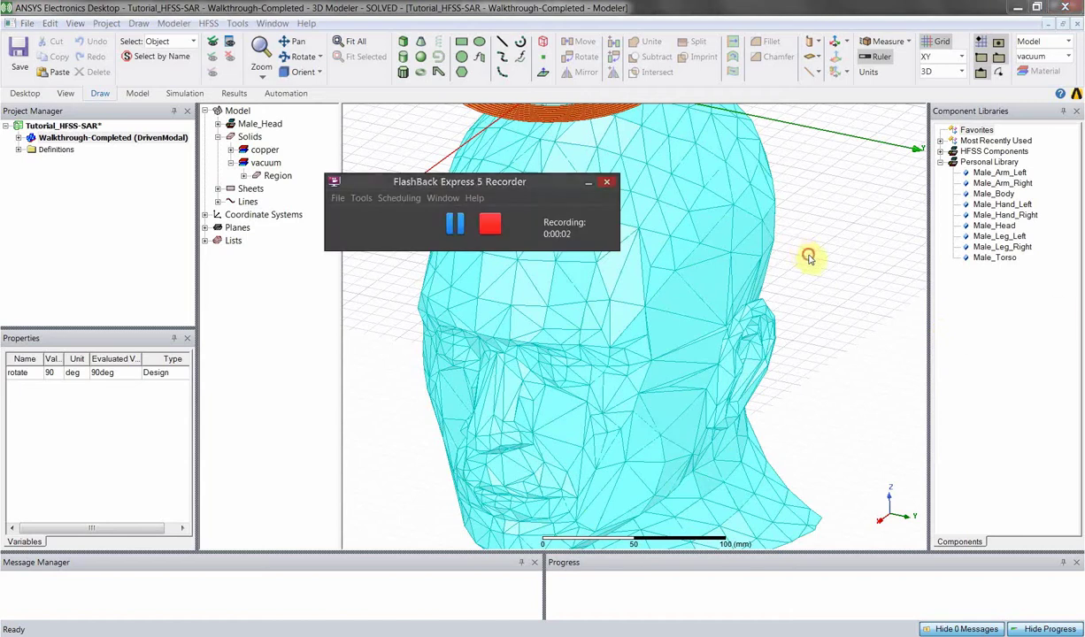
- Insert a new HFSS design into the Tutorial_HFSS-SAR project
alt+drag(818, 262, 599, 260)
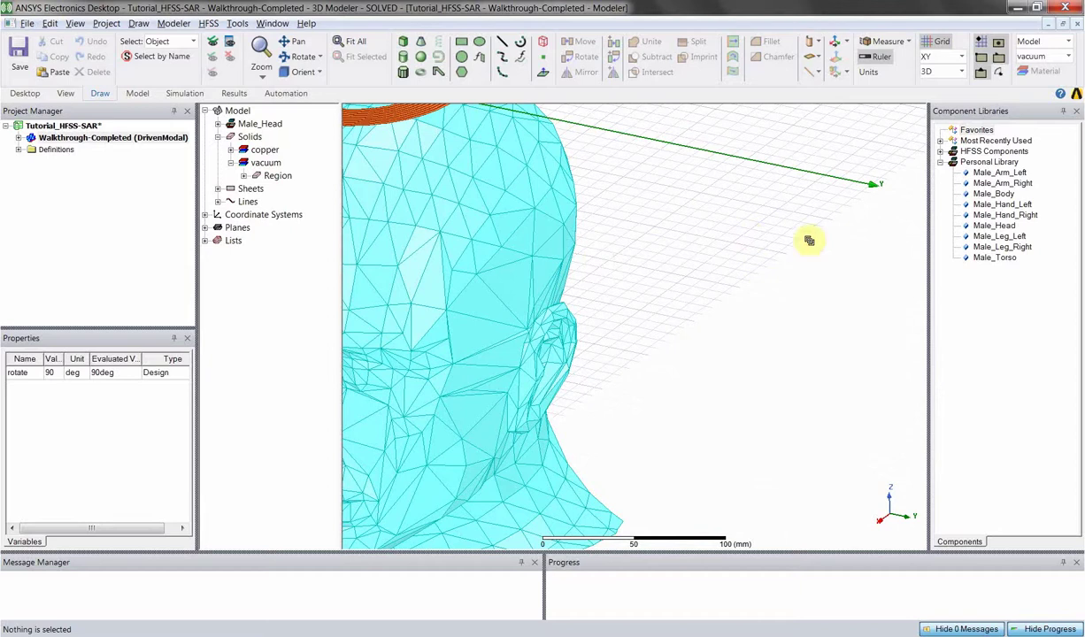
scroll(808, 237, down, 4)
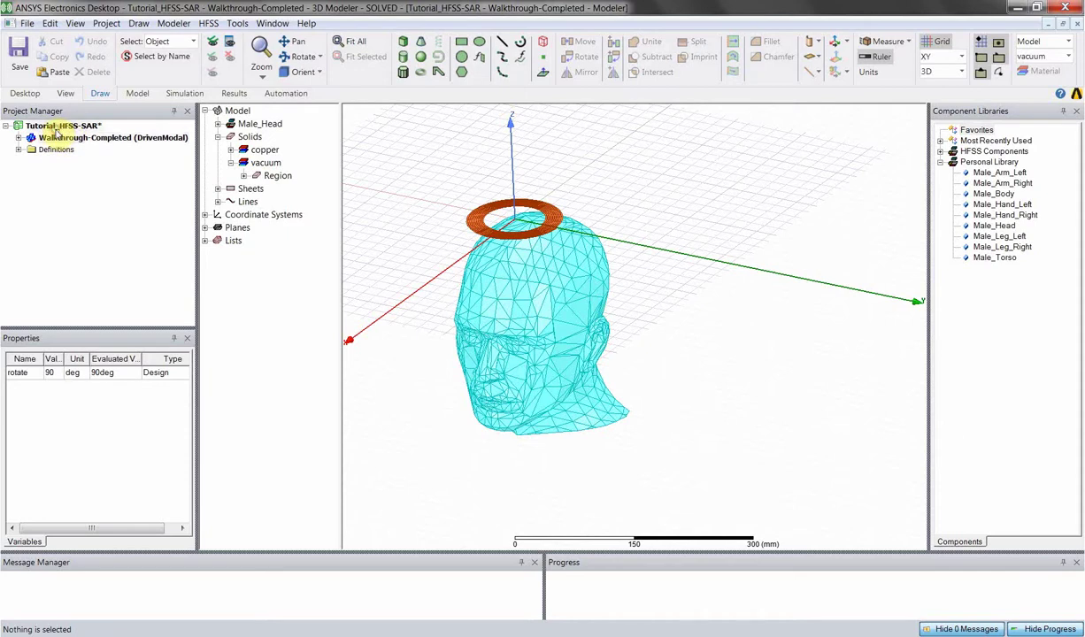
click(58, 126)
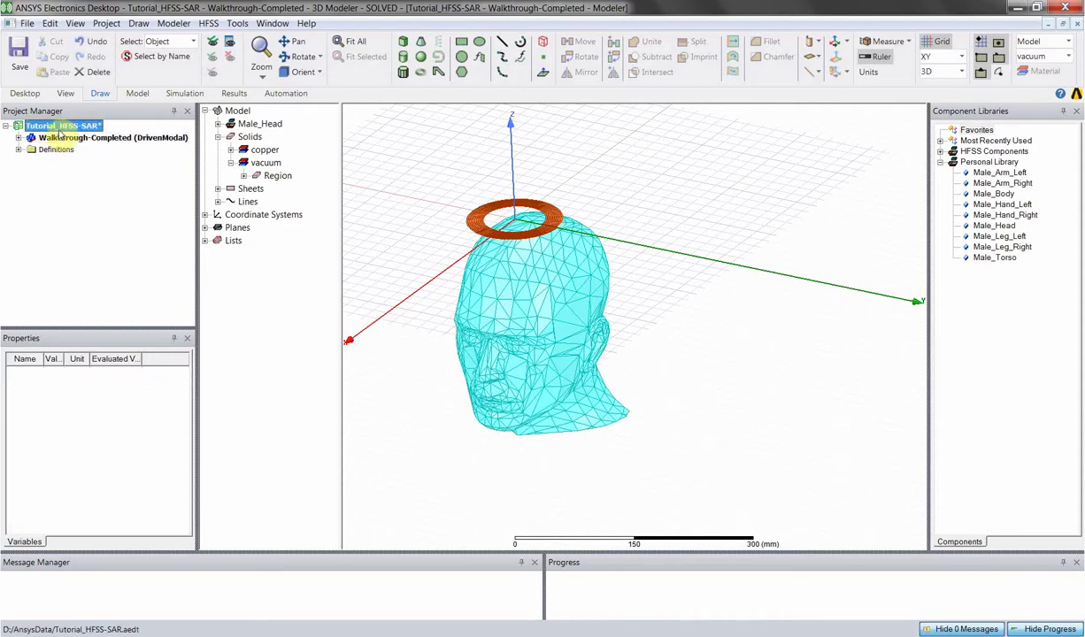
right_click(59, 128)
mouse_move(95, 188)
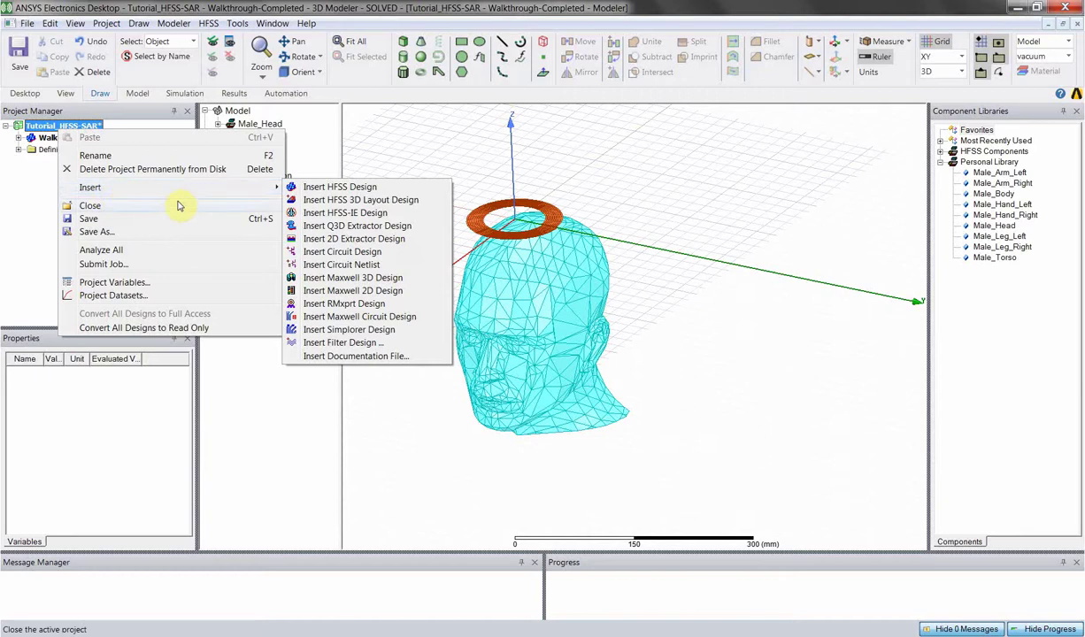
click(320, 188)
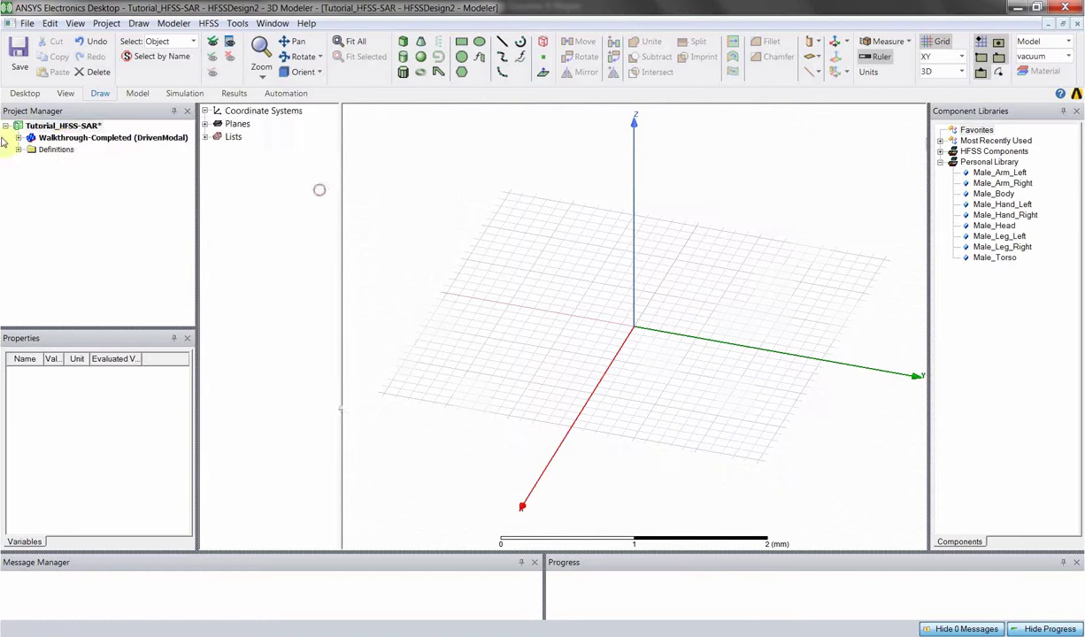
- Rename the newly inserted HFSS design as VideoDemo
right_click(58, 137)
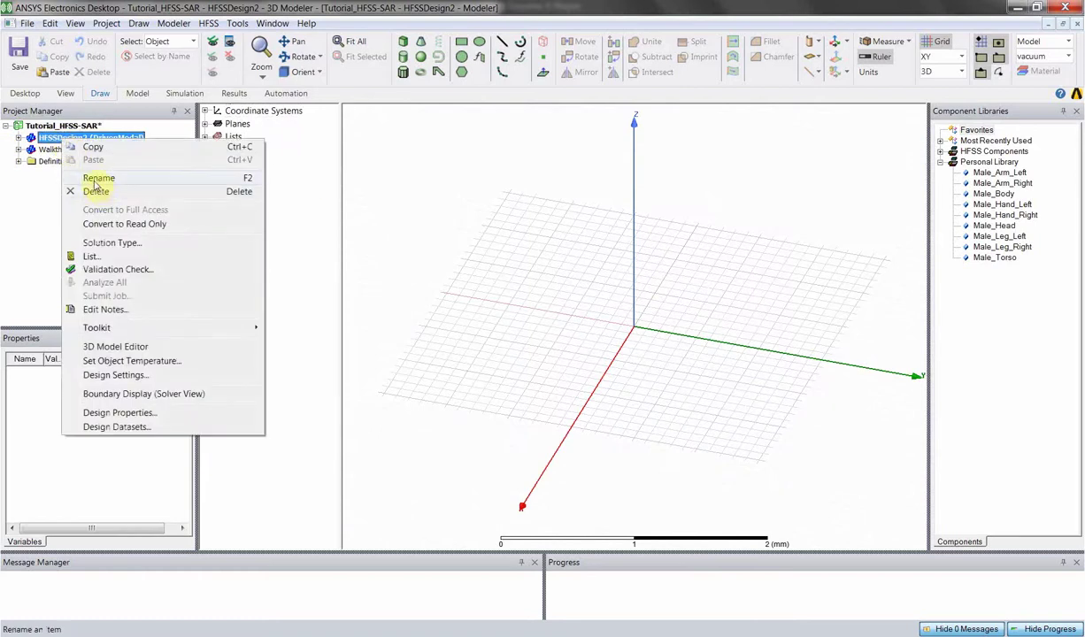
click(94, 175)
text(Vid)
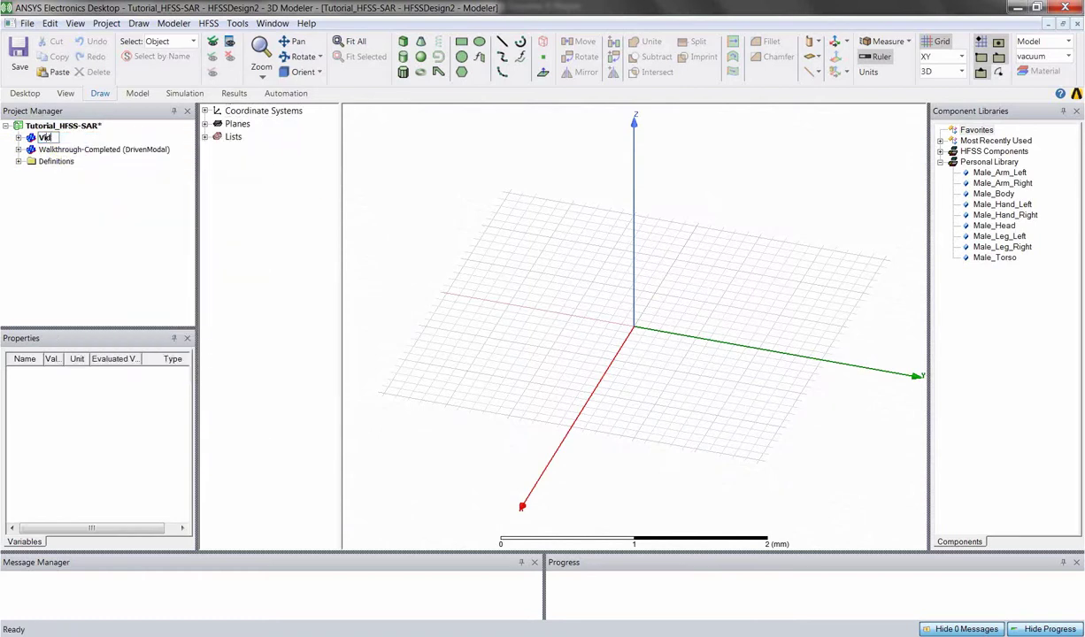
text(eoDemo)
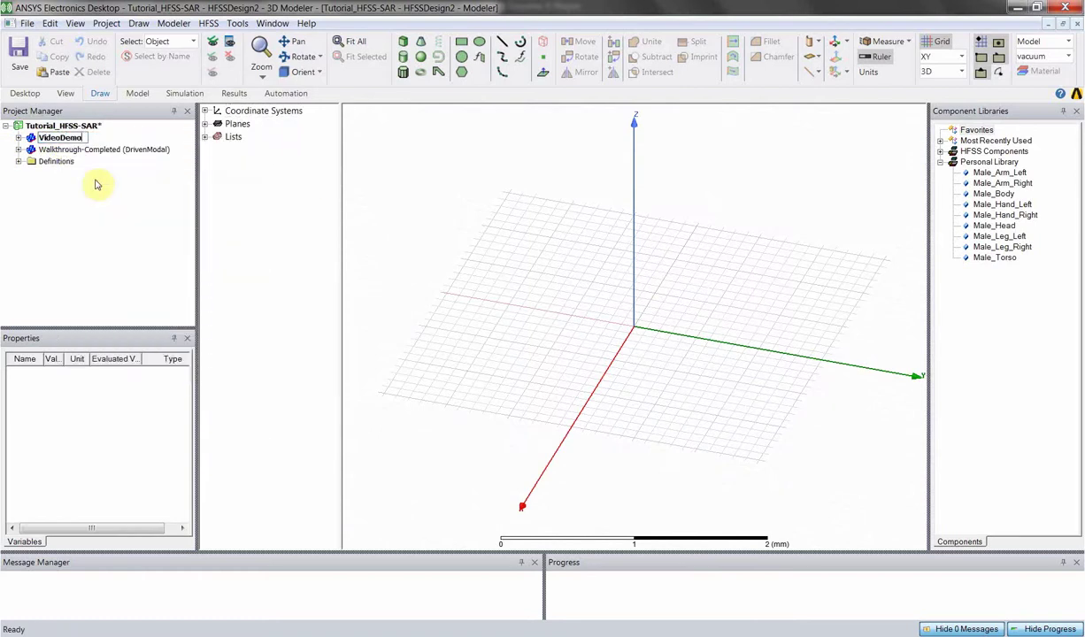
key(Return)
- Accept Modal with Network Analysis as the solution type of the VideoDemo design
click(73, 140)
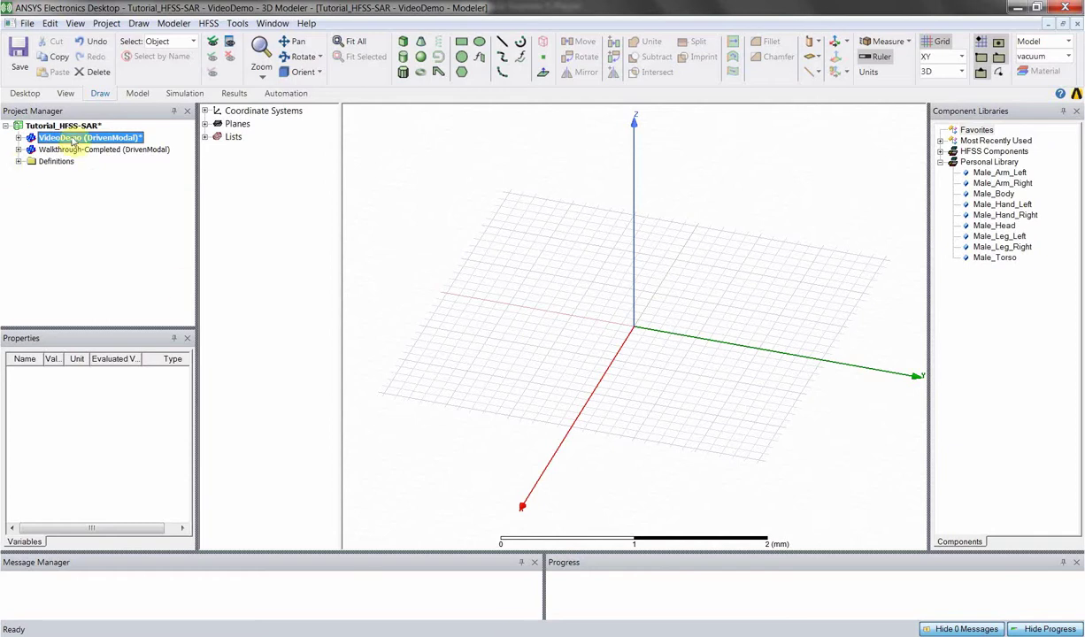
right_click(86, 140)
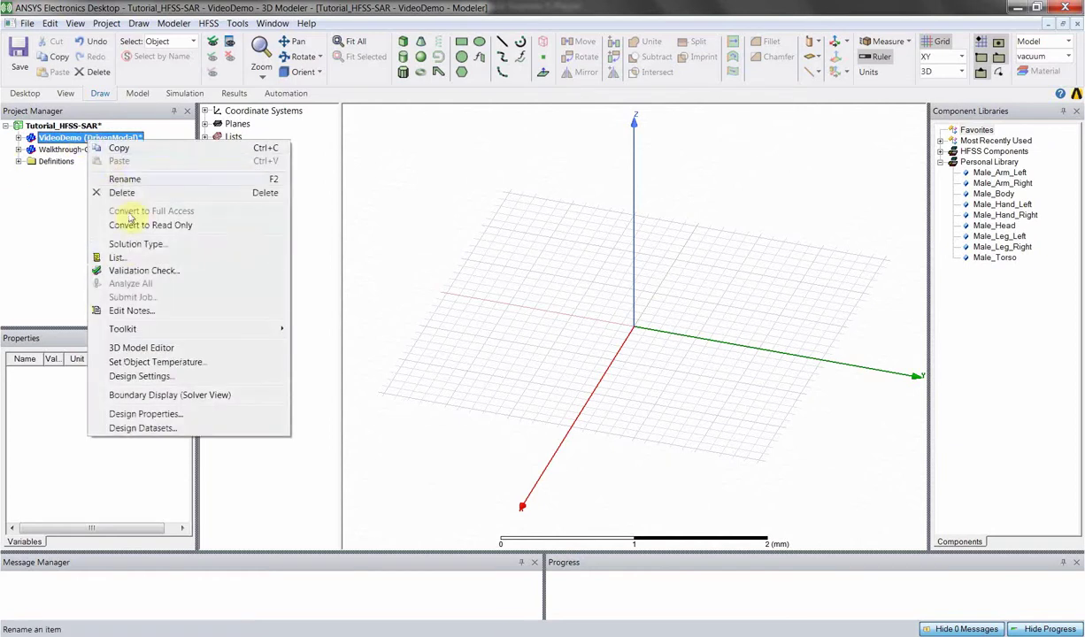
click(127, 244)
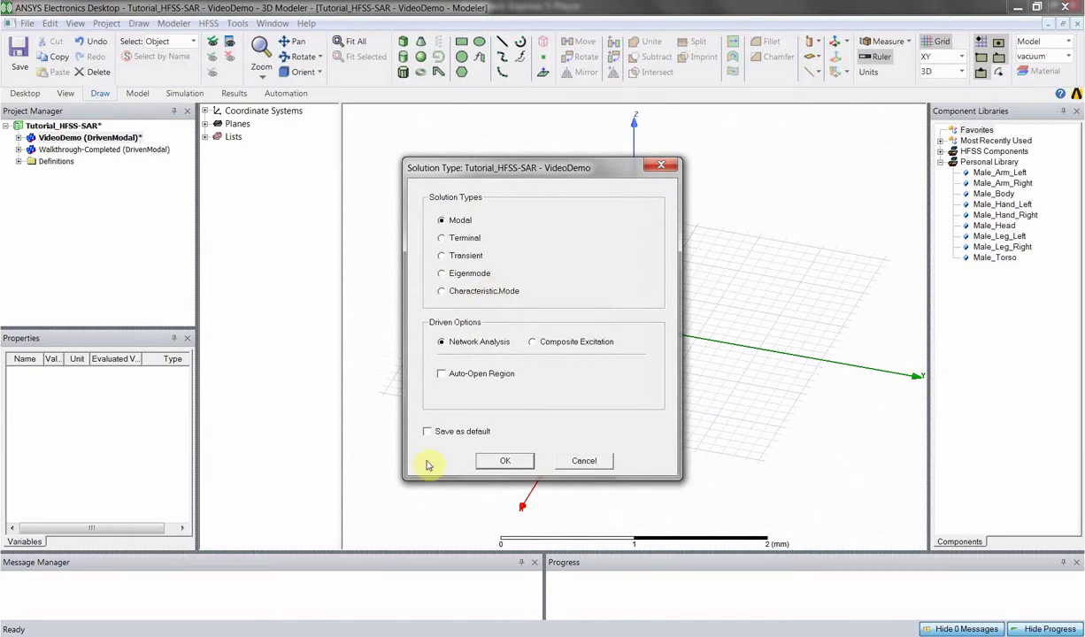
click(497, 463)
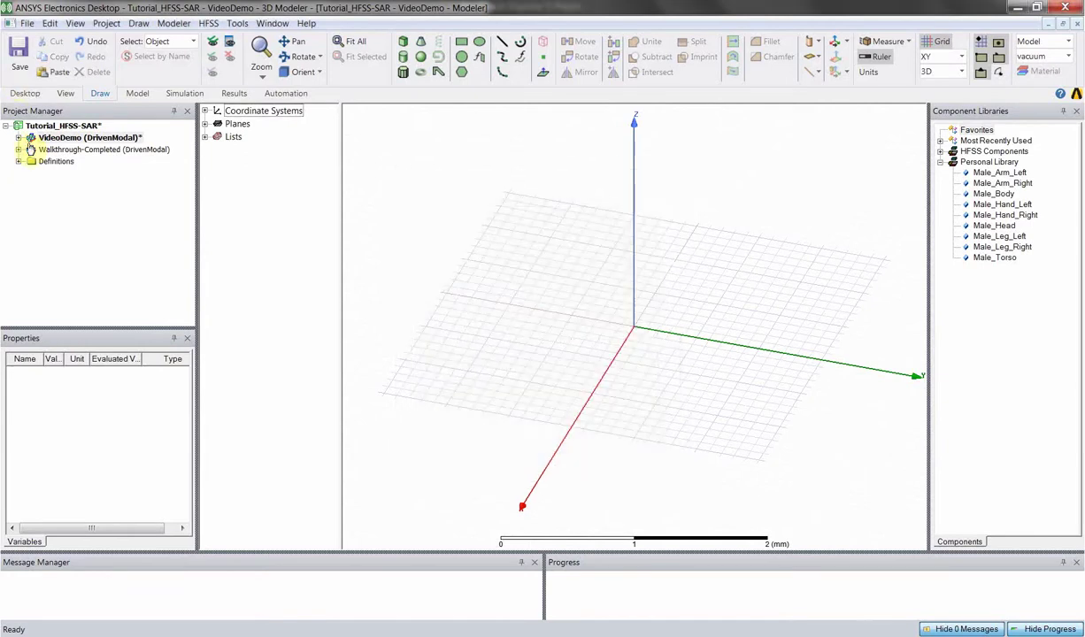
- Expand the VideoDemo design in the project tree to show its setup categories
click(18, 138)
click(51, 138)
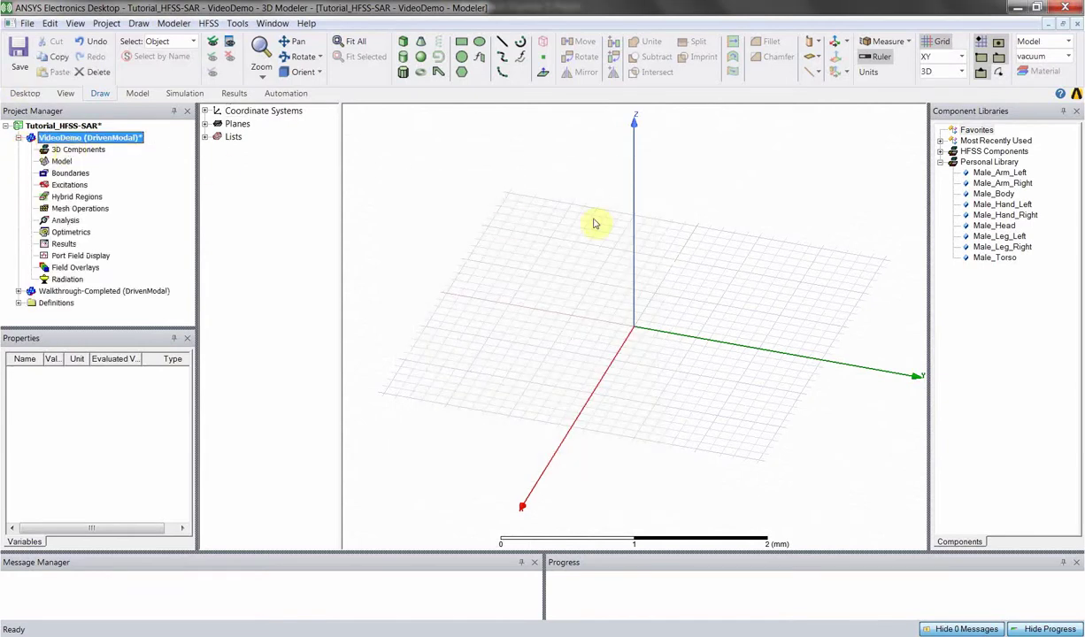
click(566, 315)
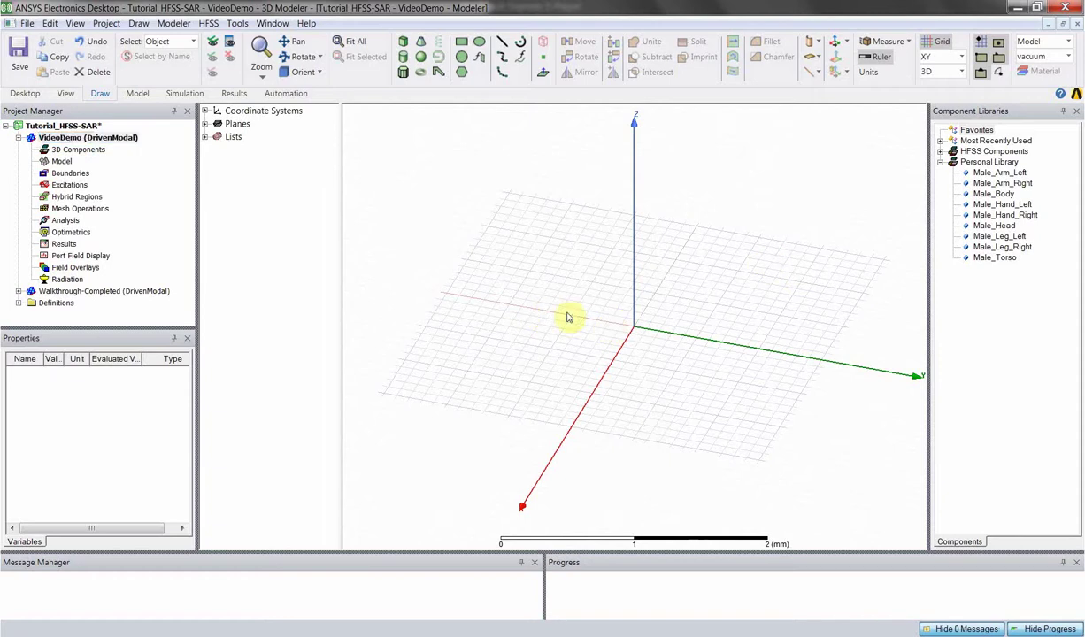
scroll(557, 308, down, 3)
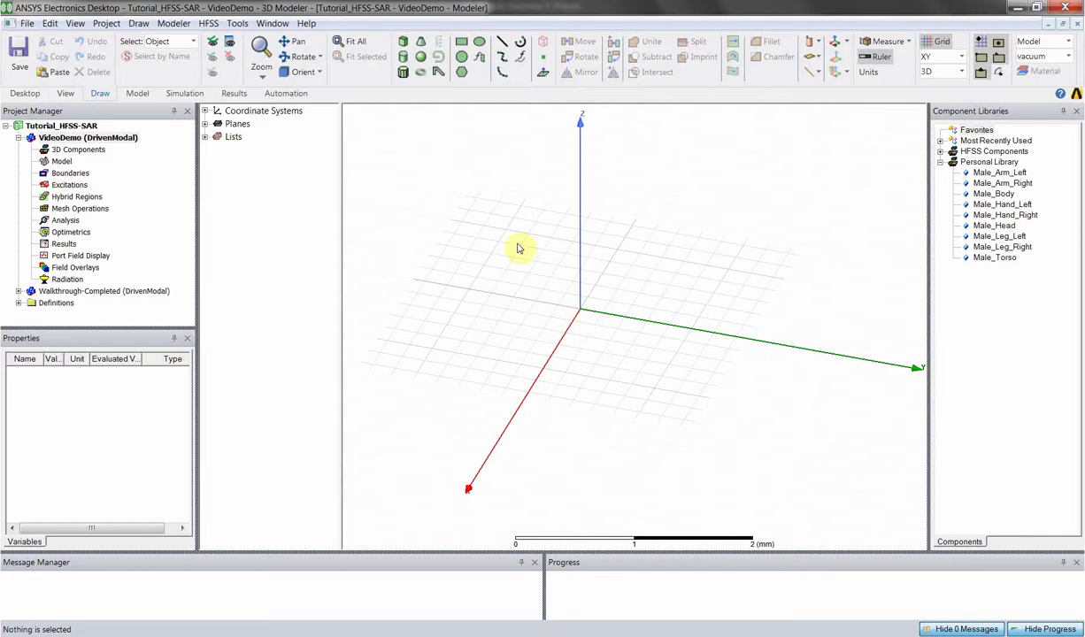
- Start a RectHelix user-defined primitive from the SegmentedHelix group and widen its parameter dialog and description column
click(140, 24)
mouse_move(163, 28)
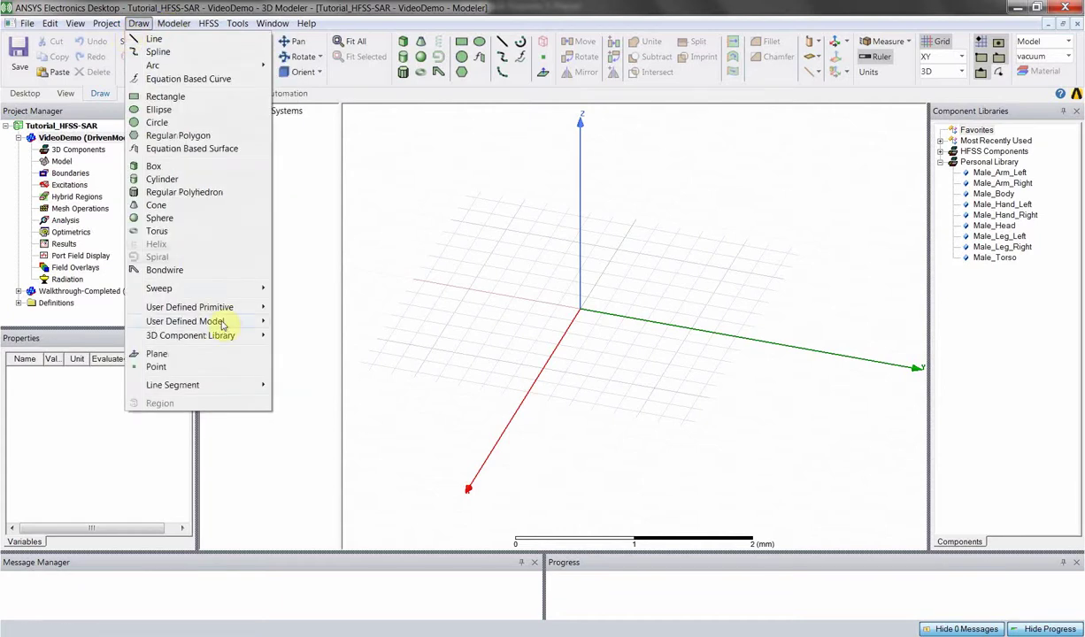
mouse_move(217, 315)
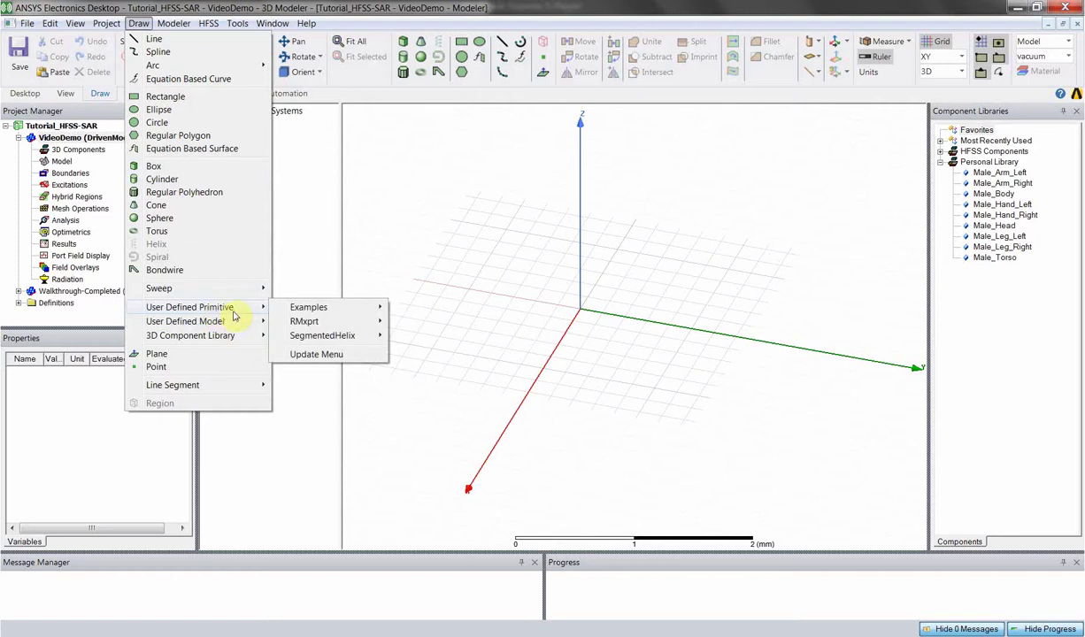
mouse_move(341, 336)
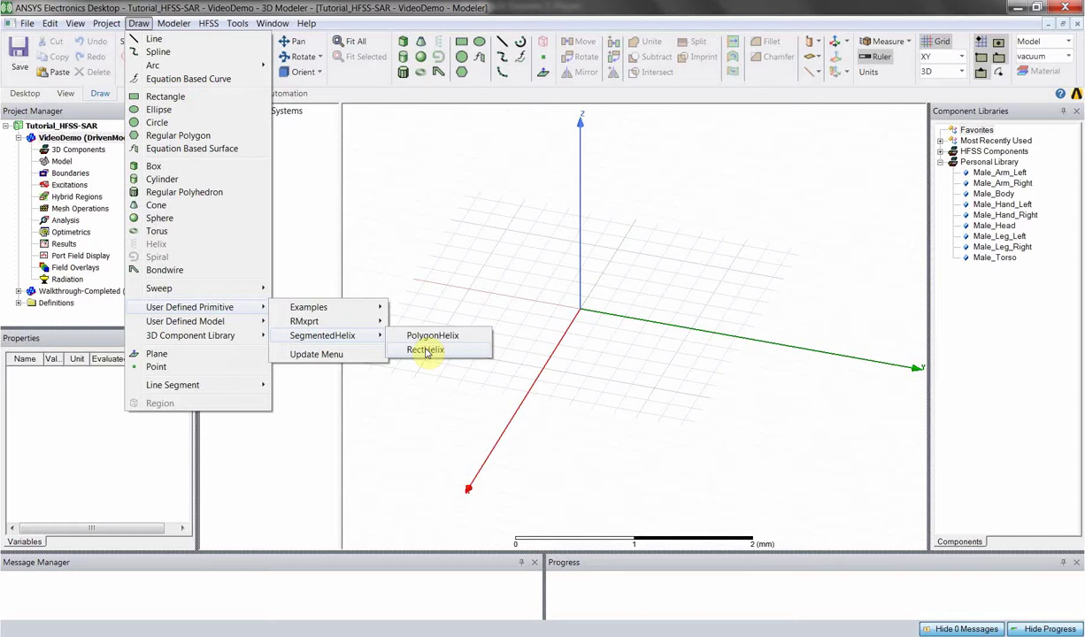
click(426, 350)
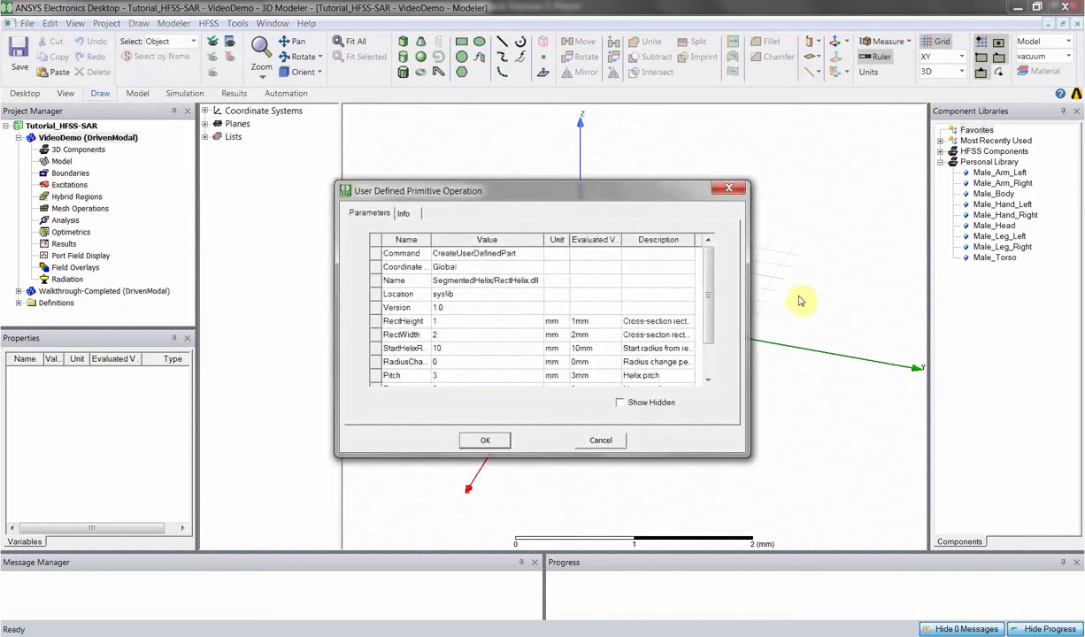
drag(750, 277, 936, 277)
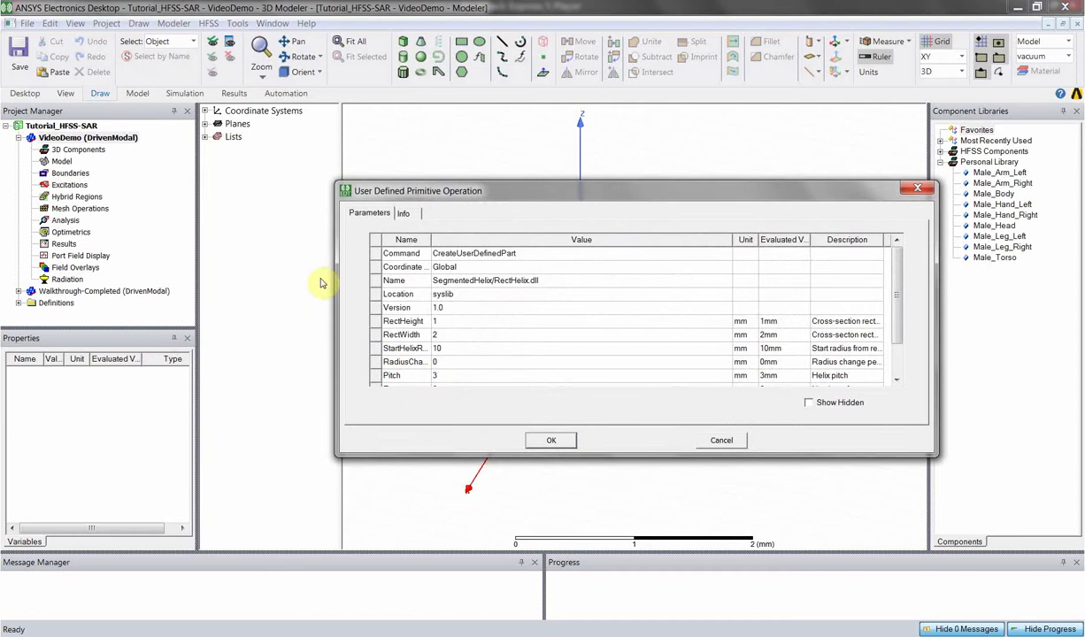
drag(336, 289, 239, 288)
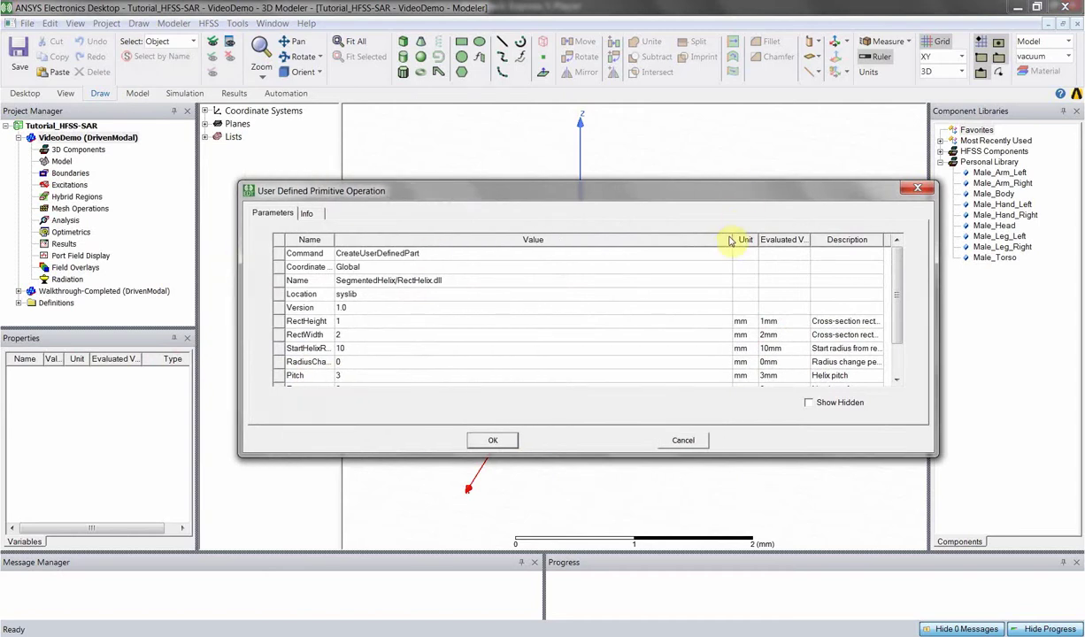
drag(731, 240, 498, 235)
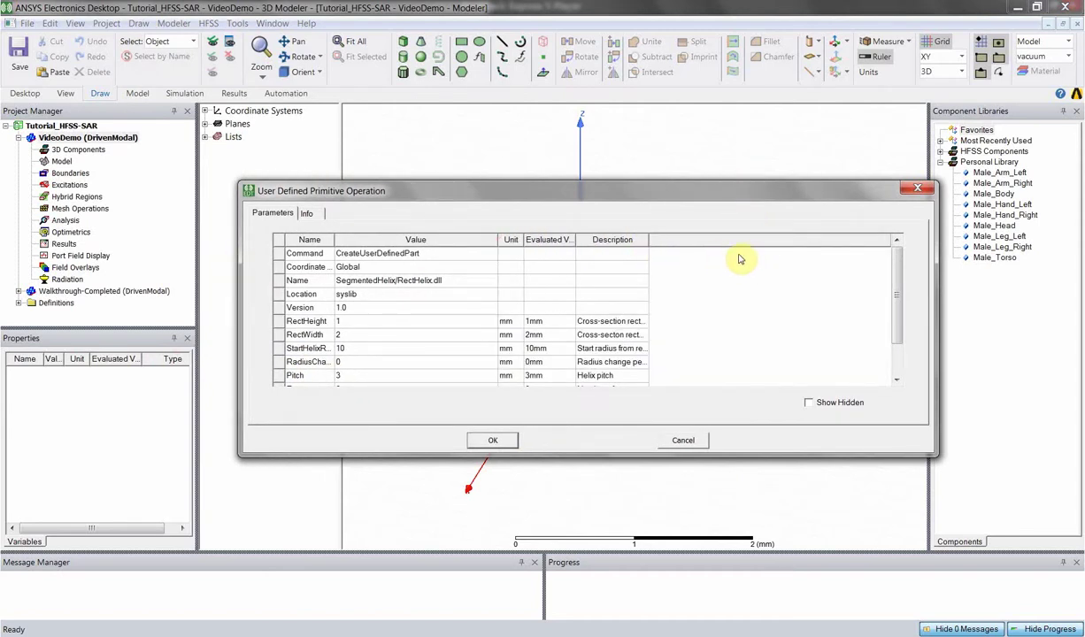
drag(648, 239, 733, 240)
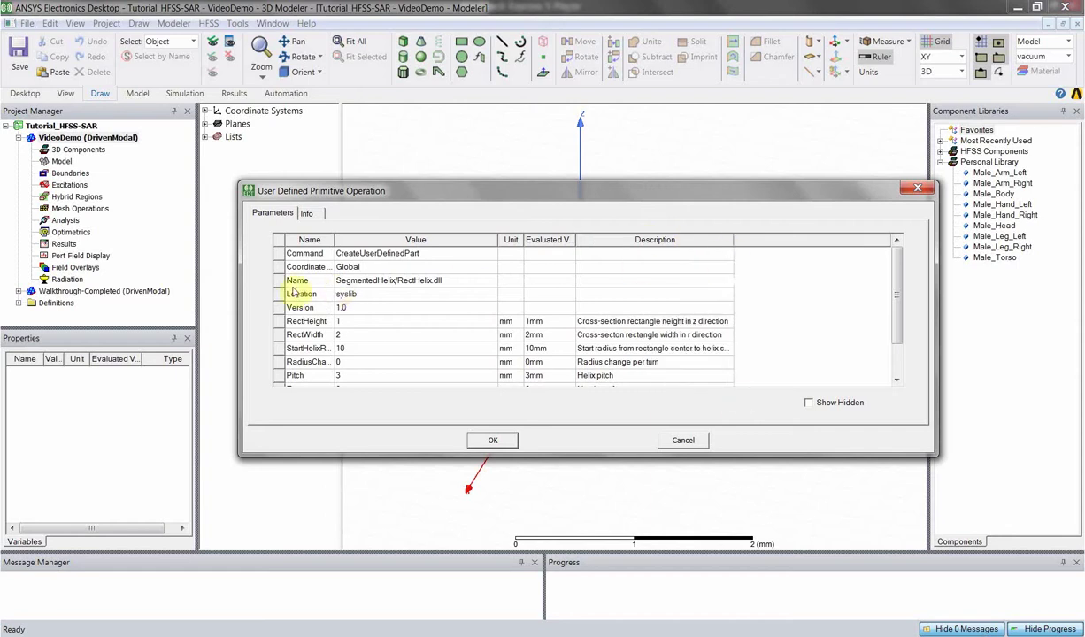
- Set the helix's RectHeight to 3 mil and widen the name and description columns to fit their text
click(358, 321)
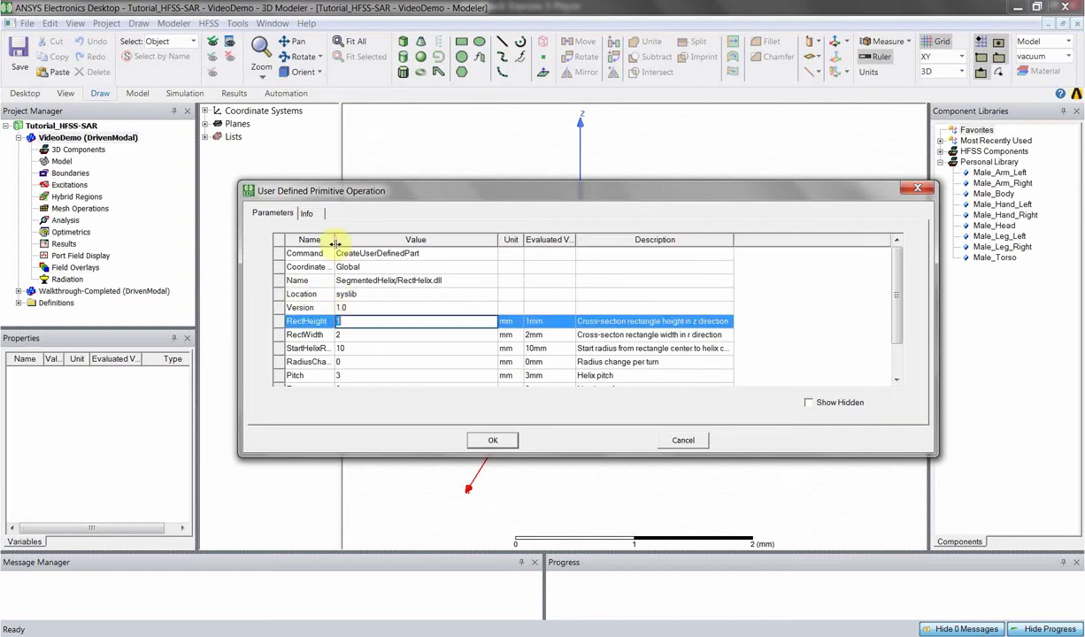
drag(335, 242, 346, 242)
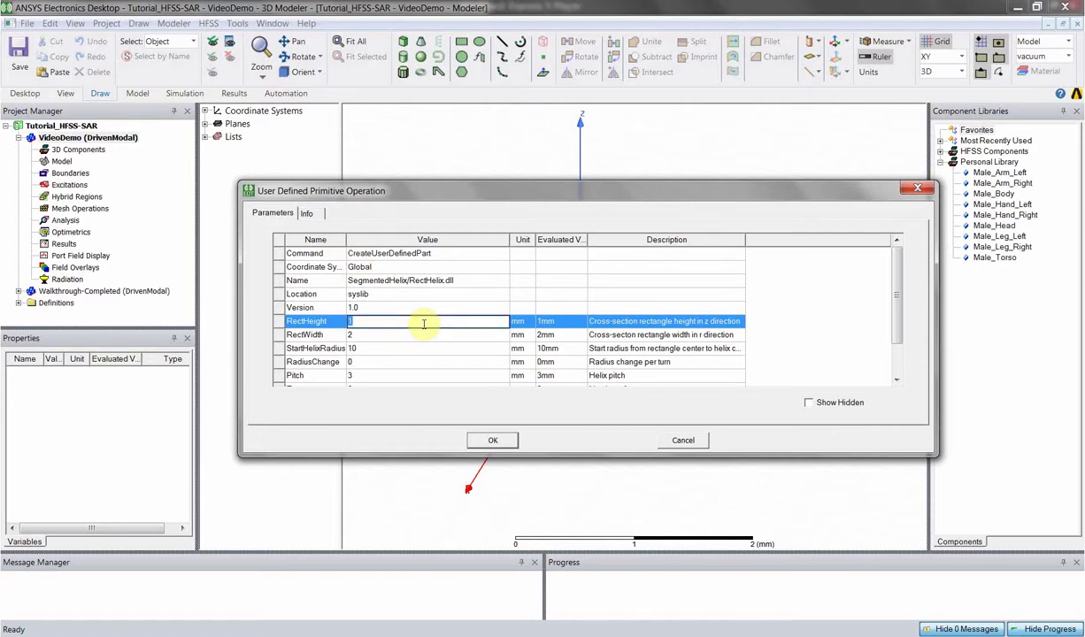
text(3)
click(519, 320)
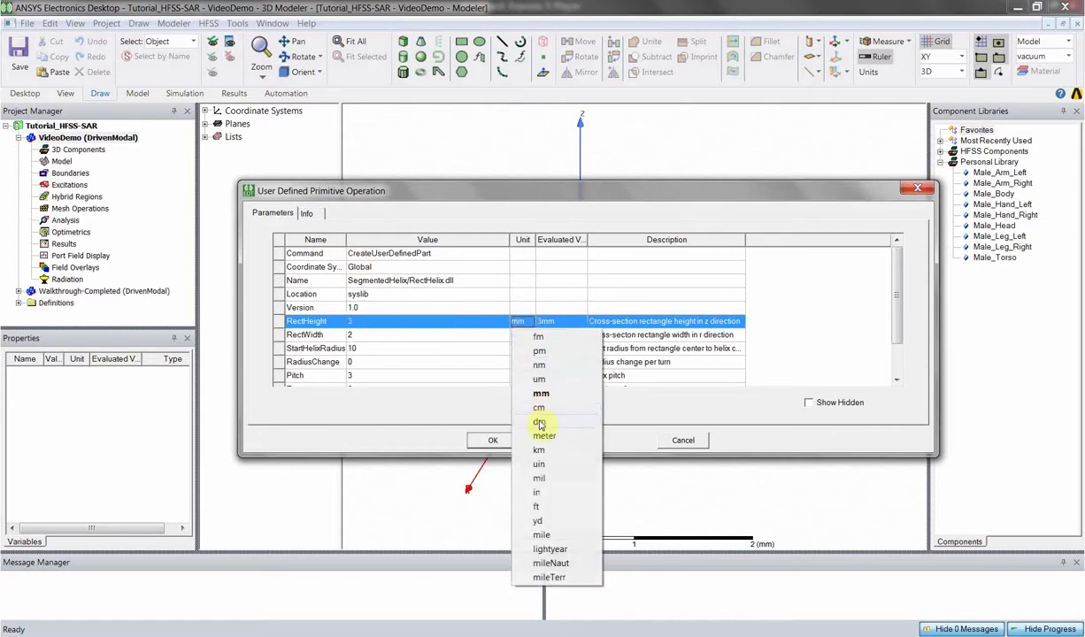
click(539, 477)
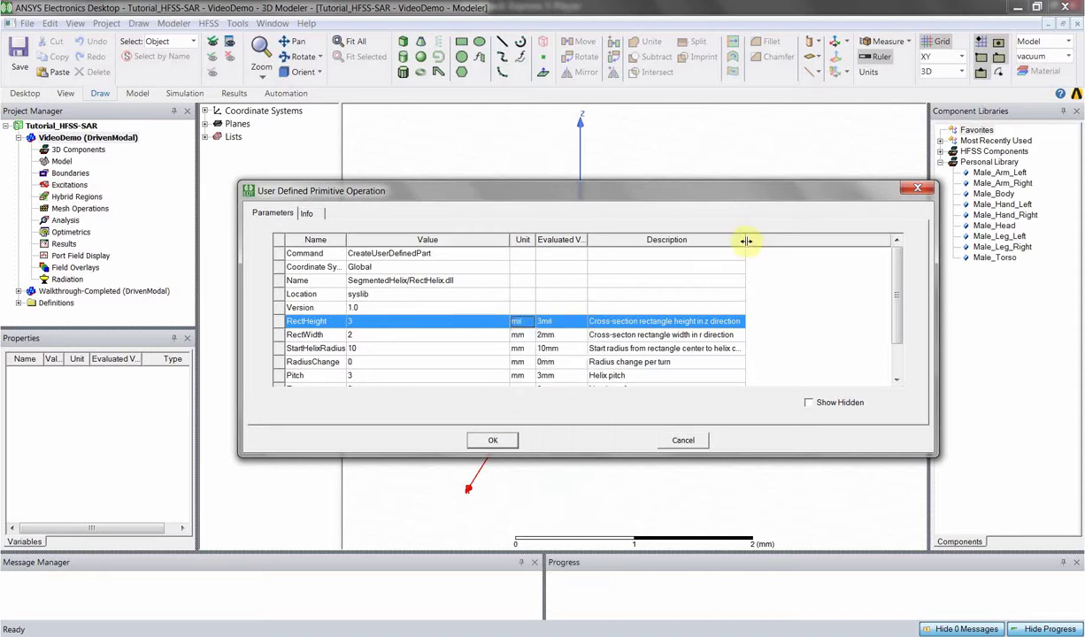
click(754, 247)
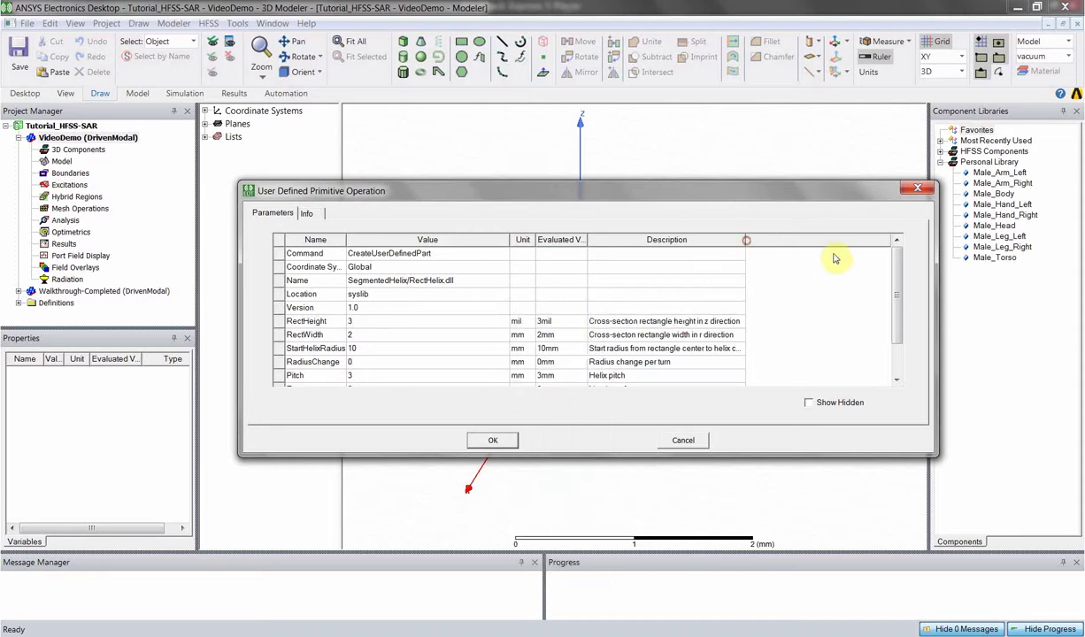
click(760, 245)
drag(745, 240, 788, 242)
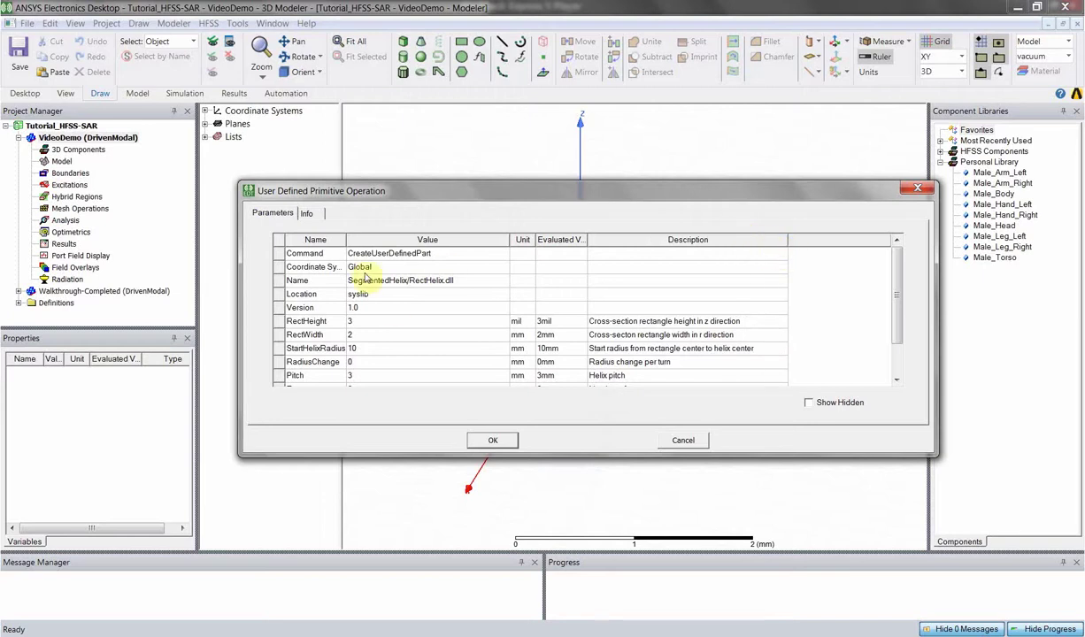
- Set the helix's RectWidth to 67 mil
click(372, 334)
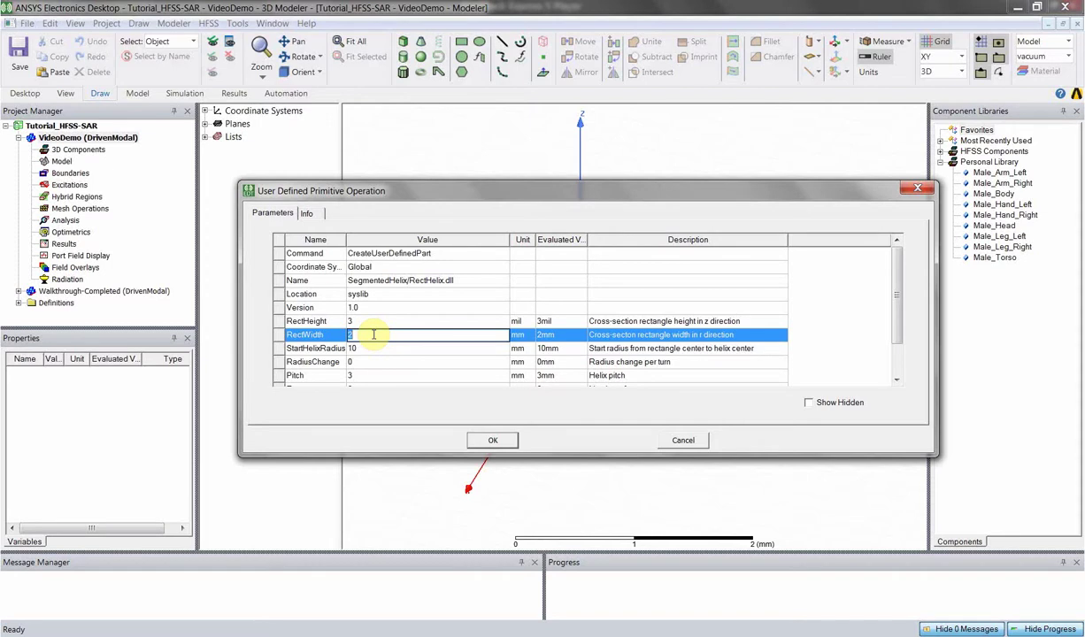
text(67)
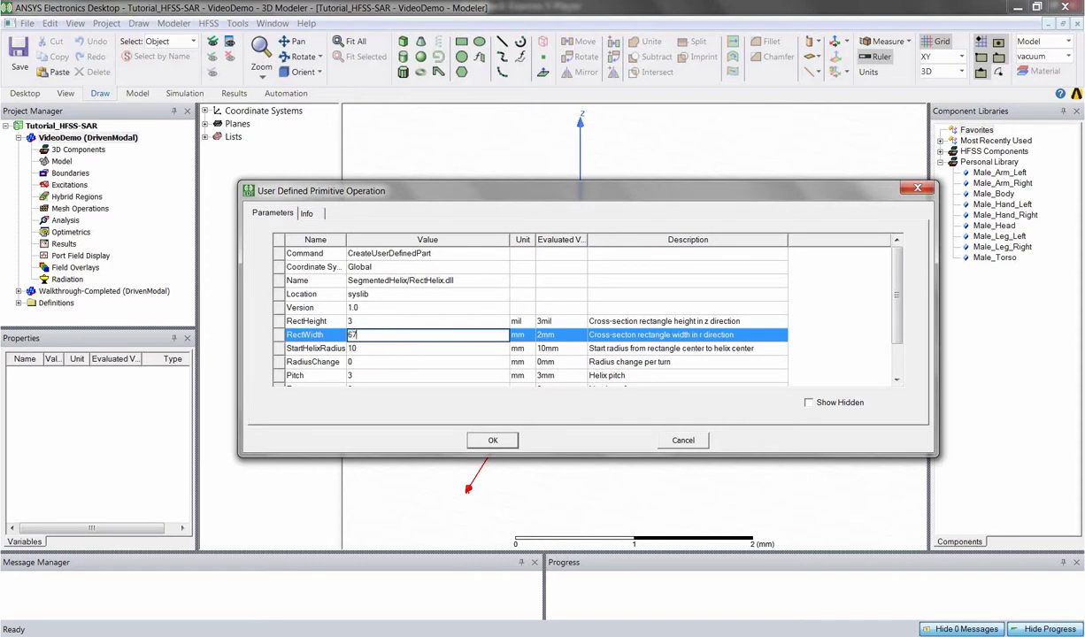
click(518, 335)
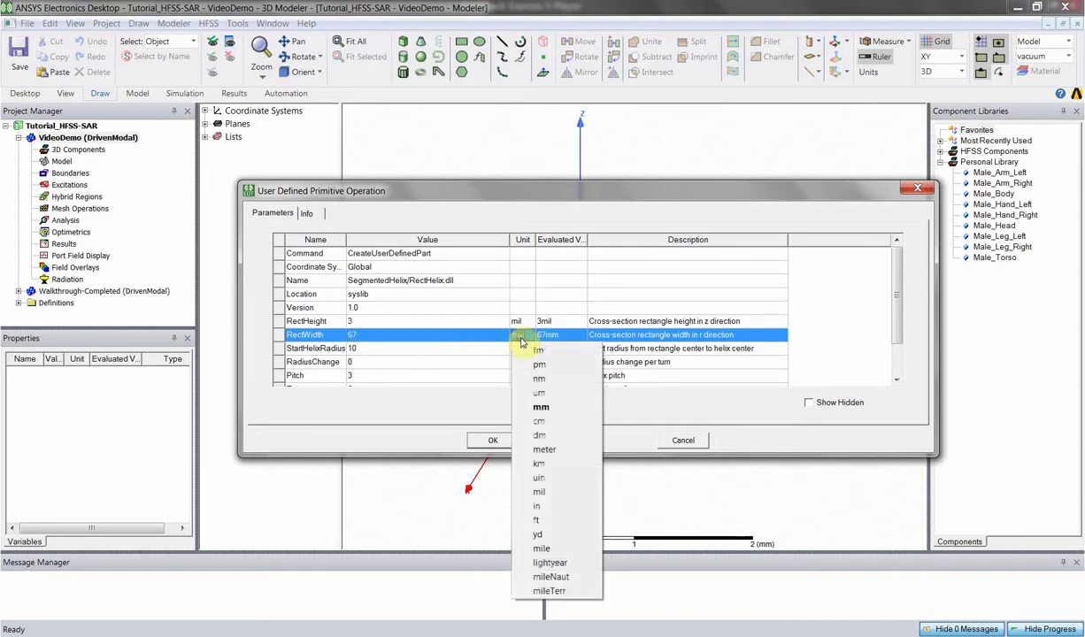
click(540, 491)
- Set the helix's StartHelixRadius to 40 mm
click(380, 348)
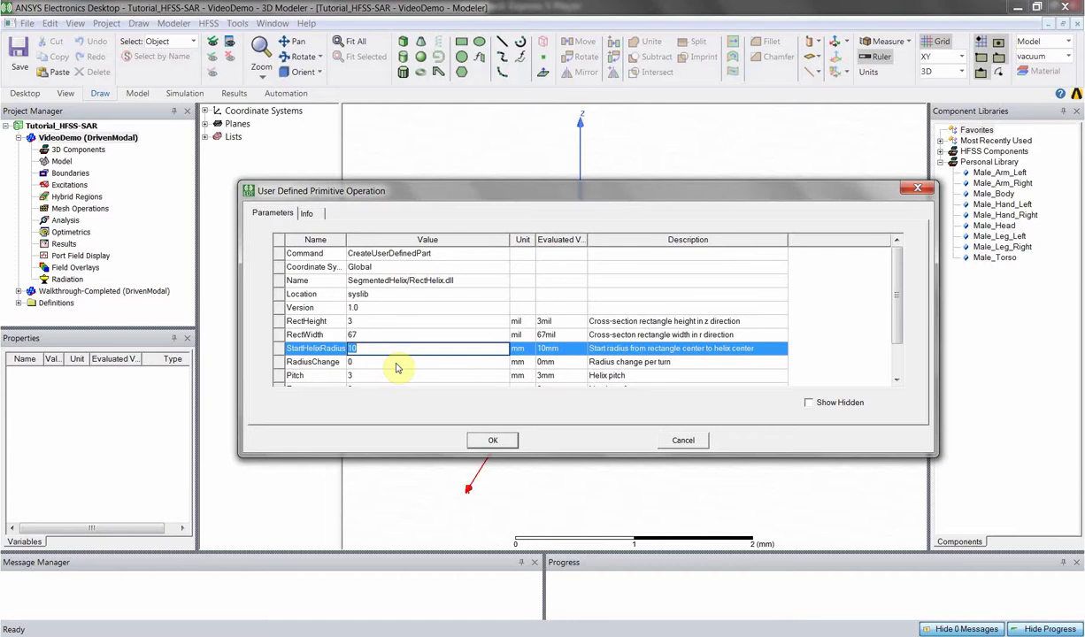
text(40)
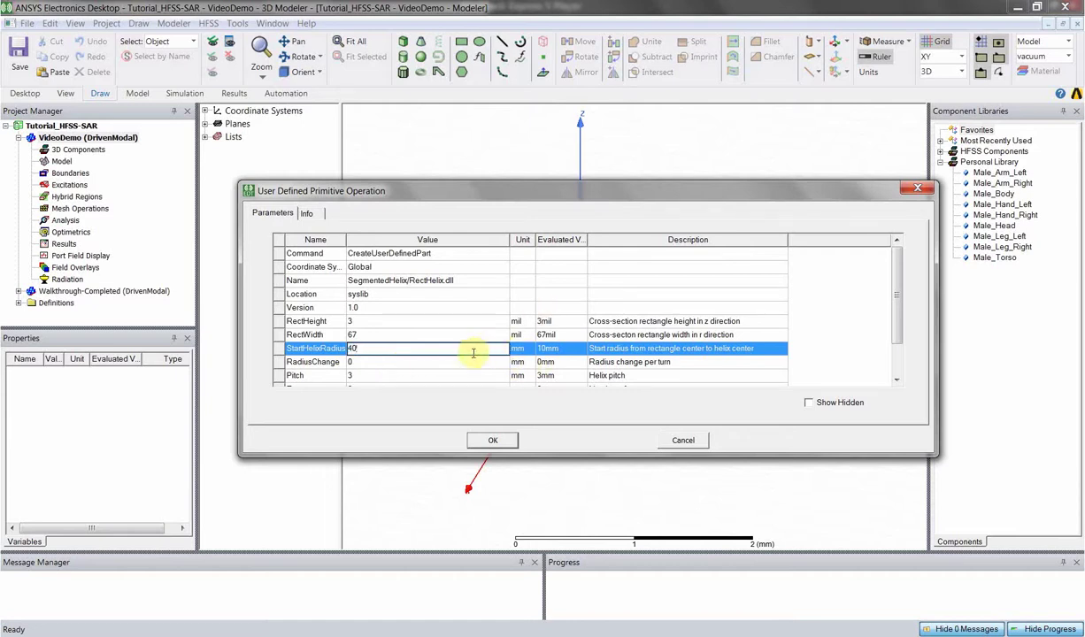
click(444, 363)
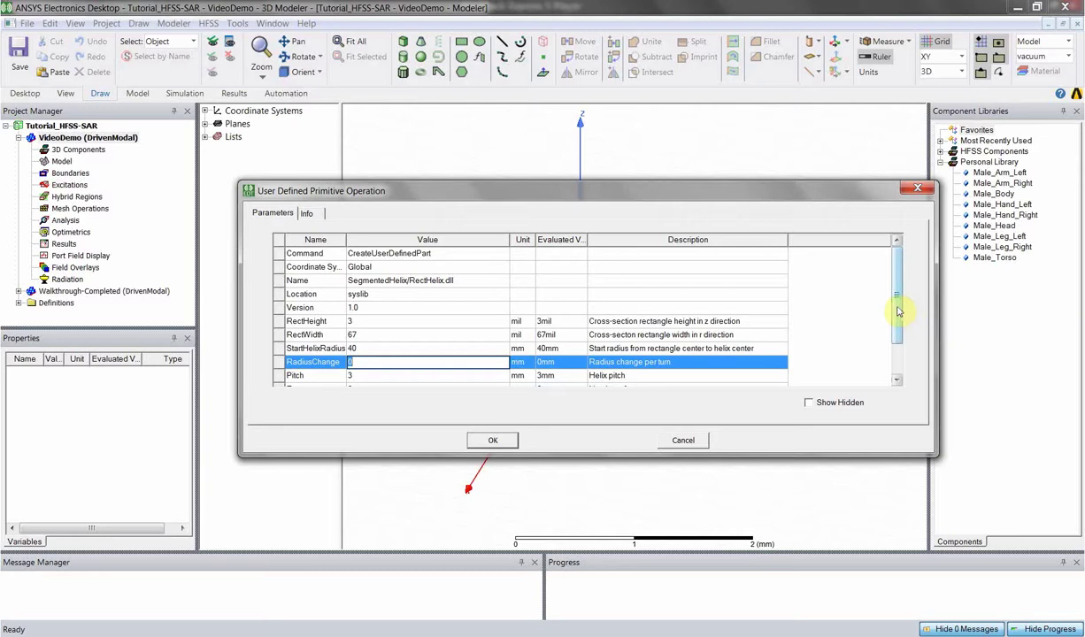
- Set the helix's RadiusChange to 87 mil
drag(896, 310, 896, 323)
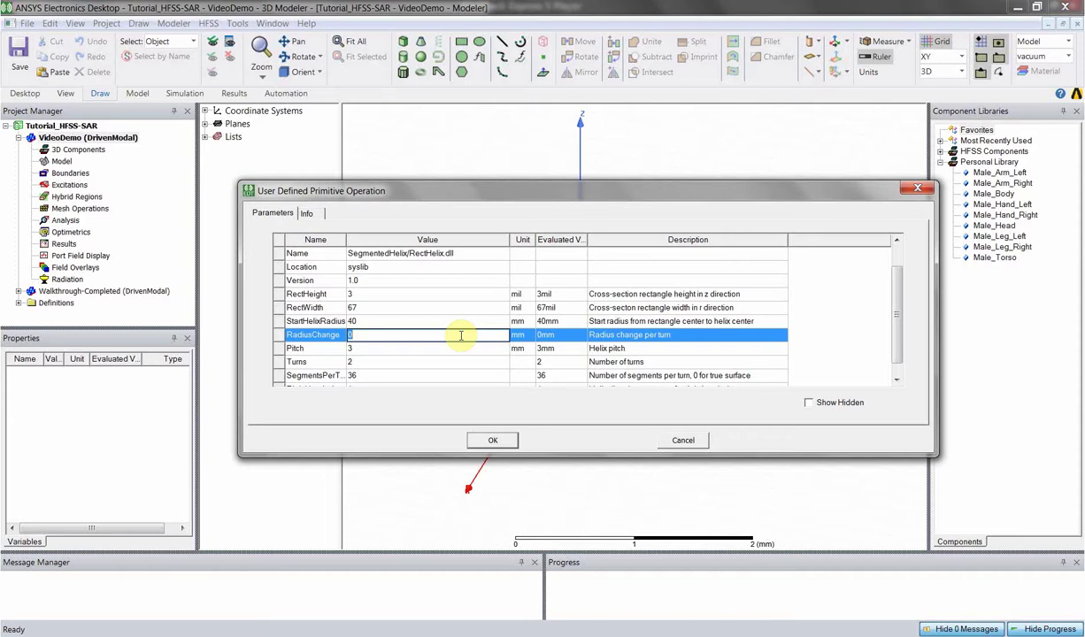
text(87)
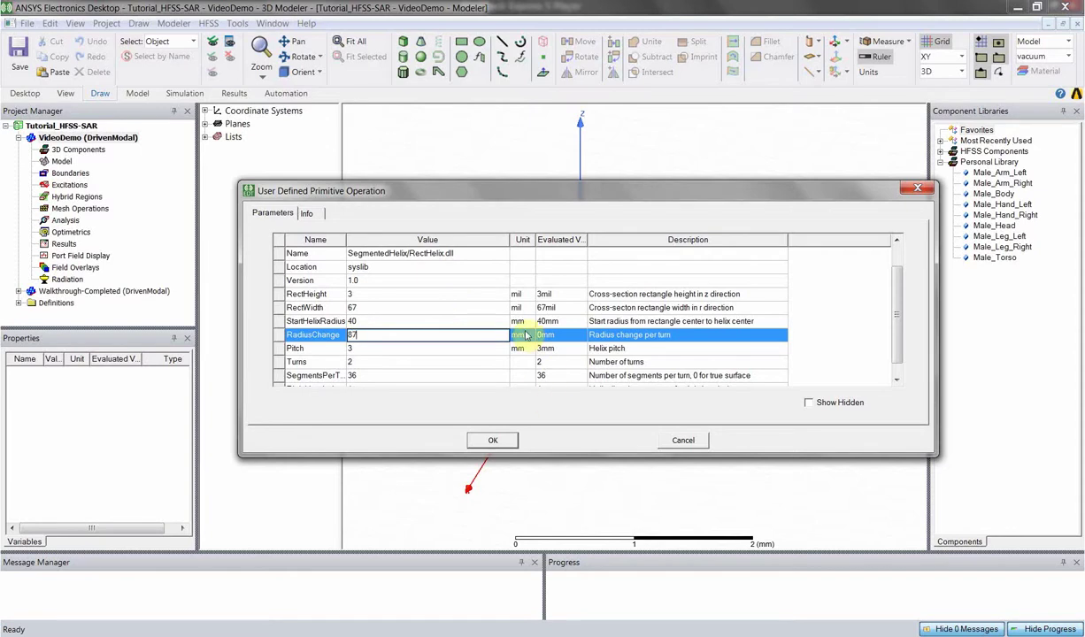
click(518, 336)
click(520, 337)
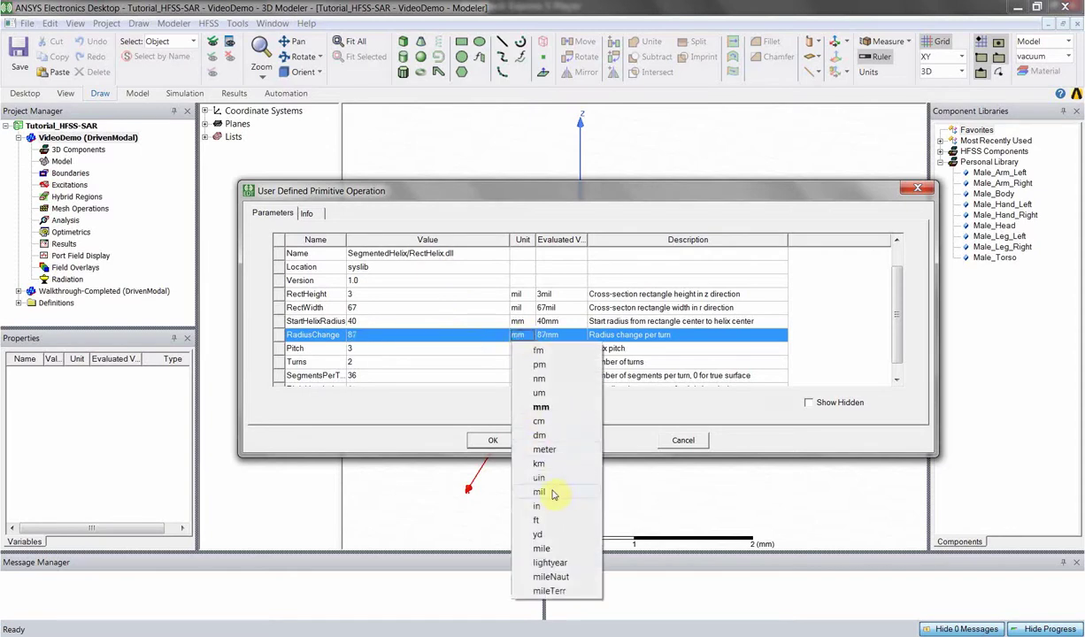
click(529, 474)
- Set the helix's Pitch to 0 and its number of Turns to 10
click(352, 349)
click(397, 347)
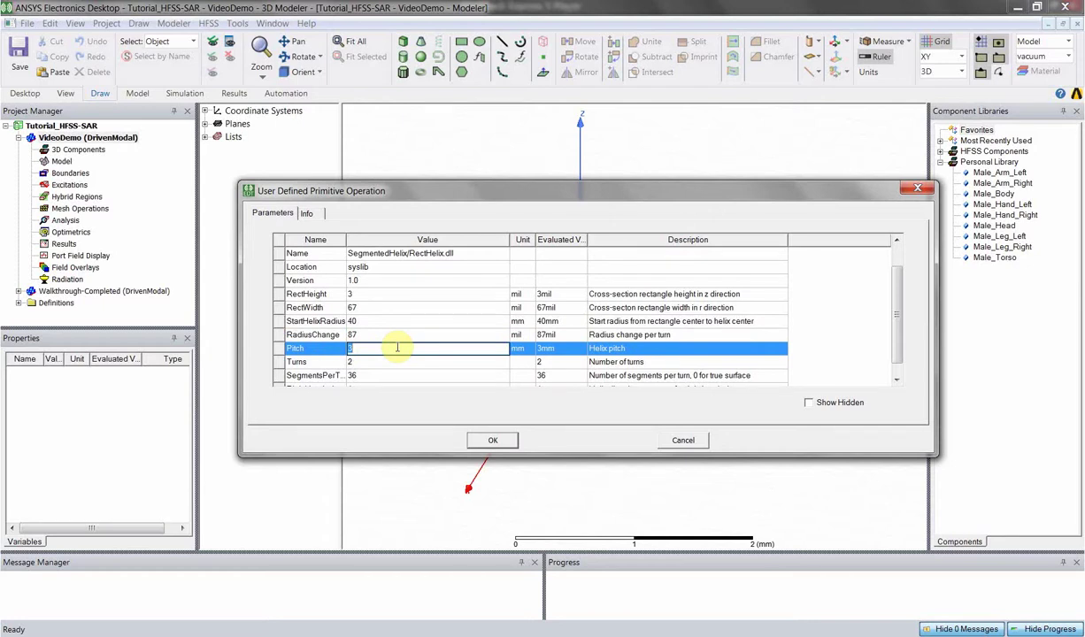
text(0.)
click(376, 361)
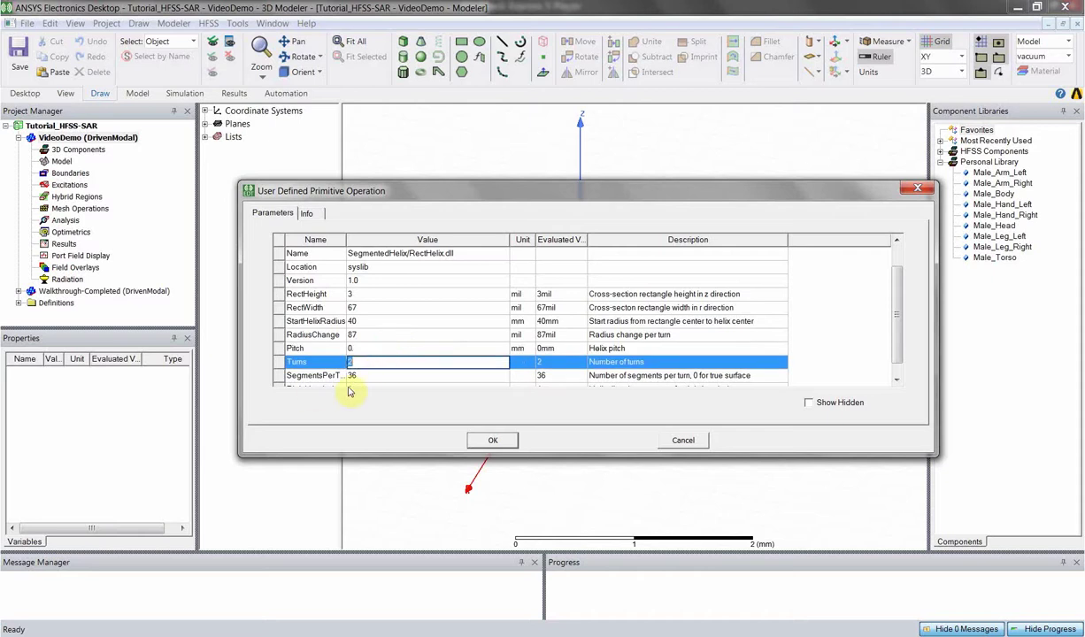
text(10)
key(Tab)
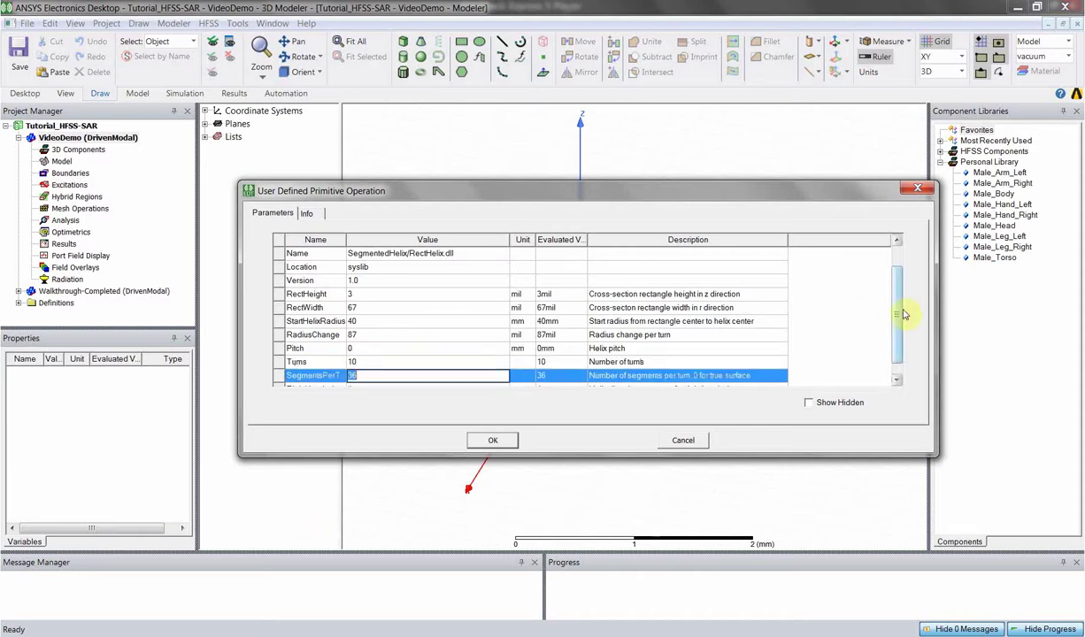
- Widen the parameter name column to fit SegmentsPerTurn and create the helix with the entered parameters
scroll(871, 327, down, 1)
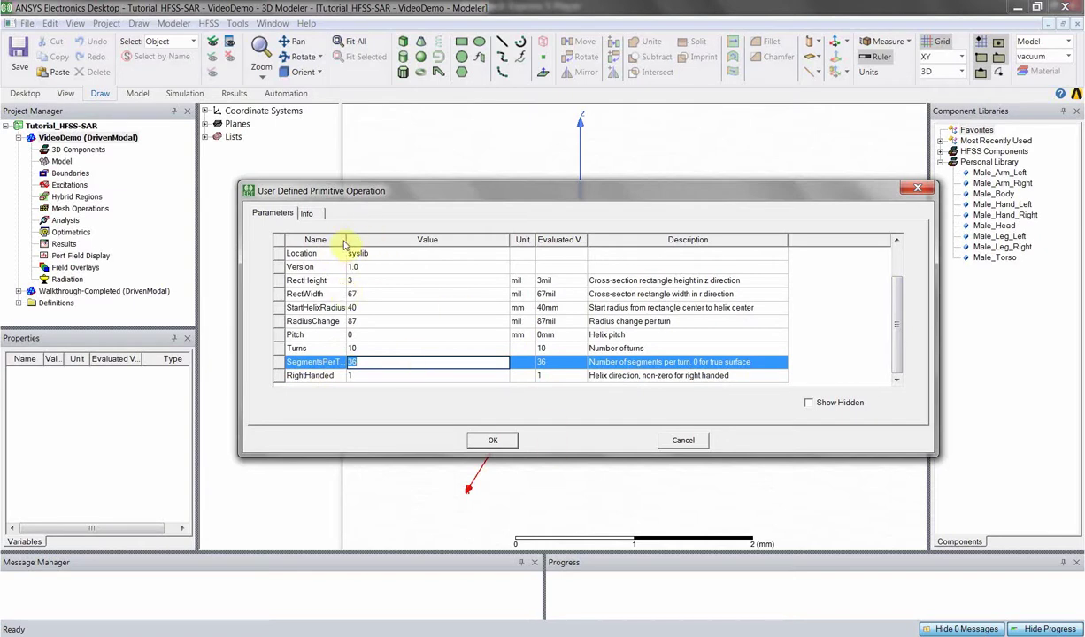
drag(345, 240, 379, 240)
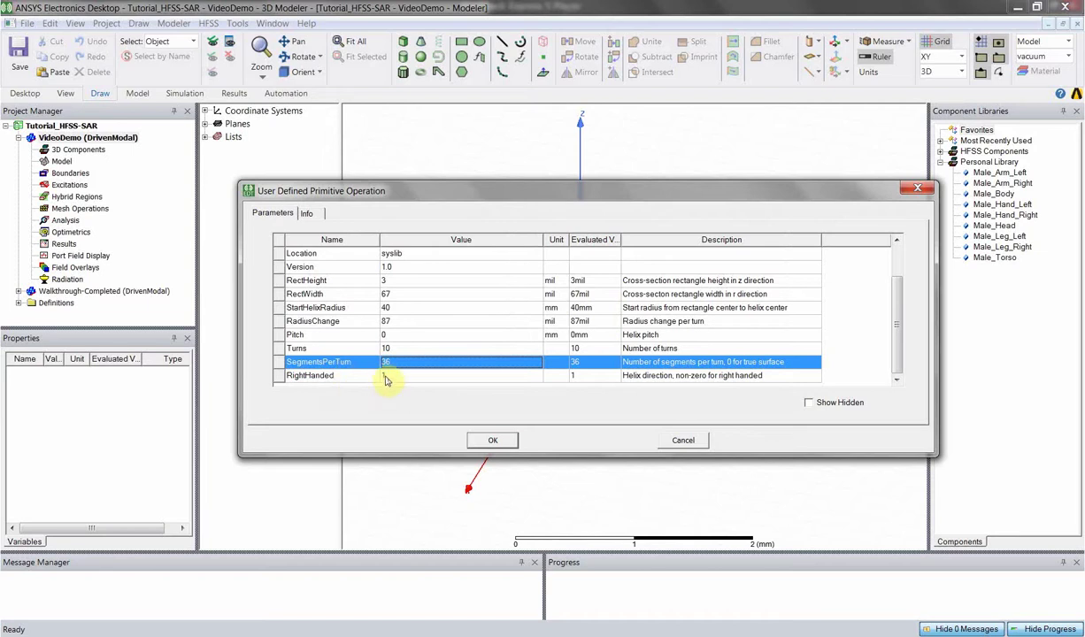
click(493, 441)
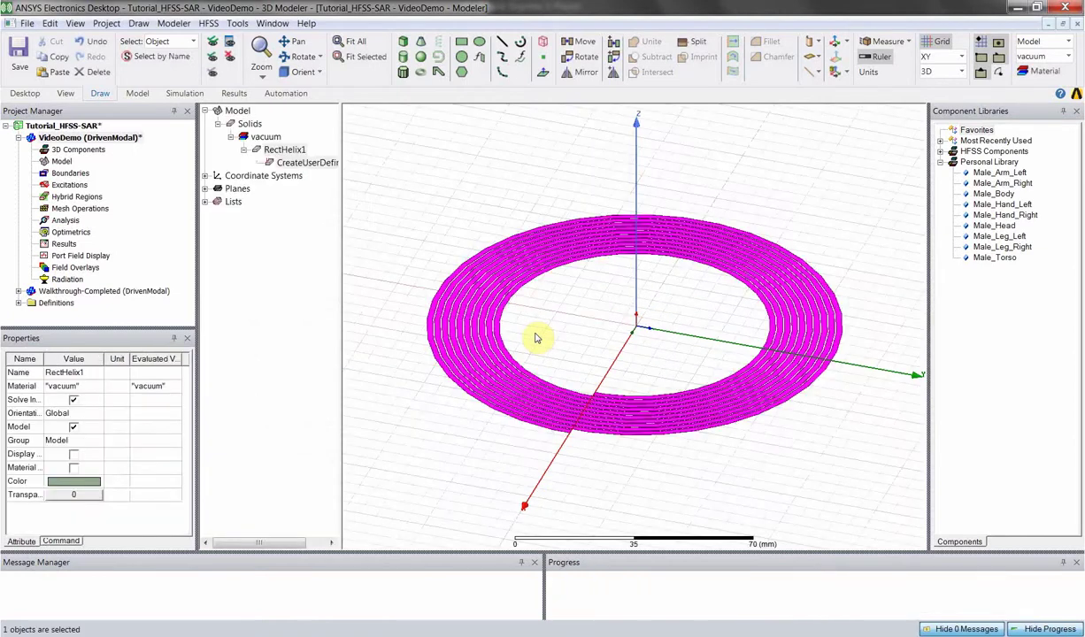
- Rename the rectangular helix object as Coil
click(597, 301)
scroll(619, 442, up, 2)
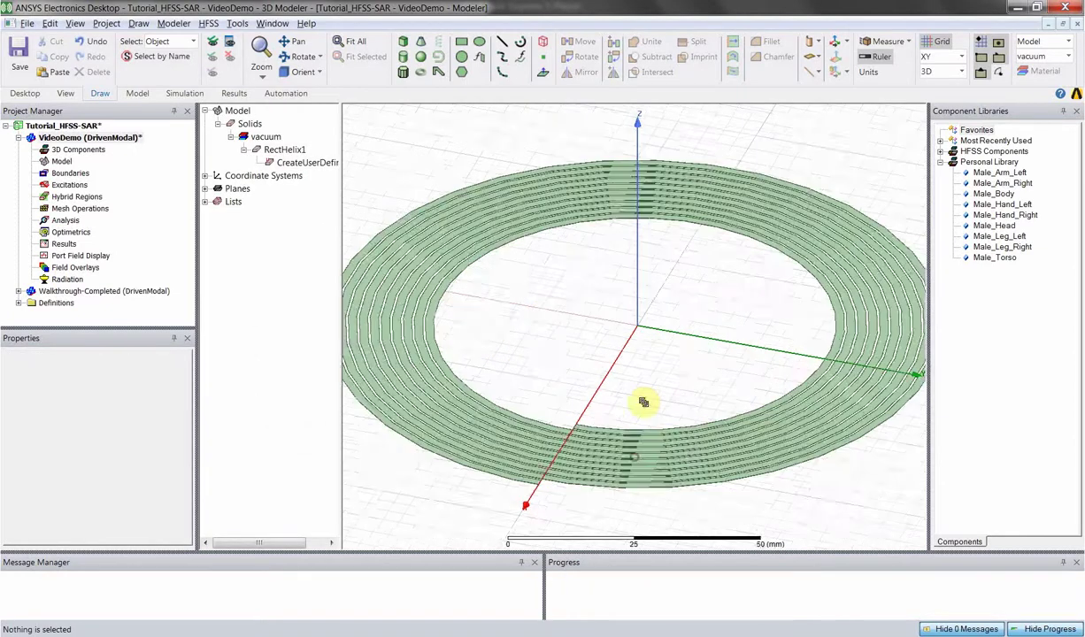
scroll(643, 402, down, 3)
click(528, 404)
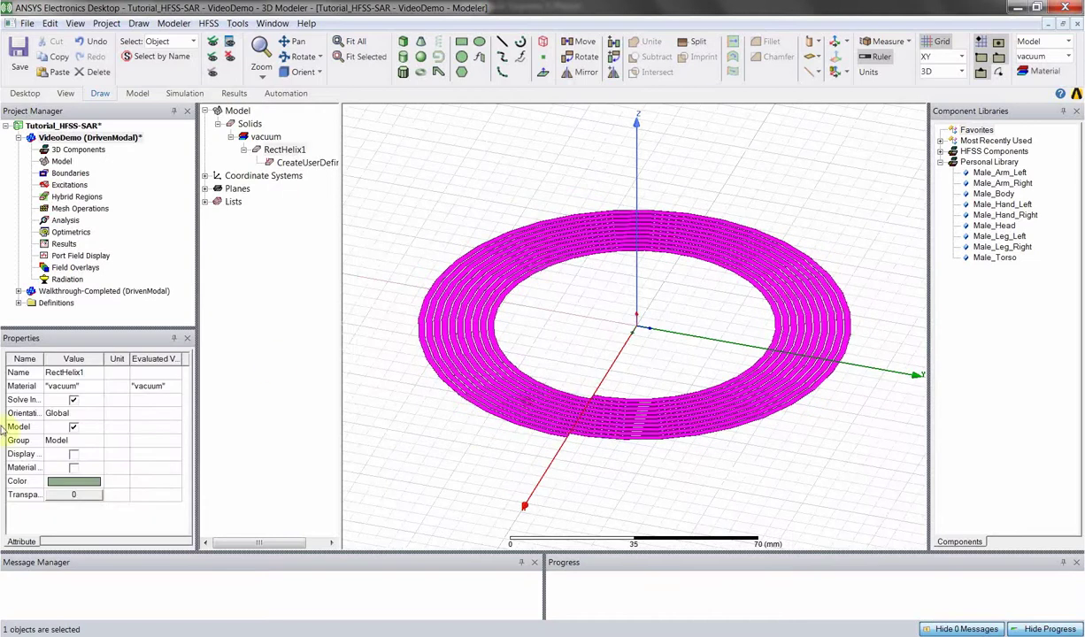
click(75, 370)
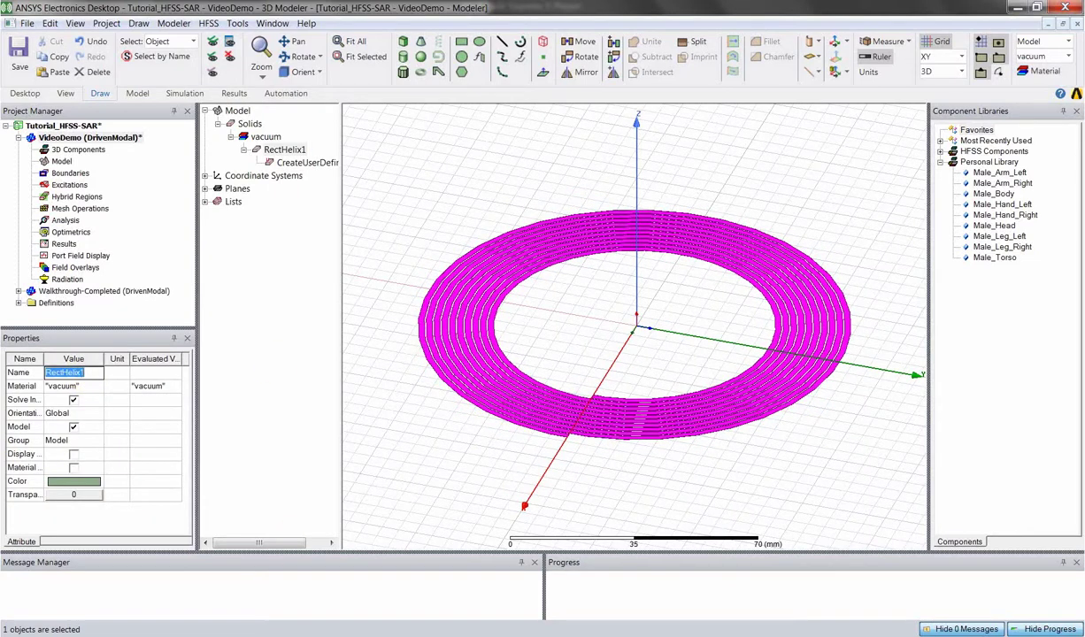
text(Co)
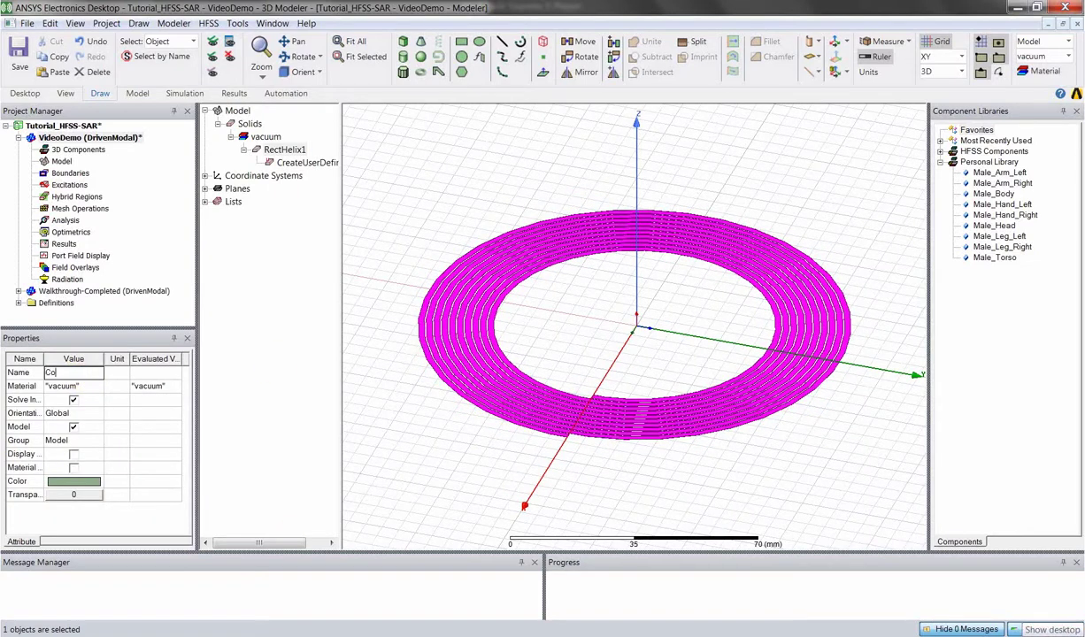
text(il)
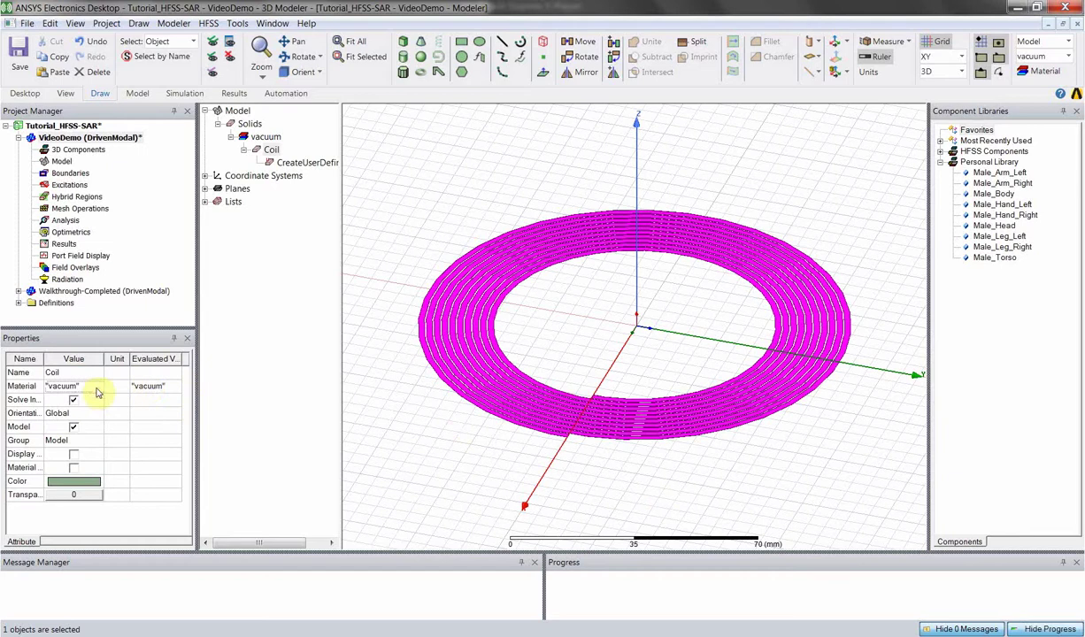
- Assign the copper material to the coil and change its display color to orange (RGB 255, 128, 64)
click(88, 386)
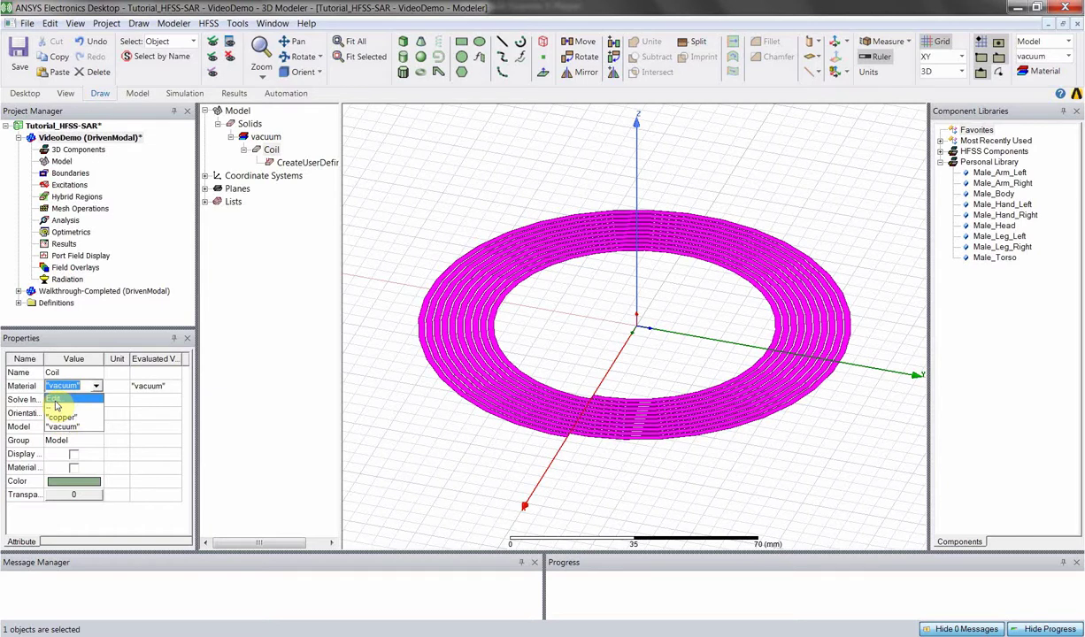
click(62, 417)
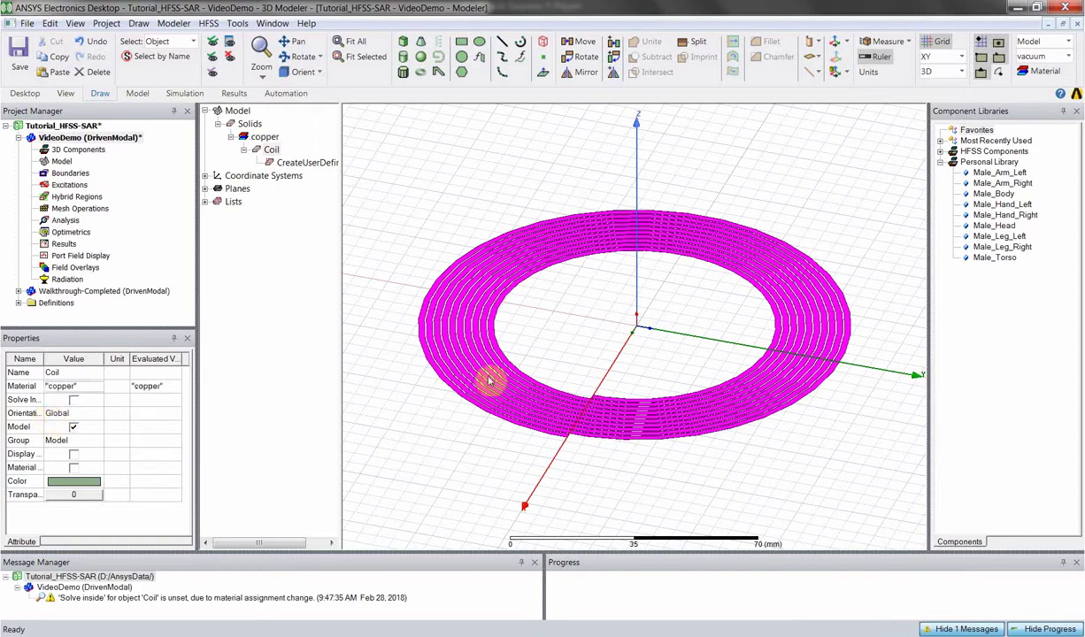
click(57, 482)
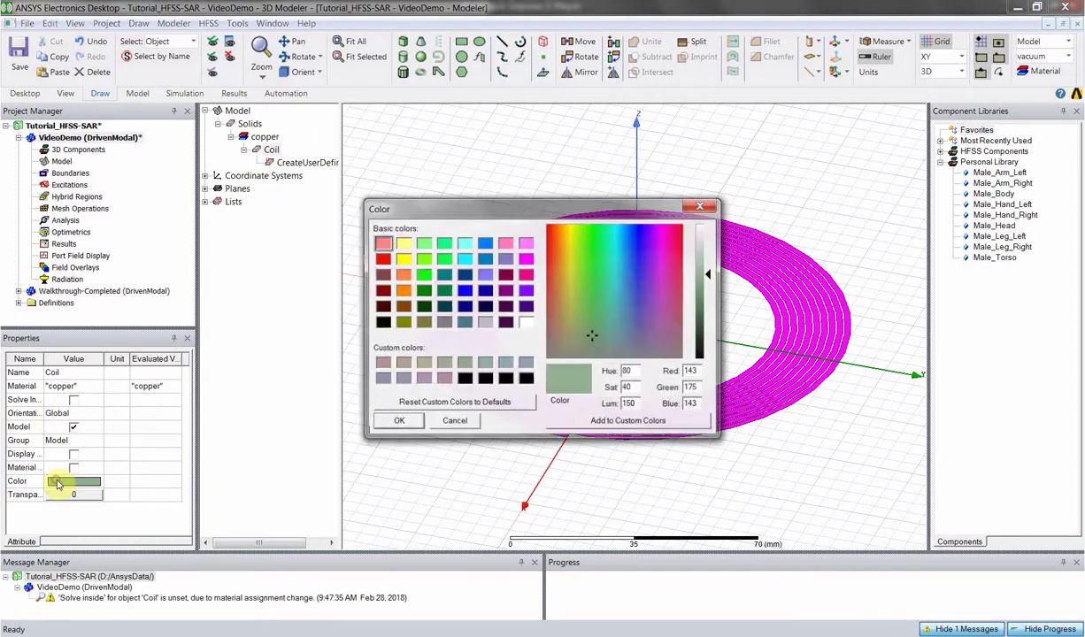
click(402, 275)
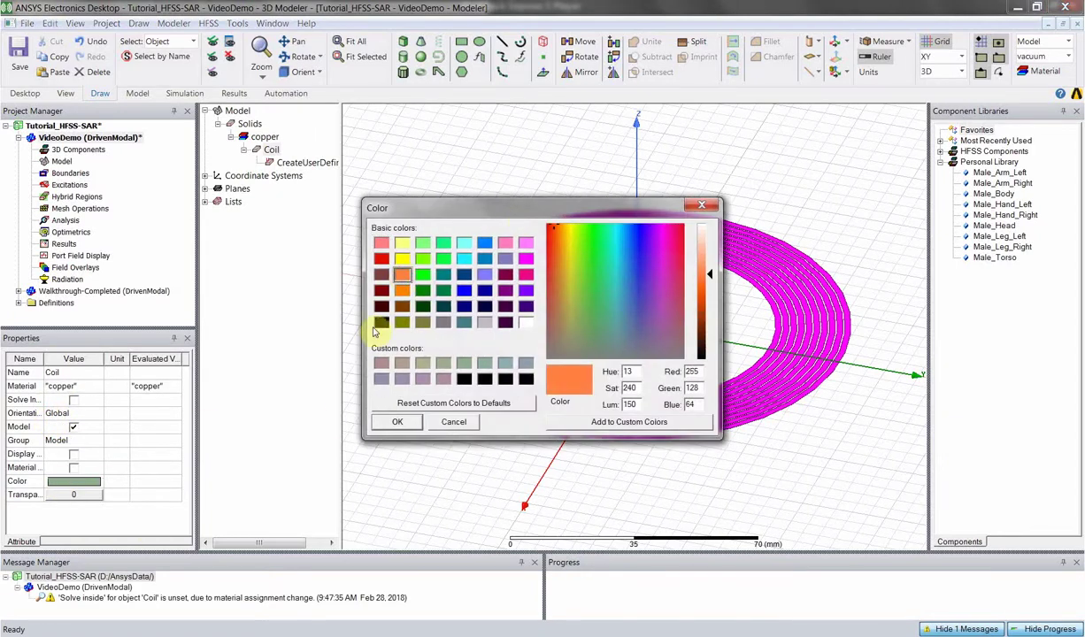
click(397, 421)
click(460, 455)
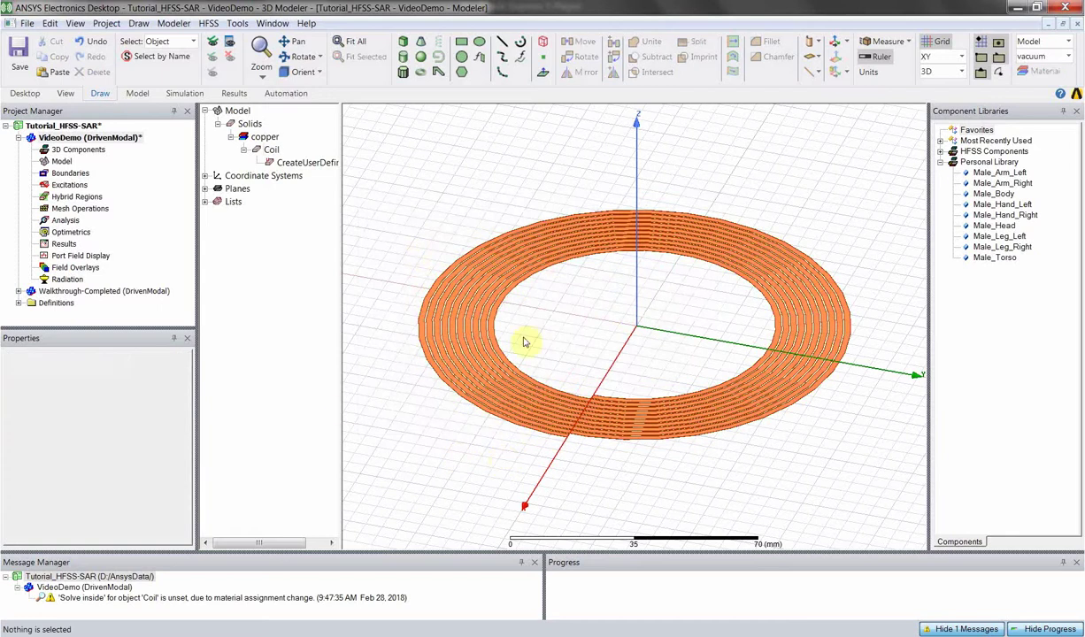
- Widen the property name column in the coil's attributes, leaving nothing selected
click(472, 327)
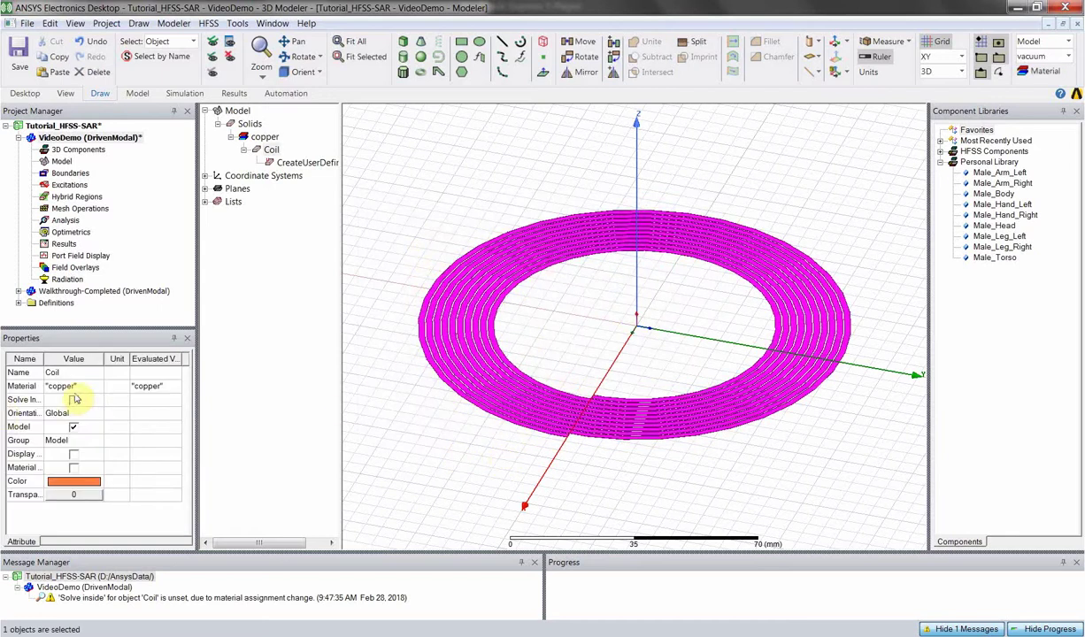
drag(41, 358, 60, 361)
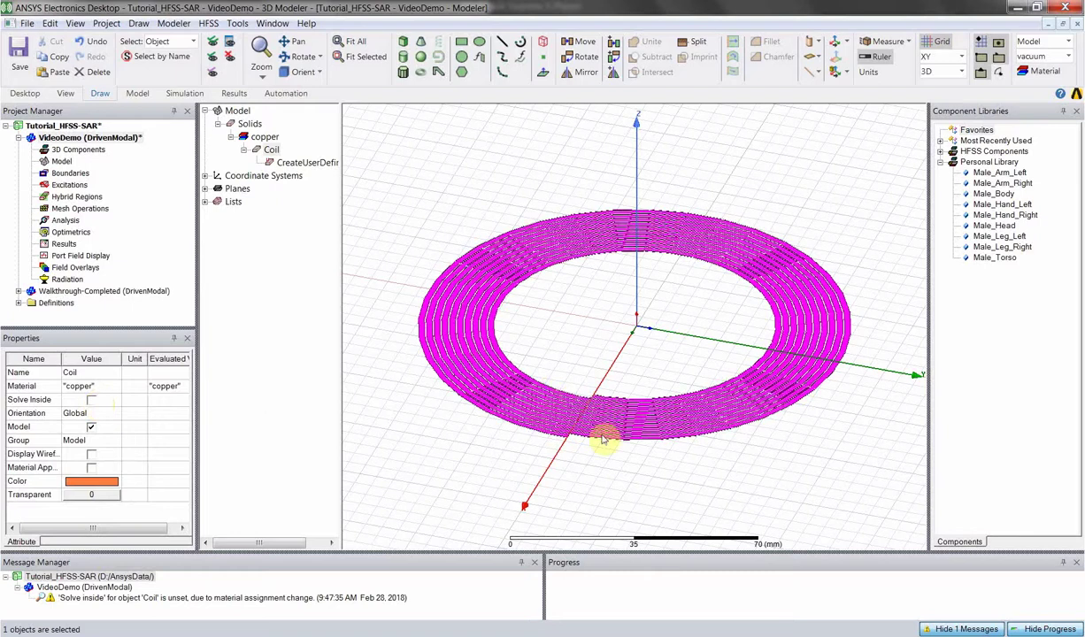
click(618, 478)
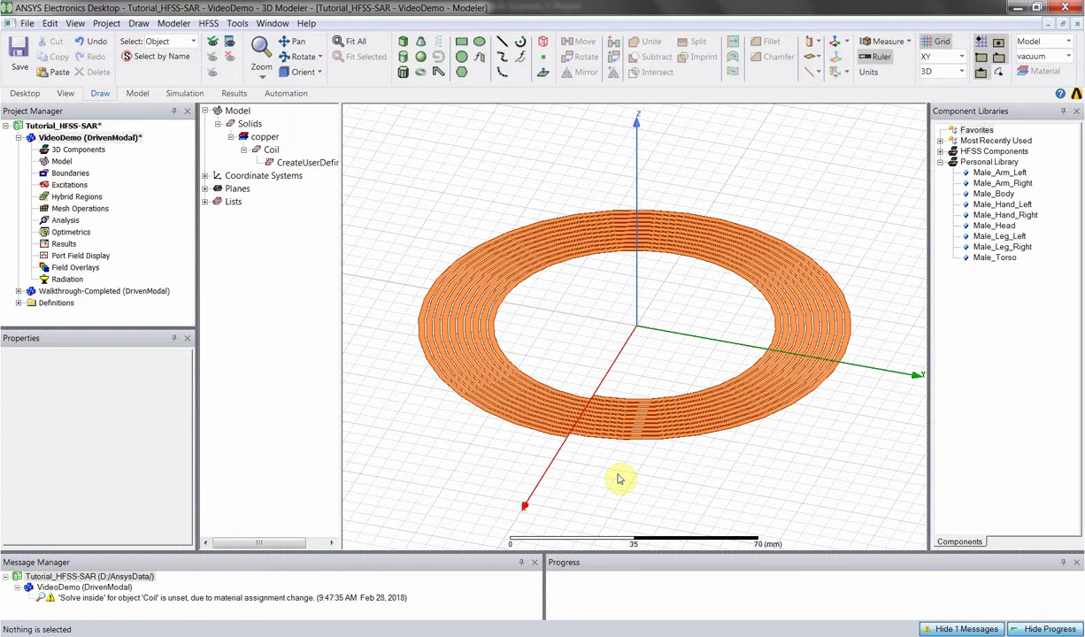
click(627, 406)
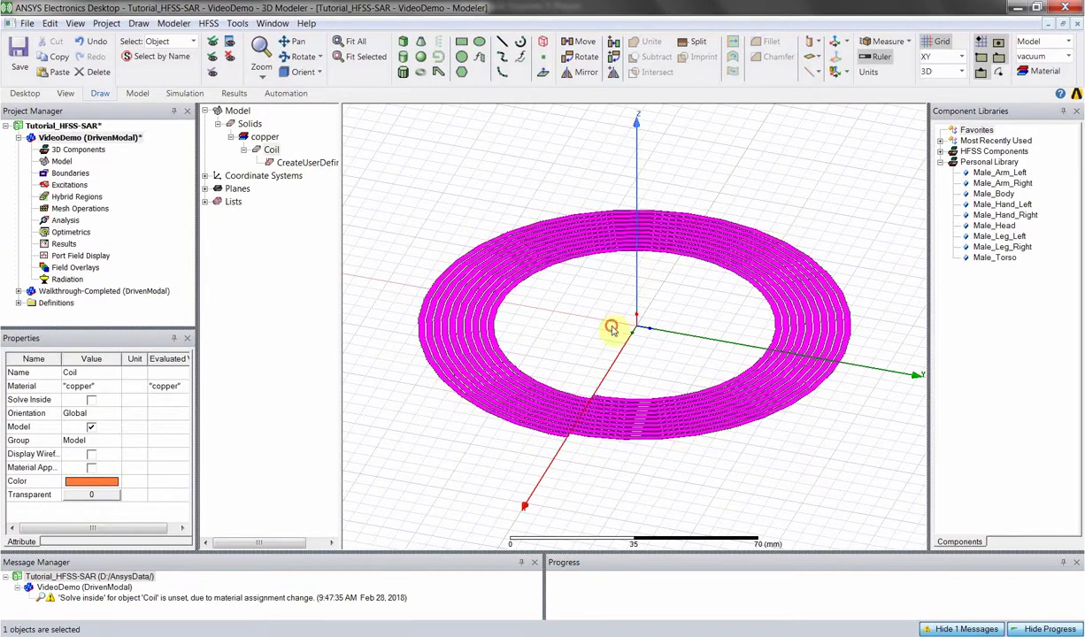
click(588, 314)
click(507, 398)
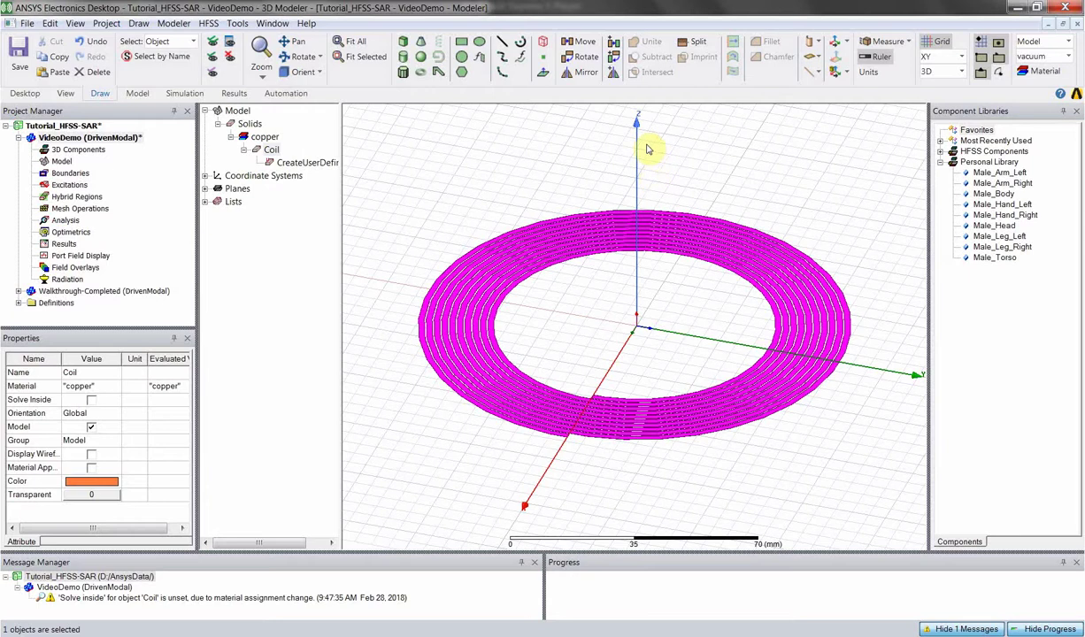
click(787, 206)
- Start a box around the coil with its first corner at X -500, Y -500, Z -500 mm
scroll(786, 212, down, 3)
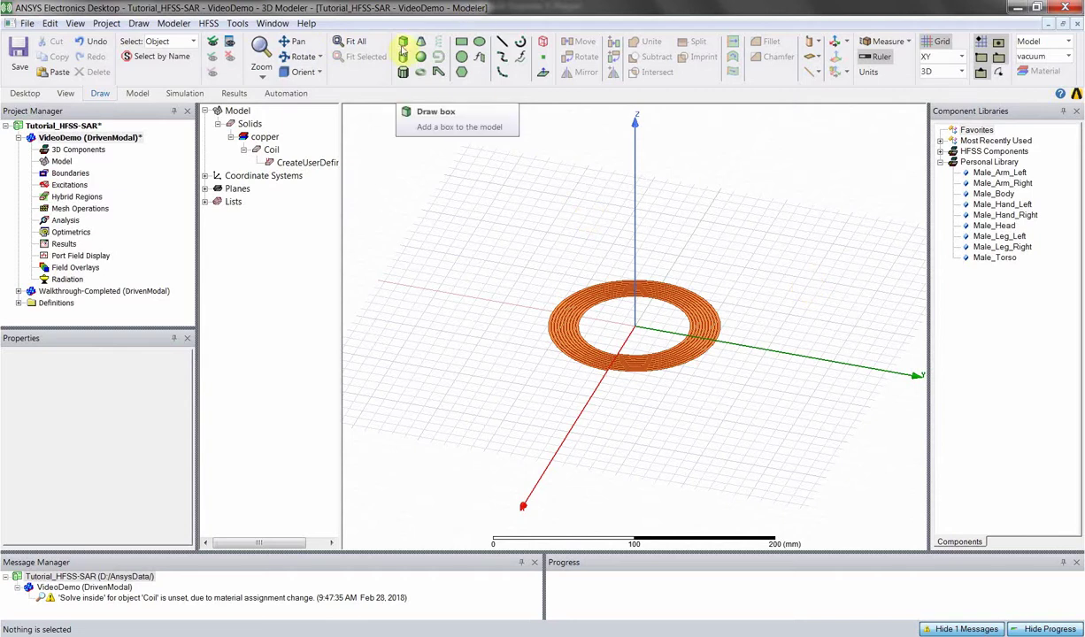
click(402, 46)
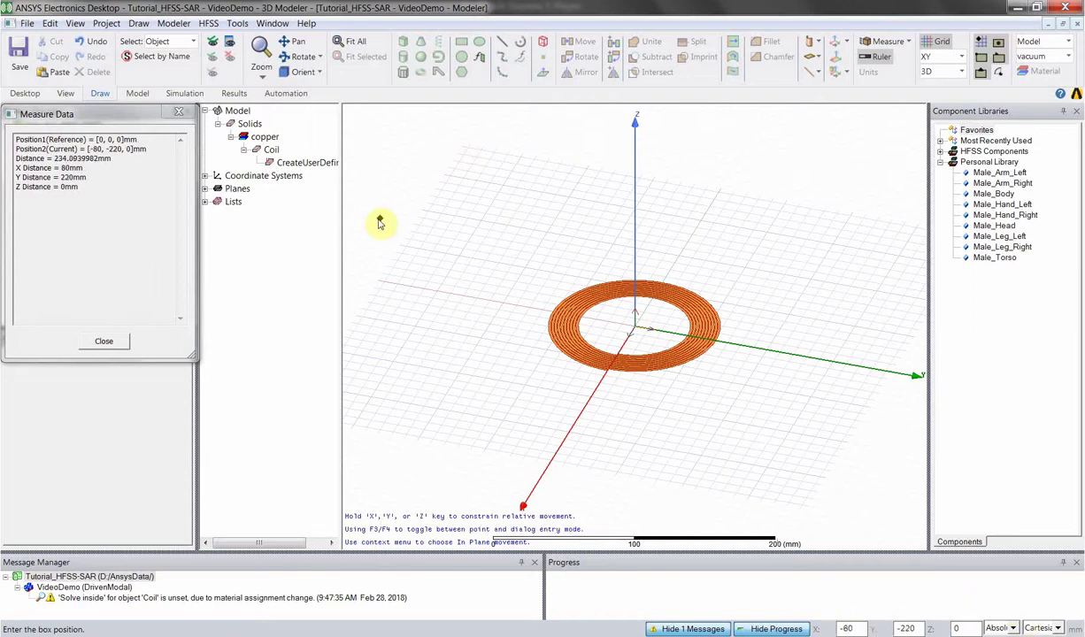
key(Tab)
text(-500)
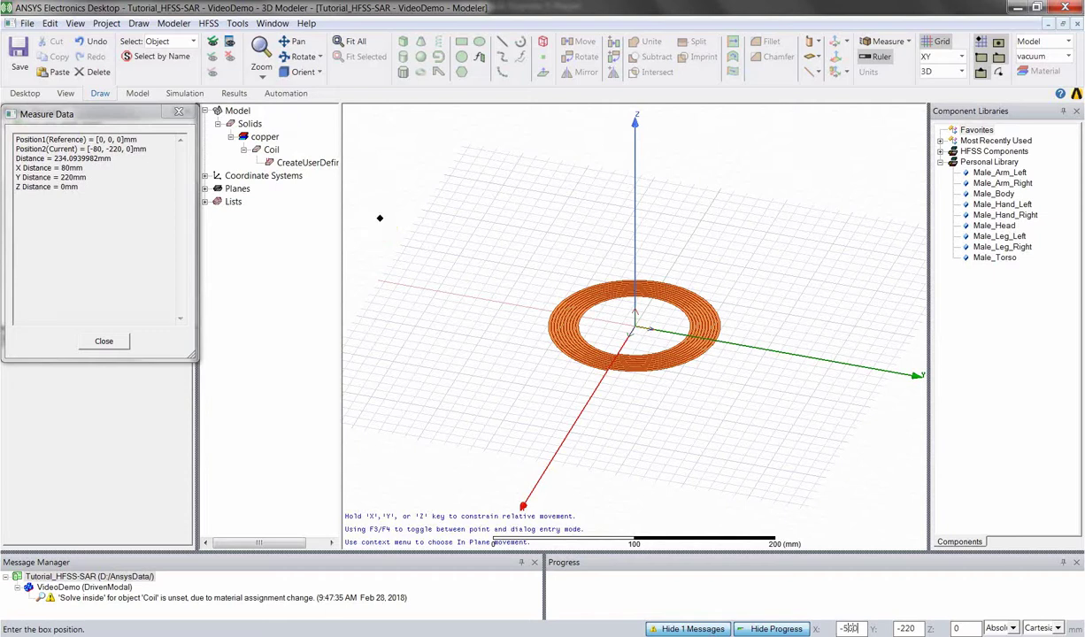
key(Tab)
text(-500)
key(Tab)
text(-500)
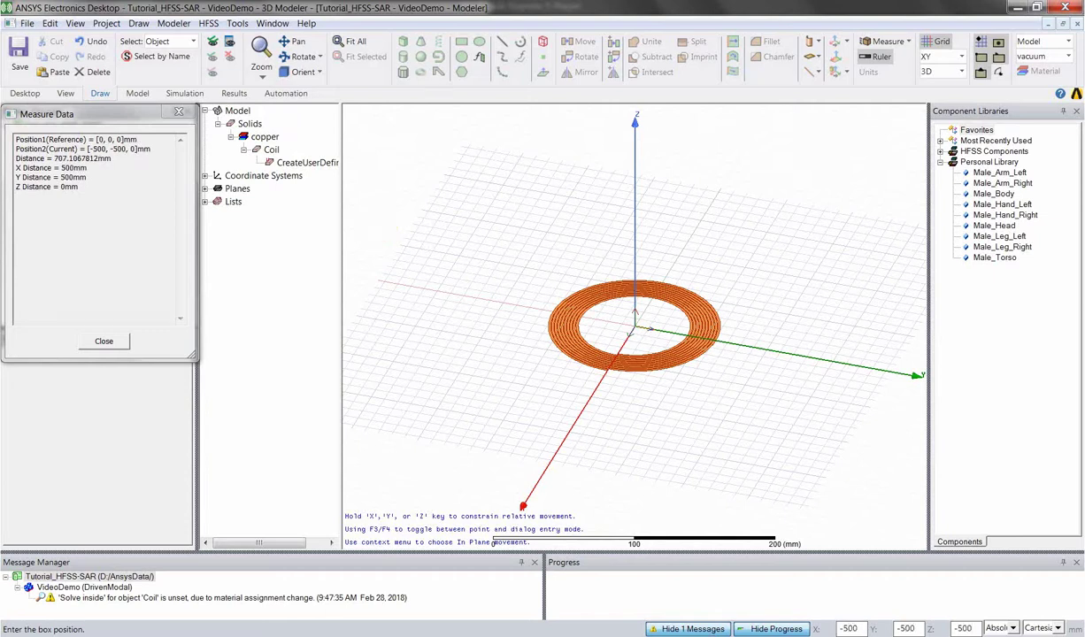
key(Return)
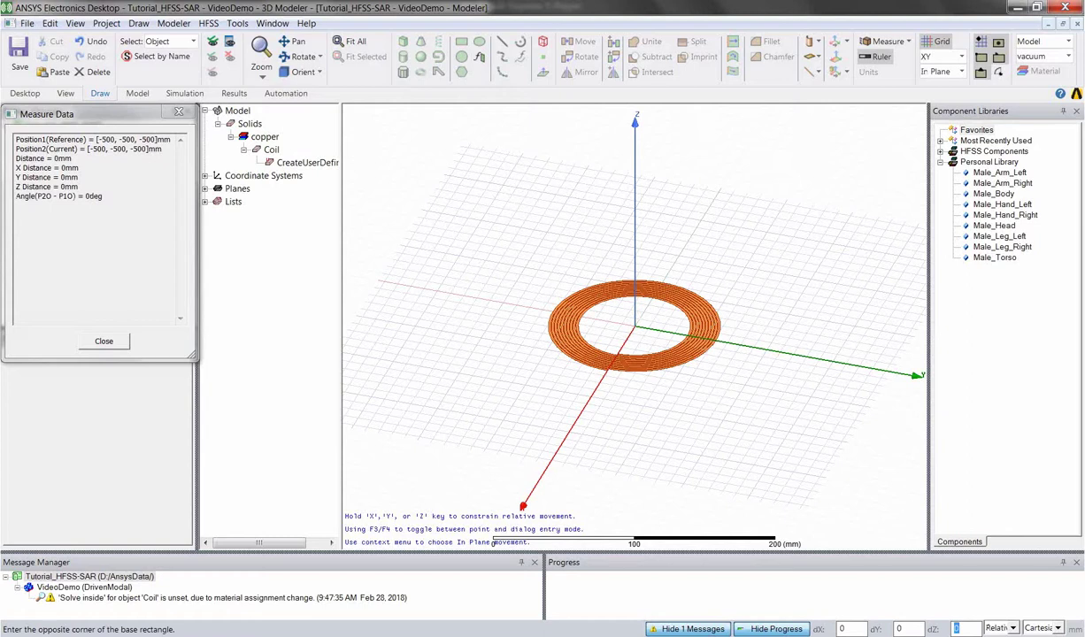
- Complete the box with dX, dY and dZ of 1000 mm each
click(847, 628)
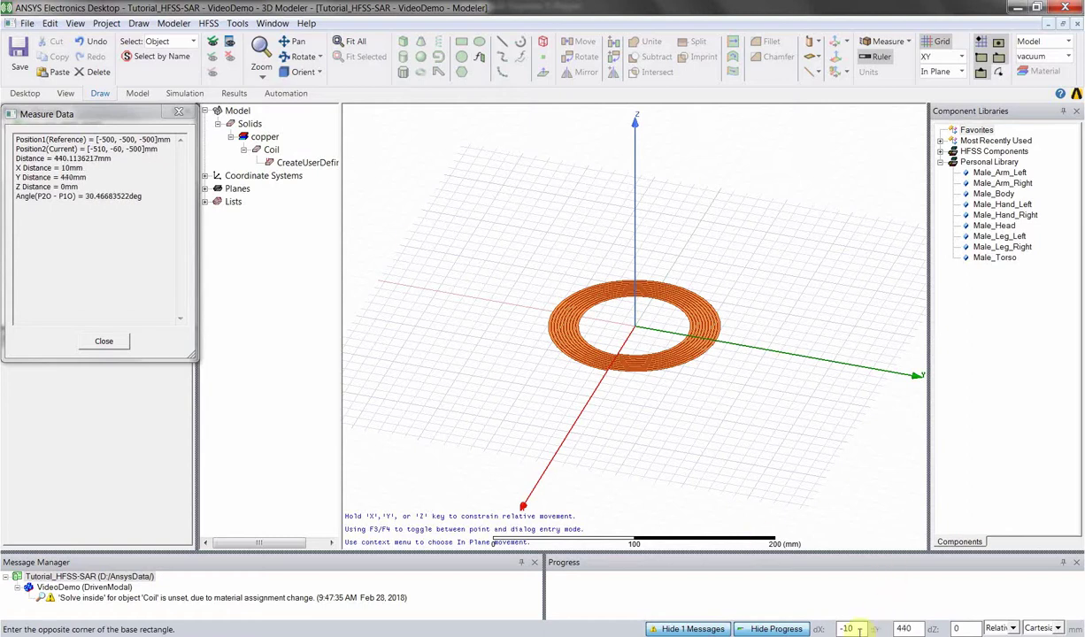
text(-150)
key(Tab)
text(350)
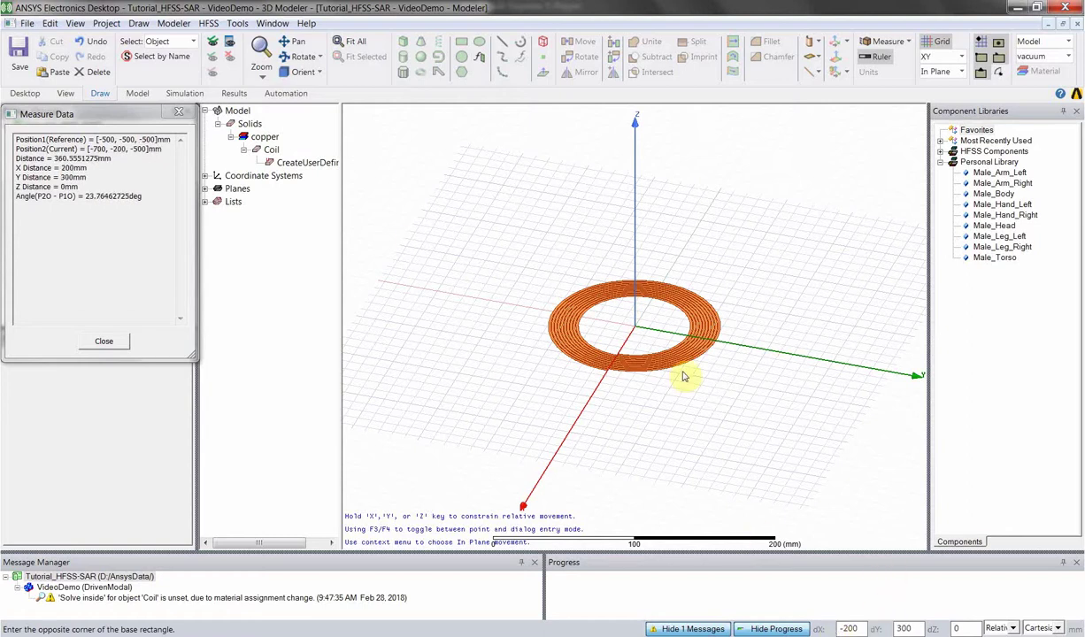
key(Tab)
text(1000)
key(Tab)
text(1000)
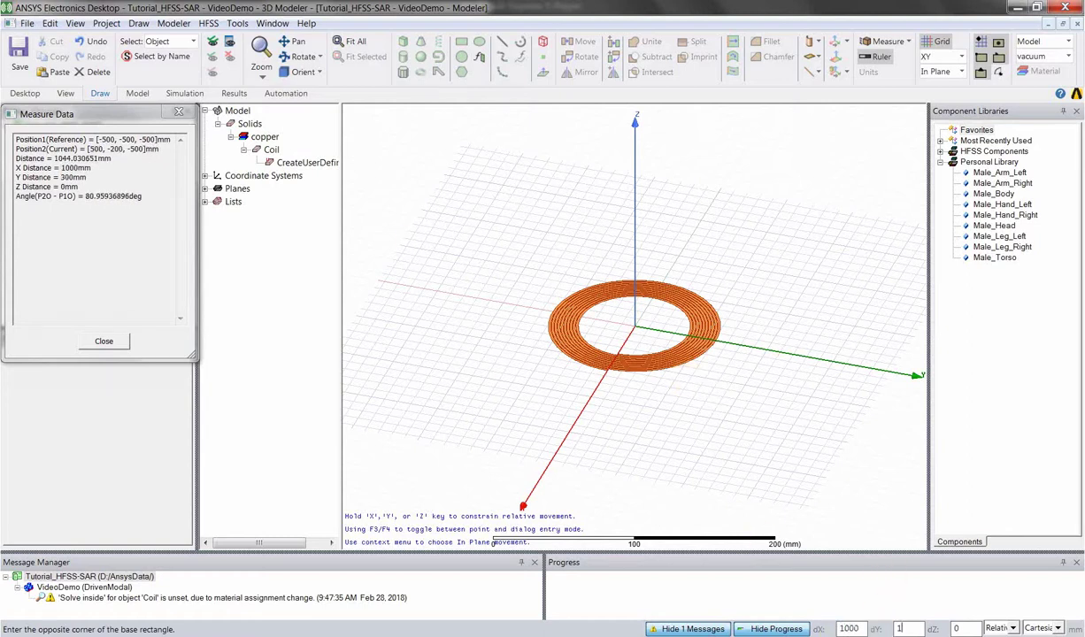
key(Tab)
text(1000)
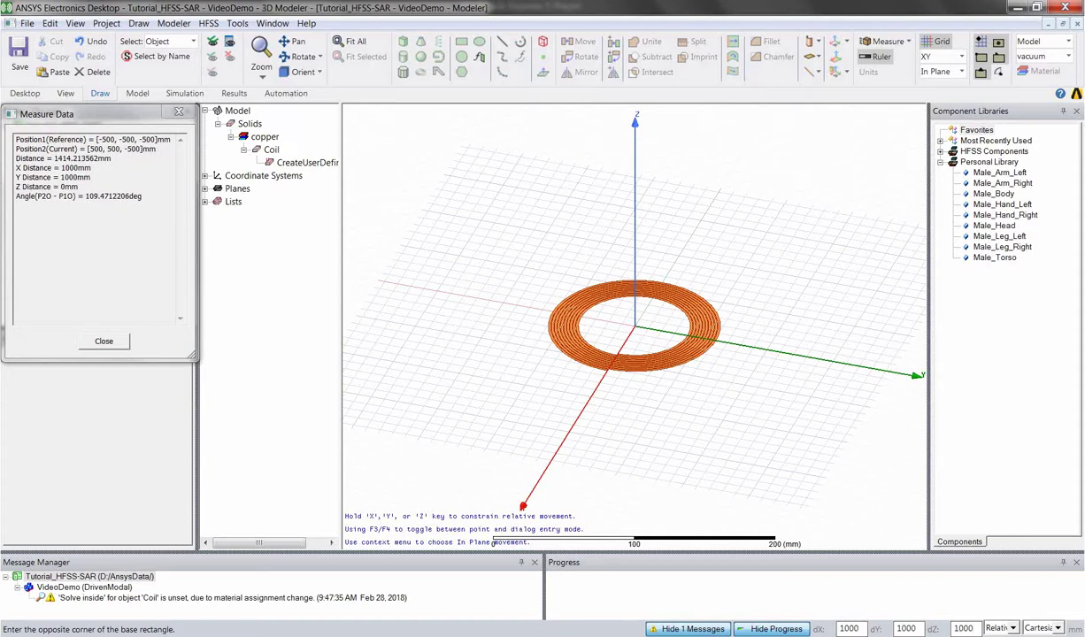
key(Return)
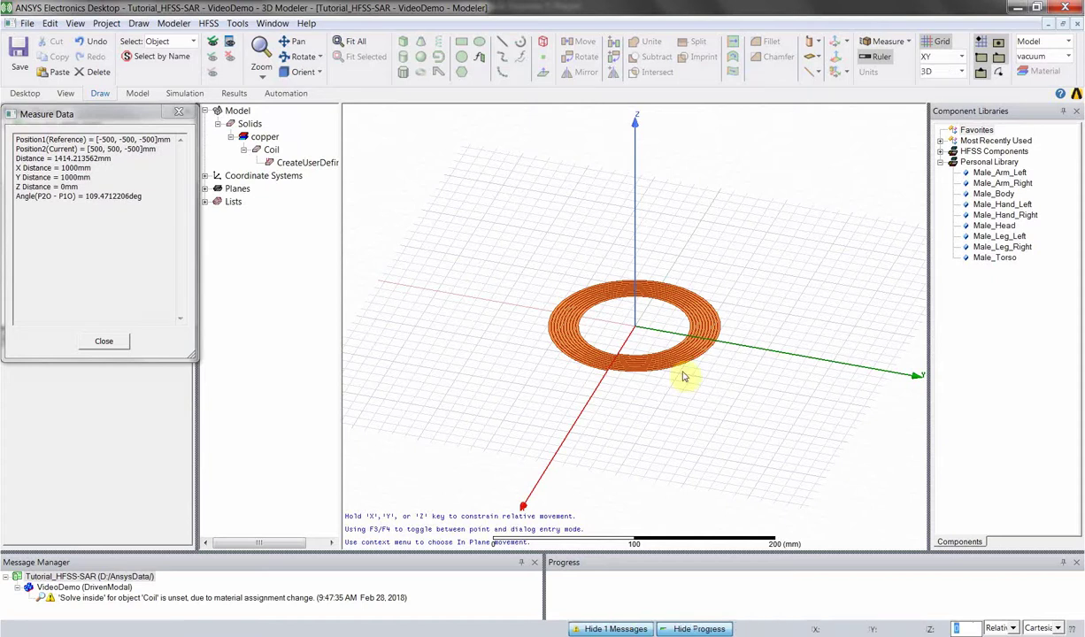
scroll(691, 293, down, 6)
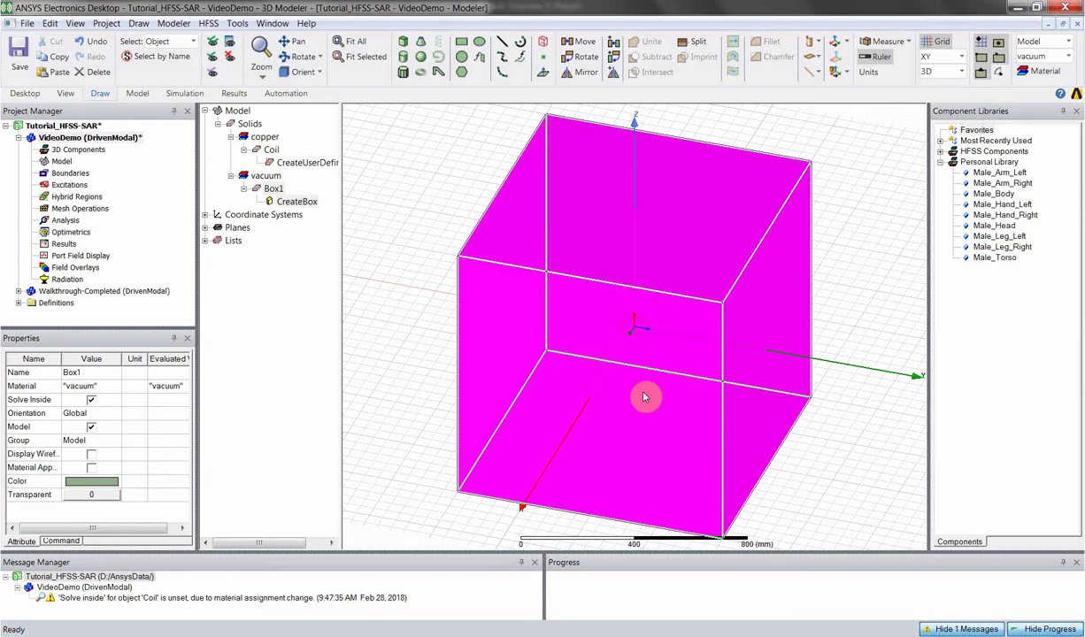
- Rename the vacuum box as Region
shift+drag(618, 362, 663, 368)
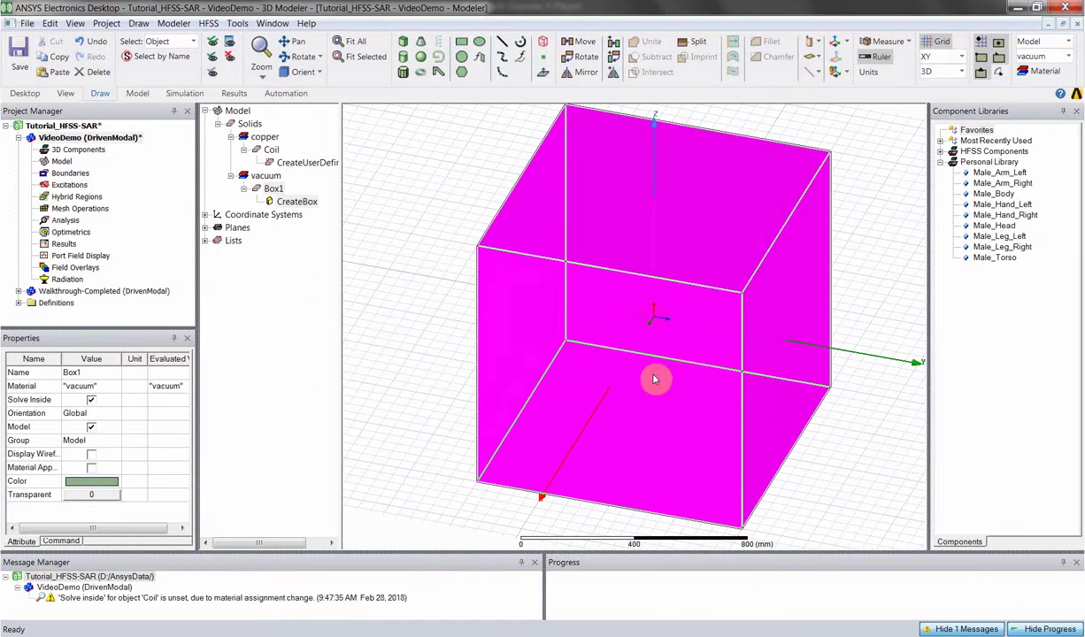
click(398, 251)
click(592, 244)
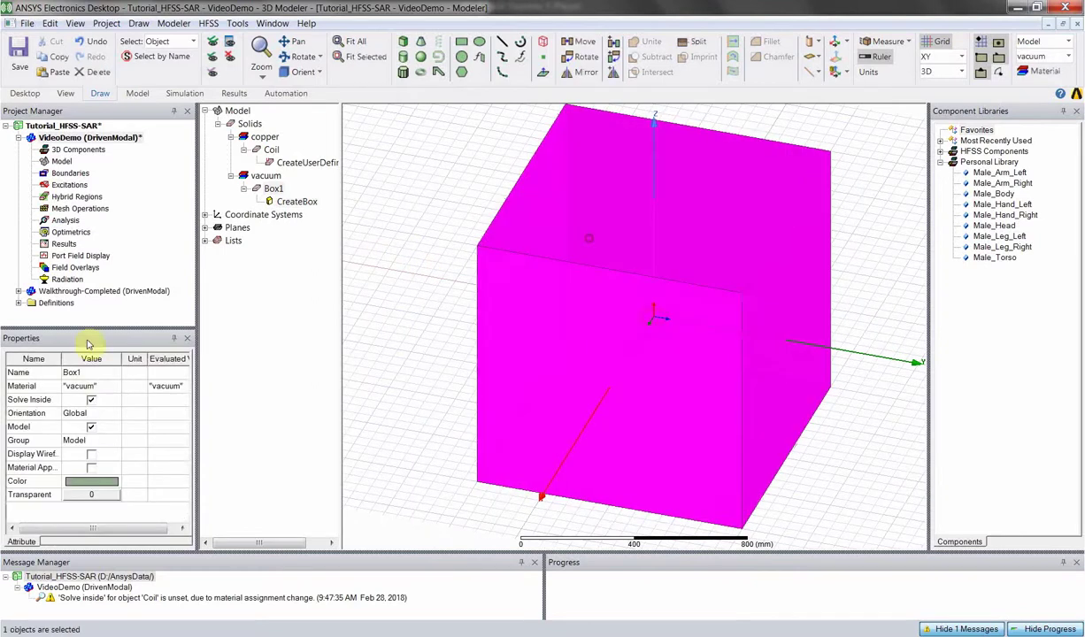
click(94, 372)
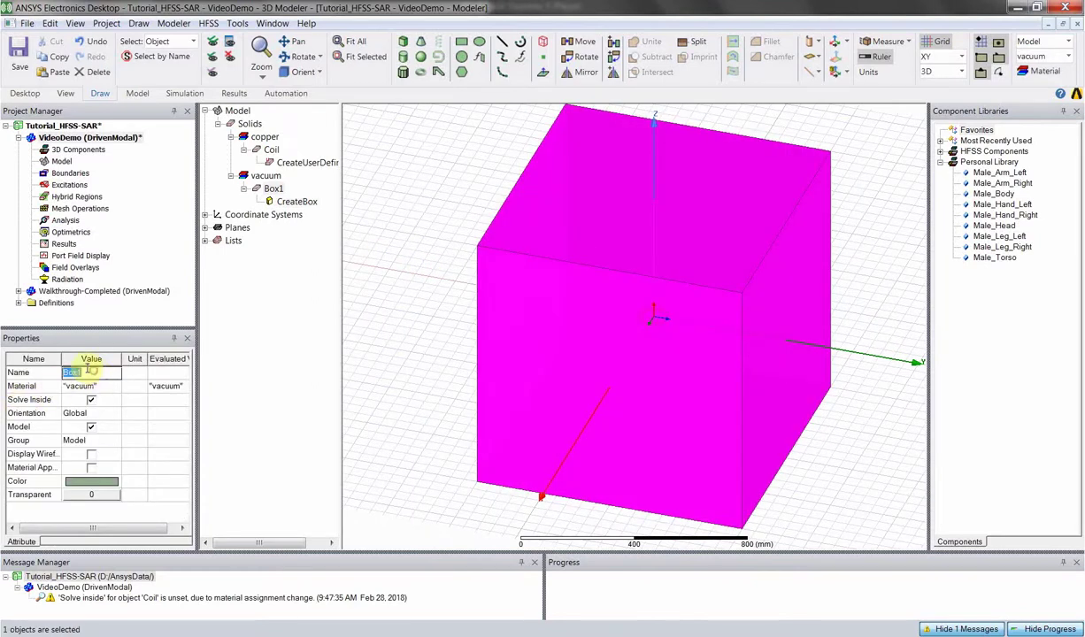
text(Region)
key(Return)
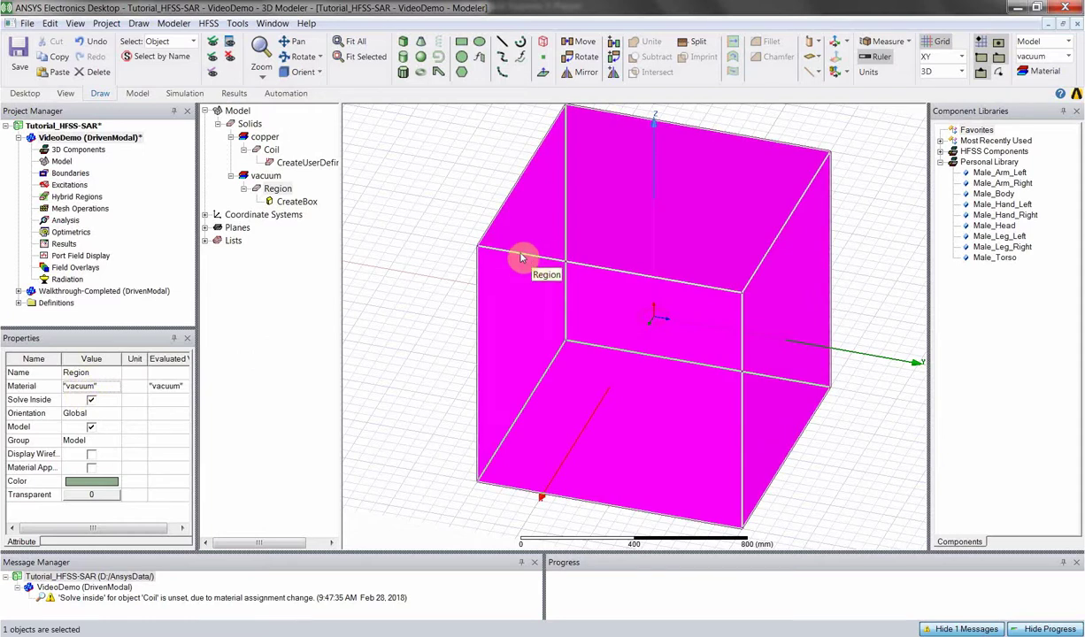
- Set the Region box's transparency to 1
click(460, 234)
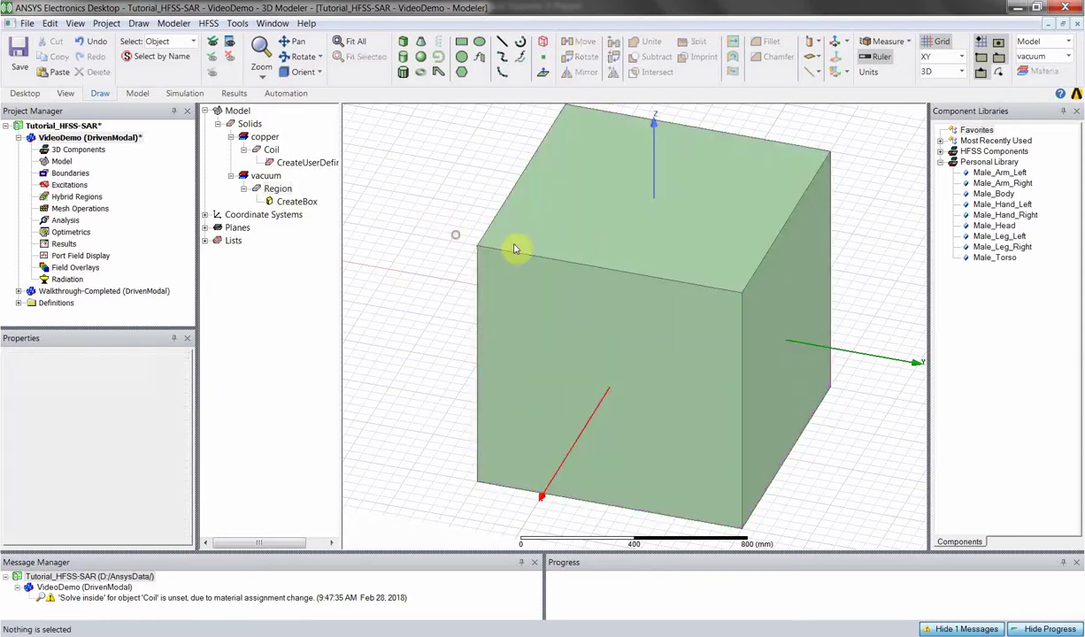
click(522, 251)
click(113, 495)
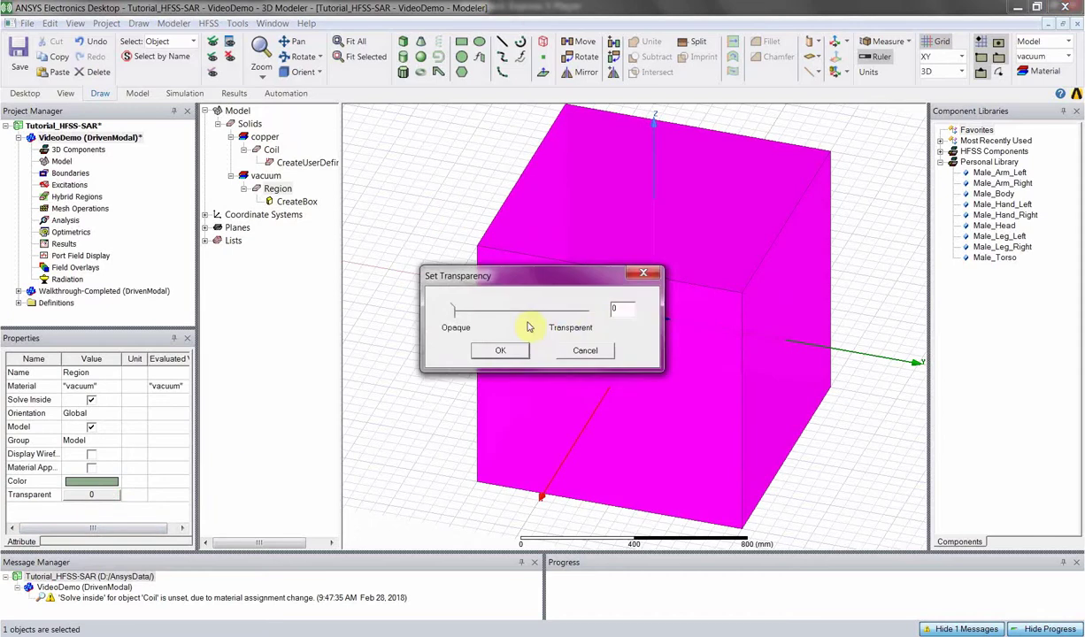
click(600, 320)
click(500, 350)
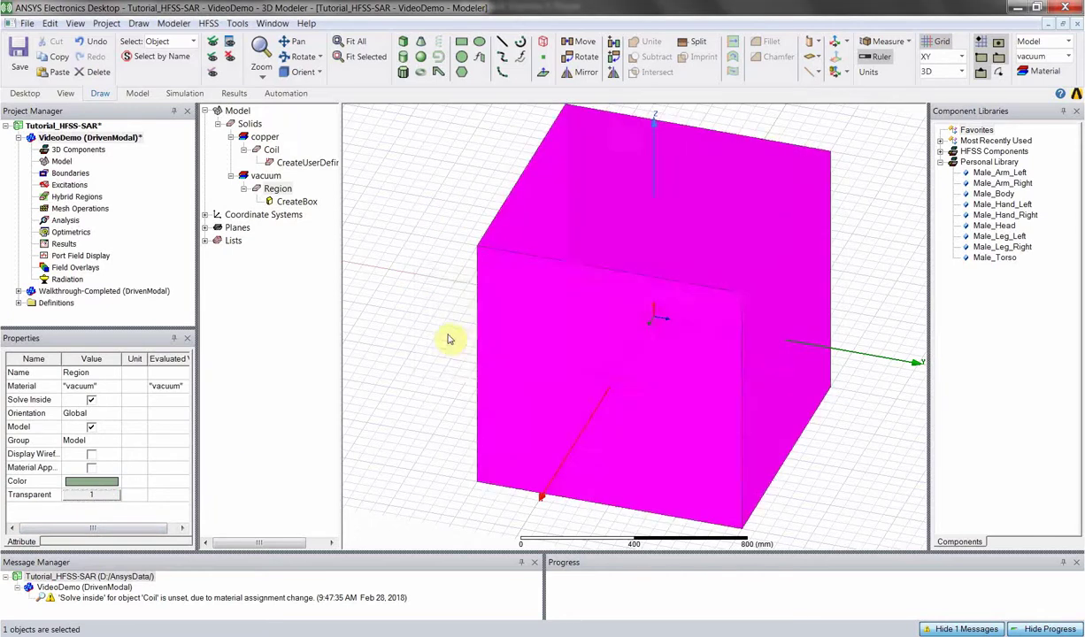
click(648, 412)
- Hide the Region box in the active view
scroll(584, 252, up, 5)
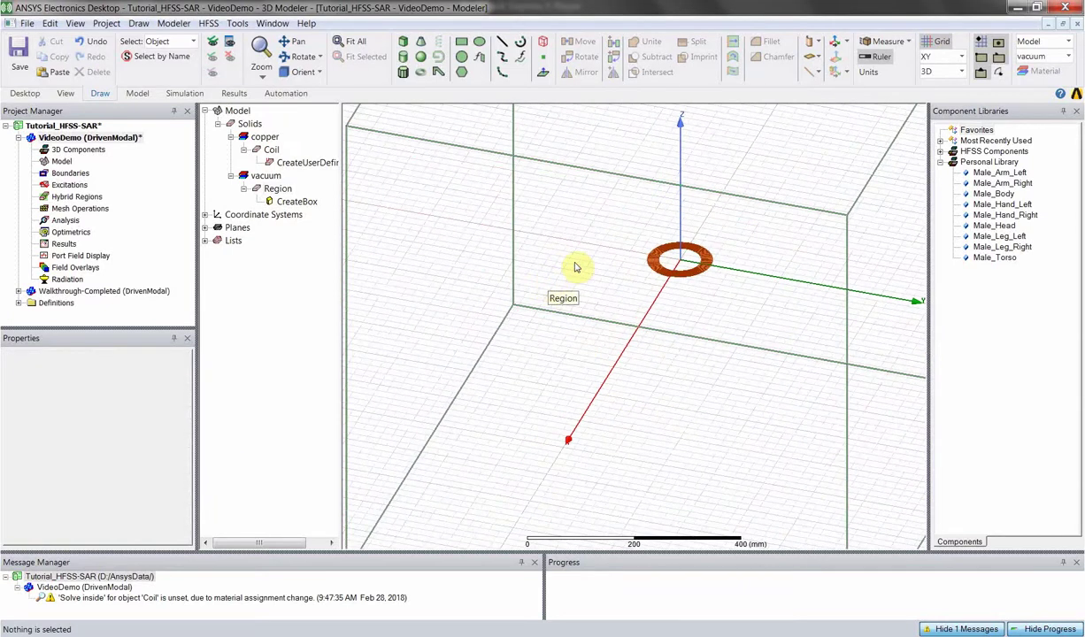
scroll(673, 301, down, 6)
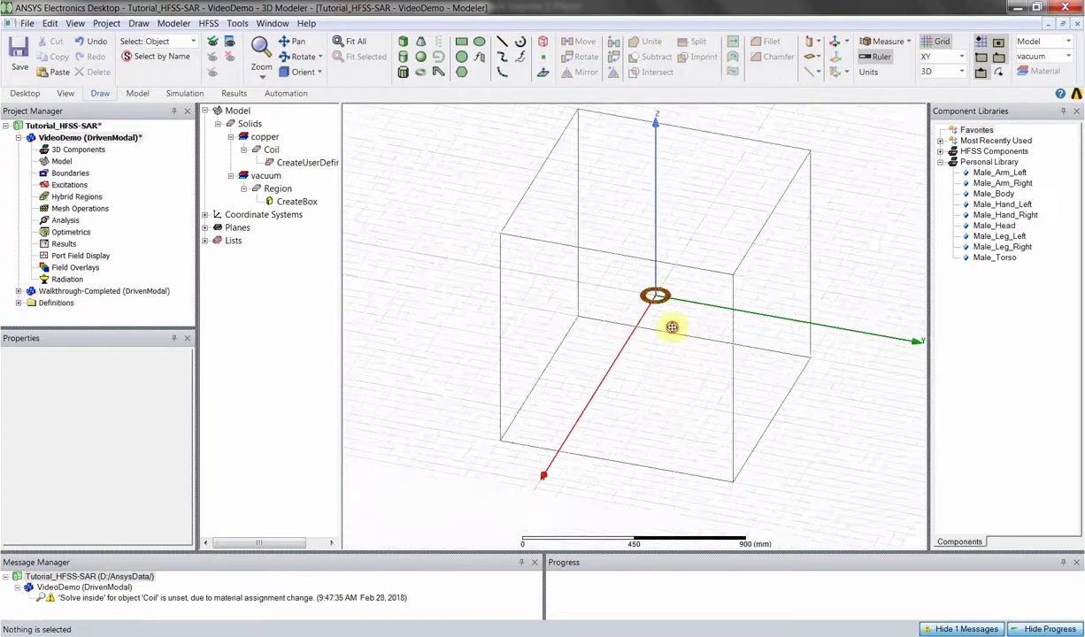
scroll(621, 319, up, 3)
click(595, 250)
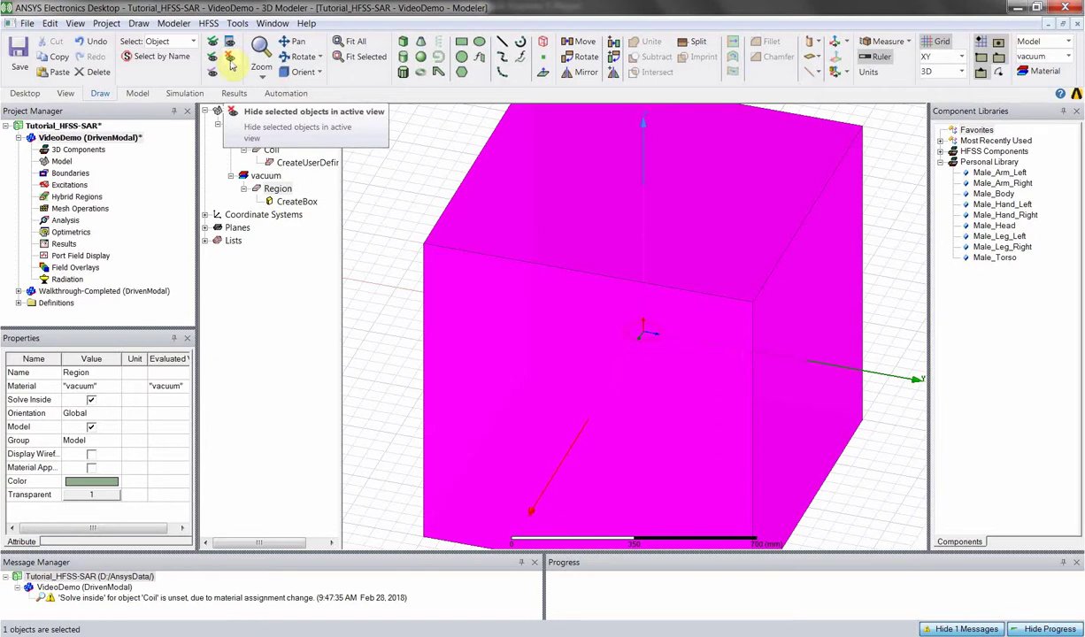
click(230, 58)
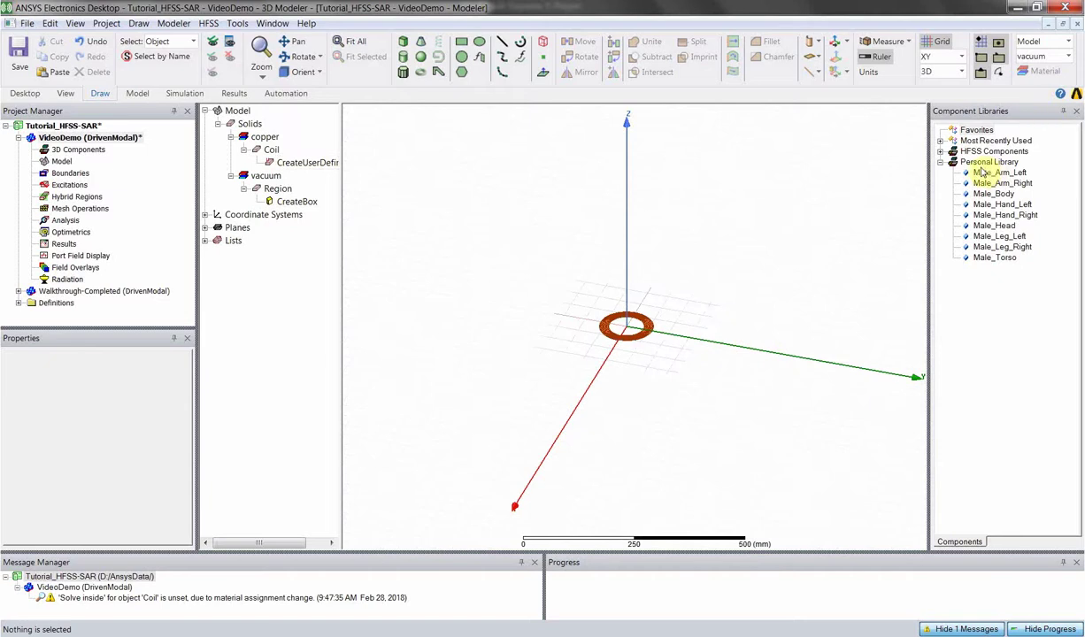
- Insert the Male_Head component from the Personal Library into the model
scroll(575, 264, up, 4)
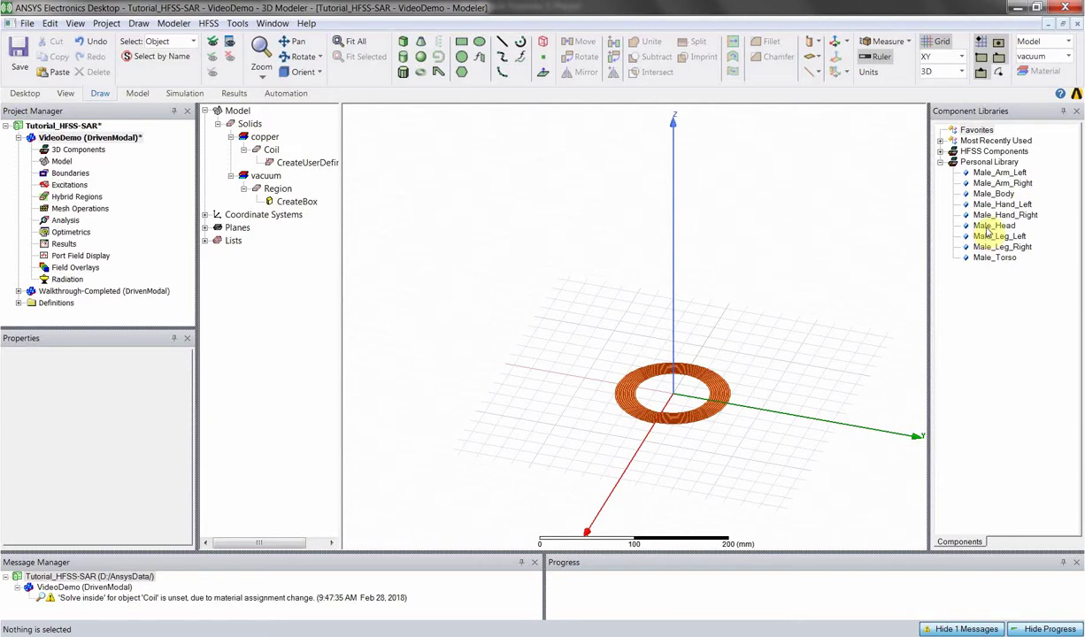
click(989, 227)
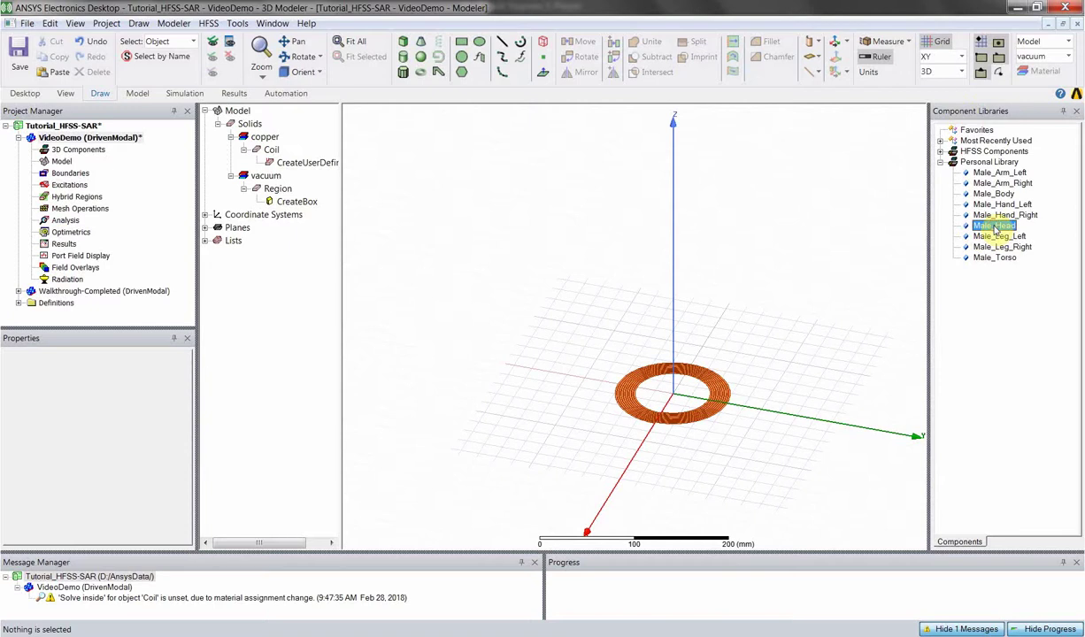
drag(995, 230, 789, 269)
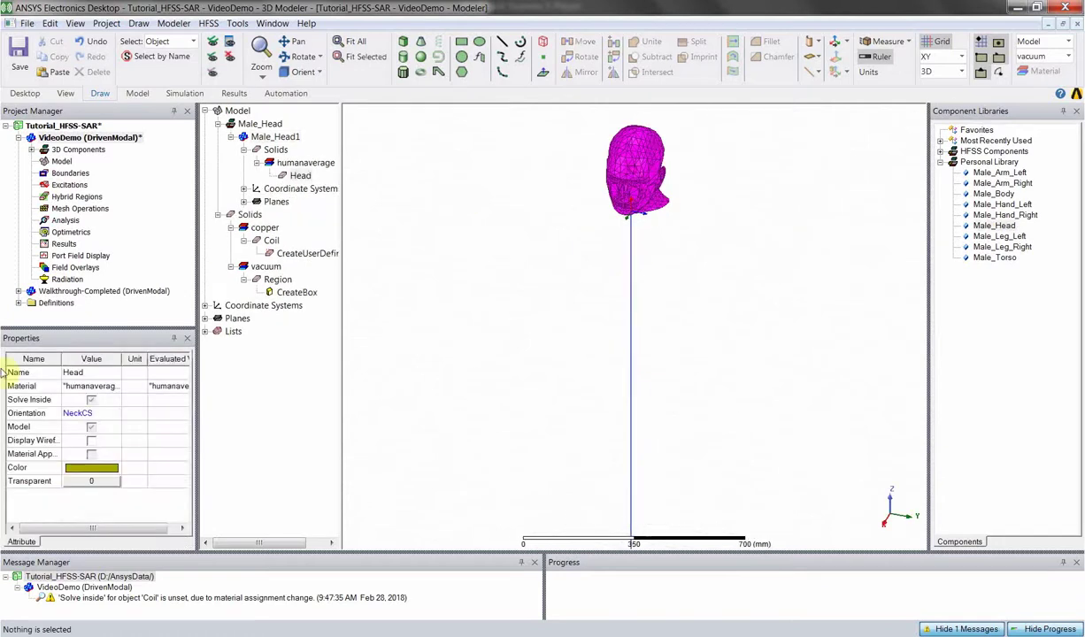
- Change the display color of the Head solid to cyan
click(84, 468)
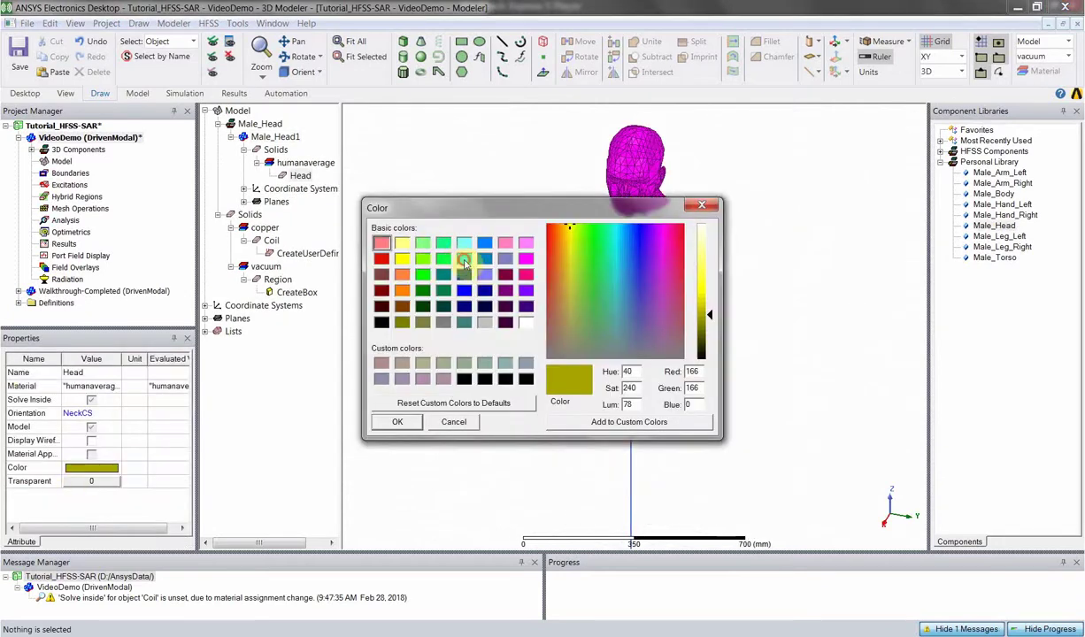
click(464, 260)
click(397, 422)
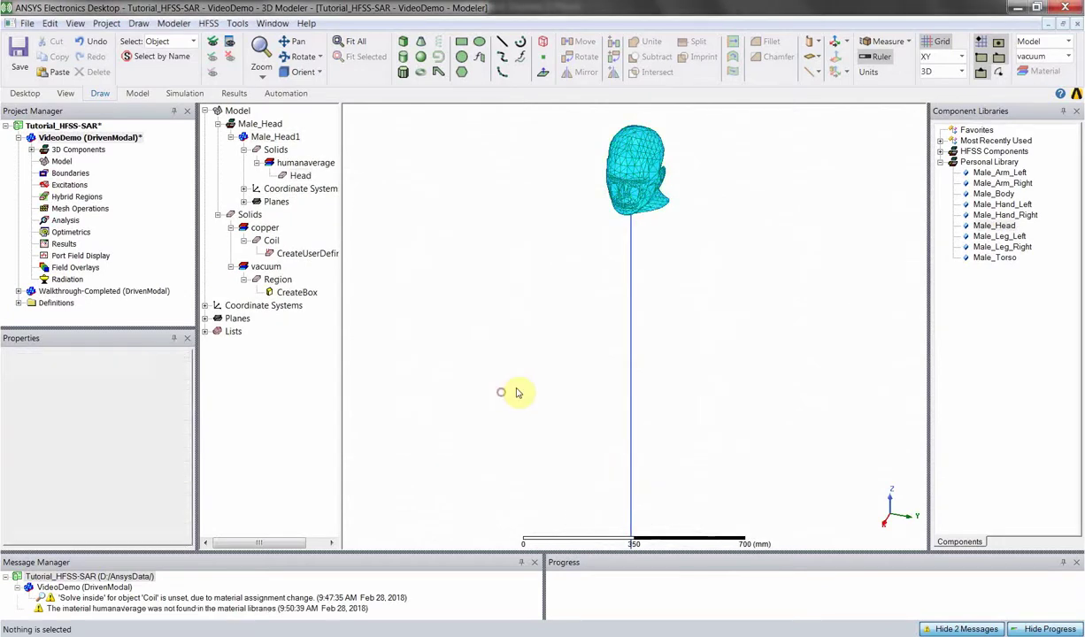
- Examine the material definitions in the Male_Head1 component's properties, enlarging the dialog and description column to read the full humanaverage entry
click(625, 215)
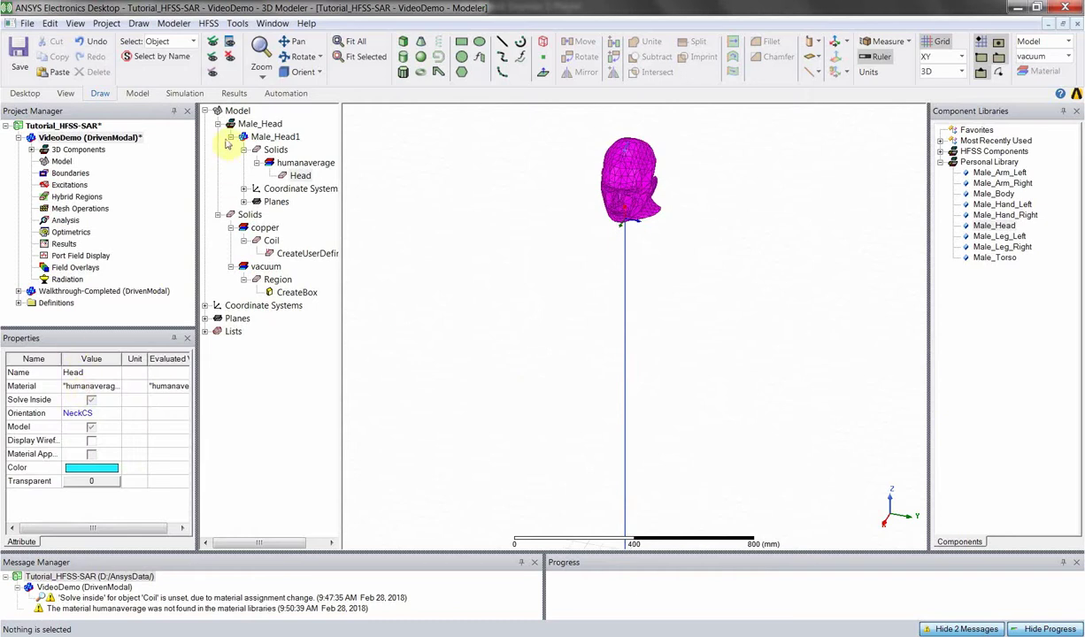
drag(342, 158, 383, 159)
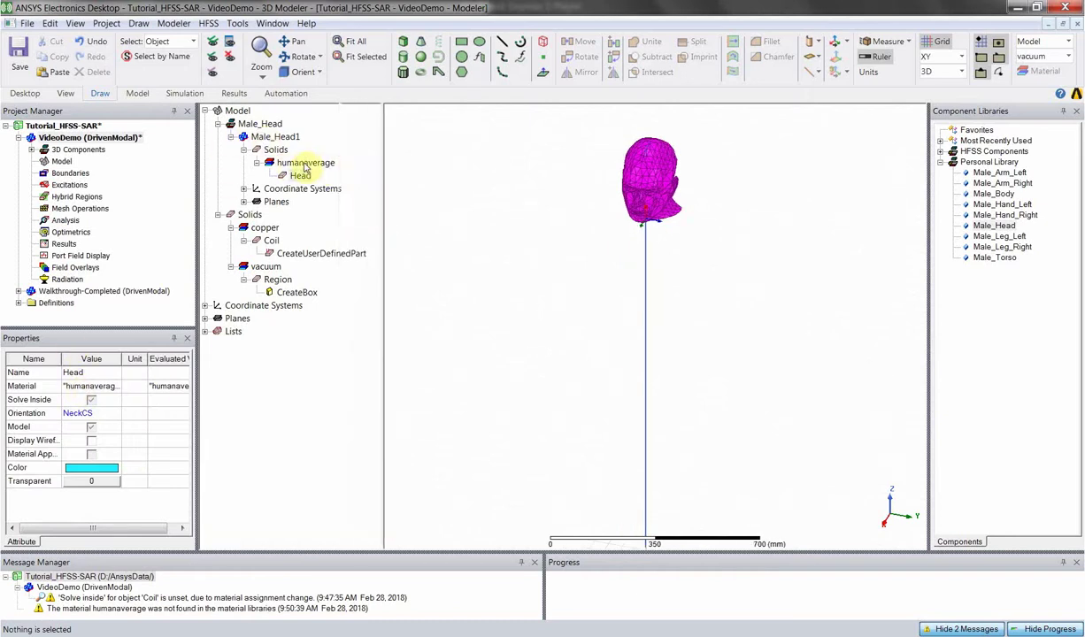
right_click(304, 165)
click(265, 137)
right_click(267, 139)
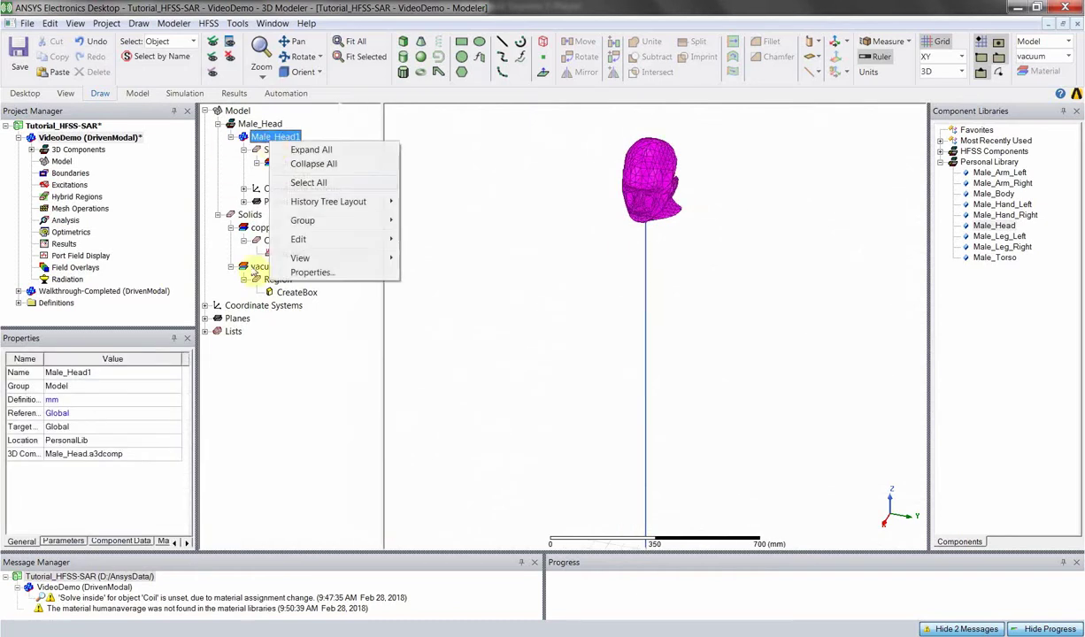
click(305, 272)
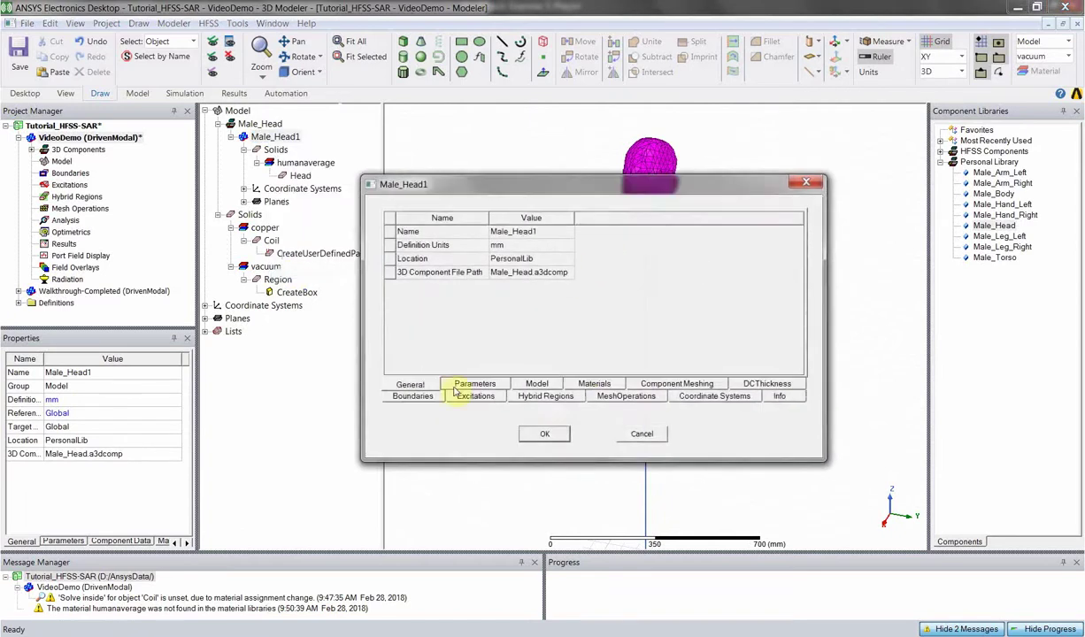
click(583, 385)
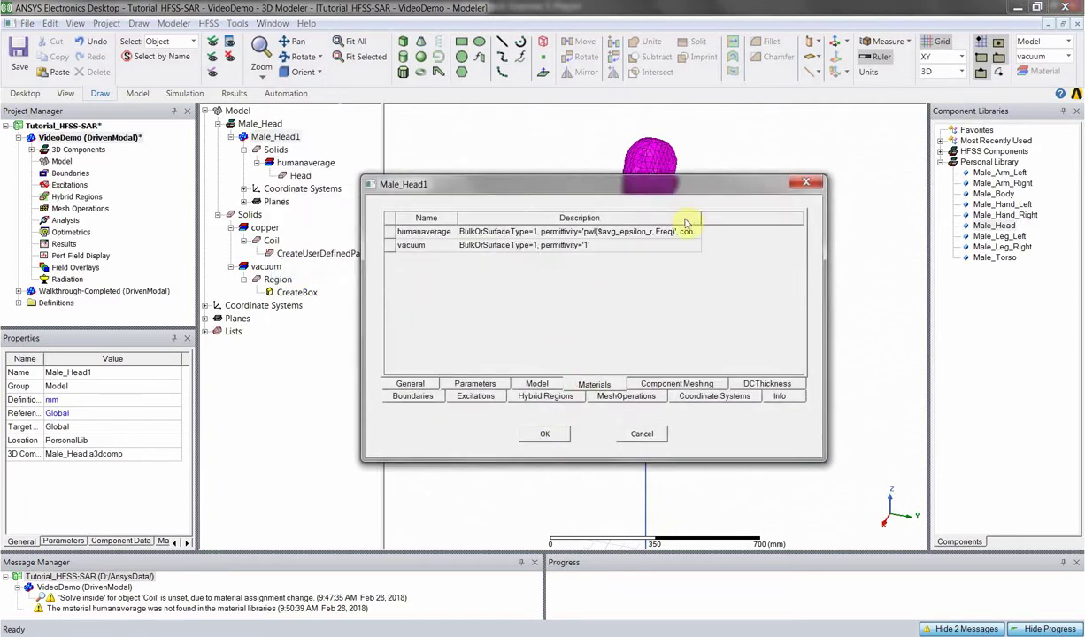
drag(701, 221, 801, 222)
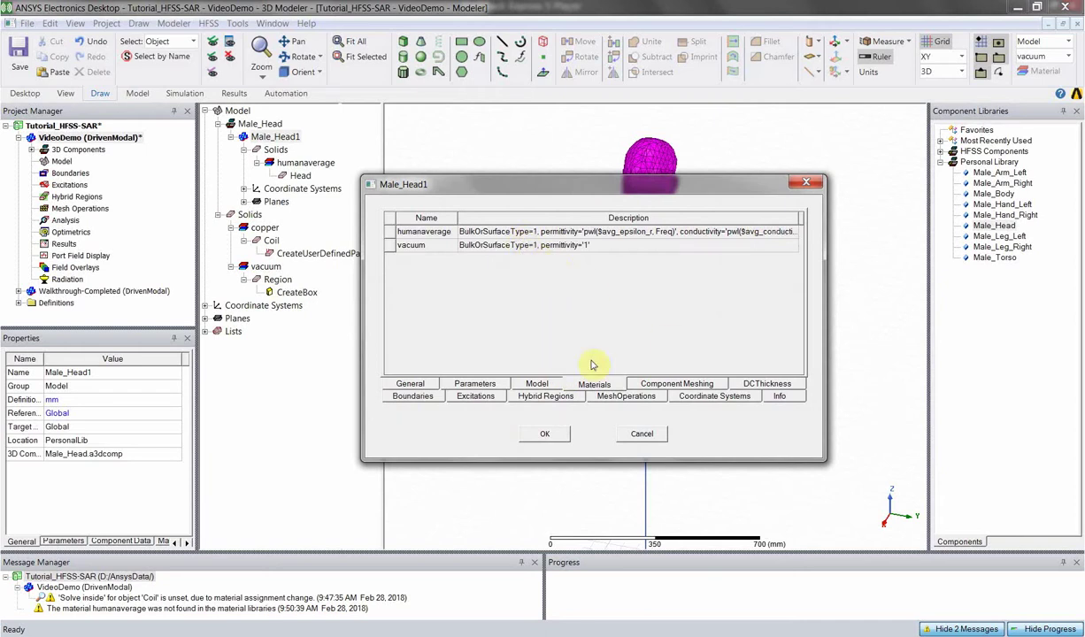
click(701, 307)
drag(824, 240, 924, 260)
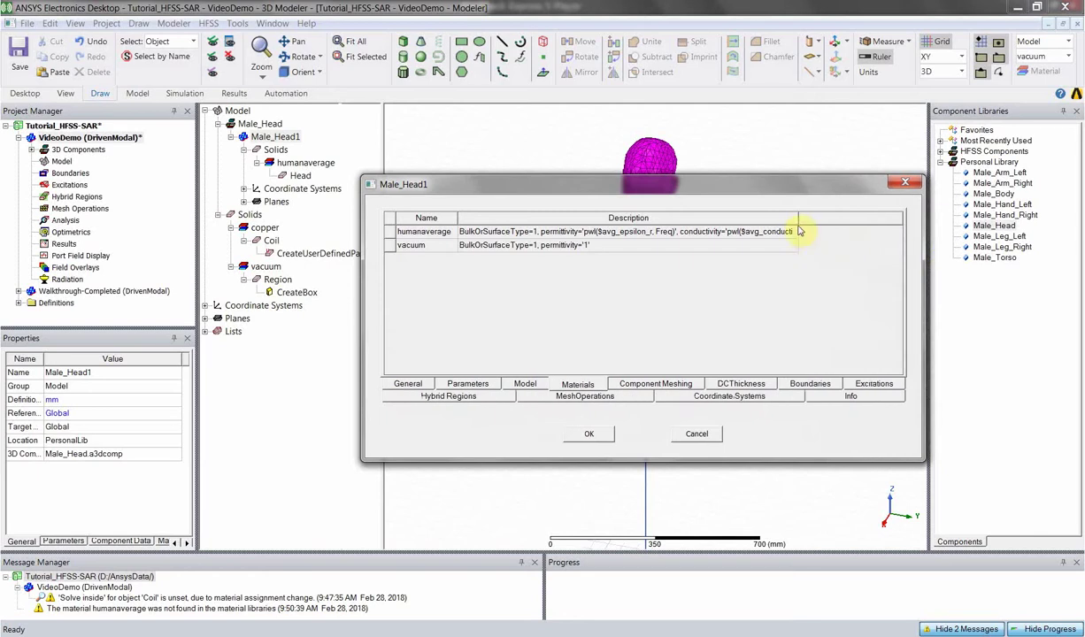
drag(797, 219, 881, 223)
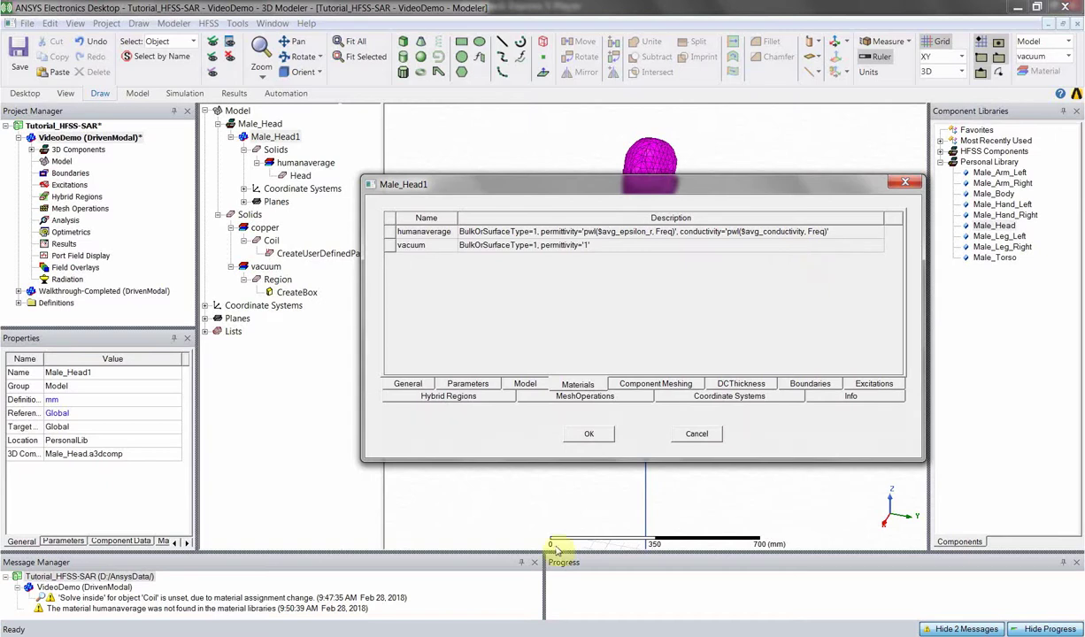
click(586, 435)
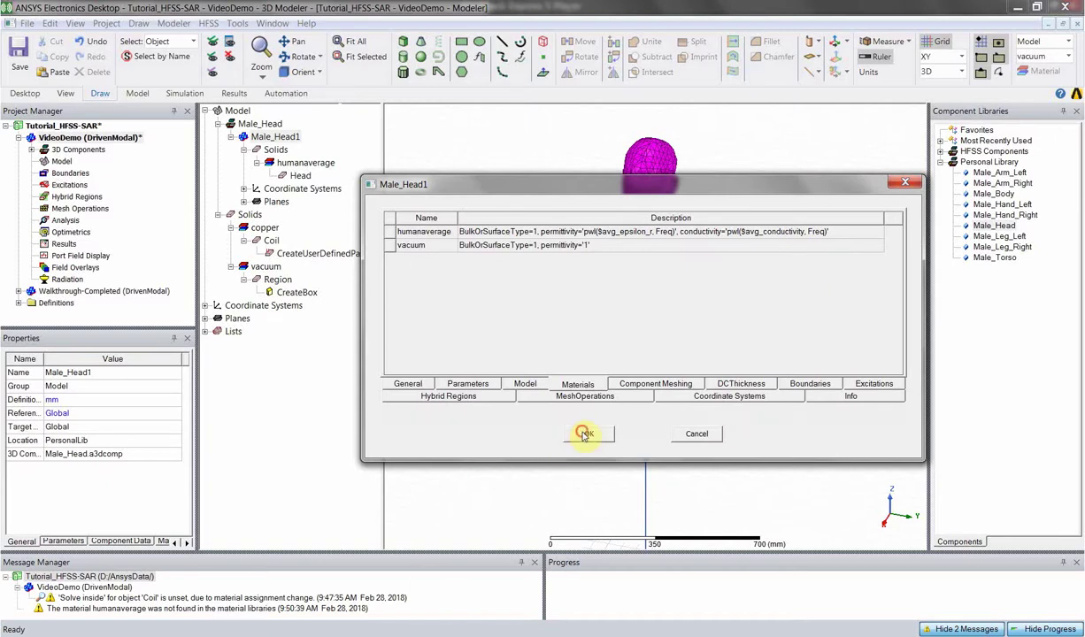
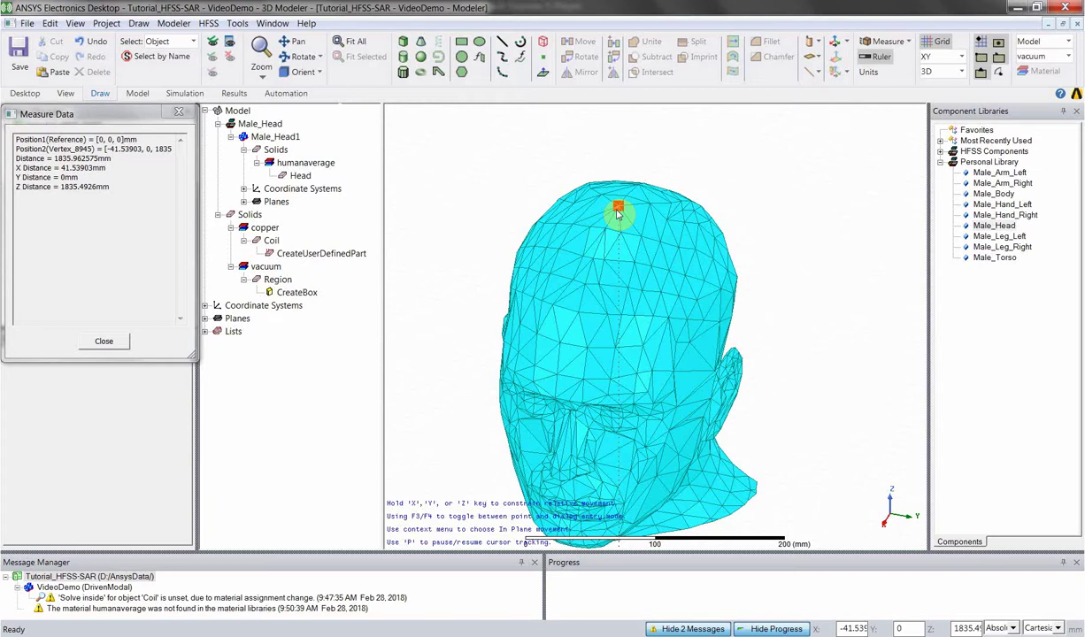
- Move the Male_Head1 component down along Z from reference point 0, 0, 0 mm, placing the top of the head just beneath the coil
key(Escape)
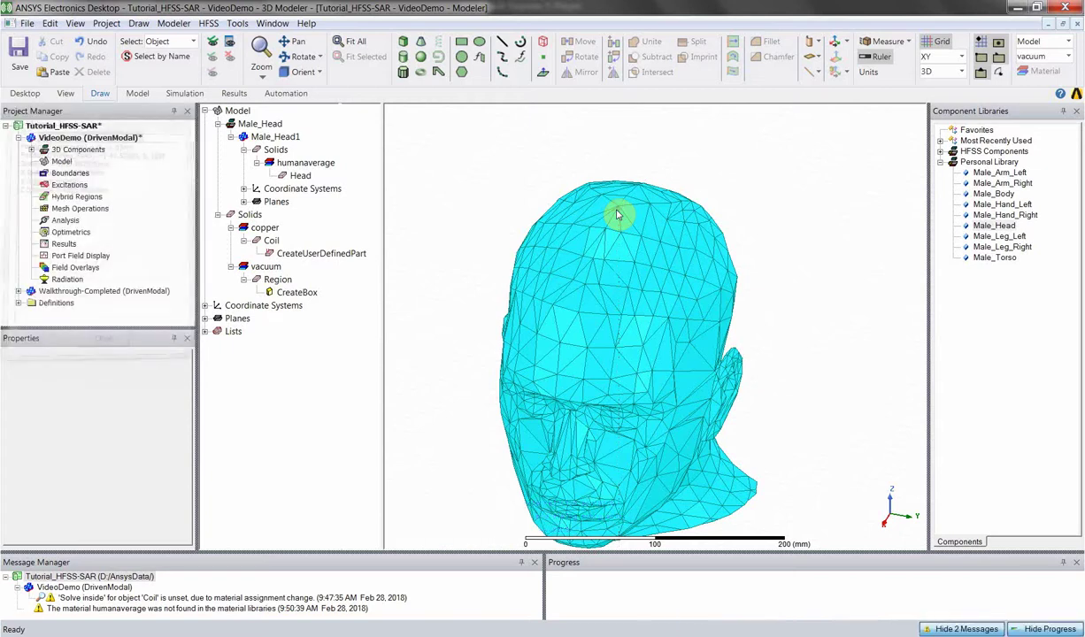
click(614, 212)
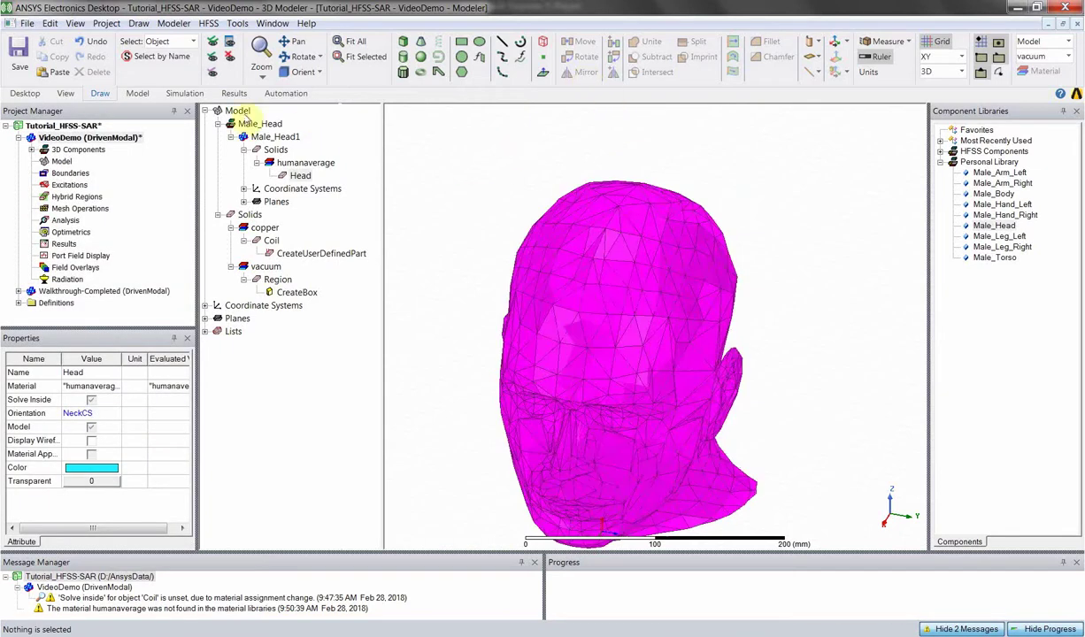
click(257, 137)
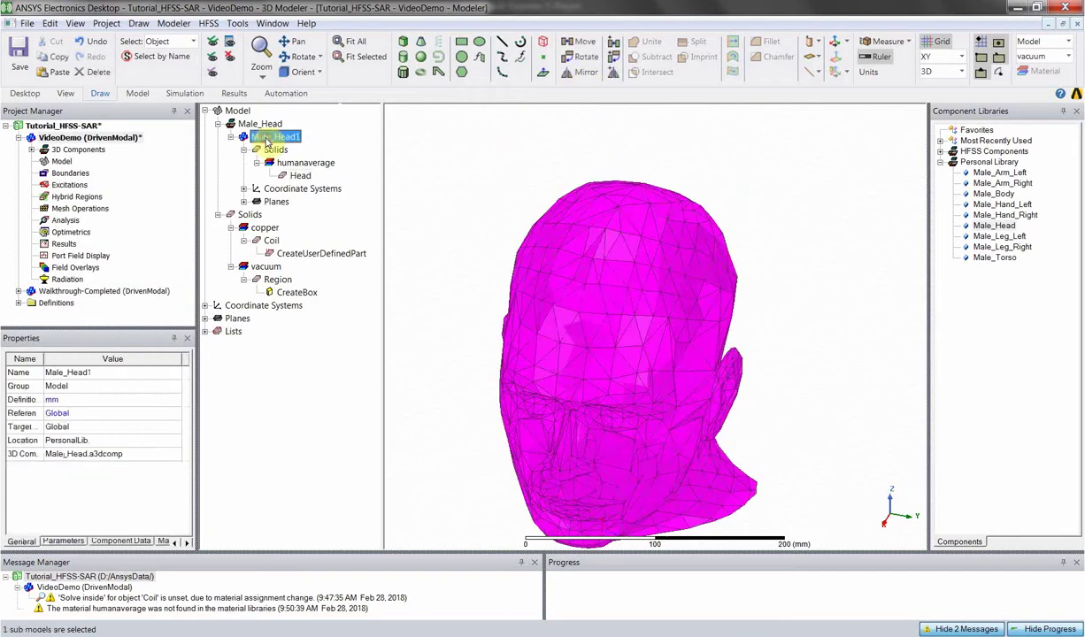
click(575, 41)
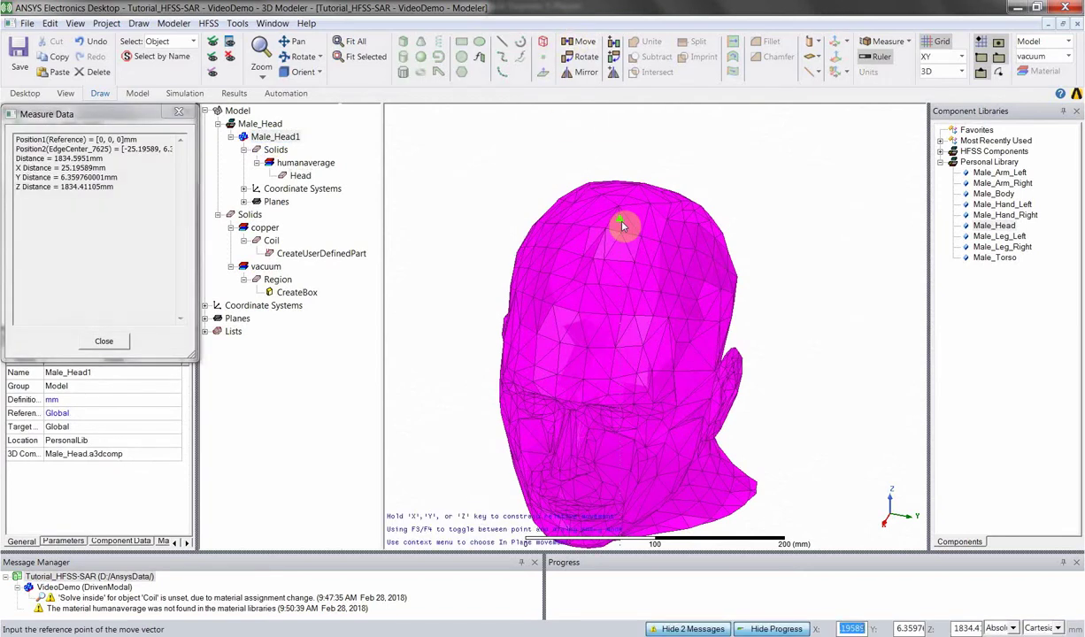
key(Tab)
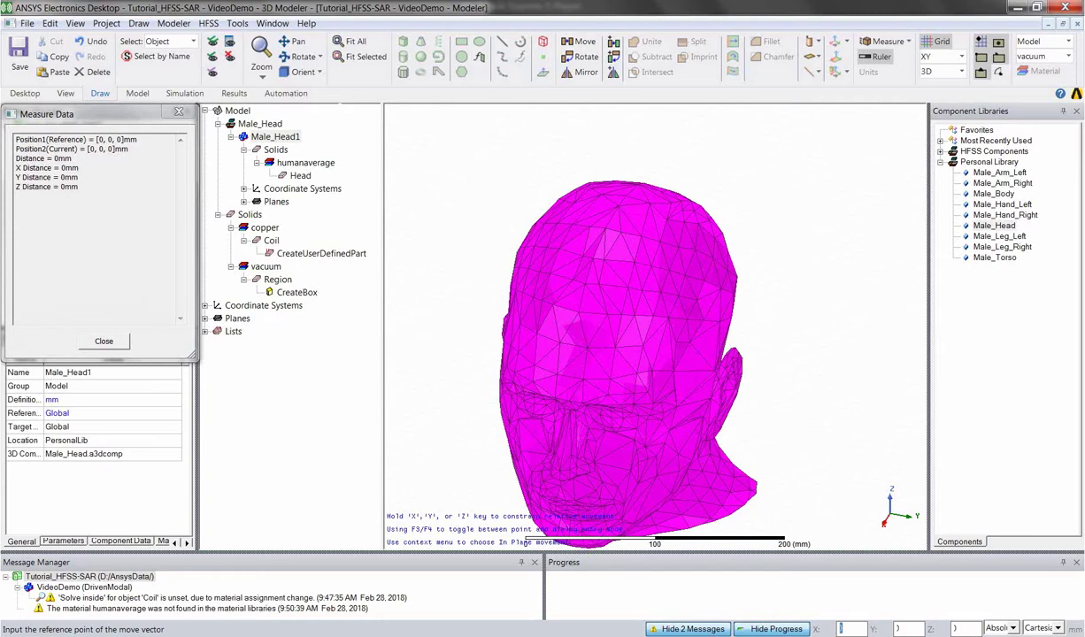
key(Return)
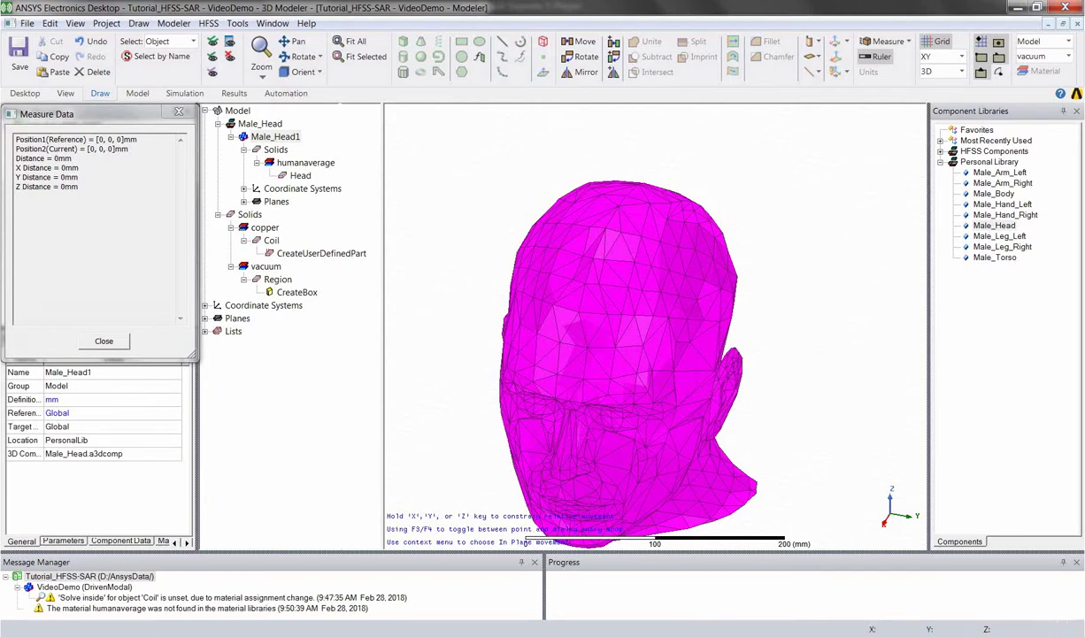
key(Return)
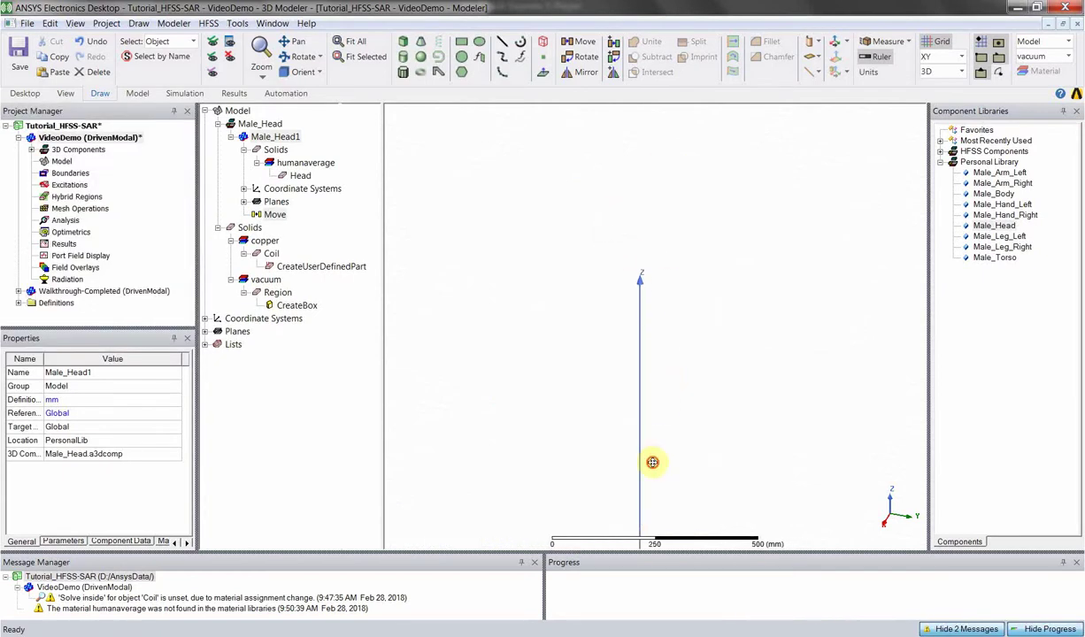
key(ctrl+d)
alt+drag(651, 460, 699, 212)
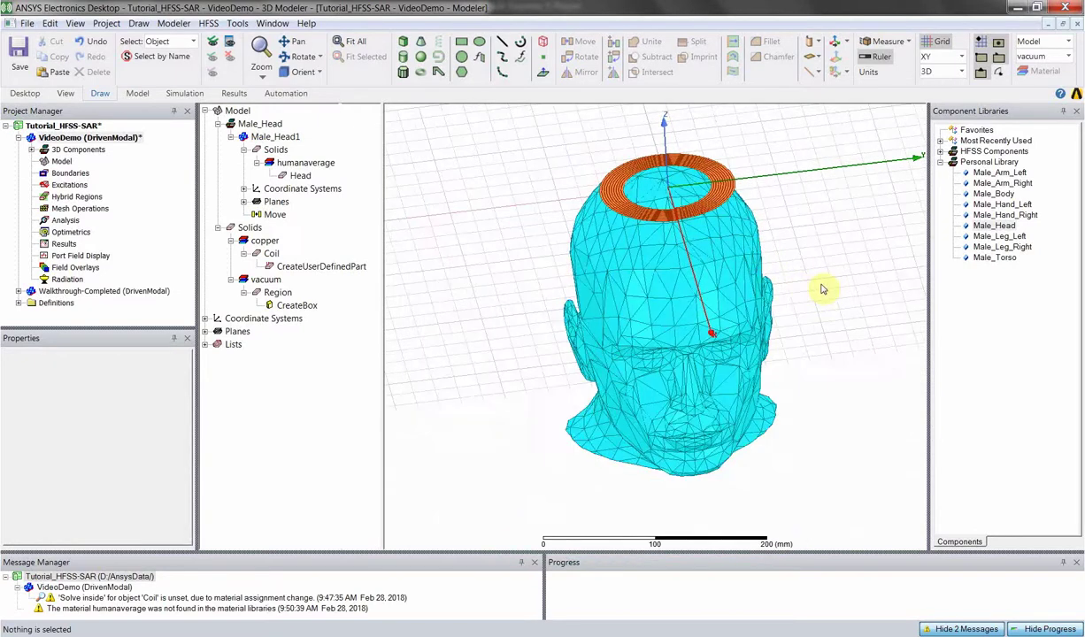
alt+drag(815, 280, 836, 226)
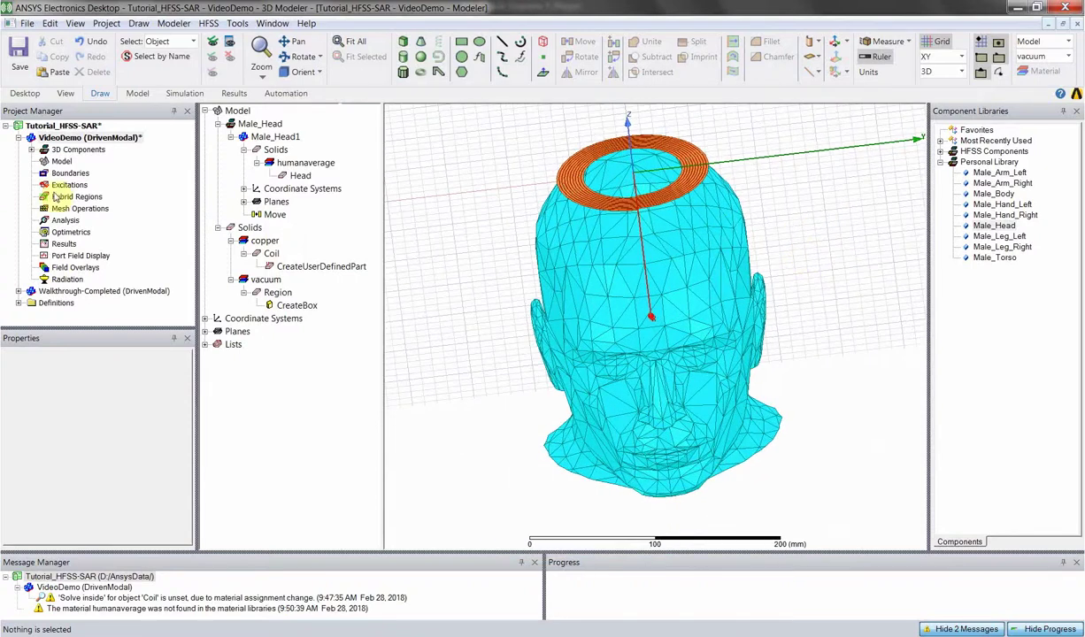
- Hide the Head solid in the active view so that only the coil remains displayed
click(230, 136)
click(562, 267)
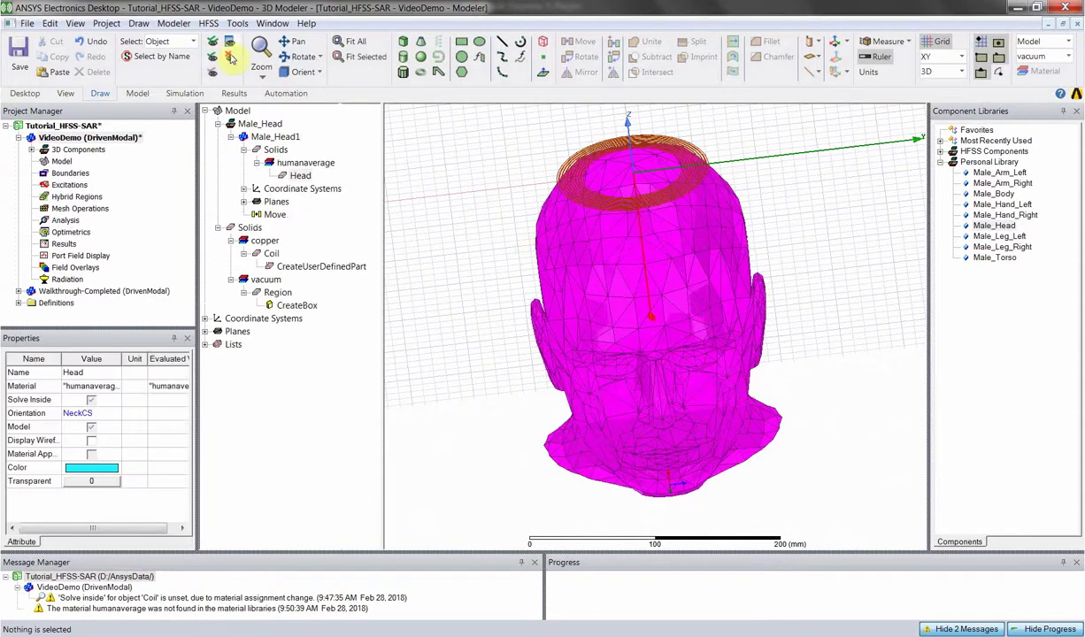
click(229, 57)
scroll(630, 176, up, 3)
alt+drag(630, 177, 693, 294)
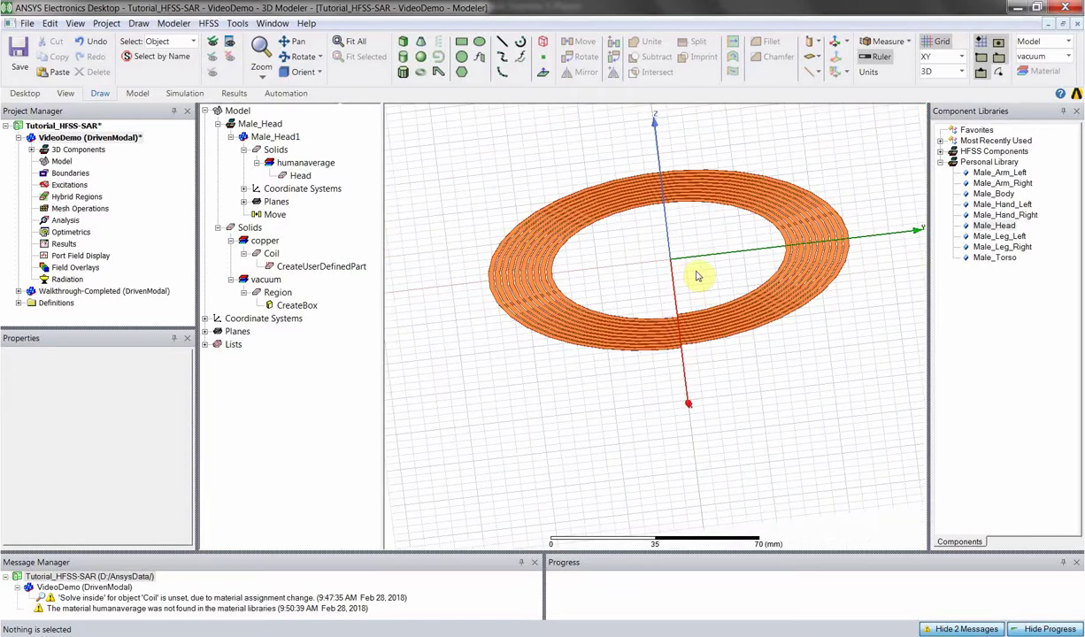
- Draw a box from the coil's outer end corner at 61, 0, 0 mm, sized 0.5 mm in X, -0.5 mm in Y and 1 mm in Z
scroll(676, 295, up, 5)
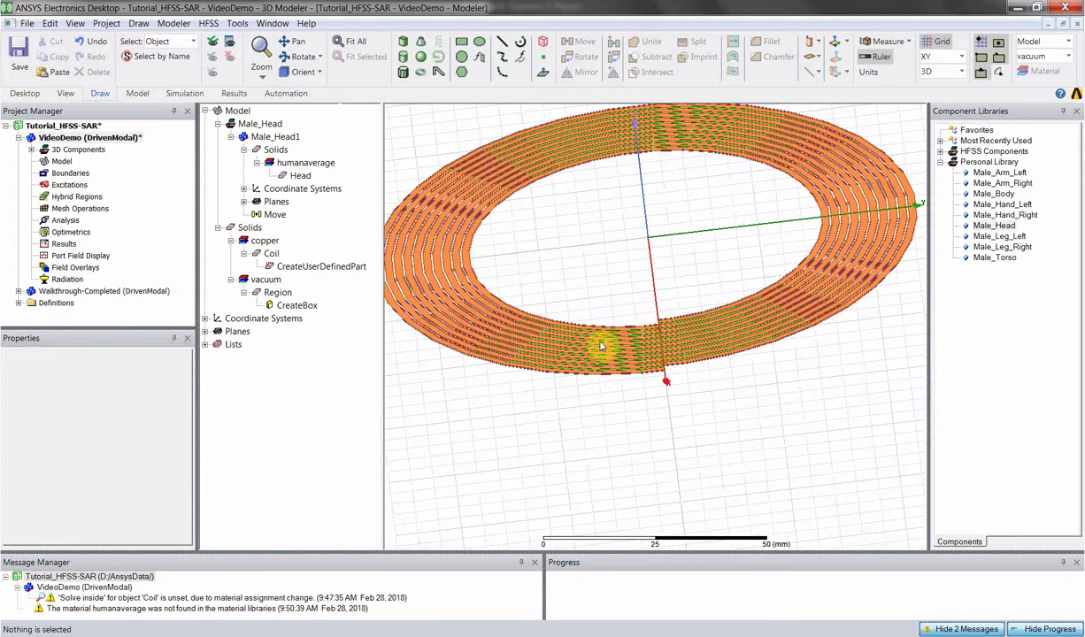
scroll(671, 259, up, 2)
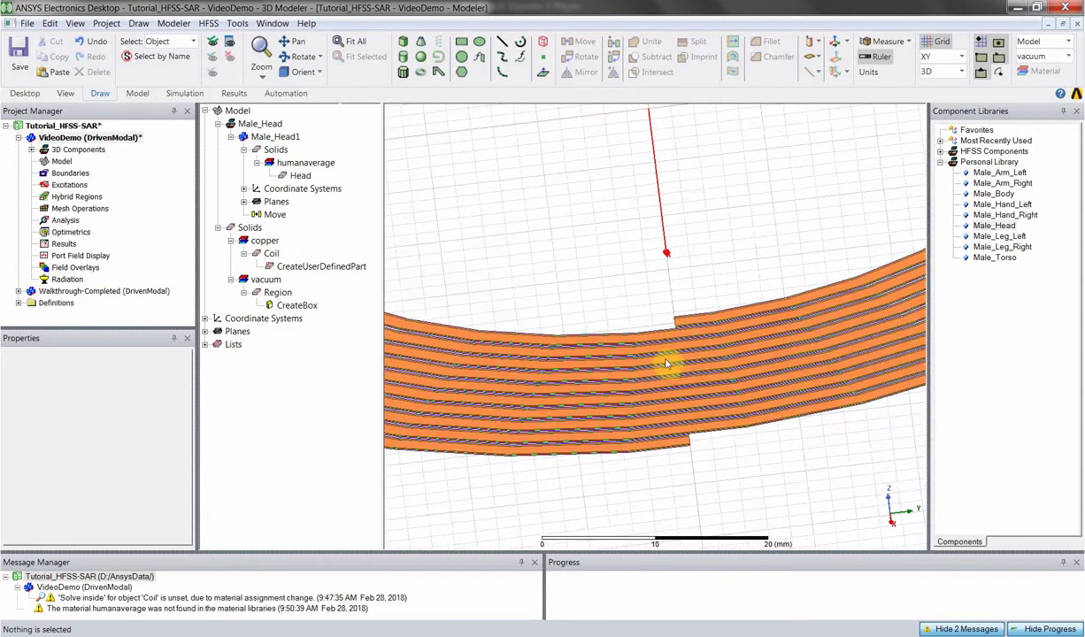
scroll(595, 246, up, 3)
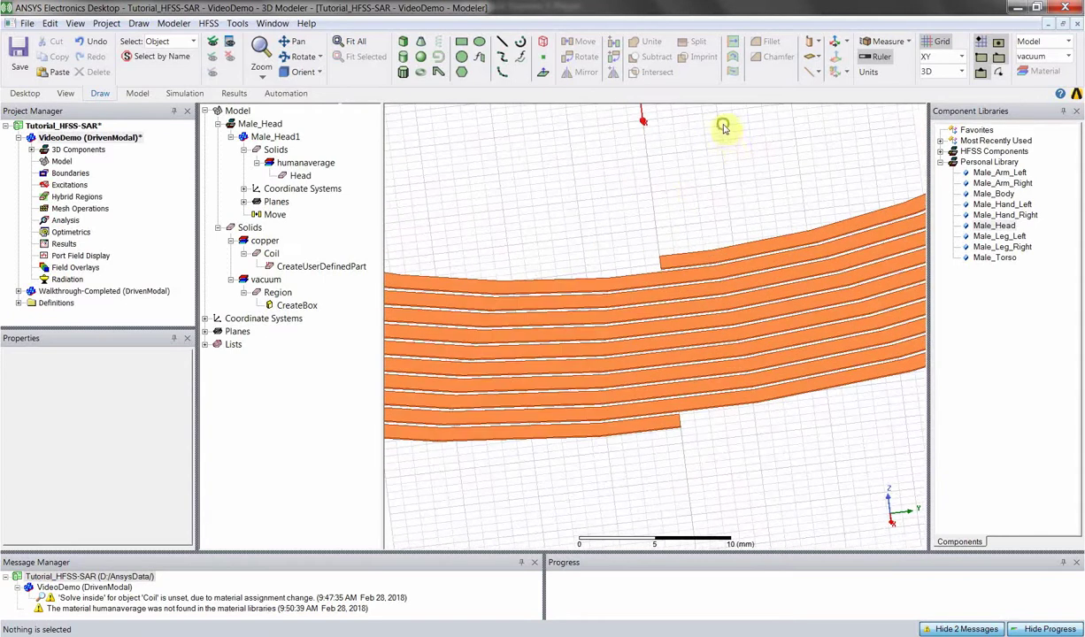
scroll(739, 213, up, 2)
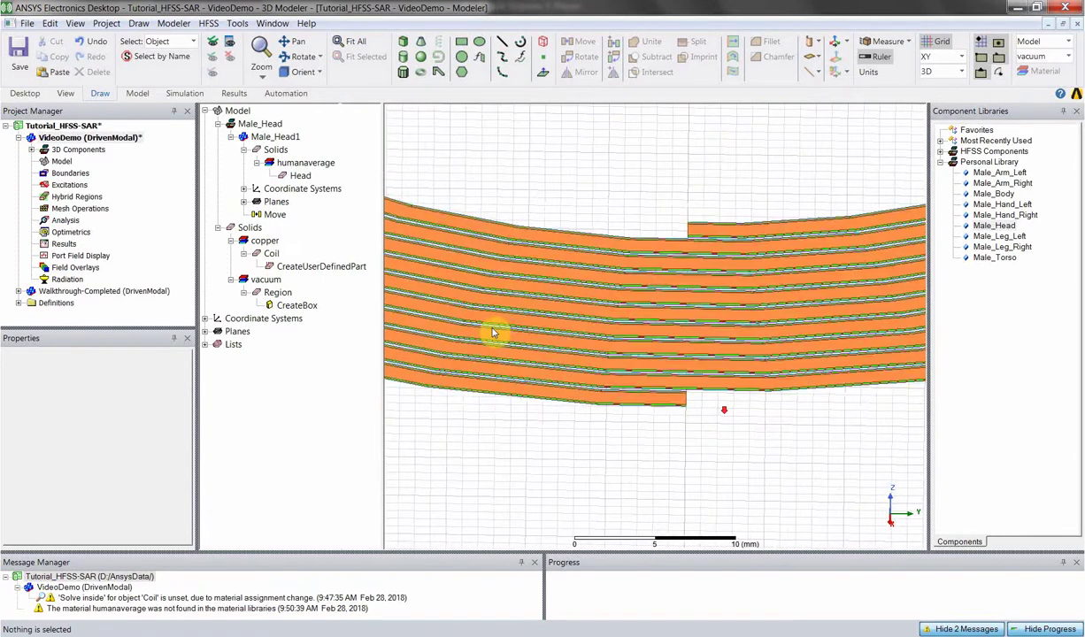
click(402, 43)
scroll(750, 394, up, 1)
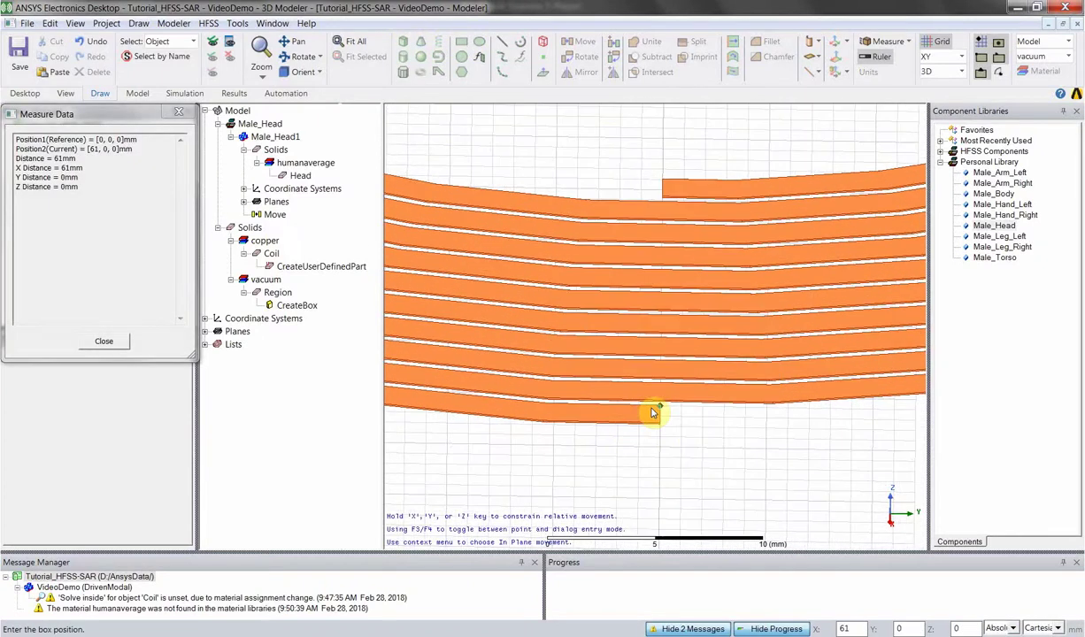
click(652, 412)
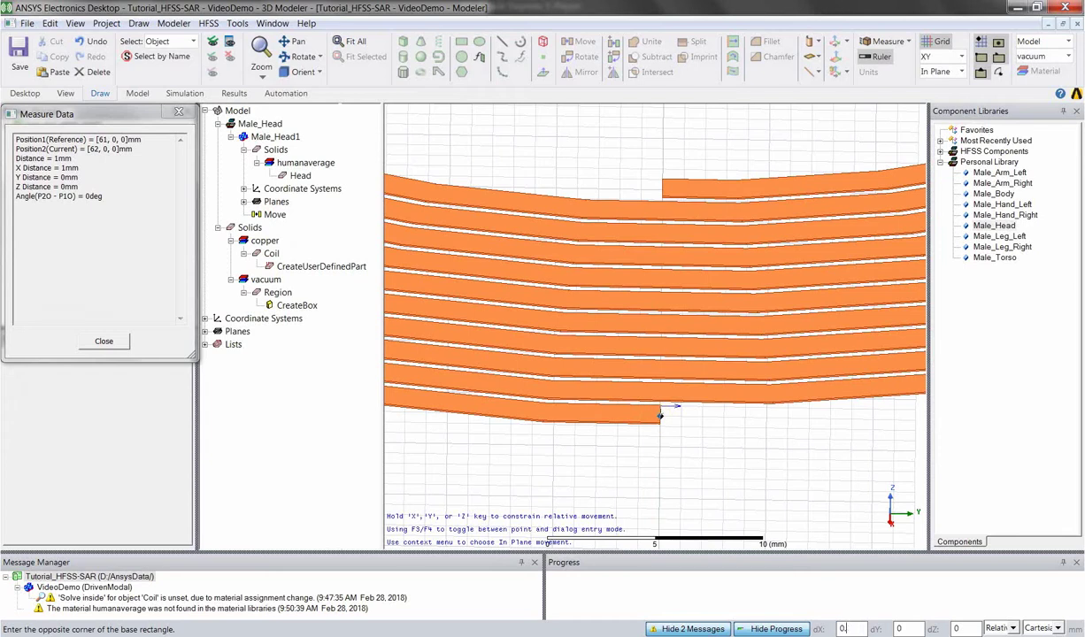
text(-0.5)
key(Tab)
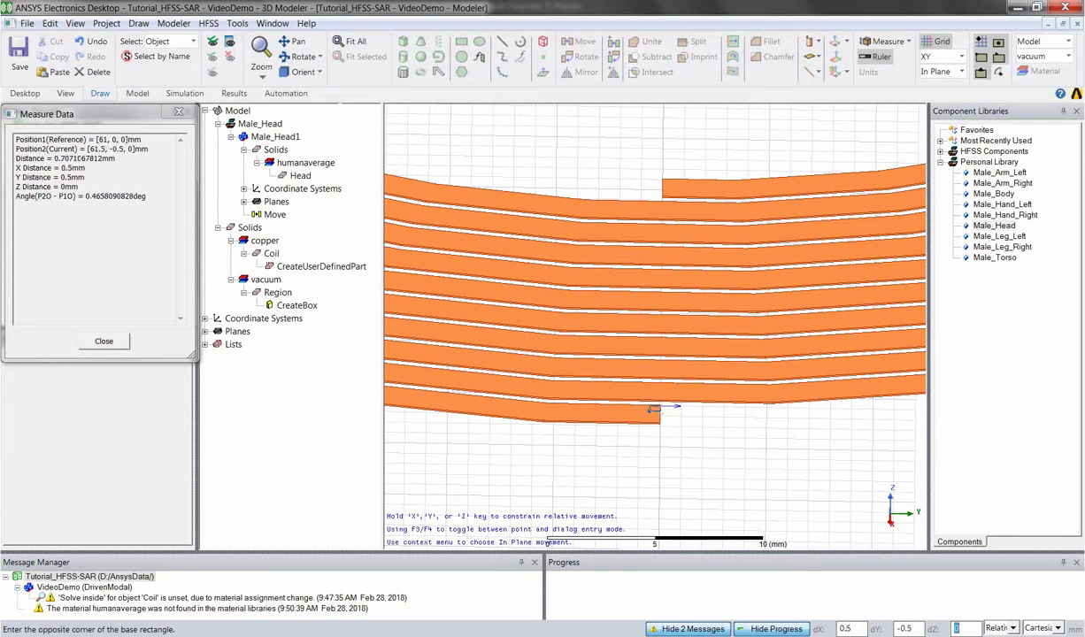
text(1)
key(Return)
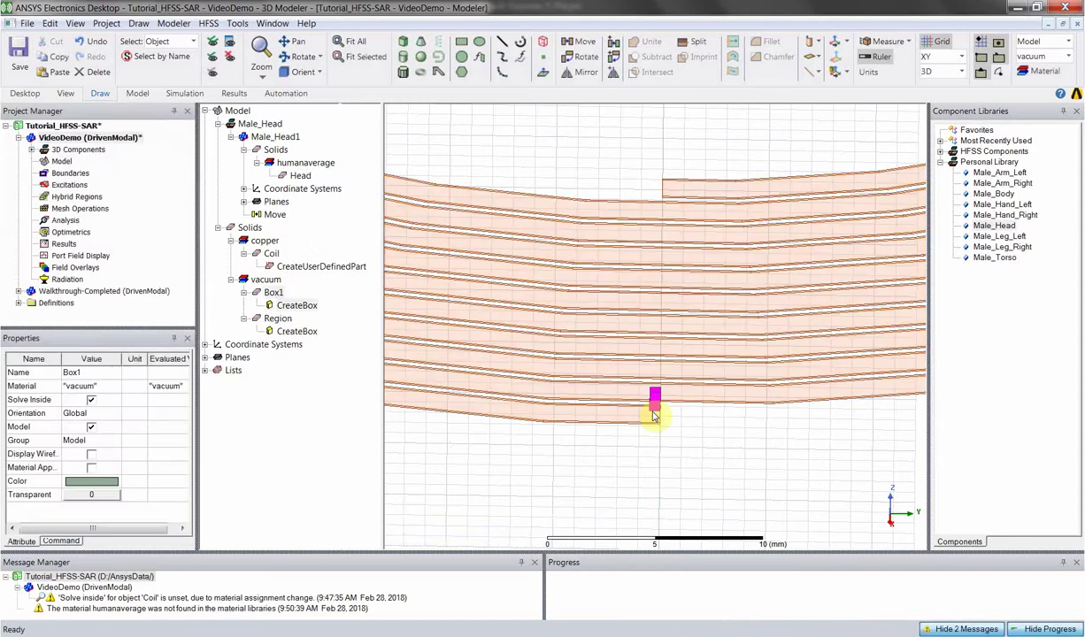
- Change the material of the small box at the coil's outer end to copper
click(699, 433)
scroll(703, 425, up, 2)
alt+drag(710, 413, 835, 235)
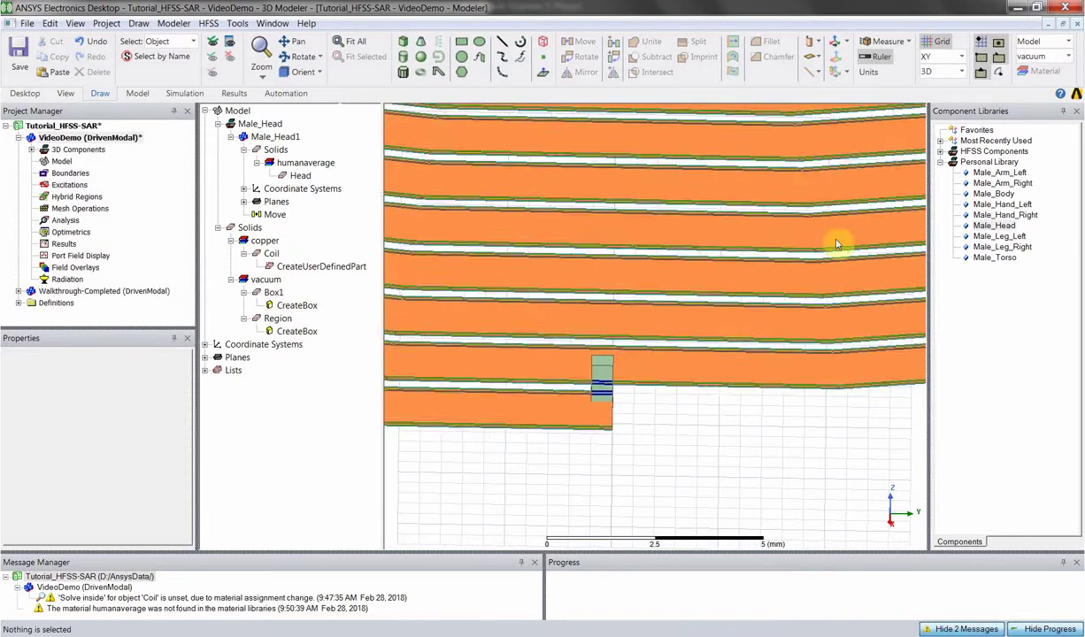
click(273, 293)
click(79, 385)
click(80, 387)
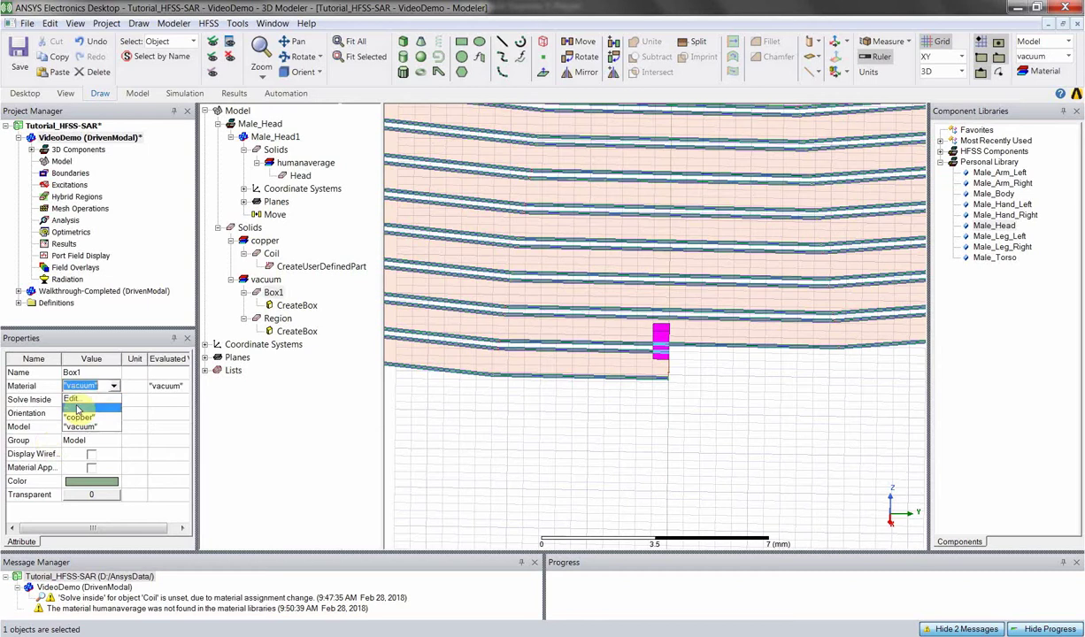
click(77, 412)
click(720, 407)
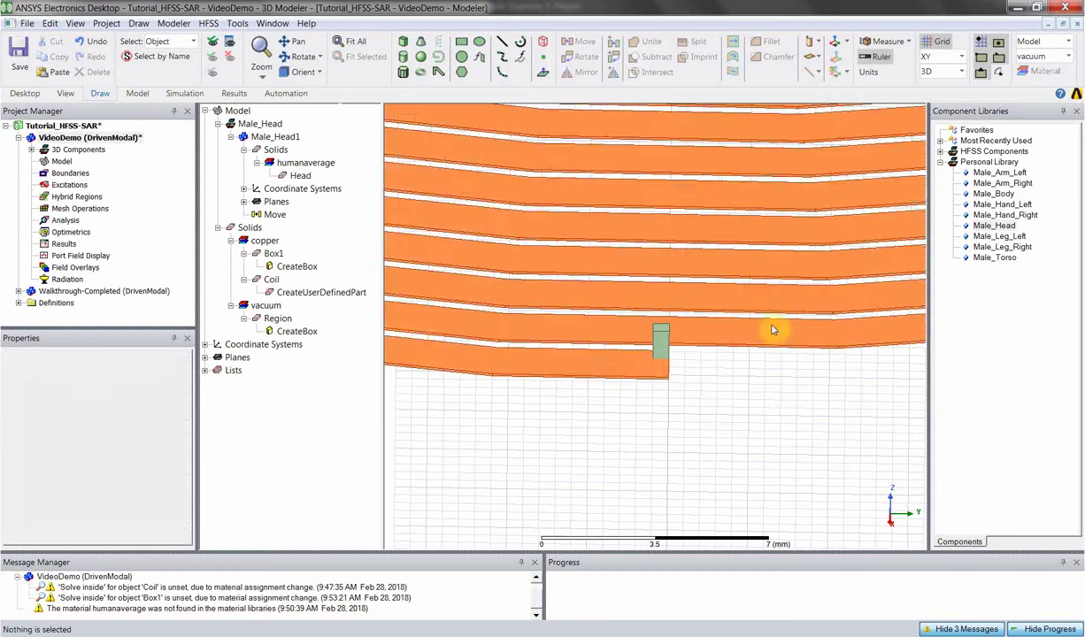
- Set the default material for new objects to copper and the drawing plane to YZ
click(1068, 55)
click(1026, 76)
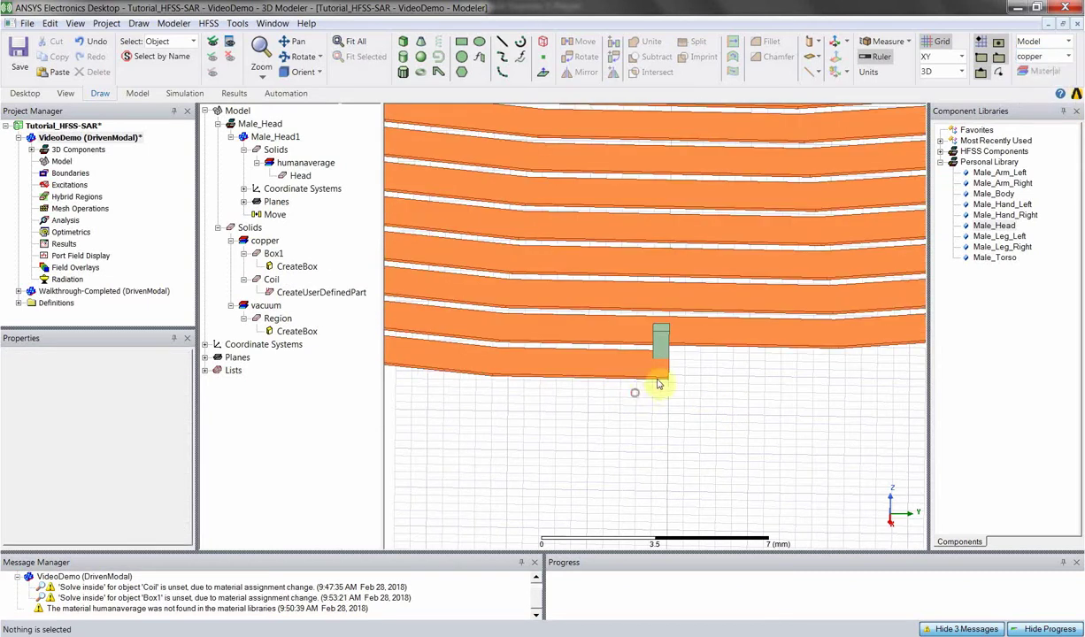
scroll(664, 384, down, 2)
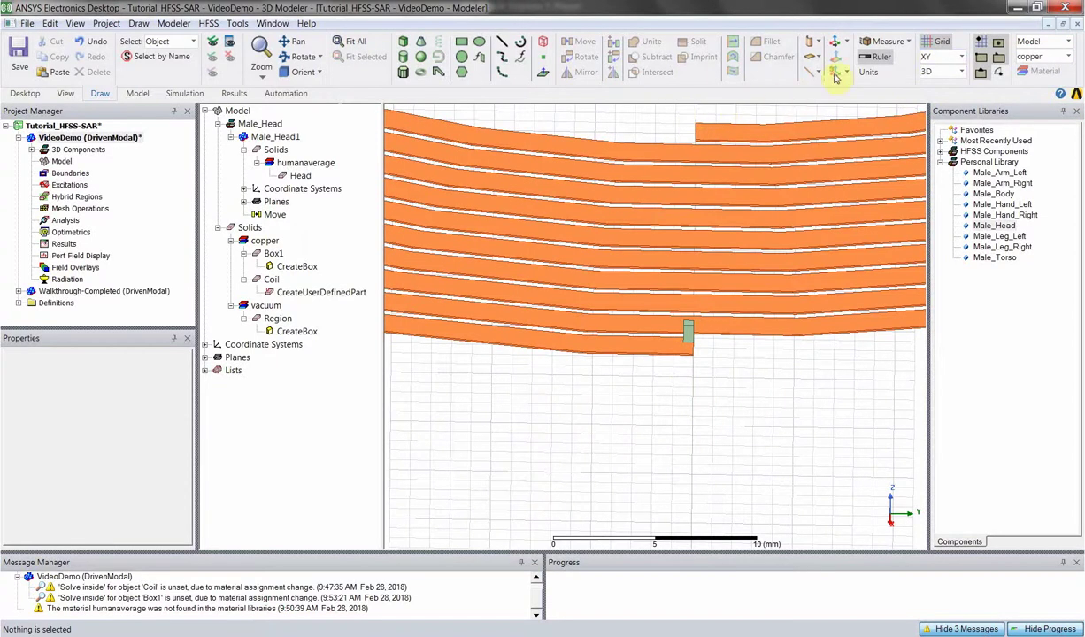
click(948, 55)
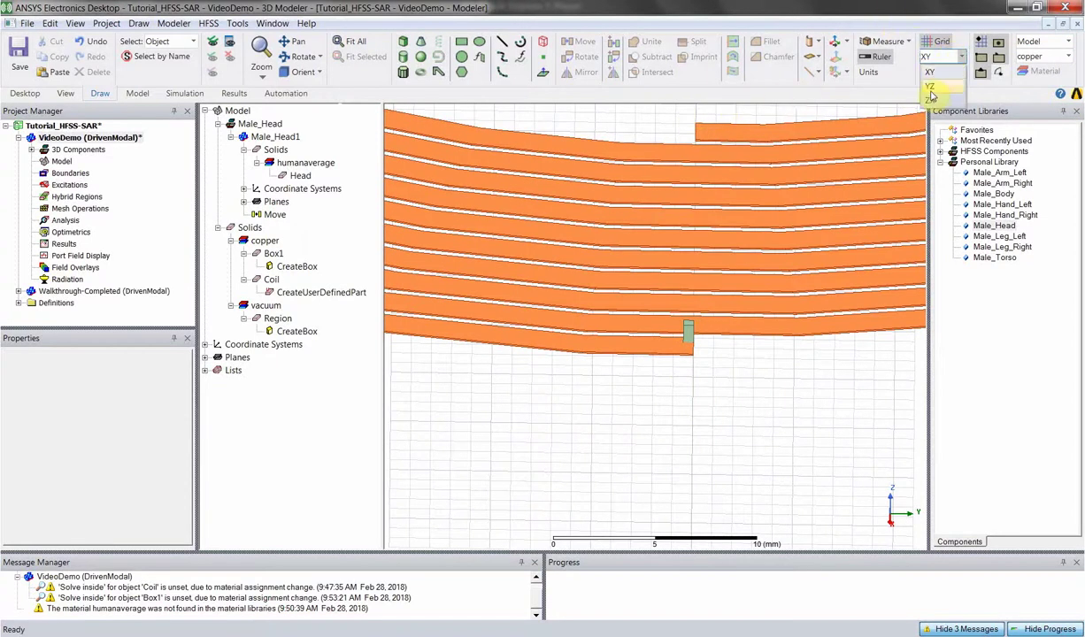
click(929, 86)
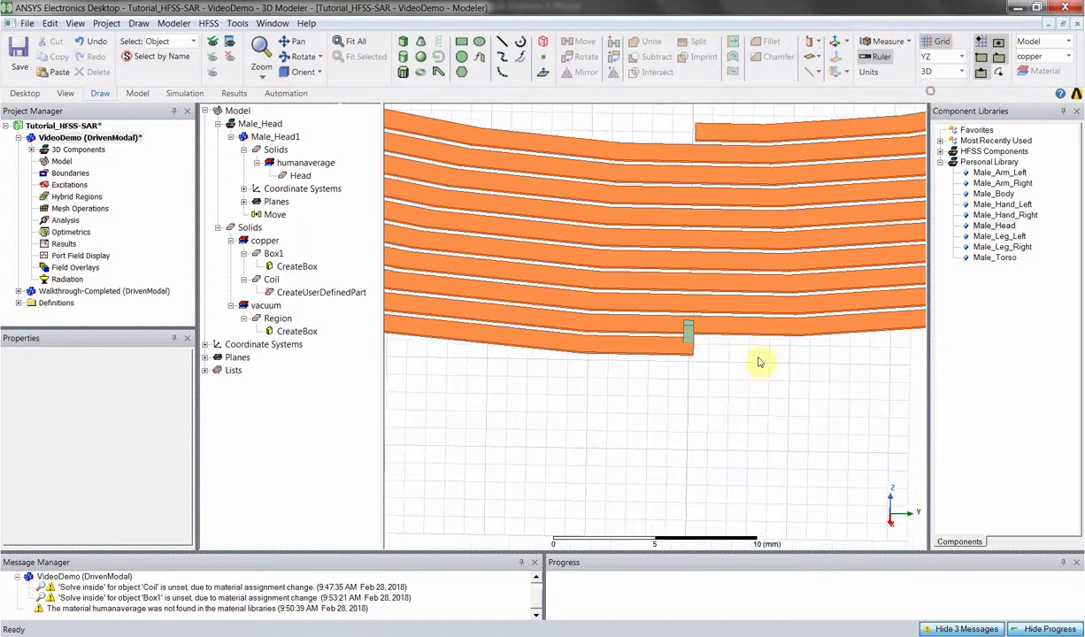
- Draw a 0.5 by 0.5 mm bridge box from the post's top corner at 61, 0, 1 mm, extending about 22 mm along X to the coil's inner end
click(399, 42)
scroll(690, 198, up, 3)
click(691, 410)
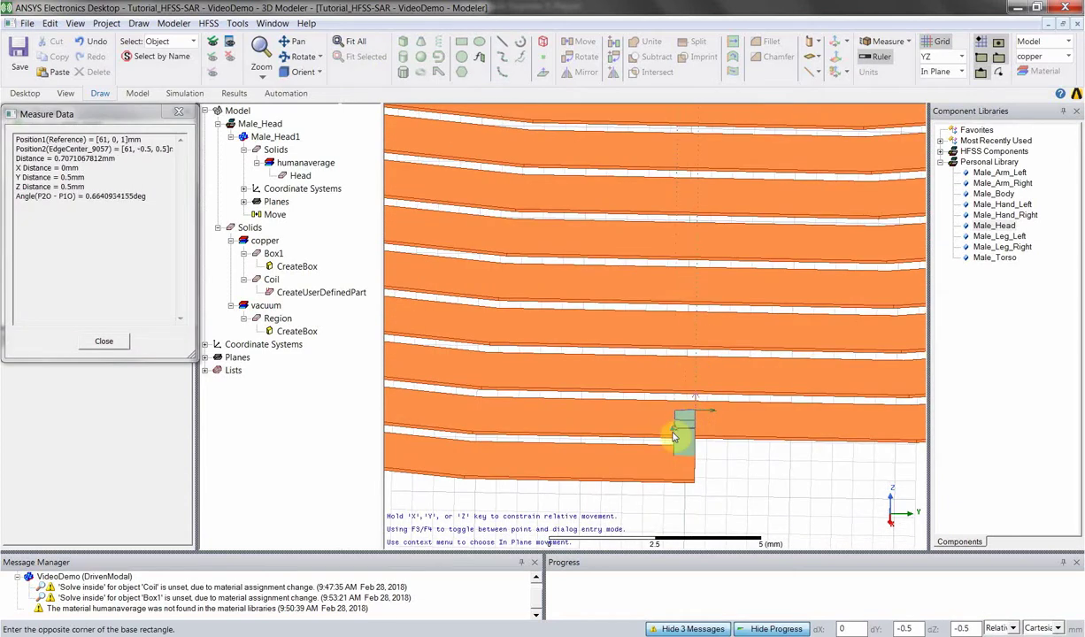
click(671, 428)
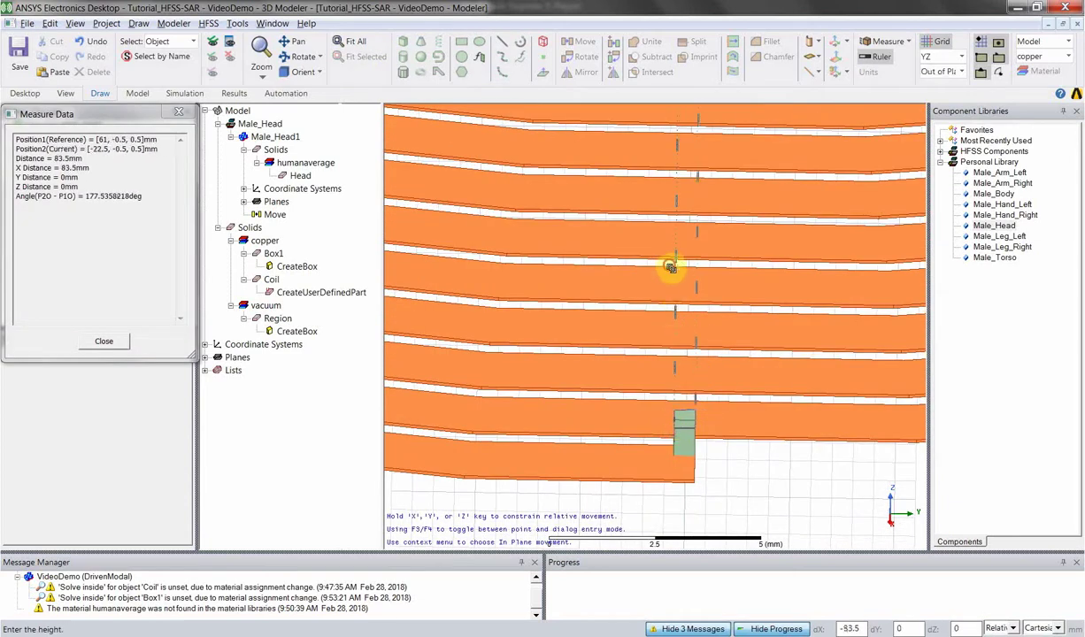
scroll(677, 287, down, 1)
scroll(699, 265, up, 2)
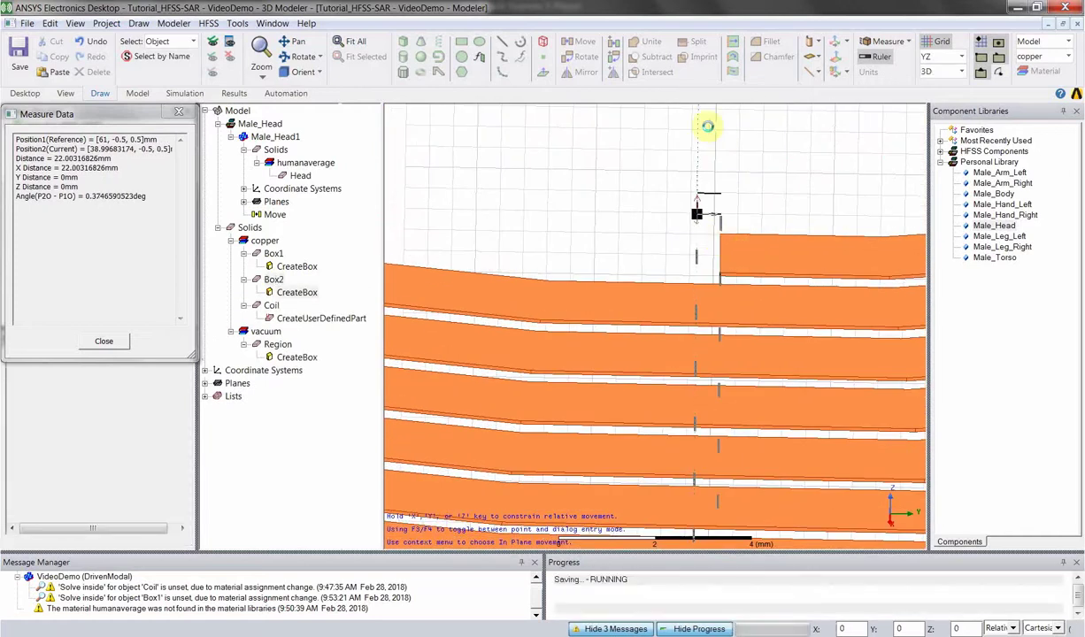
click(628, 392)
alt+drag(619, 359, 773, 191)
alt+drag(814, 117, 640, 322)
scroll(640, 322, up, 10)
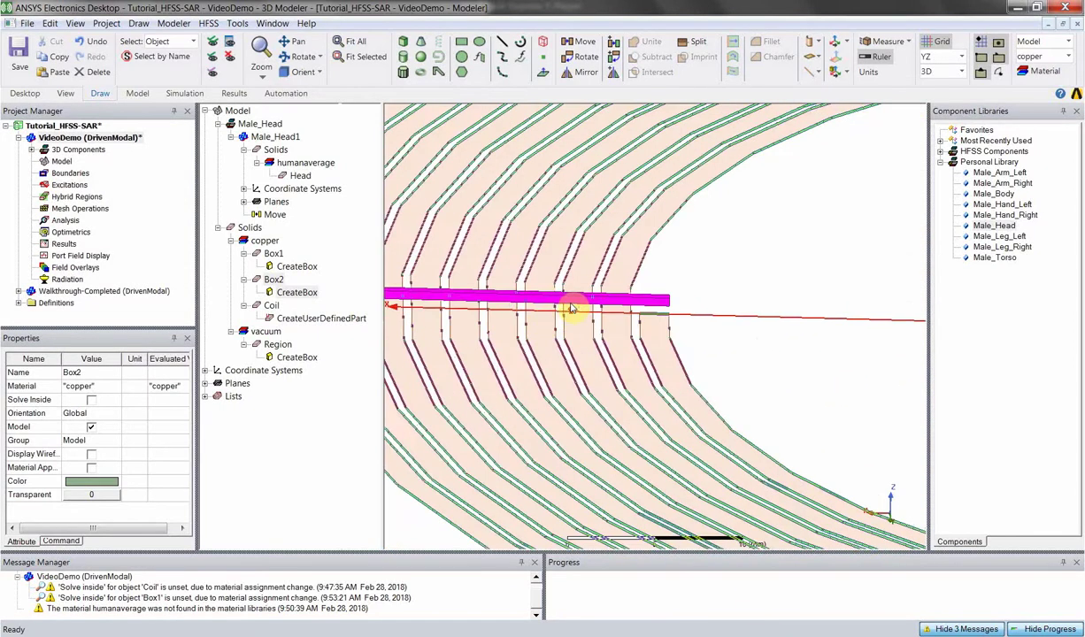
- Unite the coil with the small post box and the long bridge box into one solid
click(772, 255)
scroll(761, 270, down, 5)
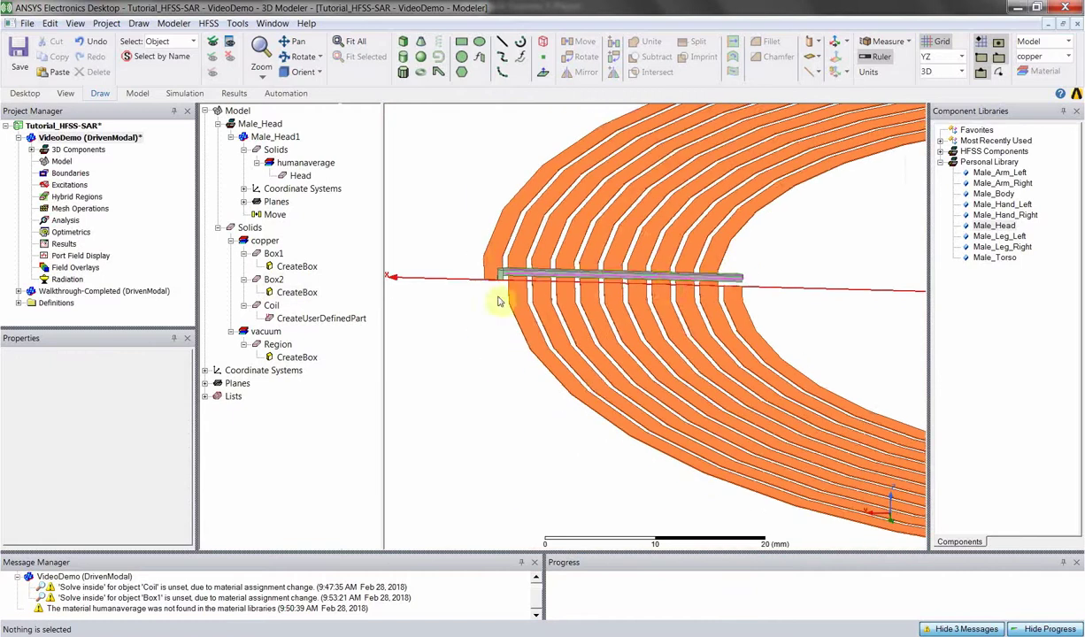
click(507, 285)
scroll(507, 285, up, 6)
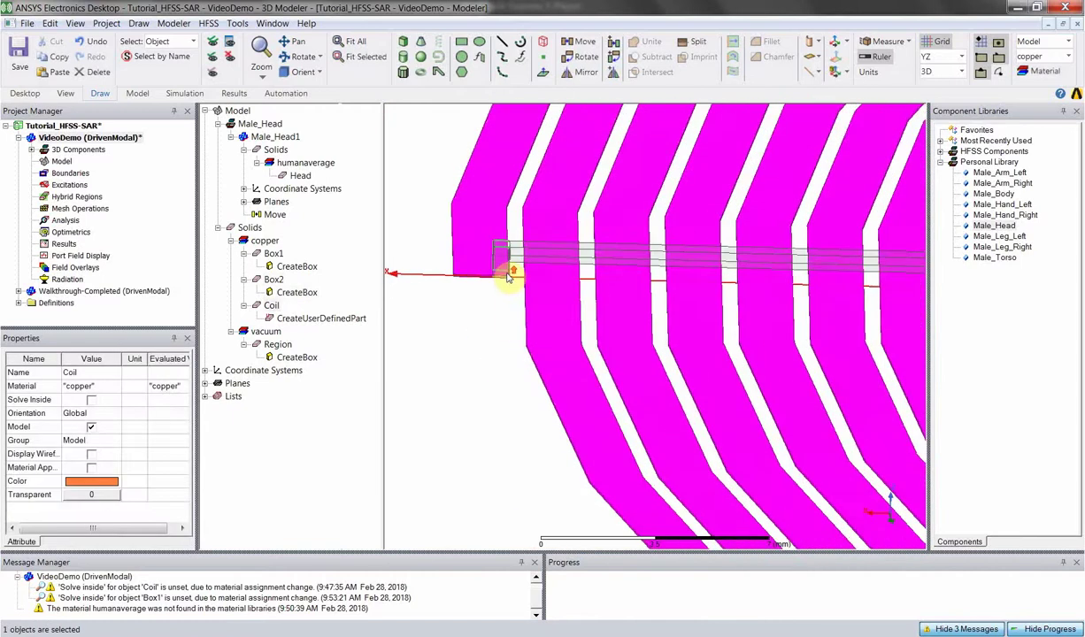
ctrl+click(497, 264)
ctrl+click(515, 249)
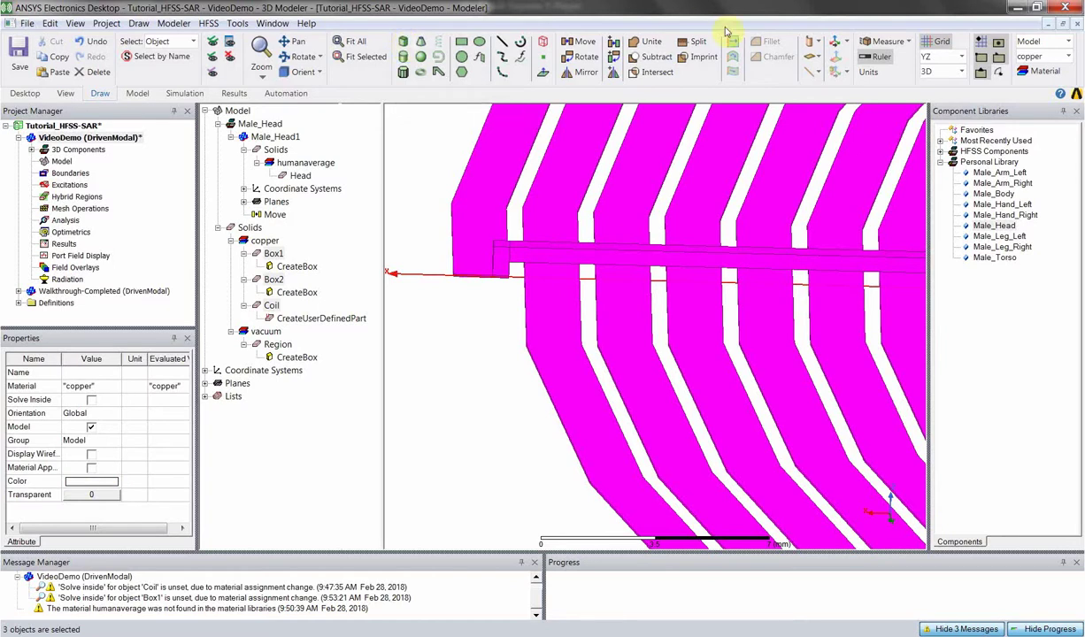
click(653, 44)
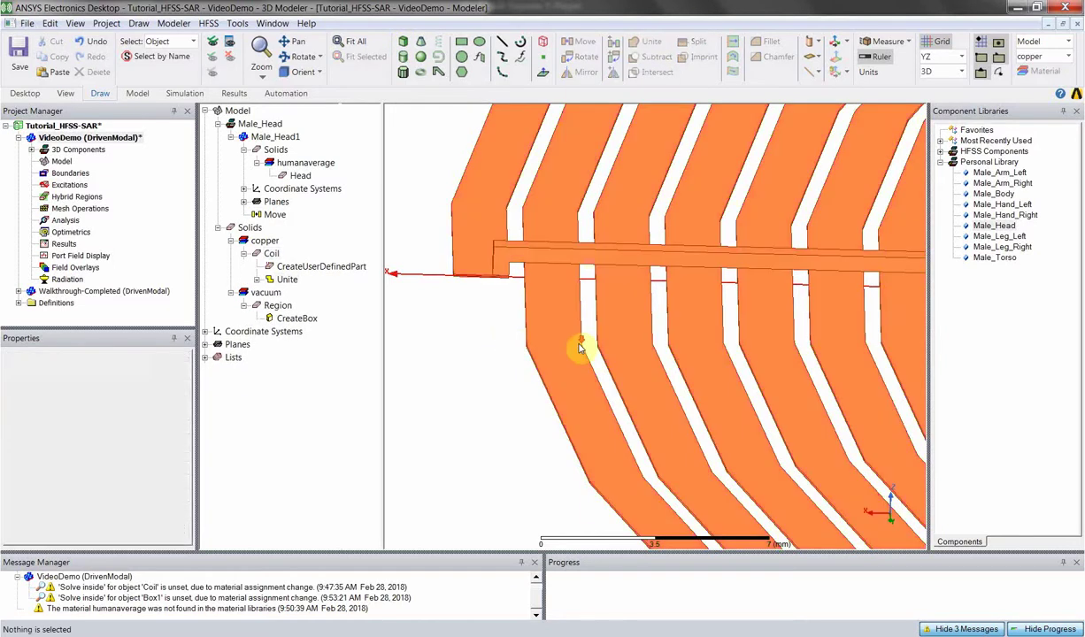
- Draw a rectangle in the ZX plane filling the gap between the bridge's free end and the coil's inner end face
scroll(576, 336, down, 2)
scroll(620, 345, up, 5)
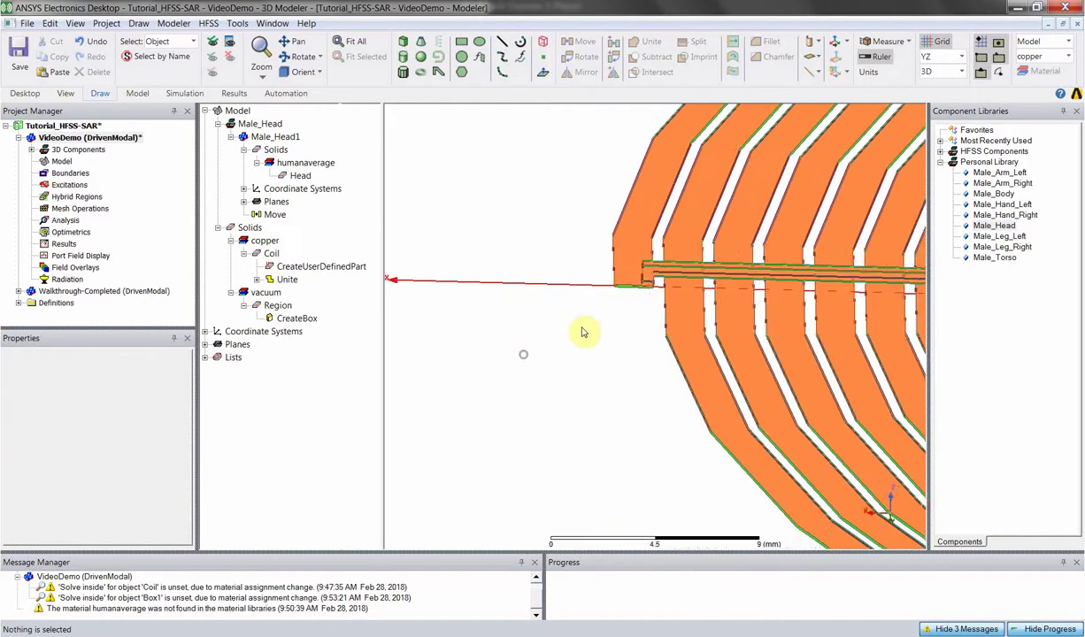
scroll(651, 324, down, 4)
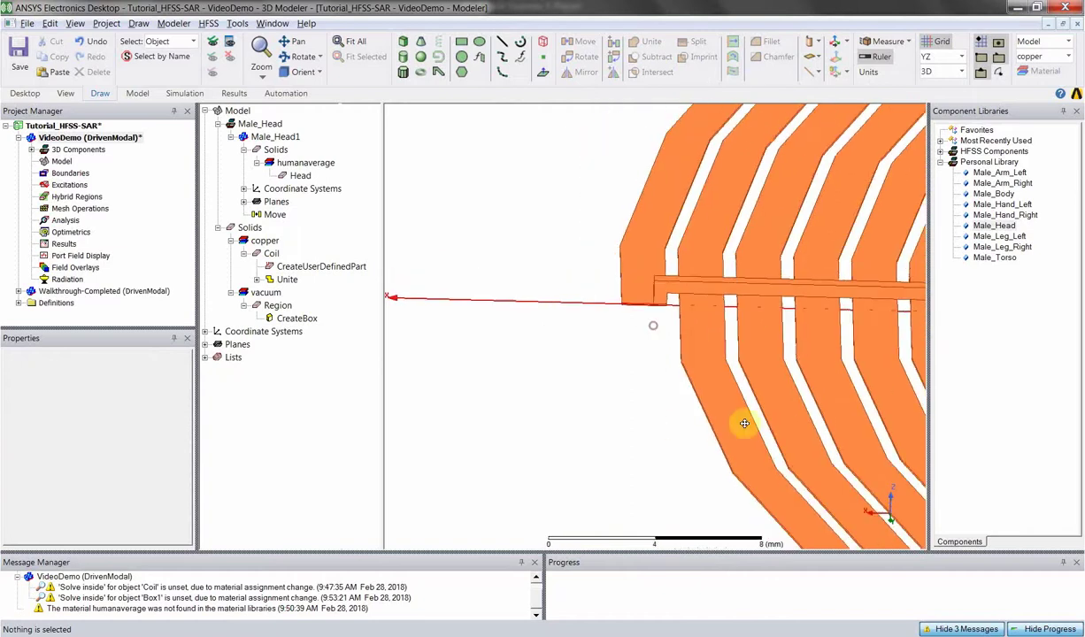
scroll(666, 271, up, 5)
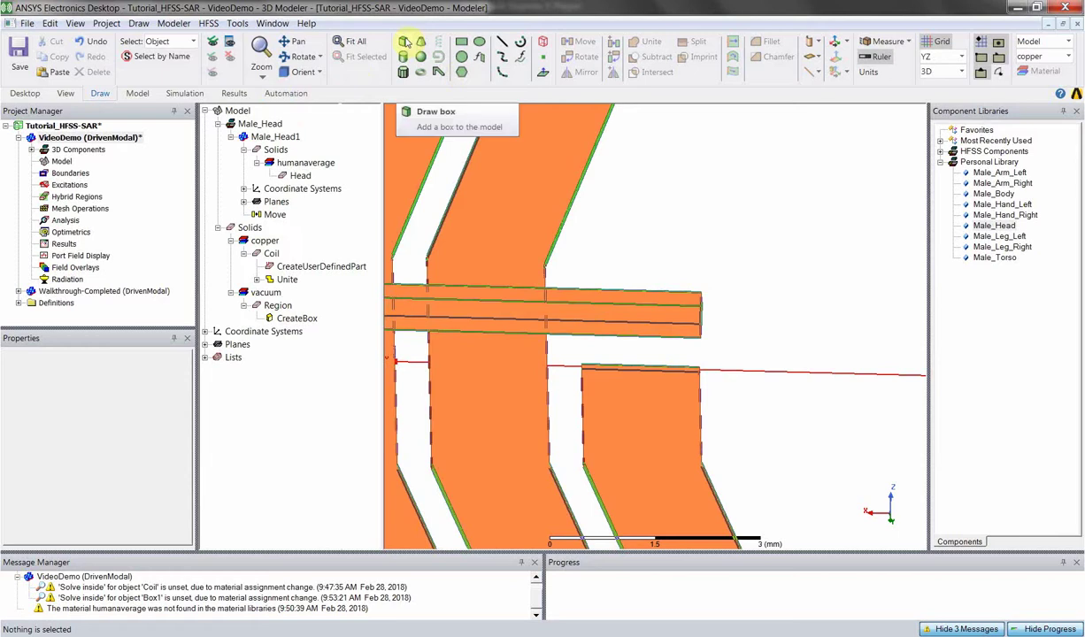
click(461, 47)
scroll(700, 349, up, 2)
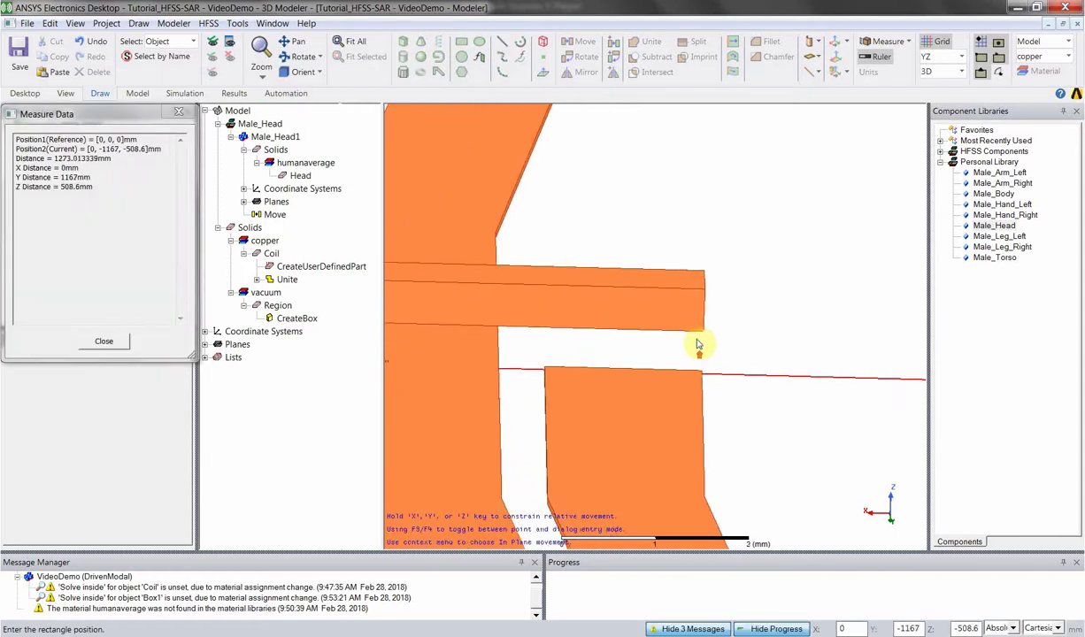
click(701, 334)
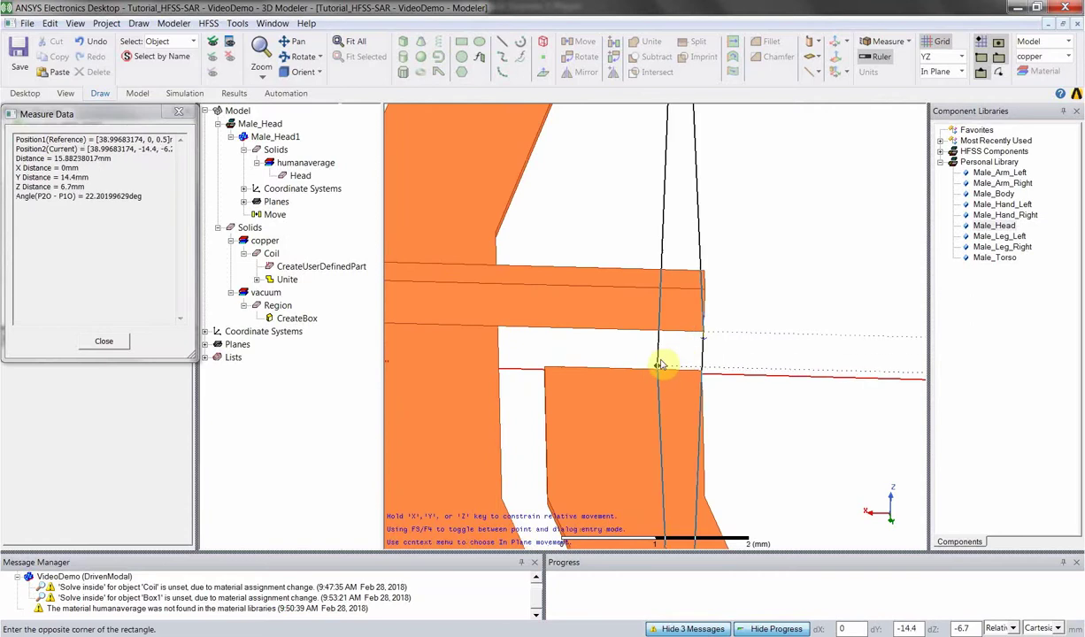
click(943, 59)
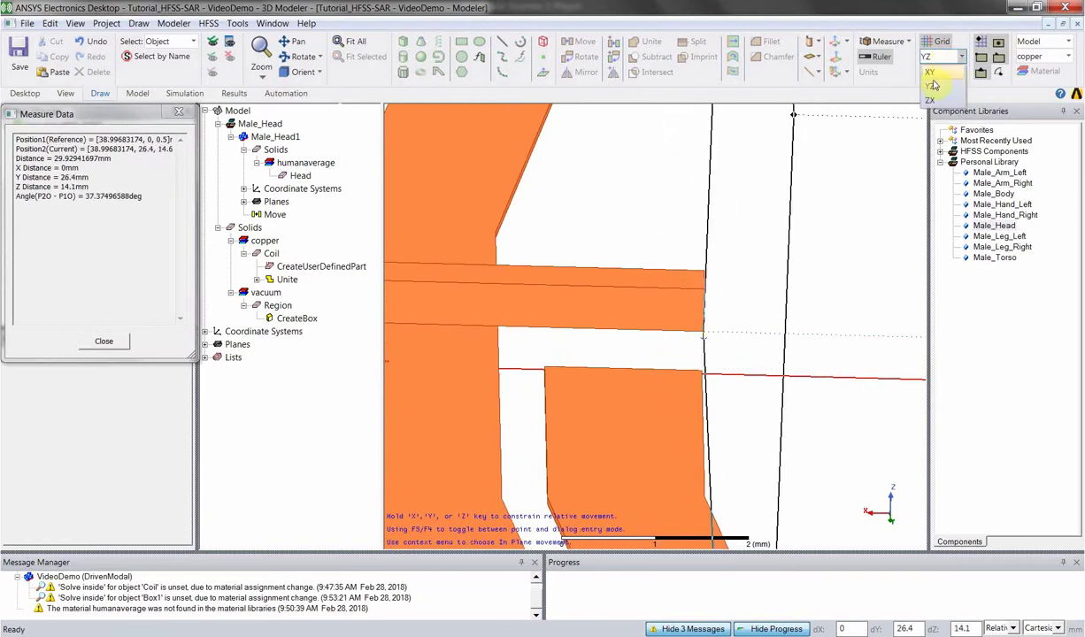
click(935, 96)
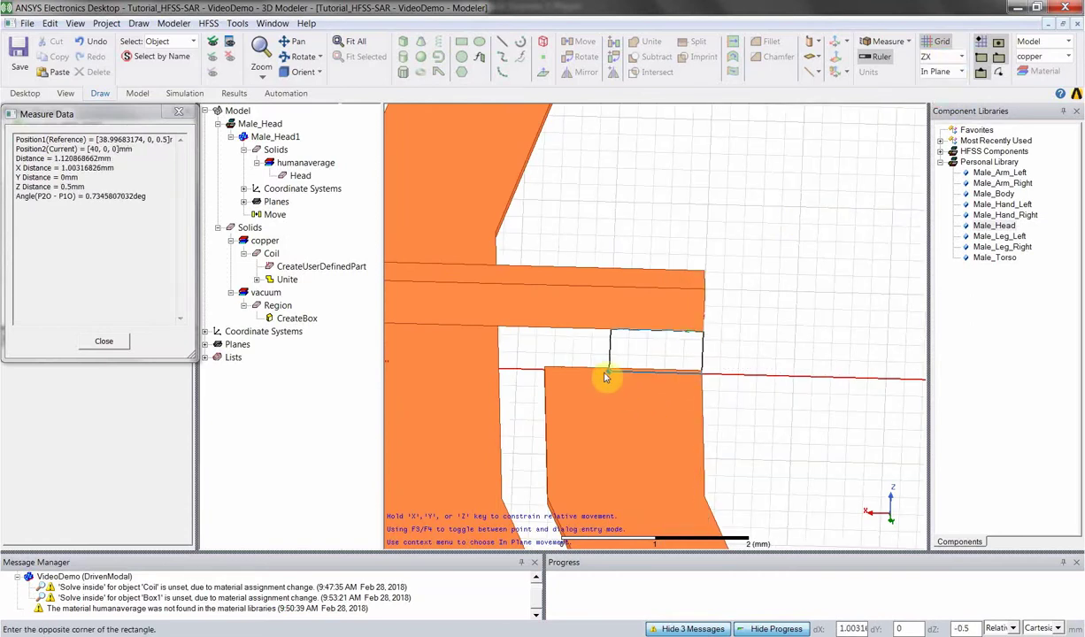
click(544, 371)
click(752, 332)
scroll(752, 332, down, 2)
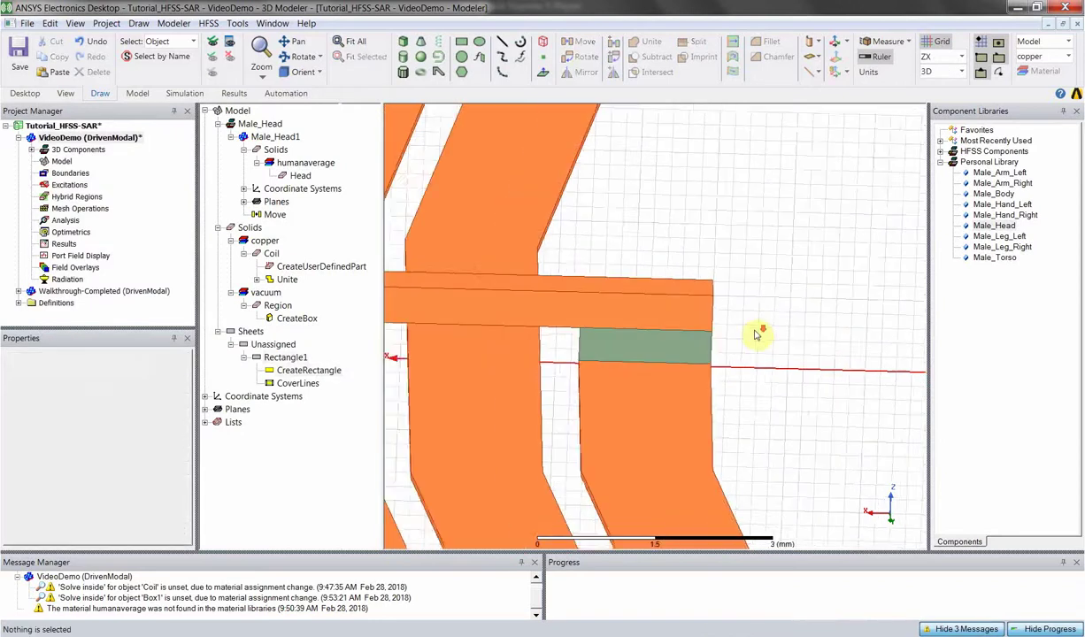
scroll(756, 334, up, 5)
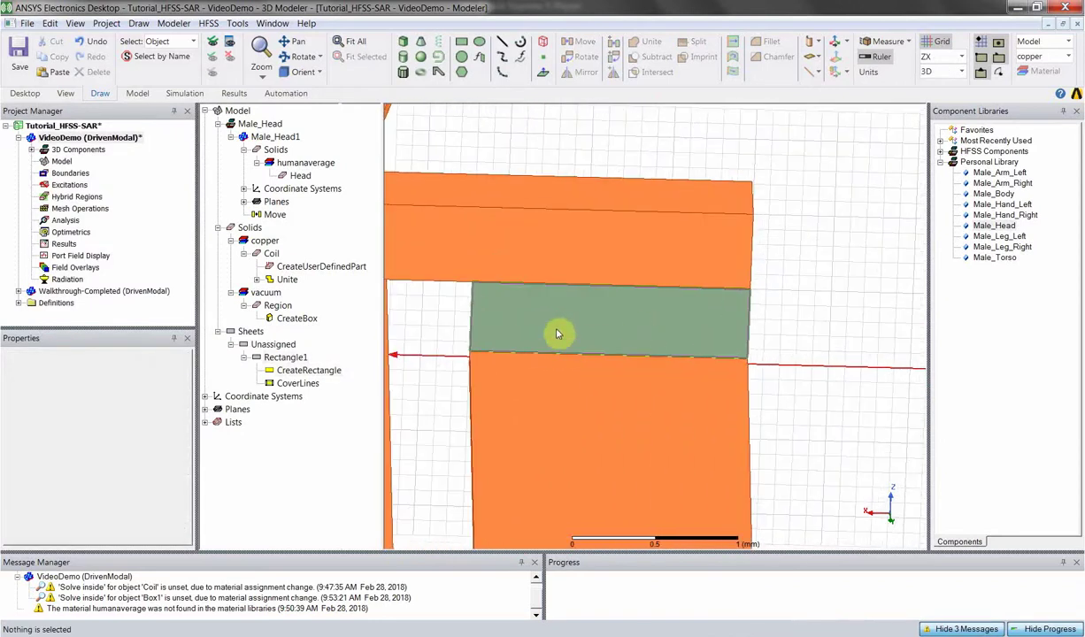
scroll(557, 333, down, 2)
click(496, 324)
click(786, 266)
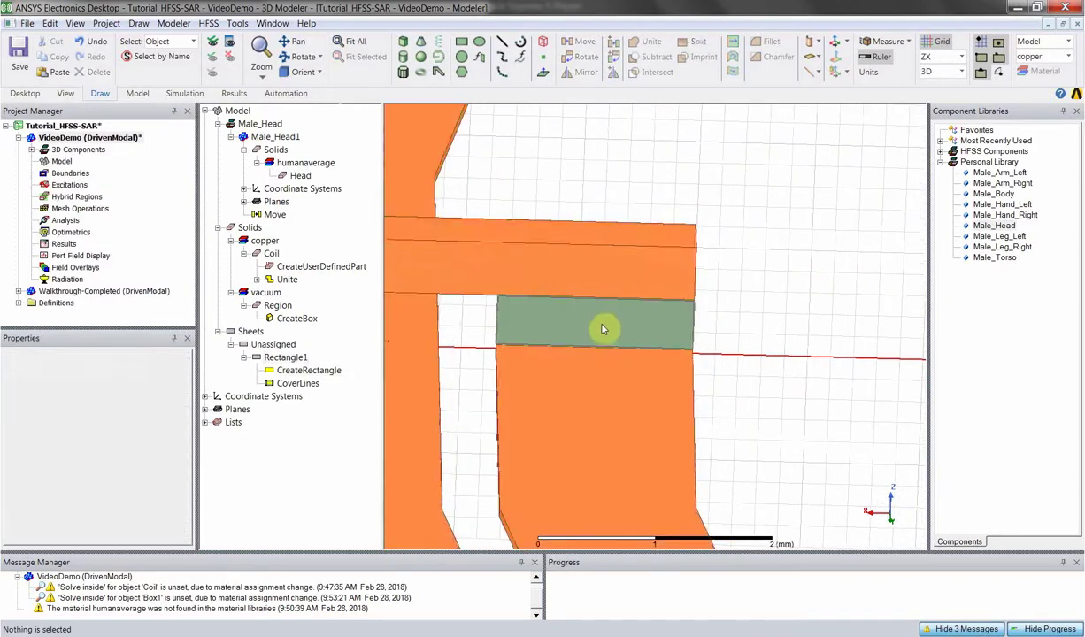
- Examine the gap sheet between the bridge and the coil's inner end, and the placement of coil and head inside the vacuum region
click(601, 329)
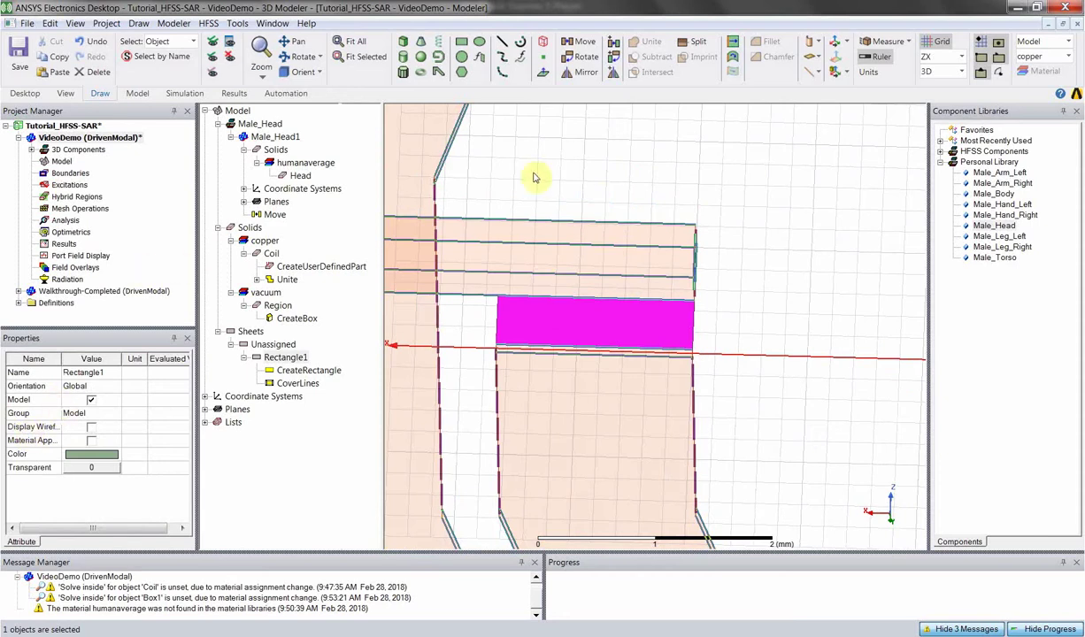
click(765, 254)
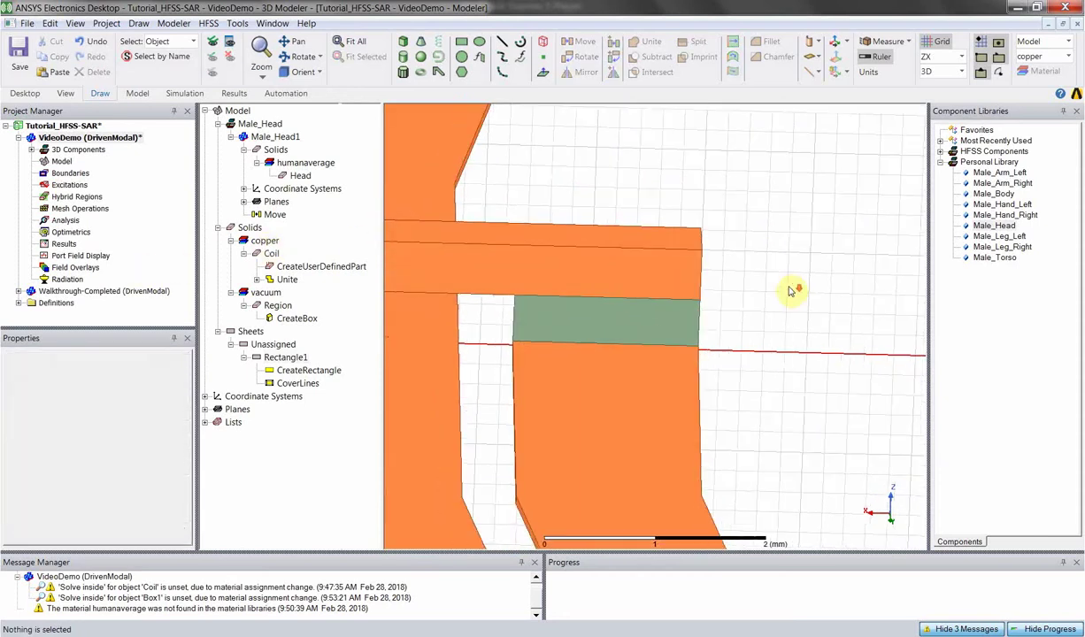
scroll(792, 293, down, 2)
scroll(753, 278, down, 1)
scroll(748, 271, down, 2)
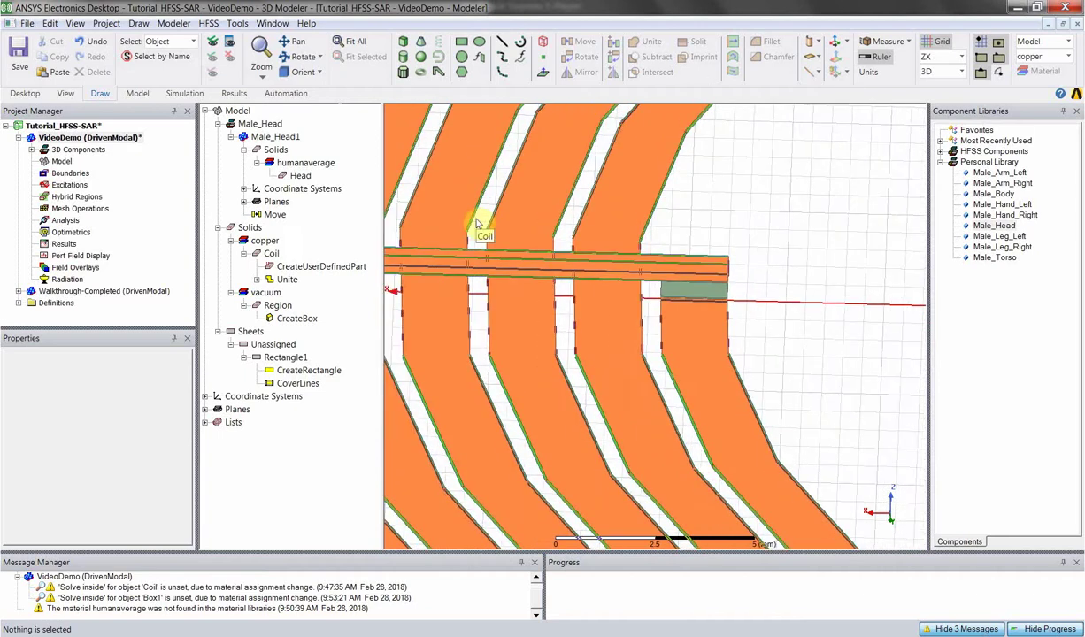
scroll(775, 177, down, 7)
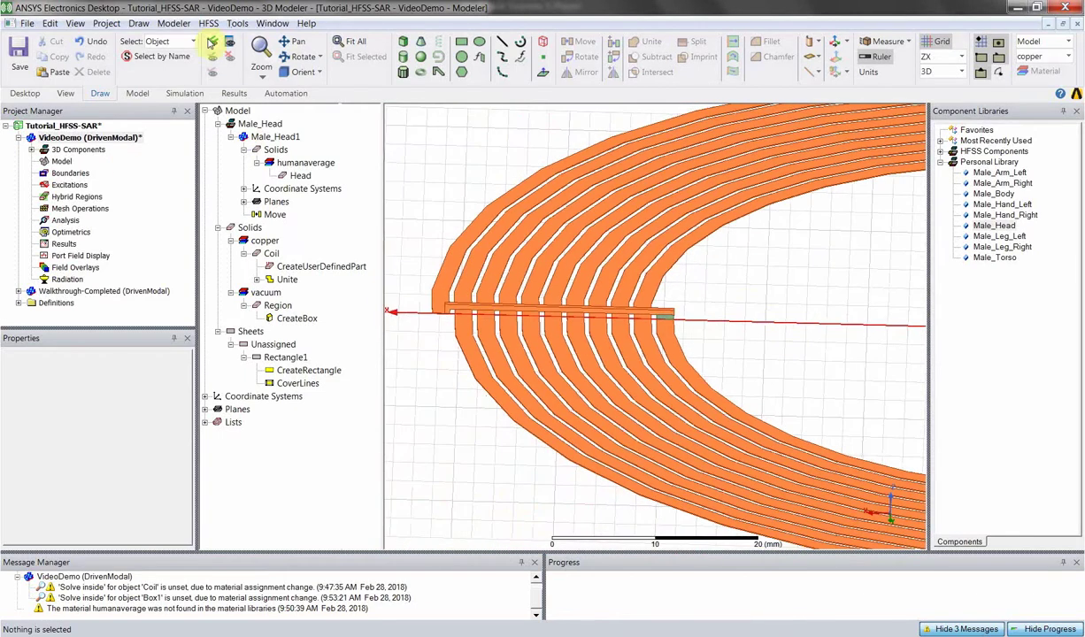
scroll(606, 351, down, 15)
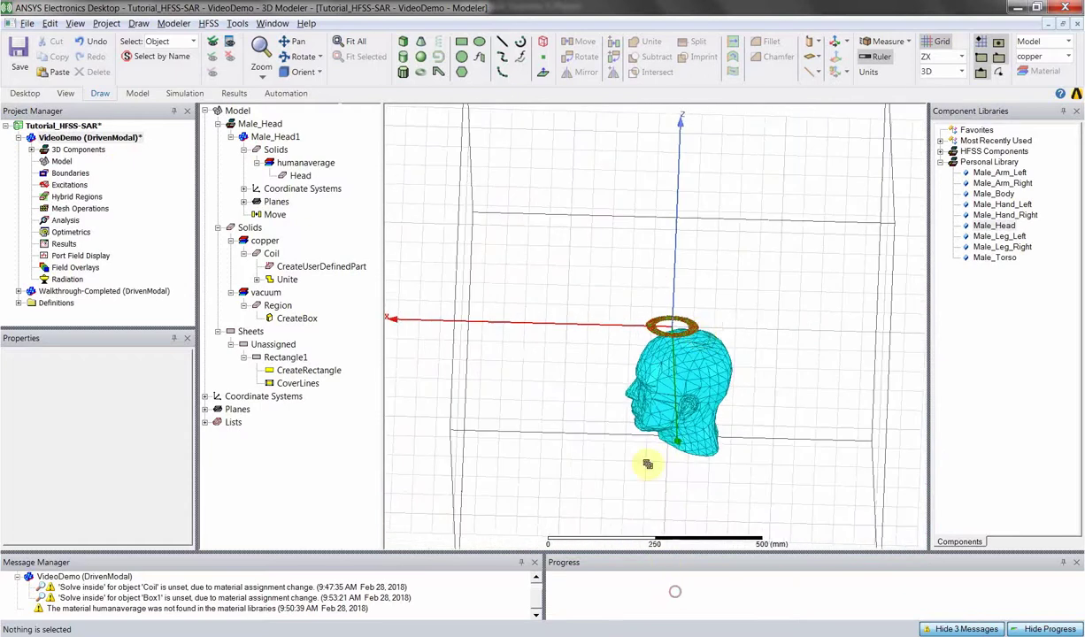
alt+drag(714, 138, 662, 263)
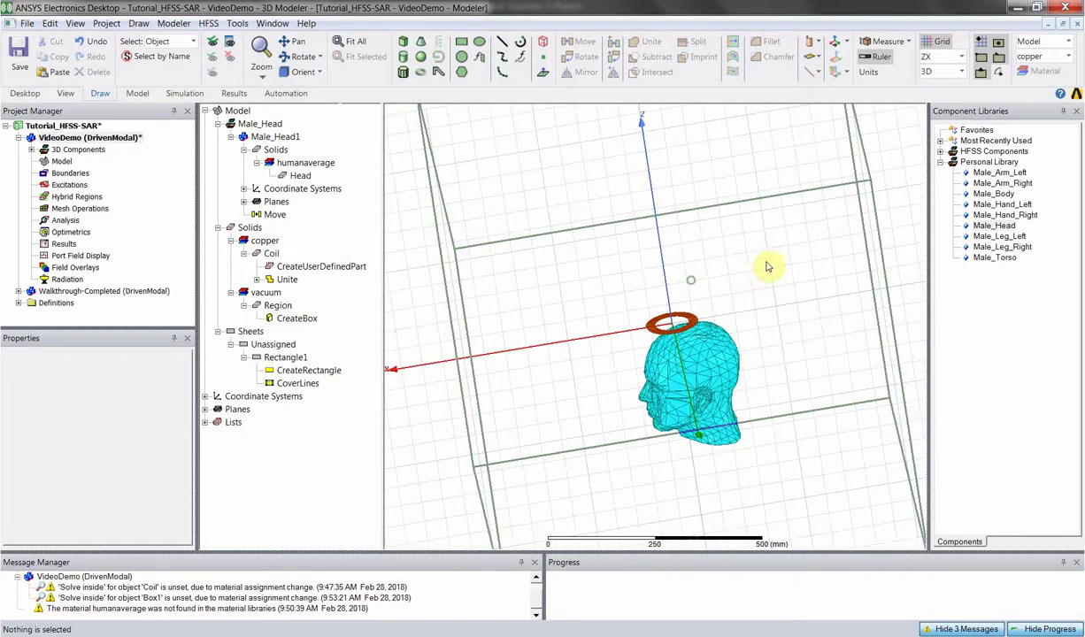
alt+drag(768, 266, 642, 283)
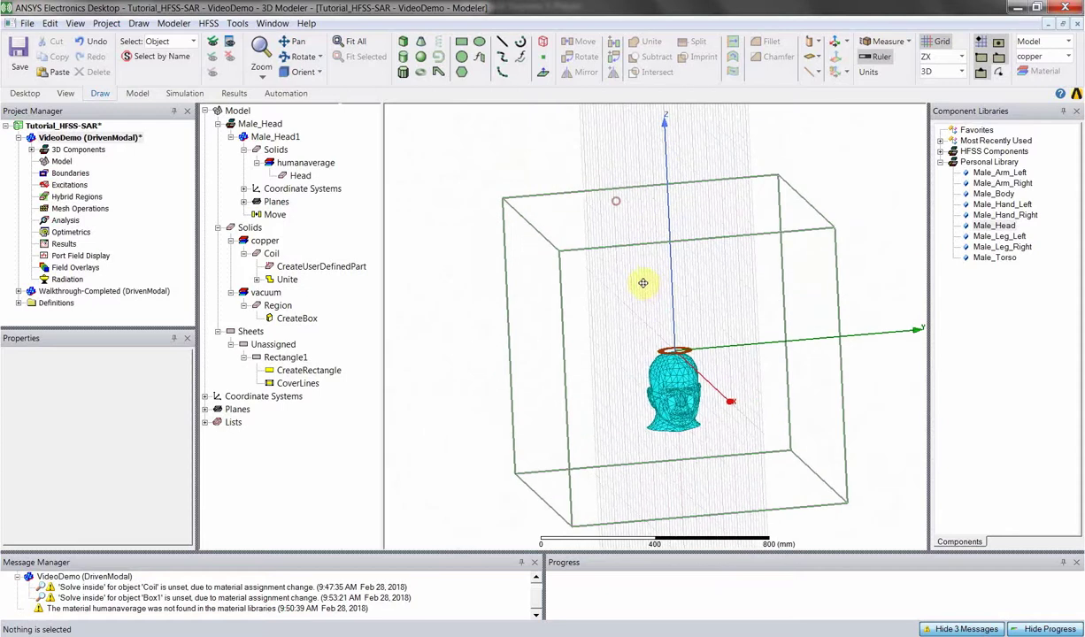
- Set the drawing plane to XY
click(942, 56)
click(929, 69)
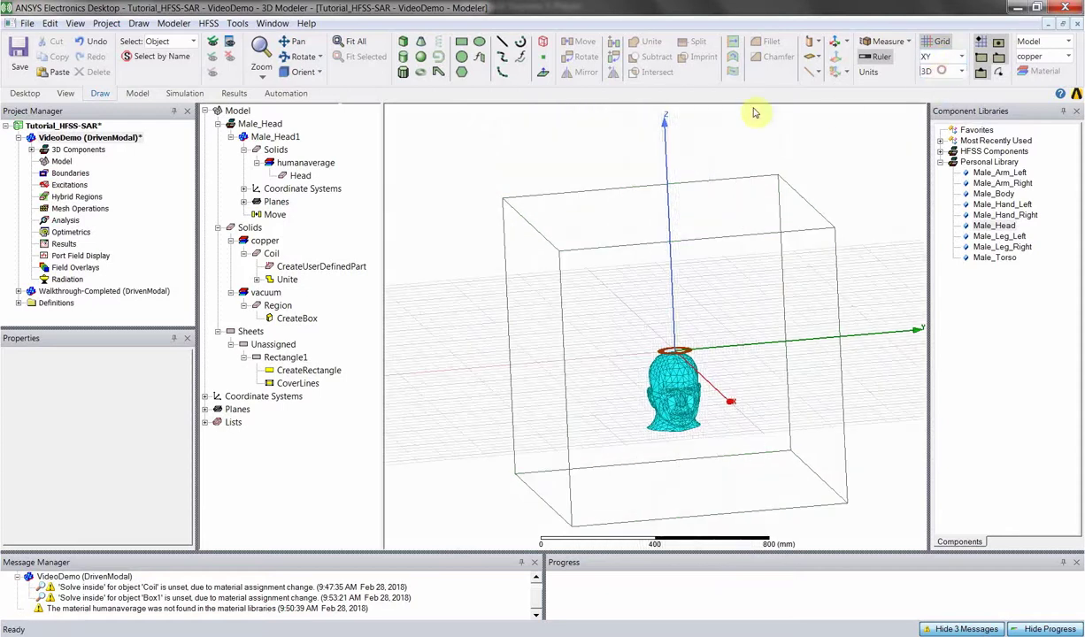
click(584, 233)
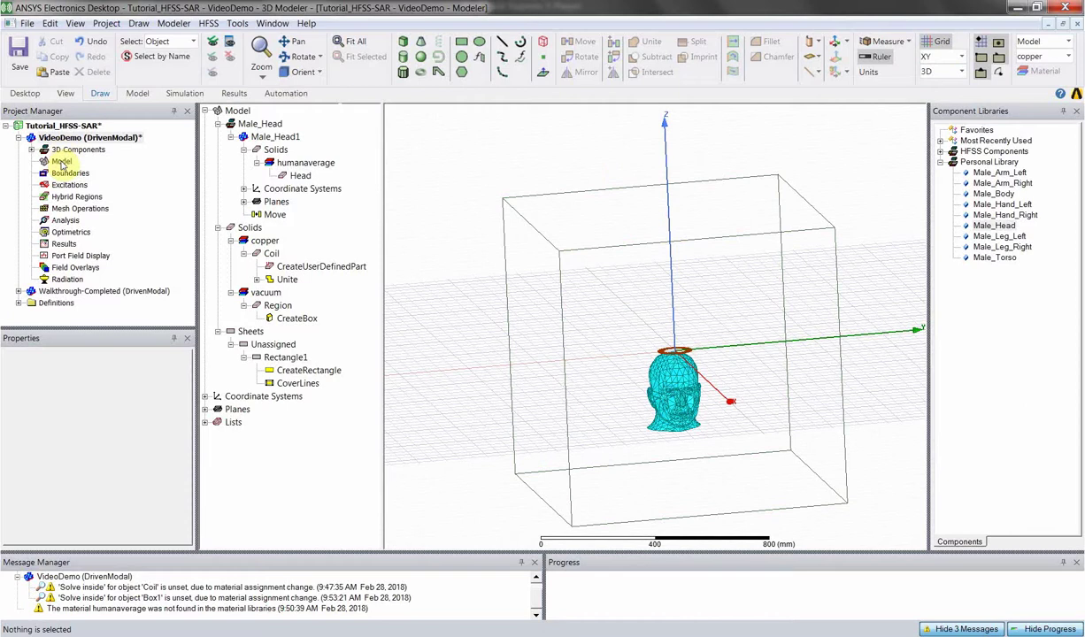
- Review the design's 3D components and the Design List's model objects, boundaries, hybrid regions, mesh operations and analysis setups
click(60, 150)
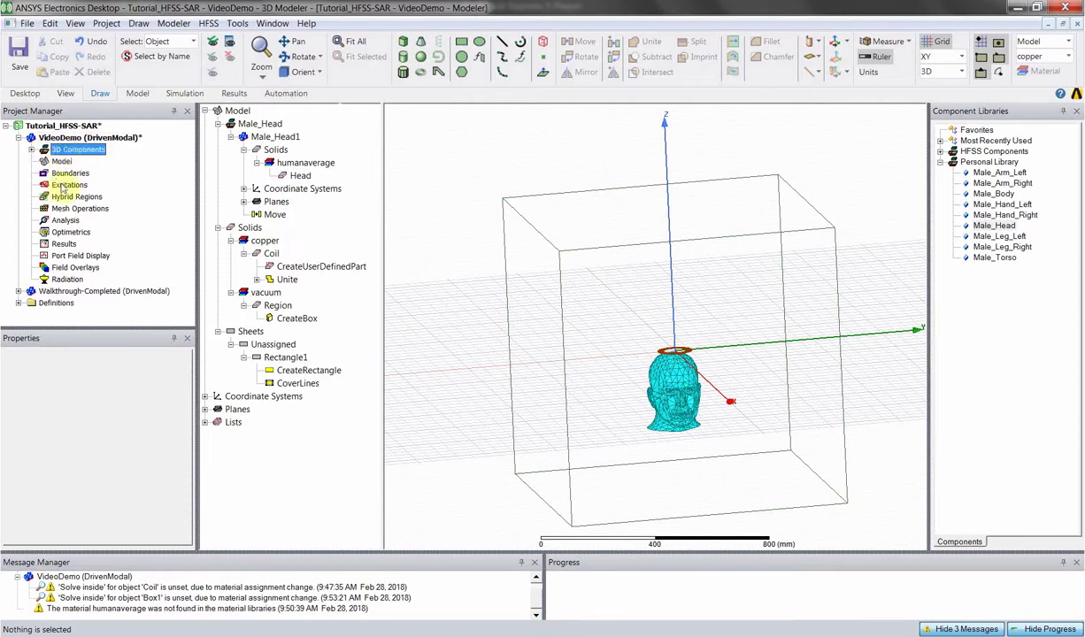
click(32, 148)
click(69, 161)
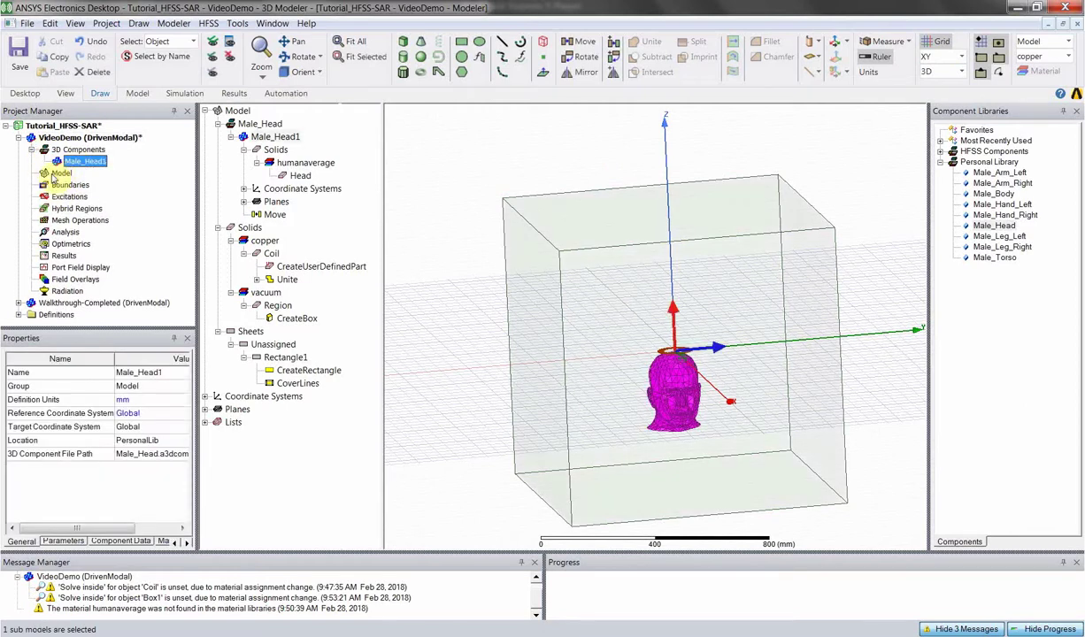
click(31, 148)
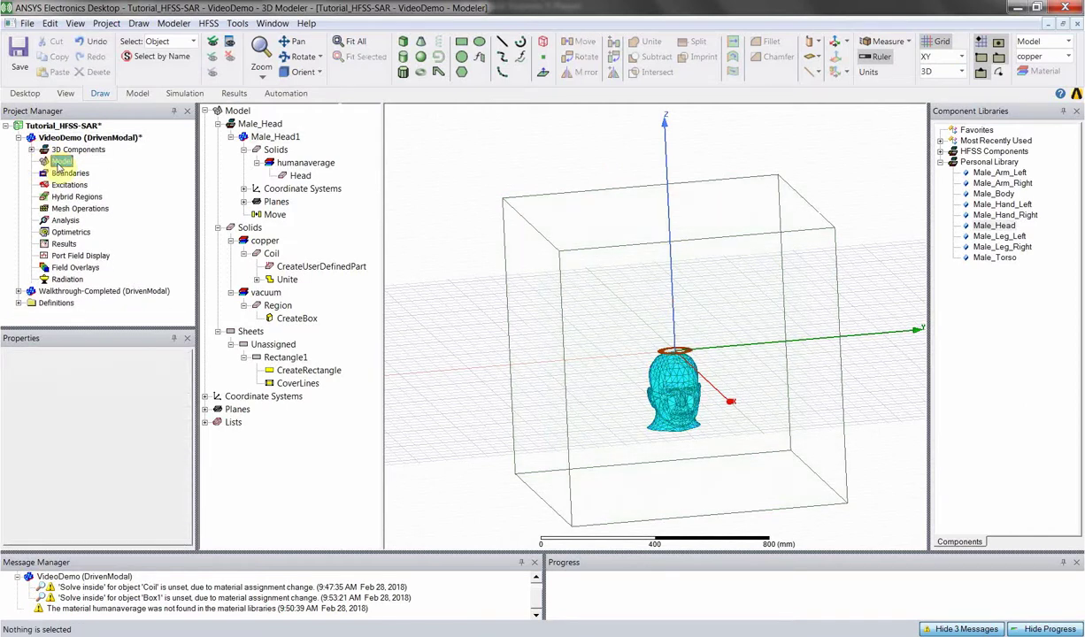
right_click(60, 162)
click(72, 167)
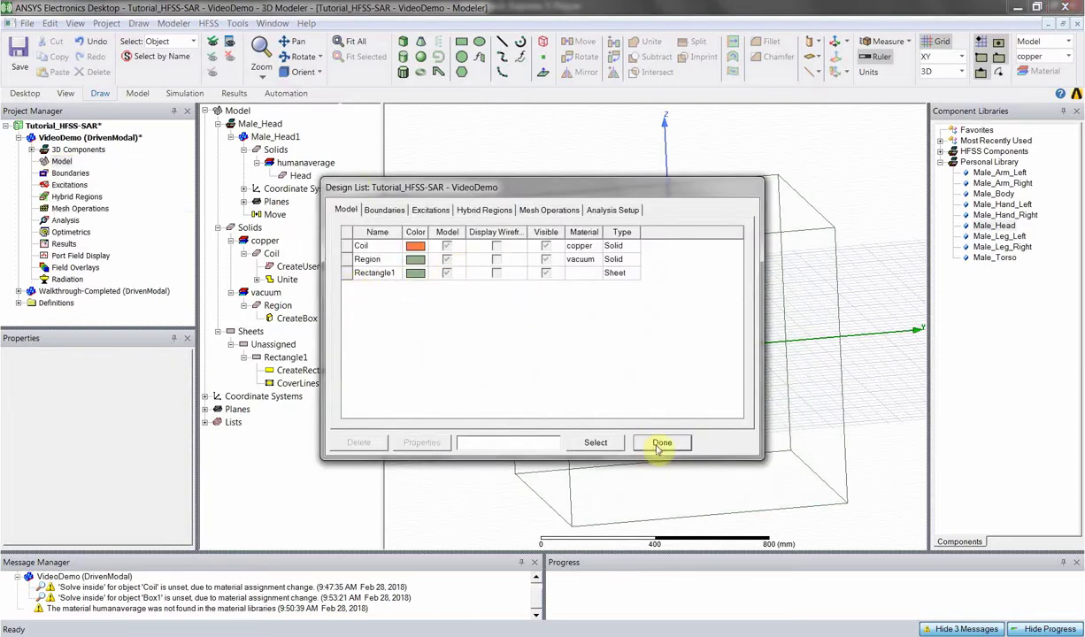
click(388, 210)
click(484, 210)
click(570, 209)
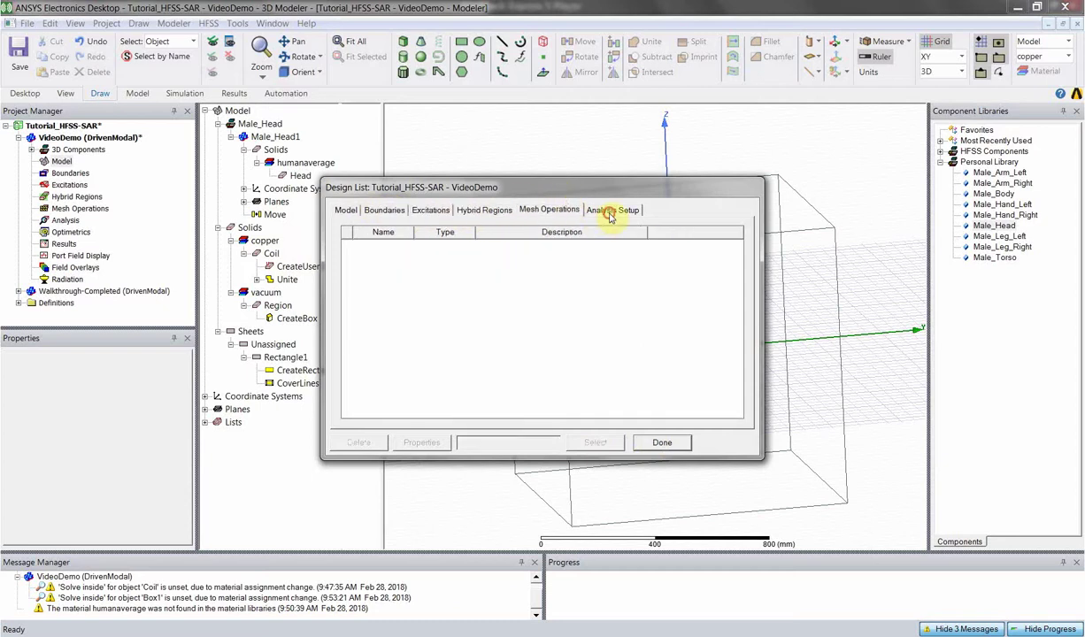
click(612, 209)
click(663, 442)
- Assign a radiation boundary to the vacuum region box, keeping the default boundary name
click(73, 174)
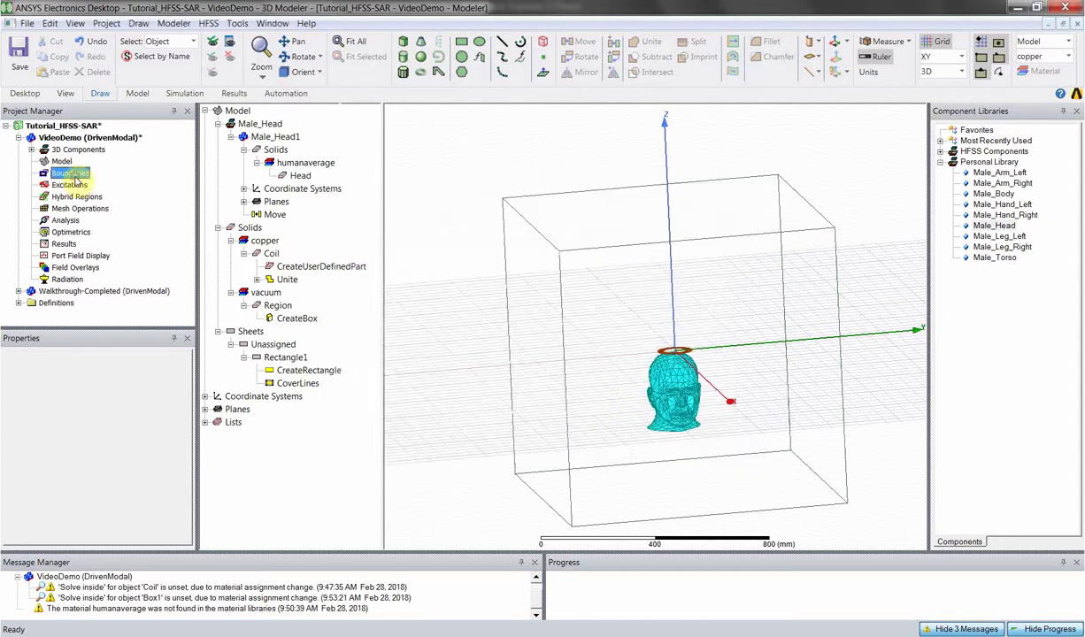
click(575, 248)
alt+drag(606, 242, 612, 242)
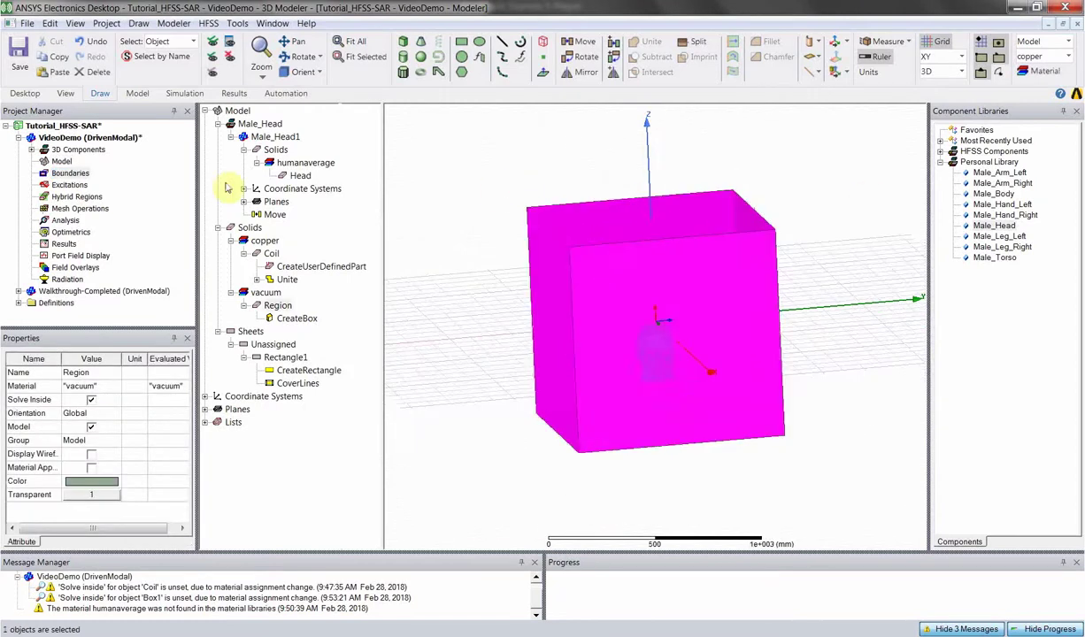
right_click(568, 273)
click(451, 213)
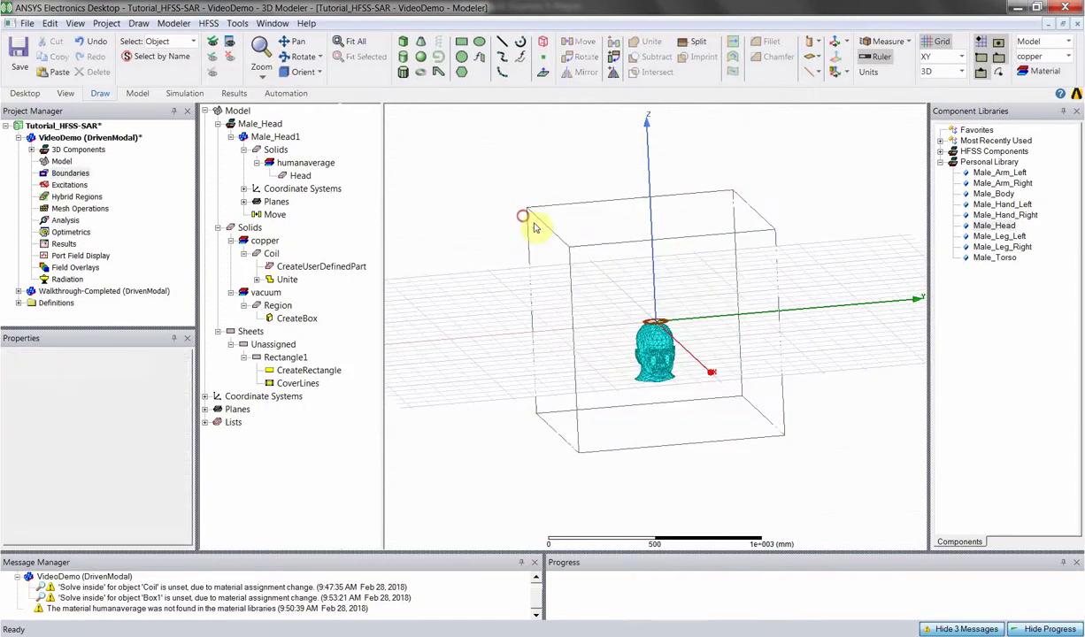
click(538, 268)
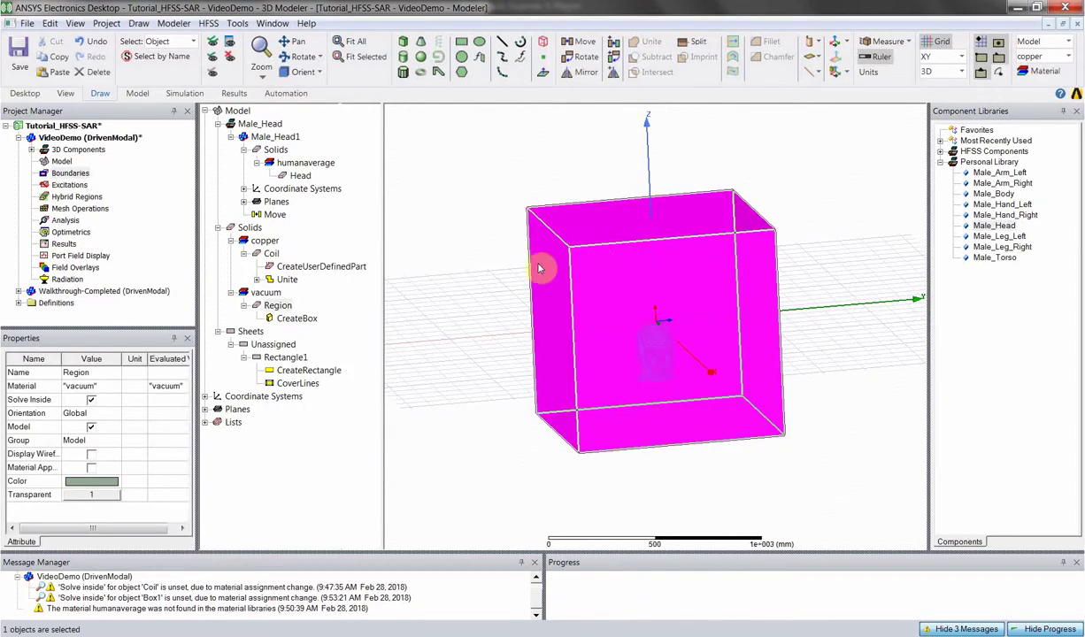
right_click(576, 303)
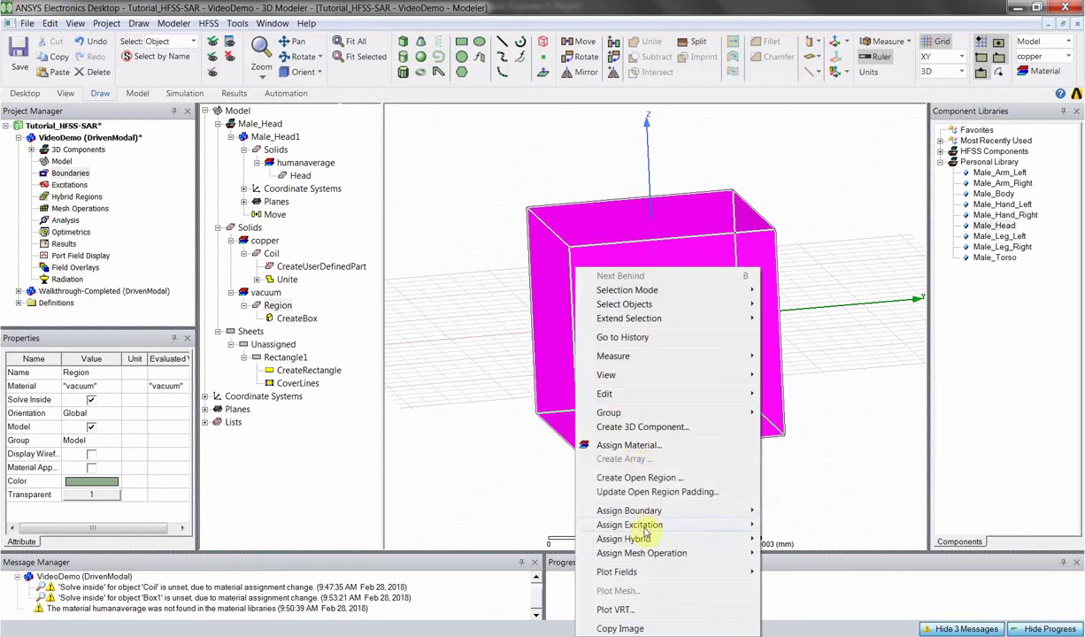
mouse_move(635, 510)
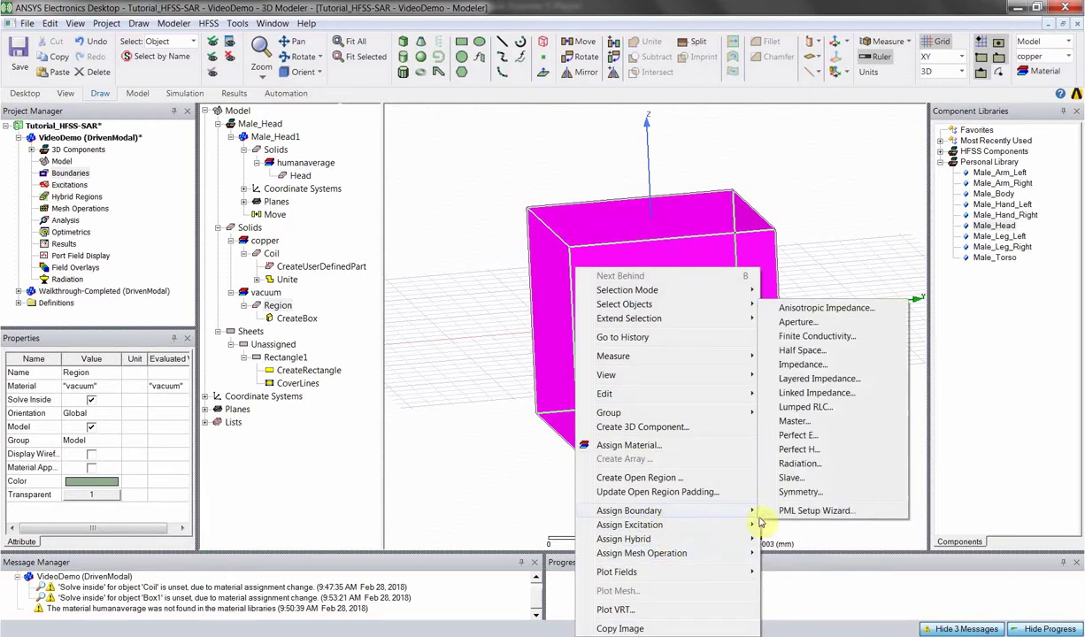
click(800, 465)
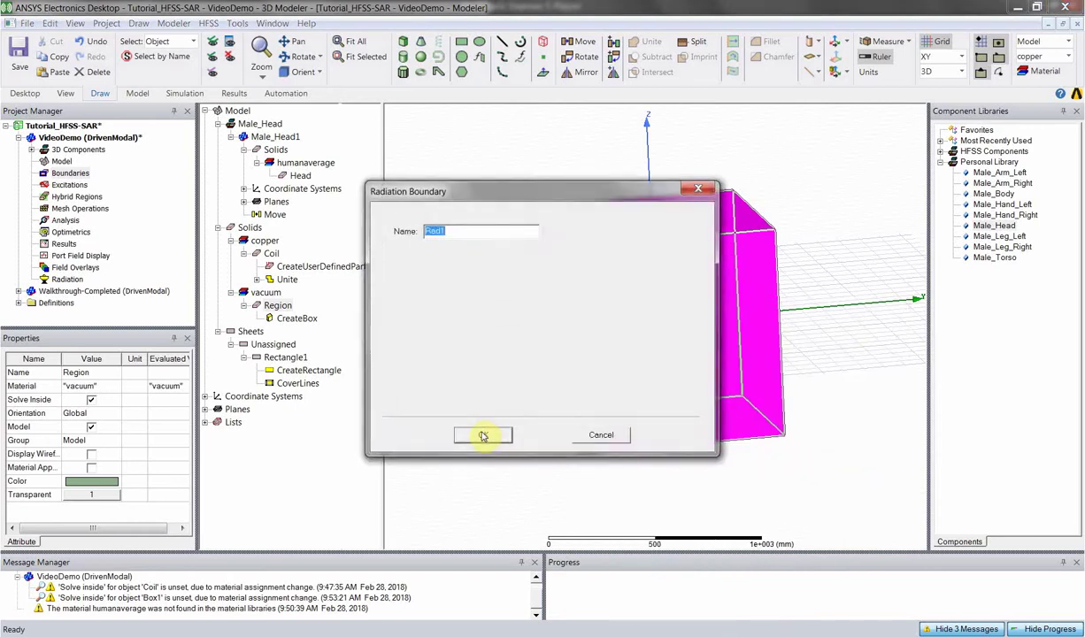
click(483, 435)
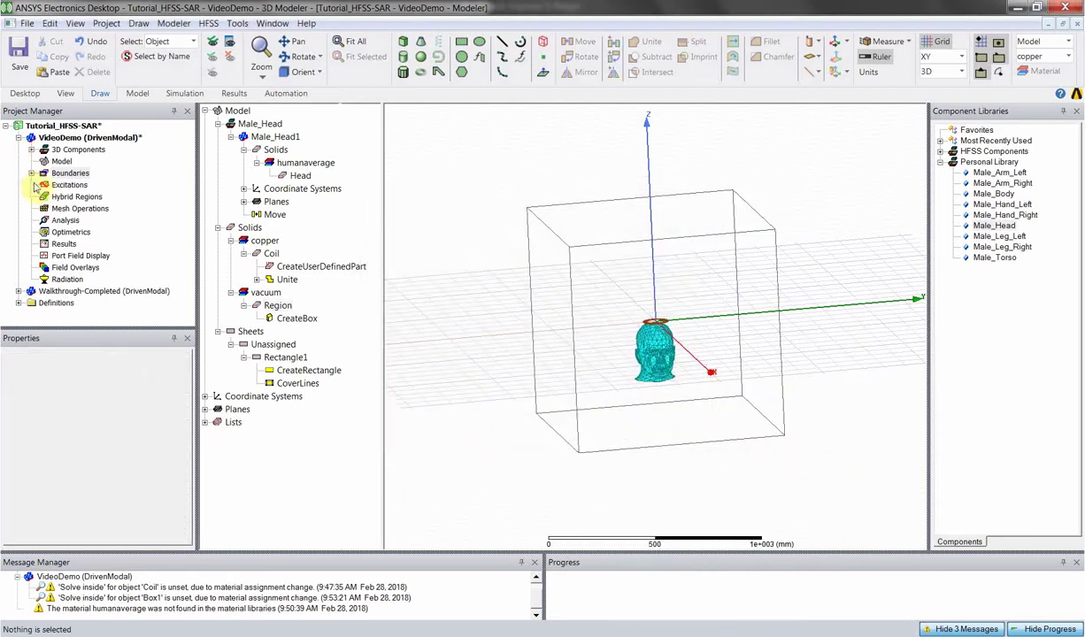
- Display the radiation boundary on the region and read the Assigning Radiation Boundaries section of the HFSS Online Help in Adobe Acrobat Reader
click(31, 174)
click(71, 185)
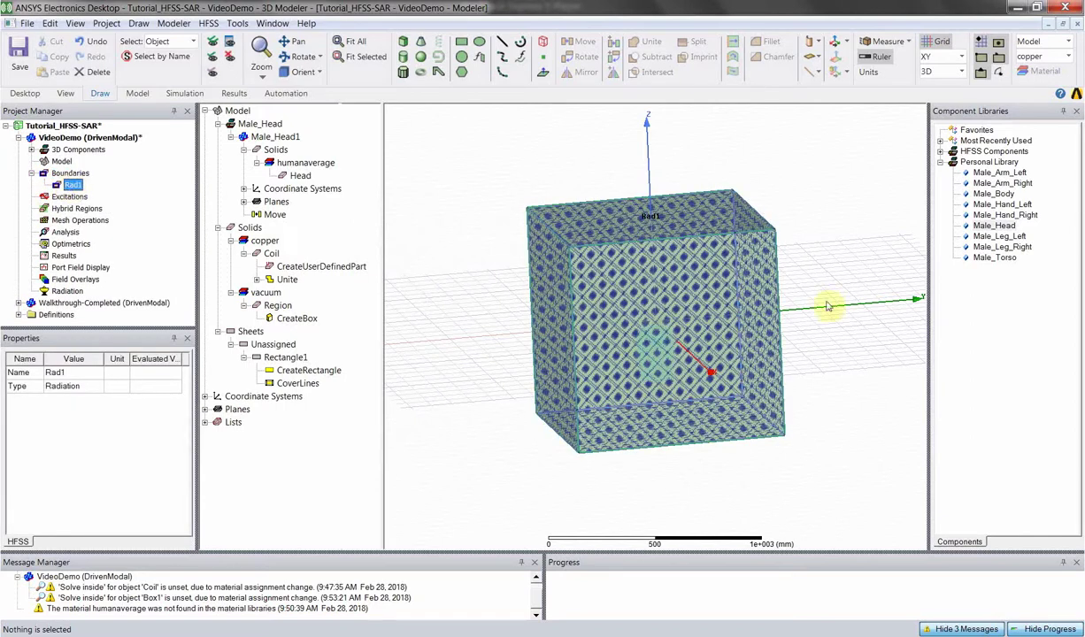
key(alt+Tab)
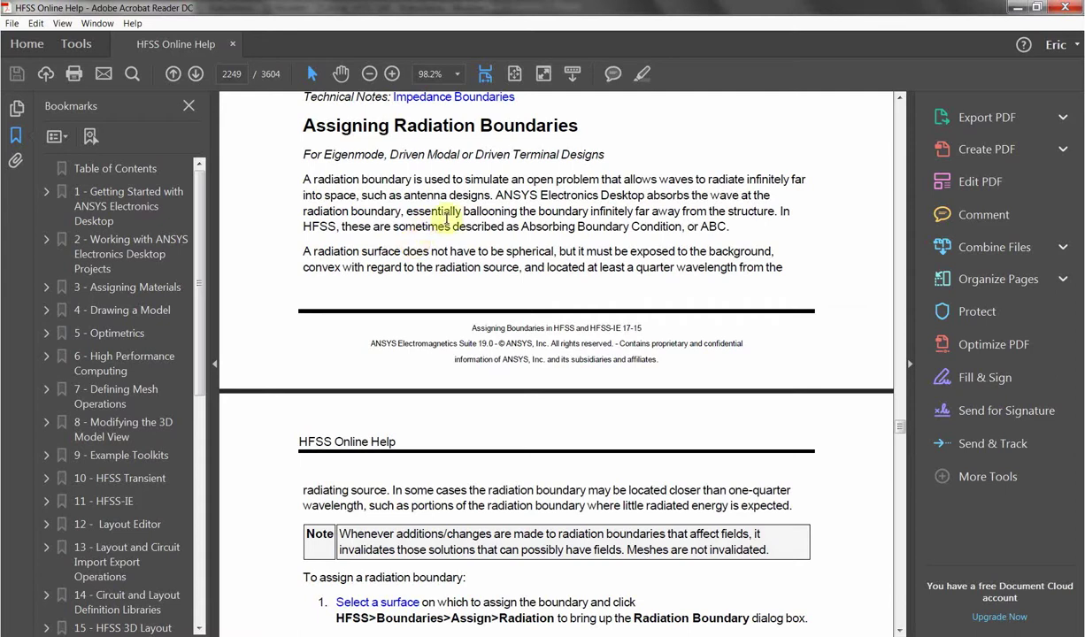
click(1015, 10)
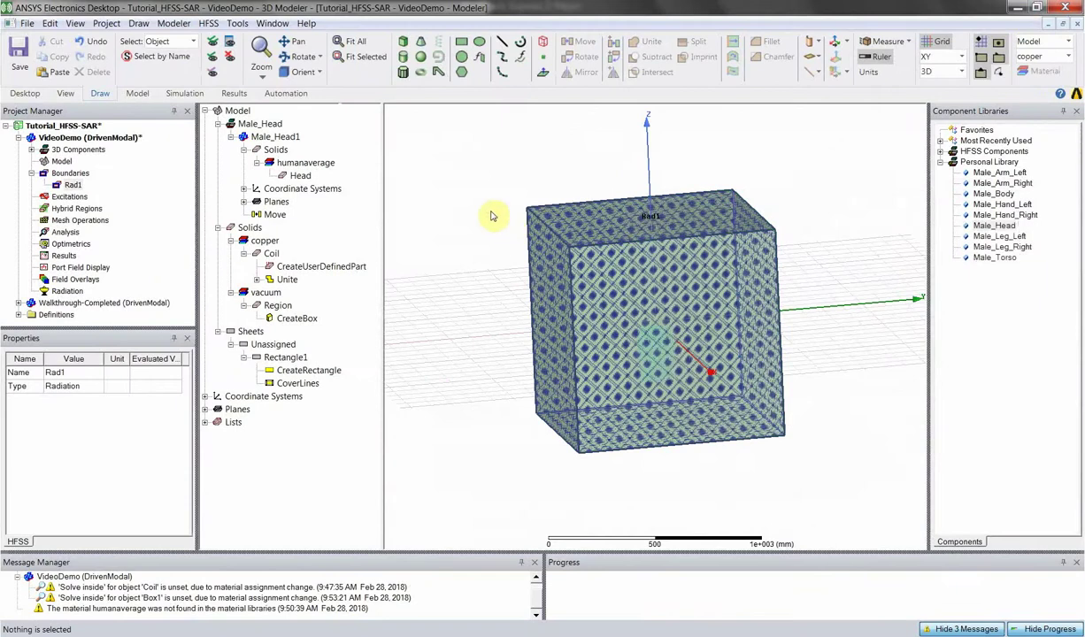
- Examine the vacuum region box and its spacing around the head and coil
click(555, 277)
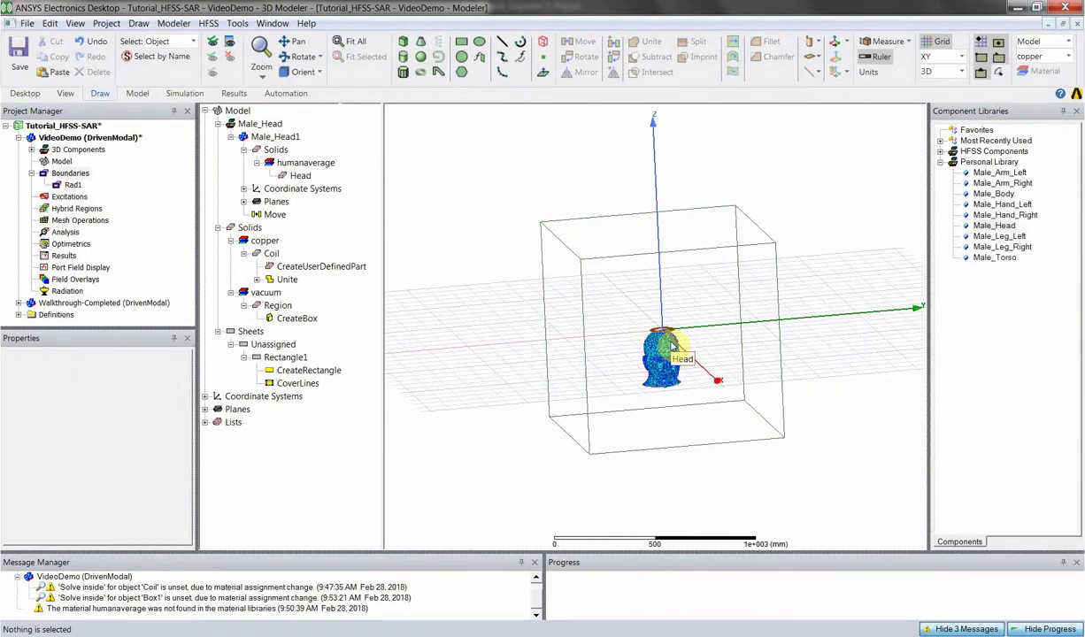
click(726, 263)
scroll(840, 336, up, 2)
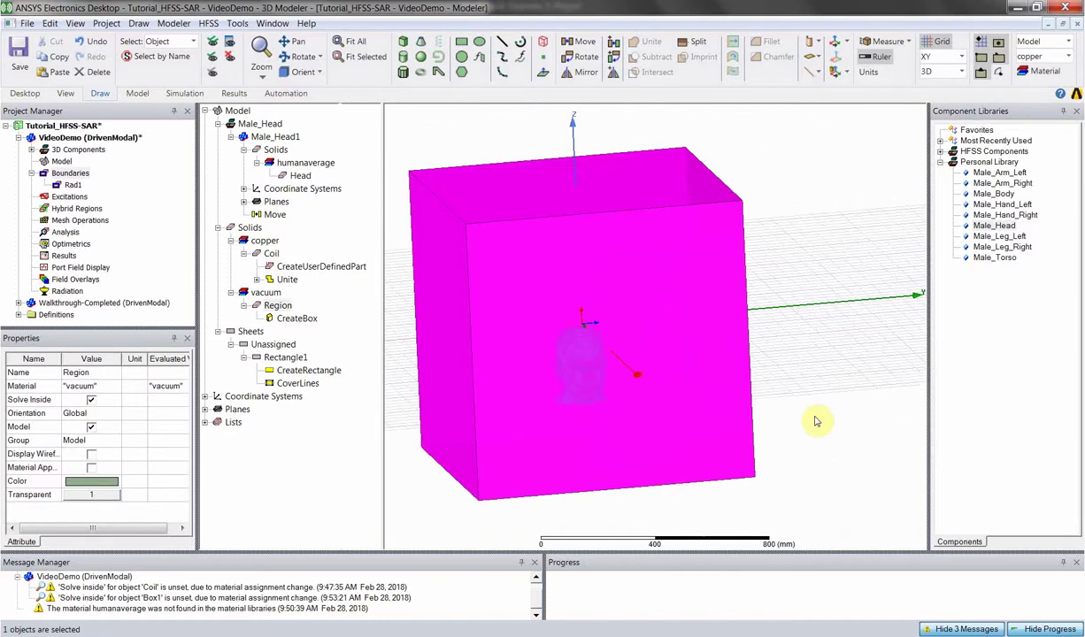
click(759, 399)
scroll(555, 381, up, 3)
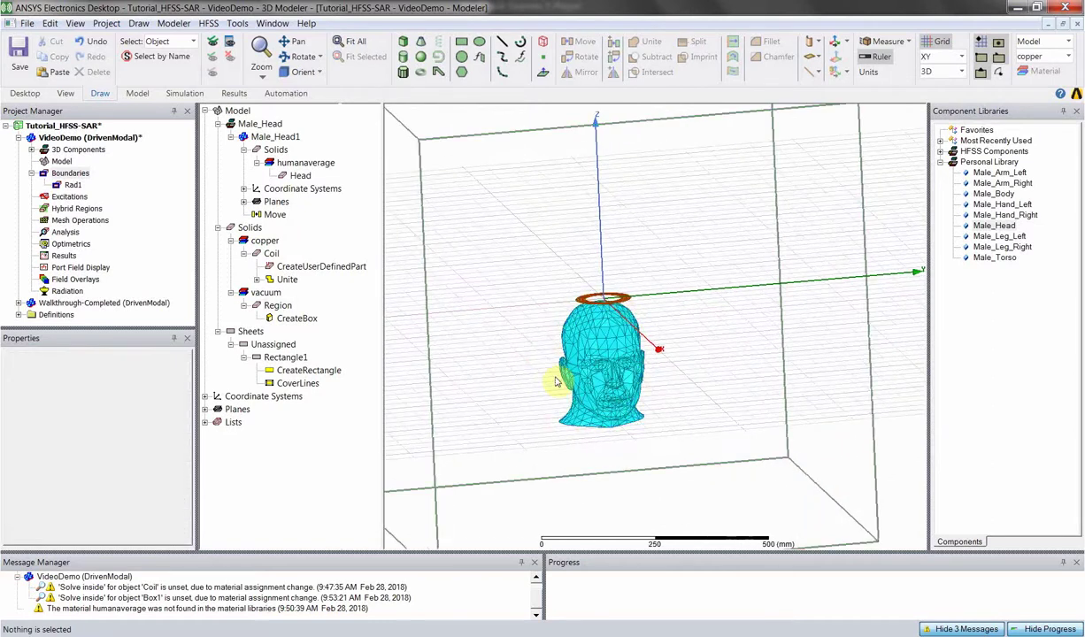
scroll(556, 382, down, 3)
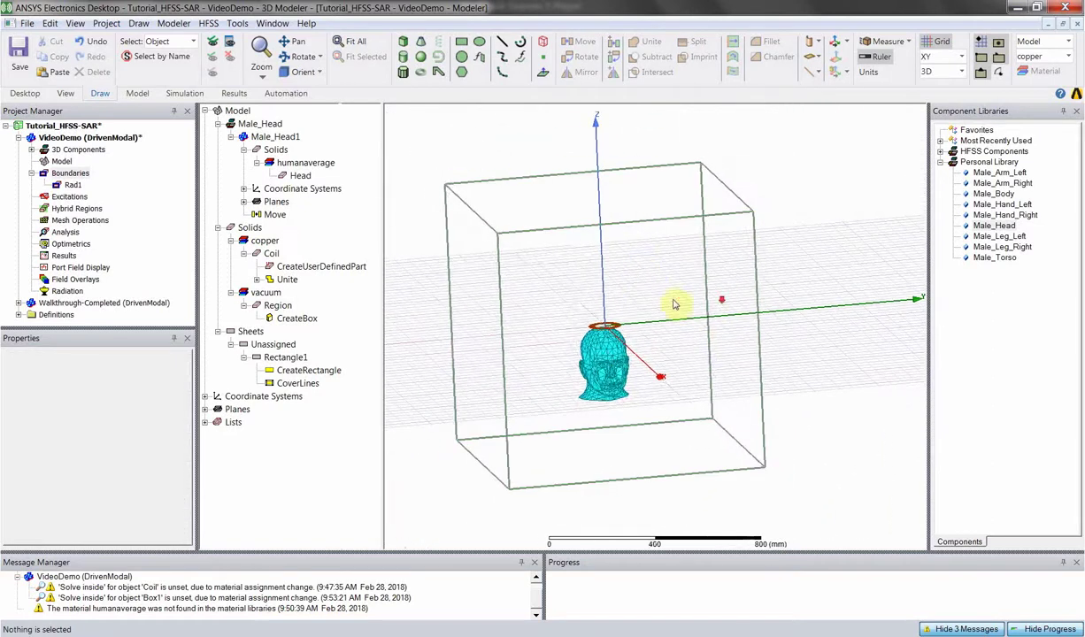
click(649, 275)
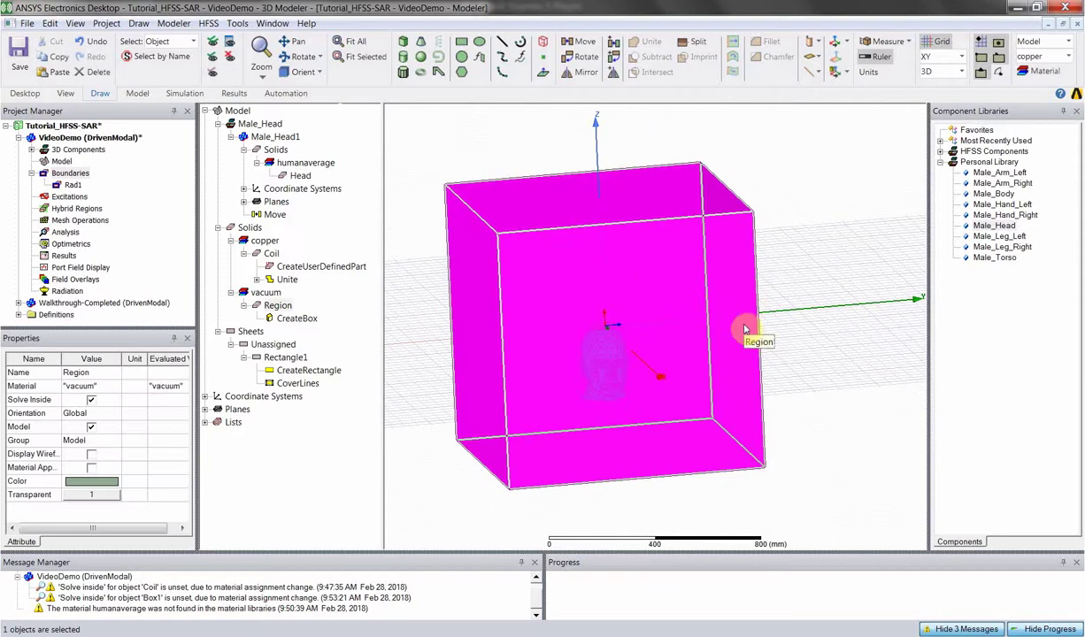
click(799, 294)
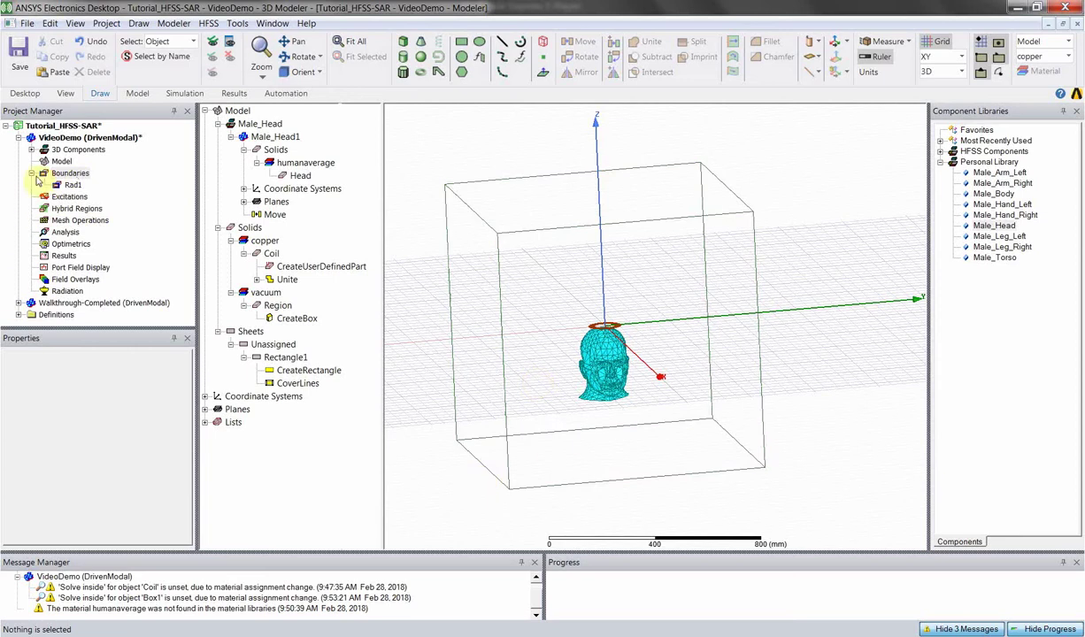
- Hide the vacuum region box in the model view
click(62, 196)
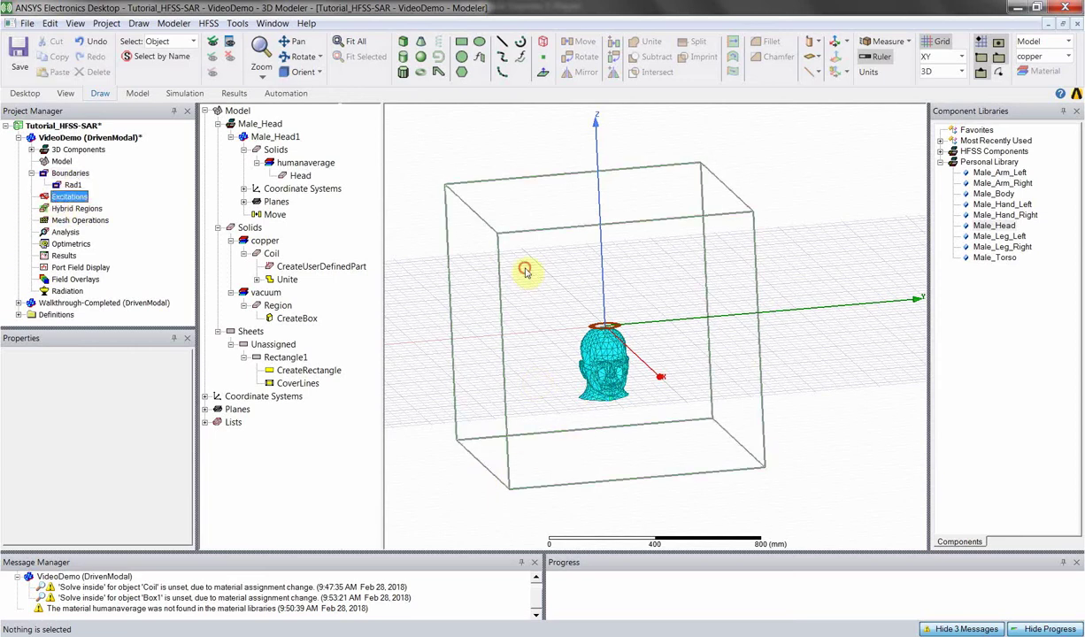
click(468, 210)
click(228, 58)
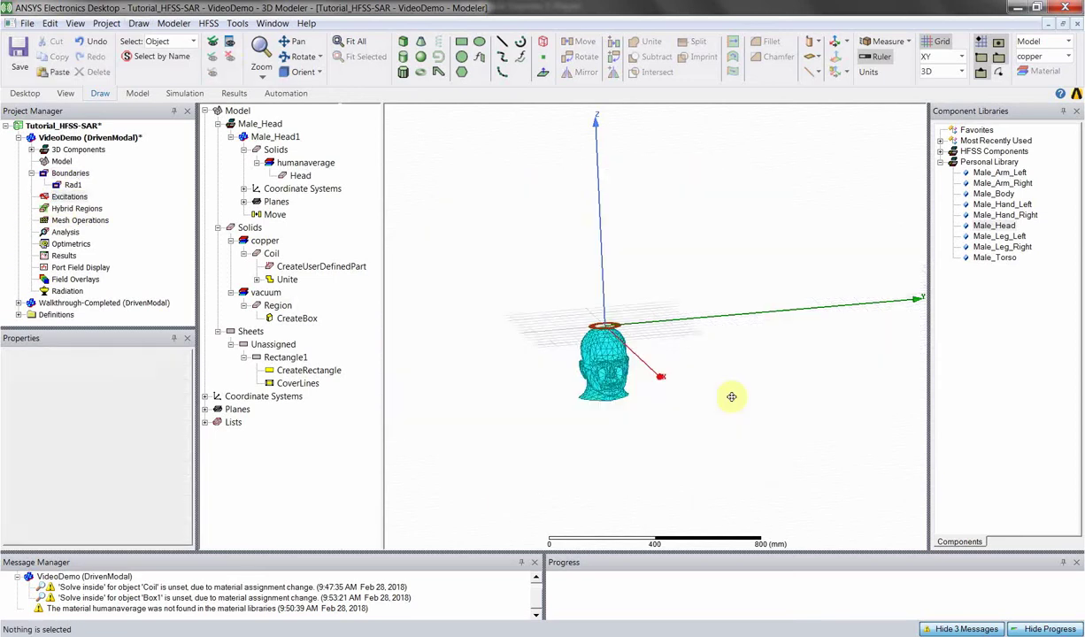
- Assign a current source excitation to the rectangular gap sheet under the coil bridge and name it CoilCurrent
alt+drag(588, 270, 659, 293)
click(643, 273)
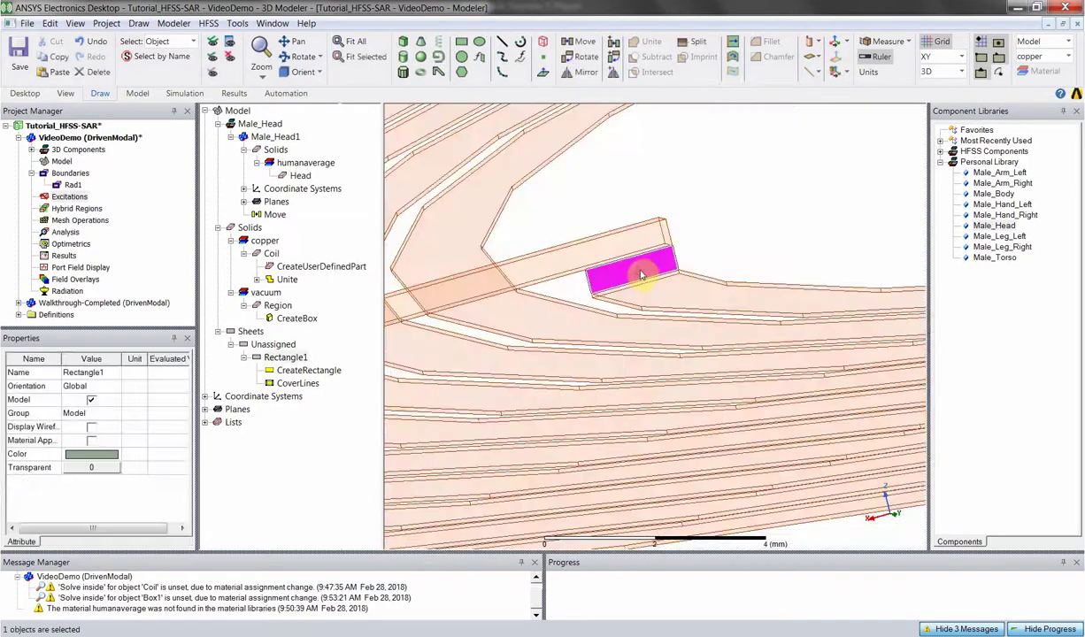
click(599, 285)
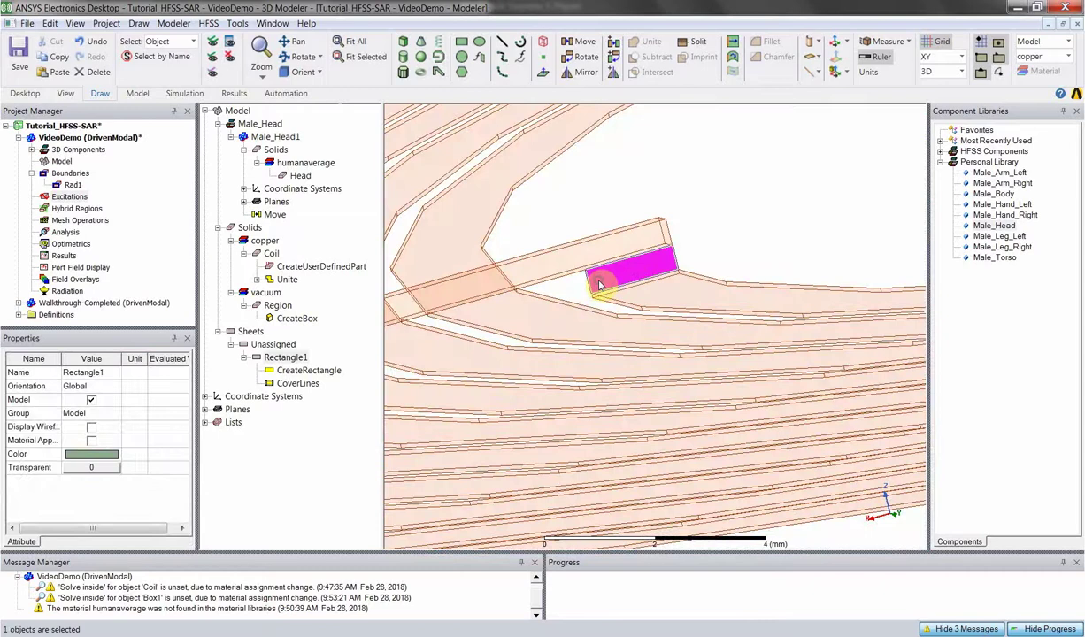
right_click(599, 284)
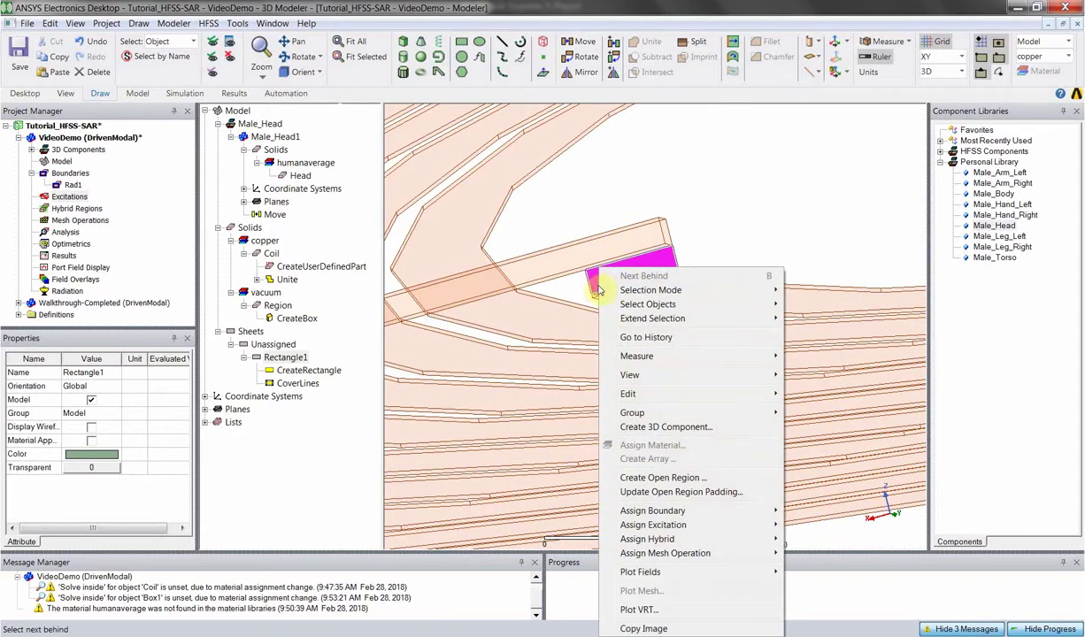
mouse_move(666, 527)
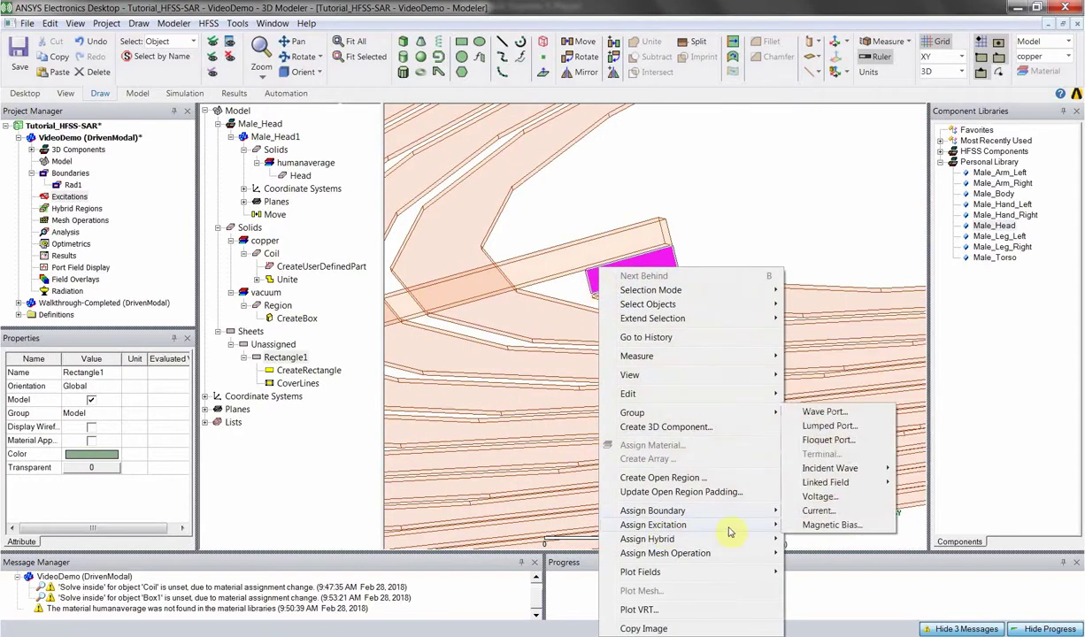
click(816, 512)
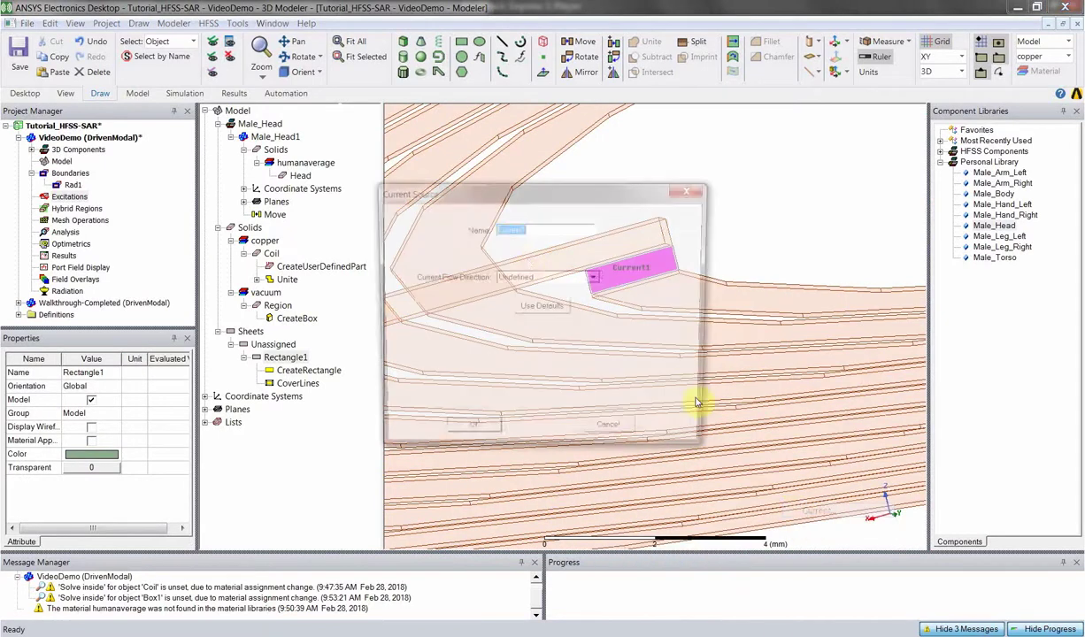
text(Coil)
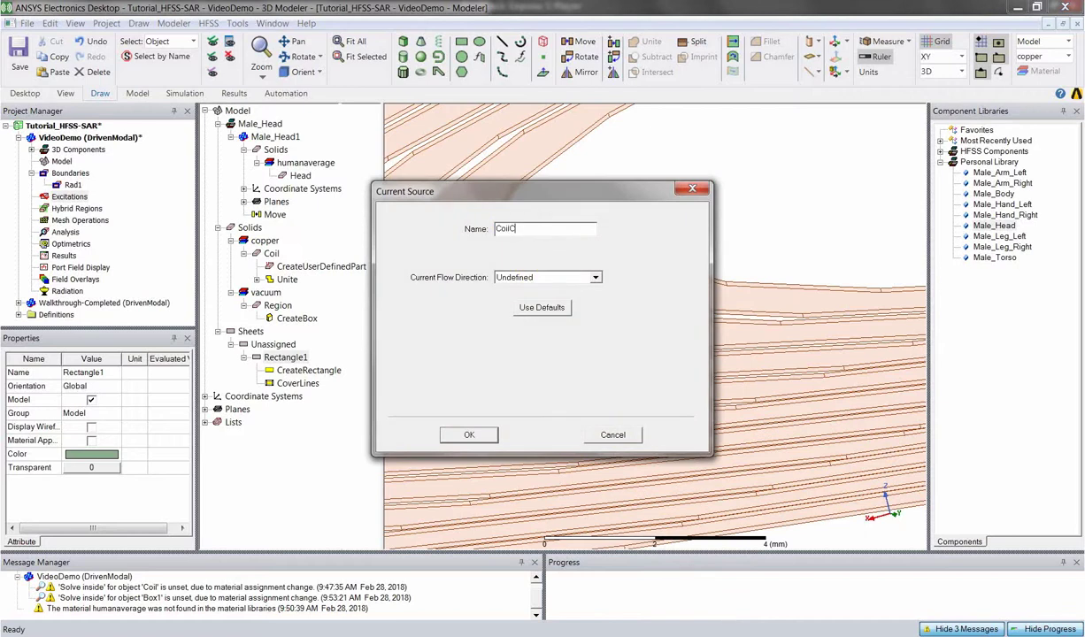
- Define CoilCurrent's flow direction with a new line from the gap sheet's lower edge midpoint to its upper edge midpoint, and accept the source
click(512, 280)
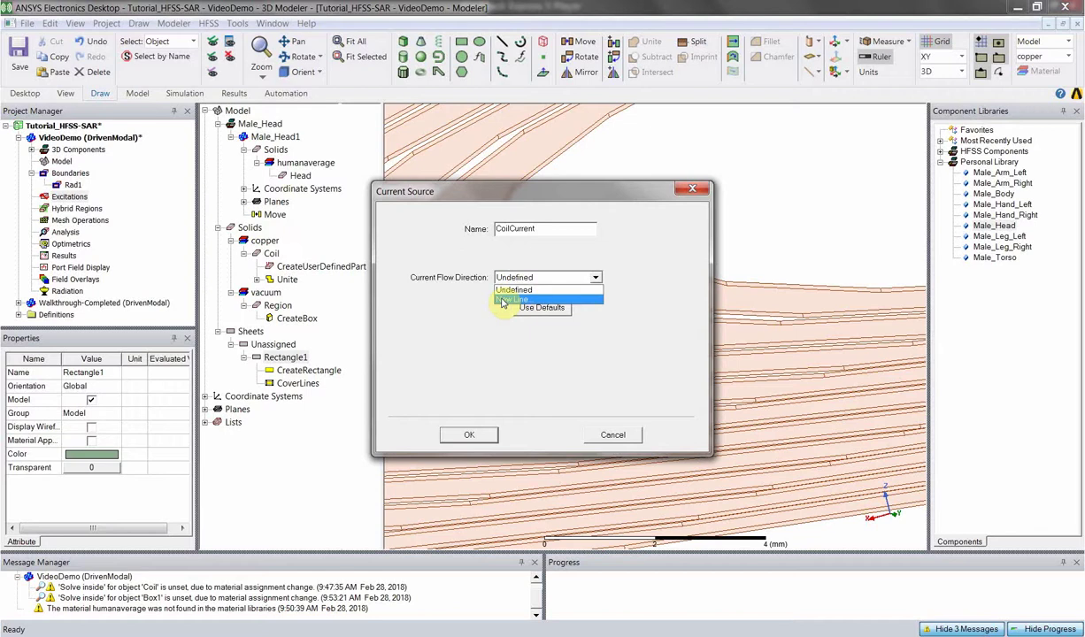
click(509, 301)
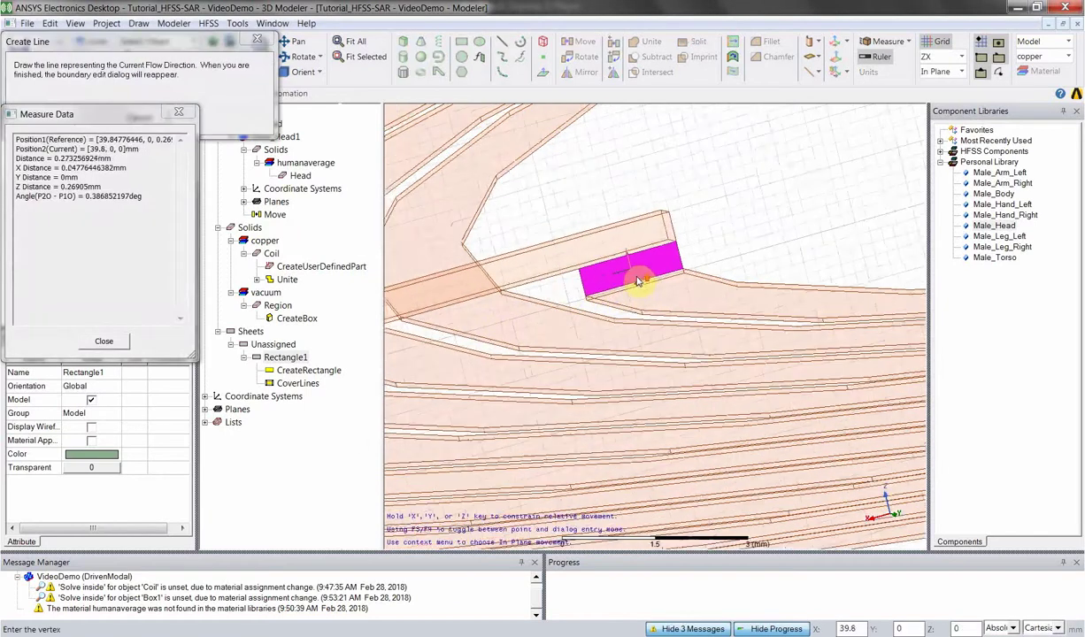
scroll(637, 282, up, 1)
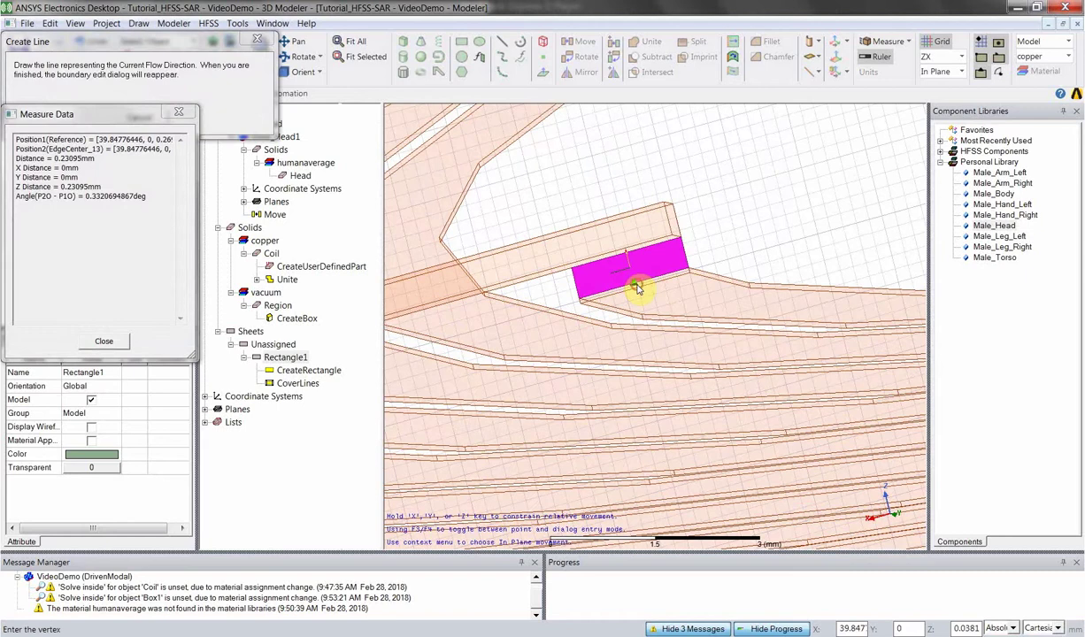
click(637, 288)
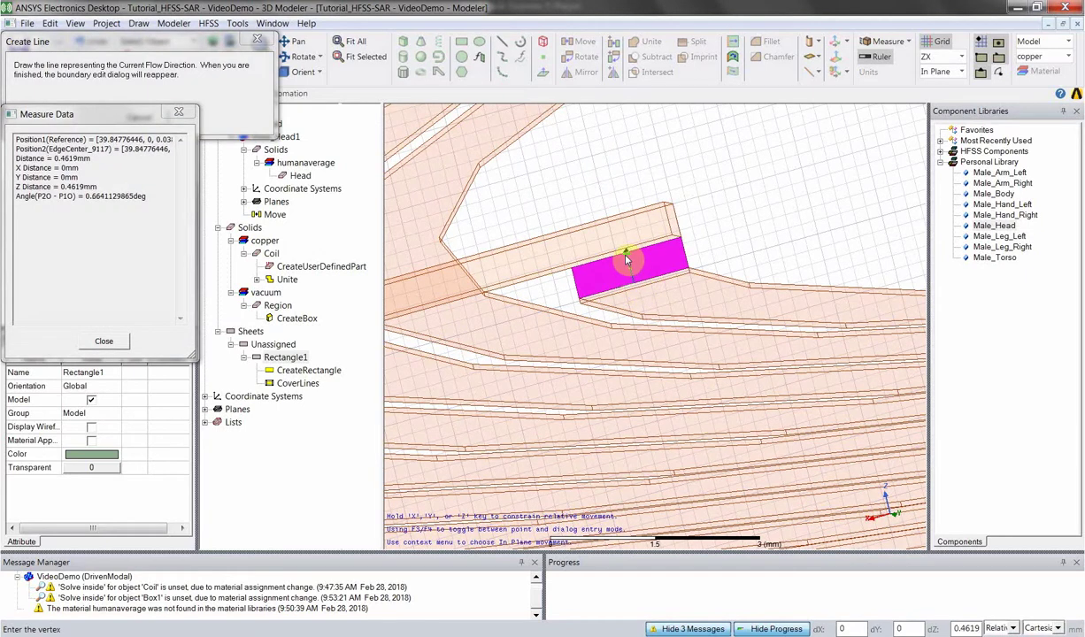
click(625, 258)
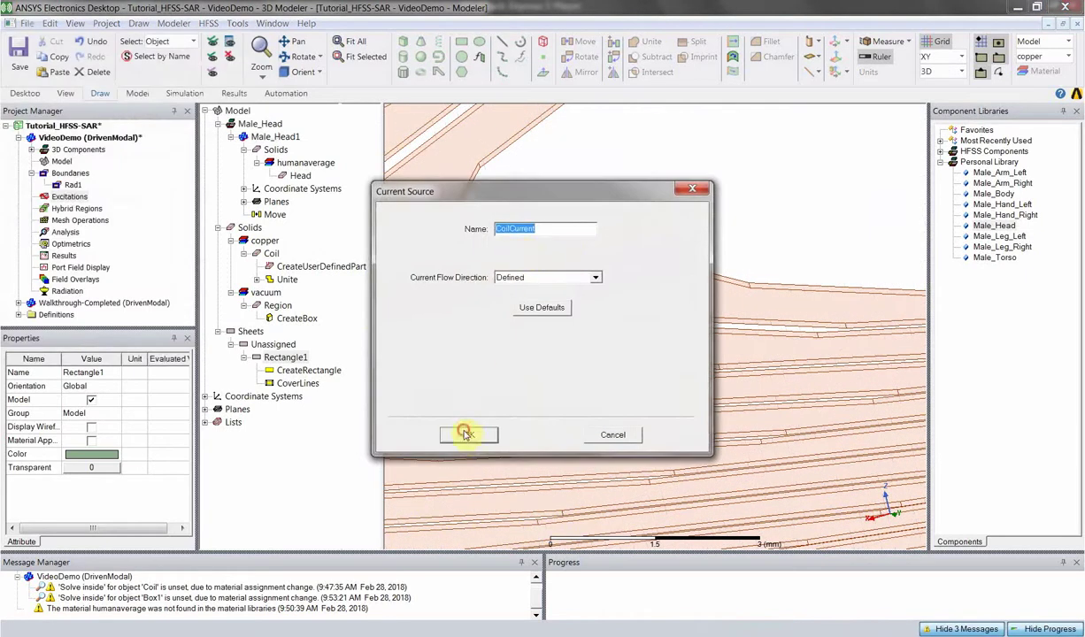
click(464, 432)
- Examine the magnitude and phase properties of the CoilCurrent excitation and its display on the gap sheet
click(40, 195)
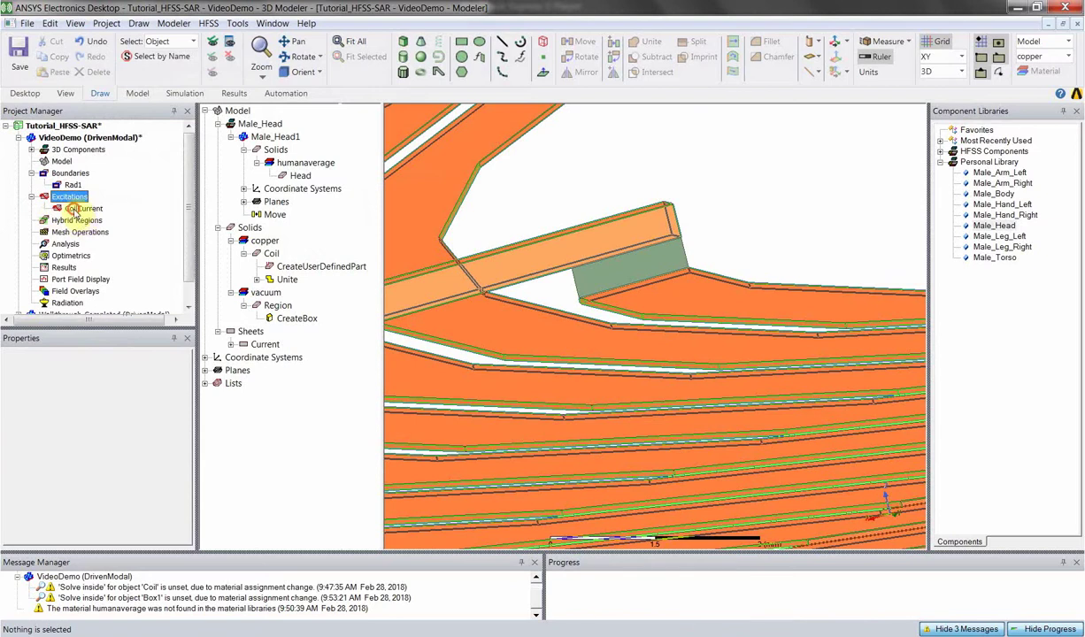
click(78, 208)
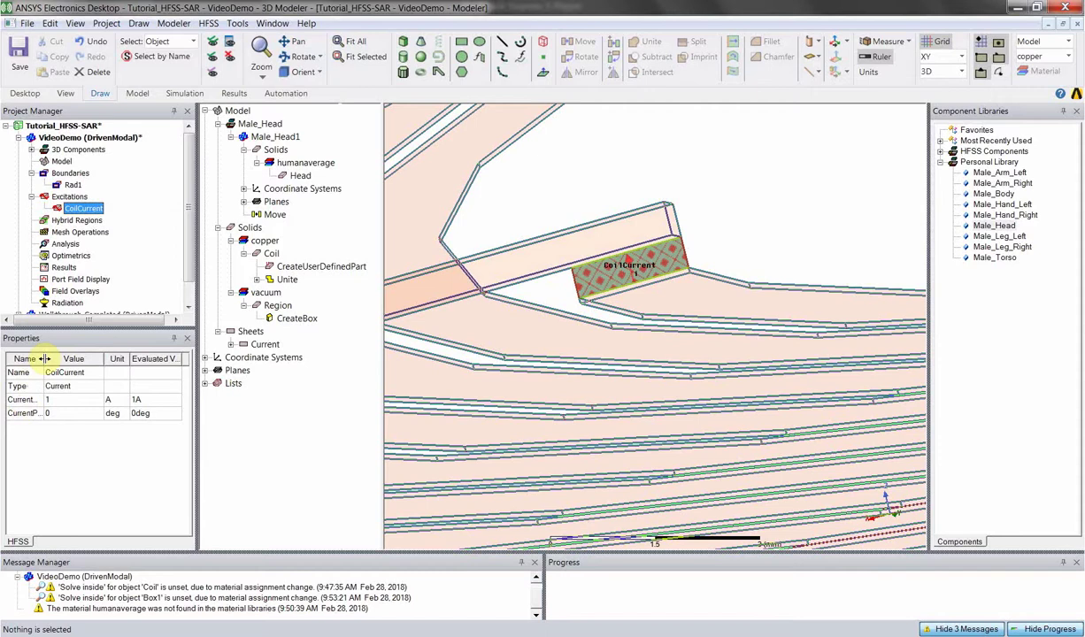
drag(42, 359, 62, 359)
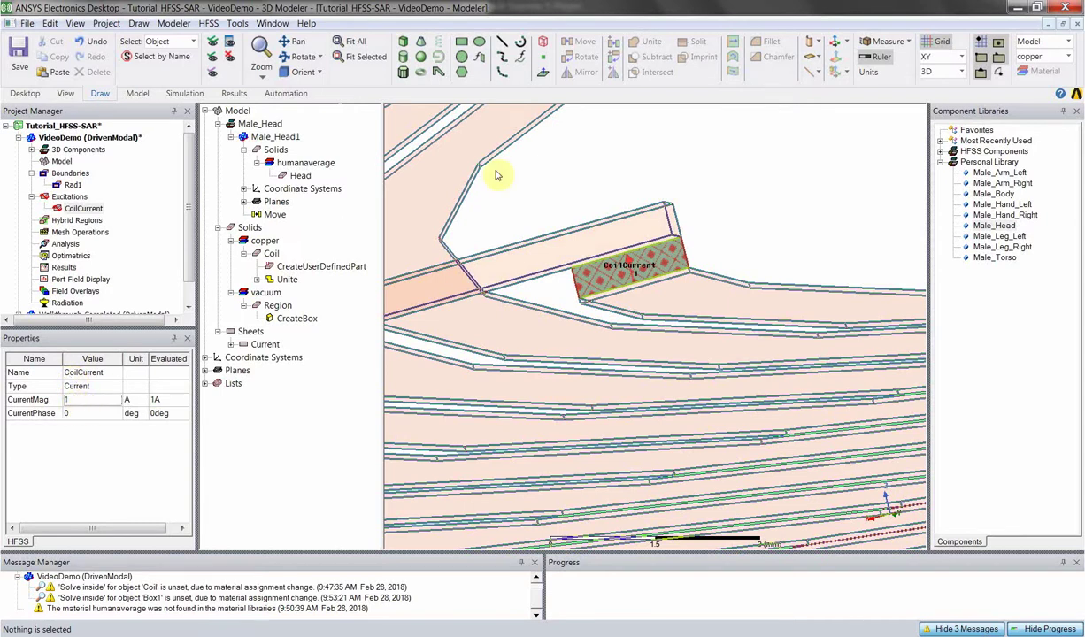
click(589, 171)
click(648, 273)
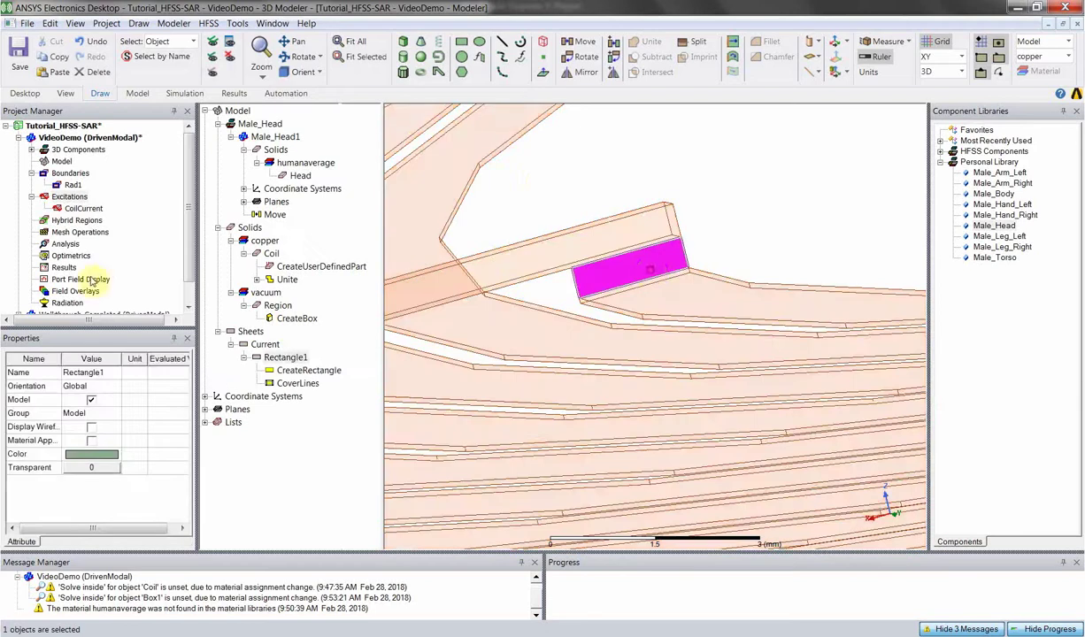
click(85, 207)
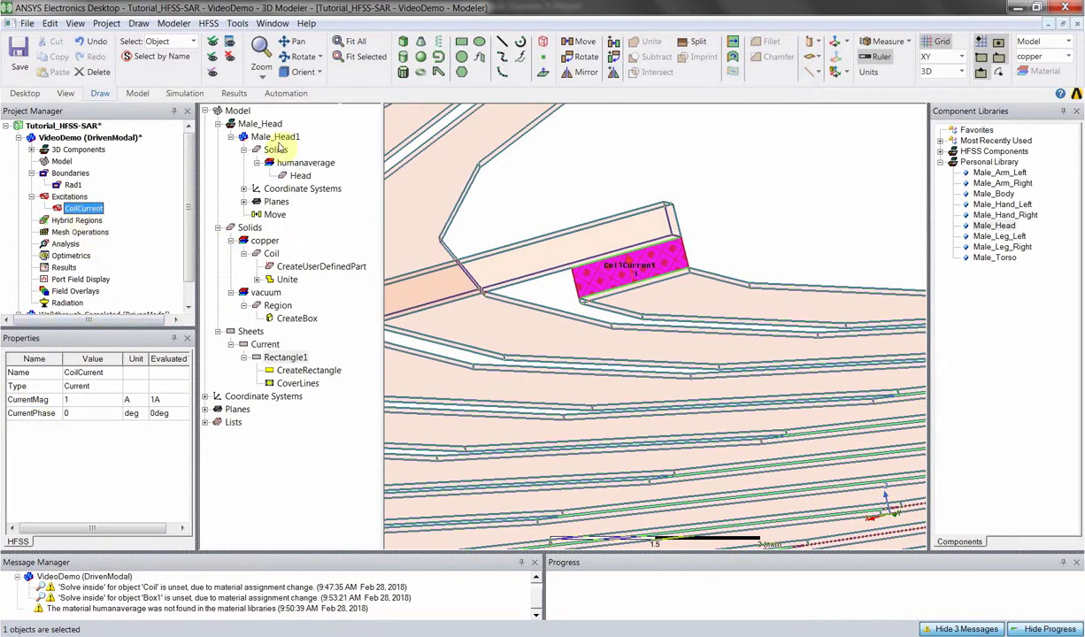
- Review the CoilCurrent magnitude and phase in the post process source settings, leaving them as they are
click(209, 23)
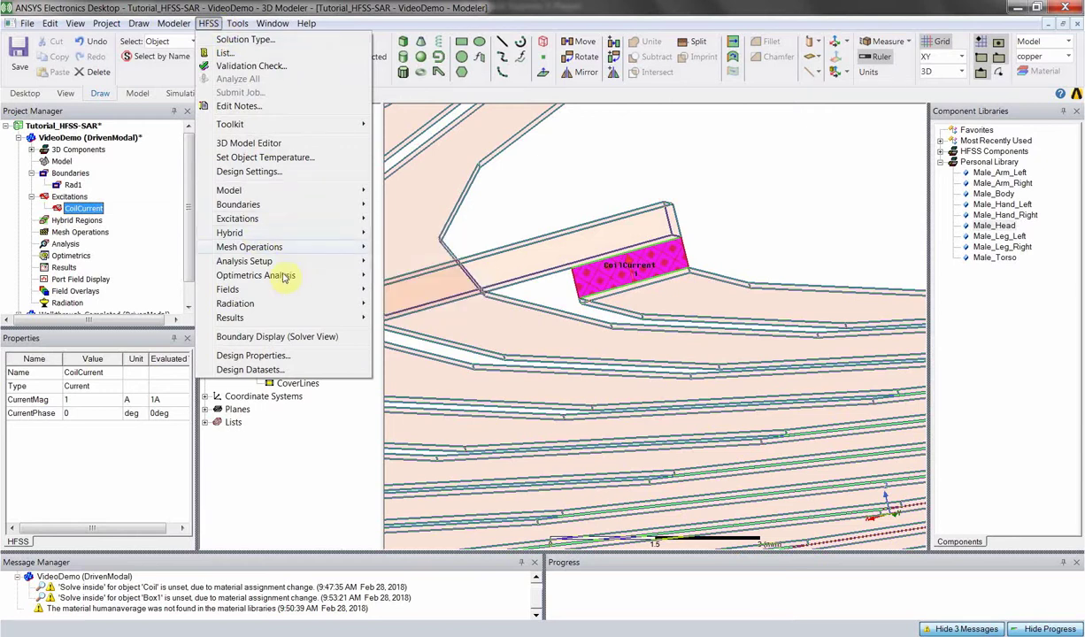
mouse_move(285, 290)
click(414, 344)
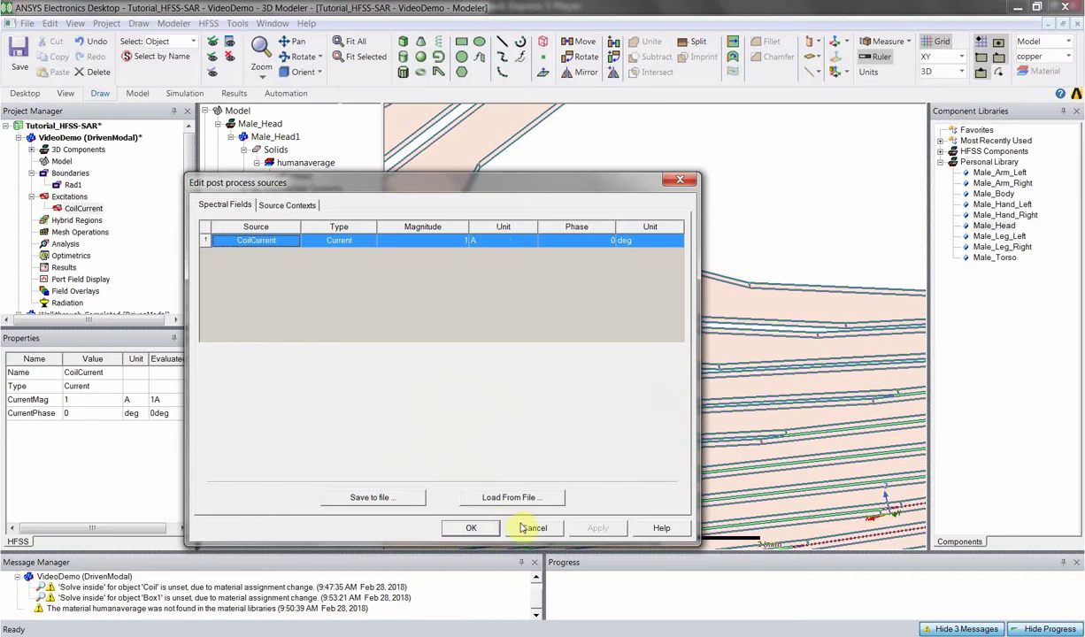
click(471, 527)
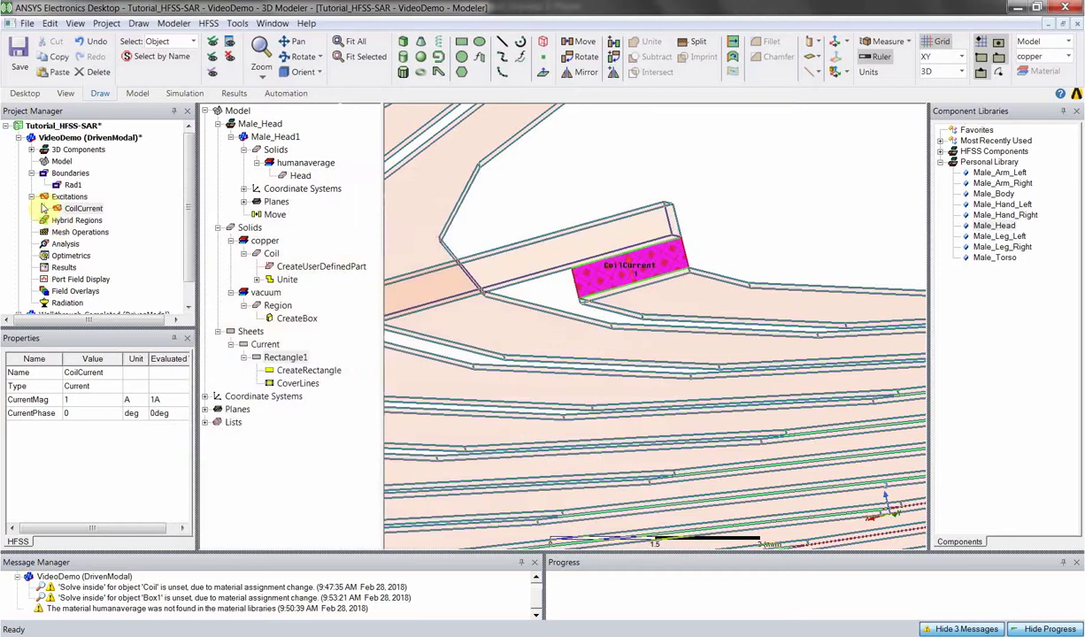
click(71, 220)
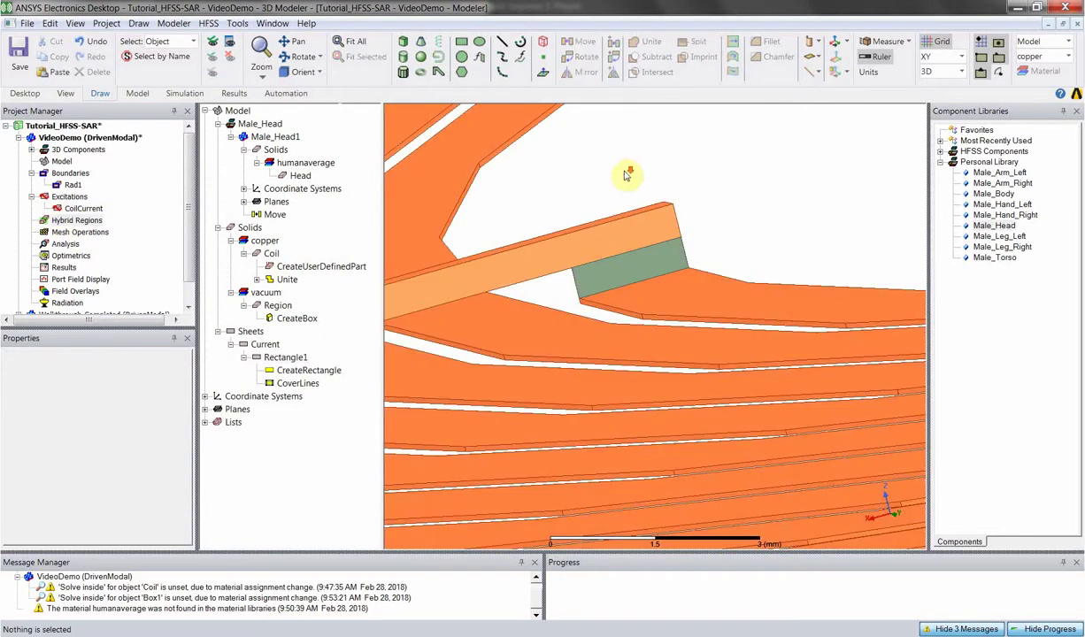
- Start a length-based mesh operation on selection for the copper coil and name it CoilMesh
scroll(626, 175, down, 8)
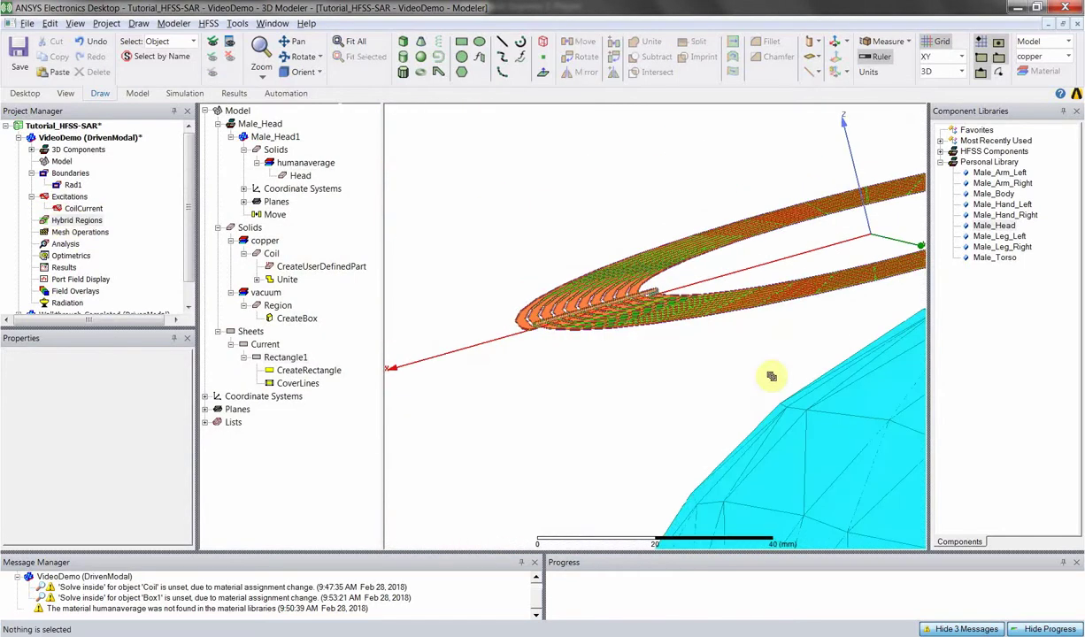
alt+drag(772, 376, 758, 383)
alt+drag(753, 140, 685, 257)
click(684, 300)
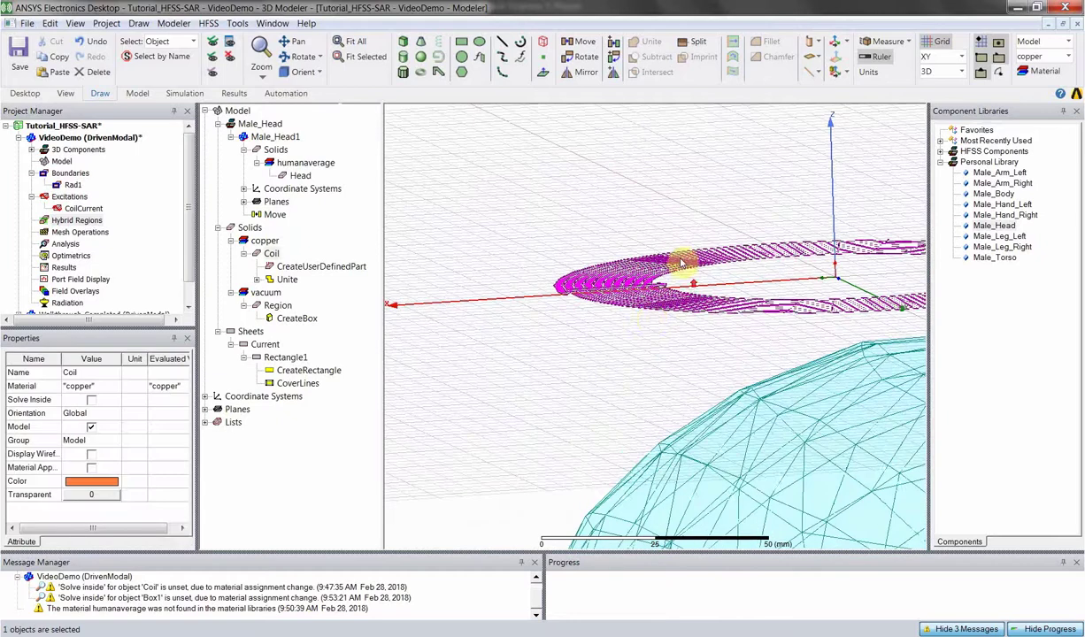
alt+drag(650, 320, 644, 300)
right_click(669, 306)
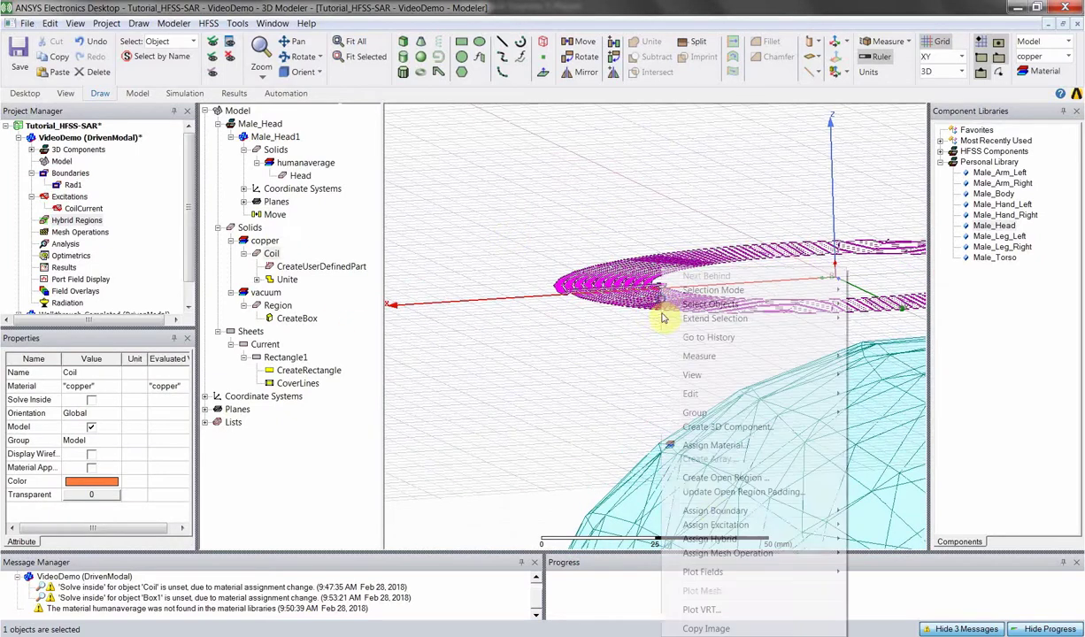
mouse_move(714, 511)
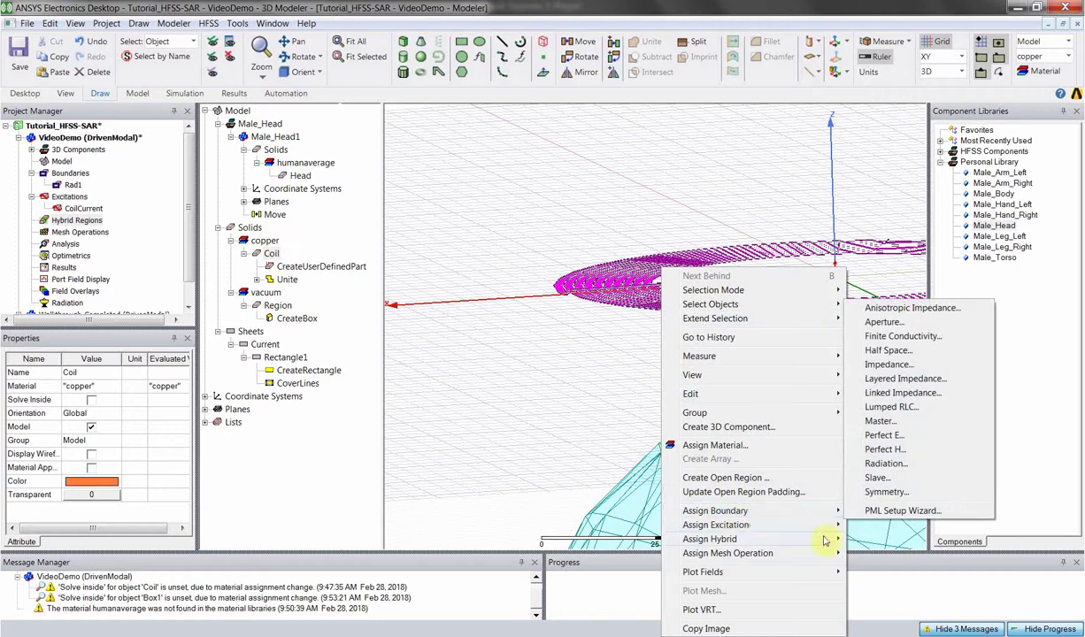
mouse_move(830, 552)
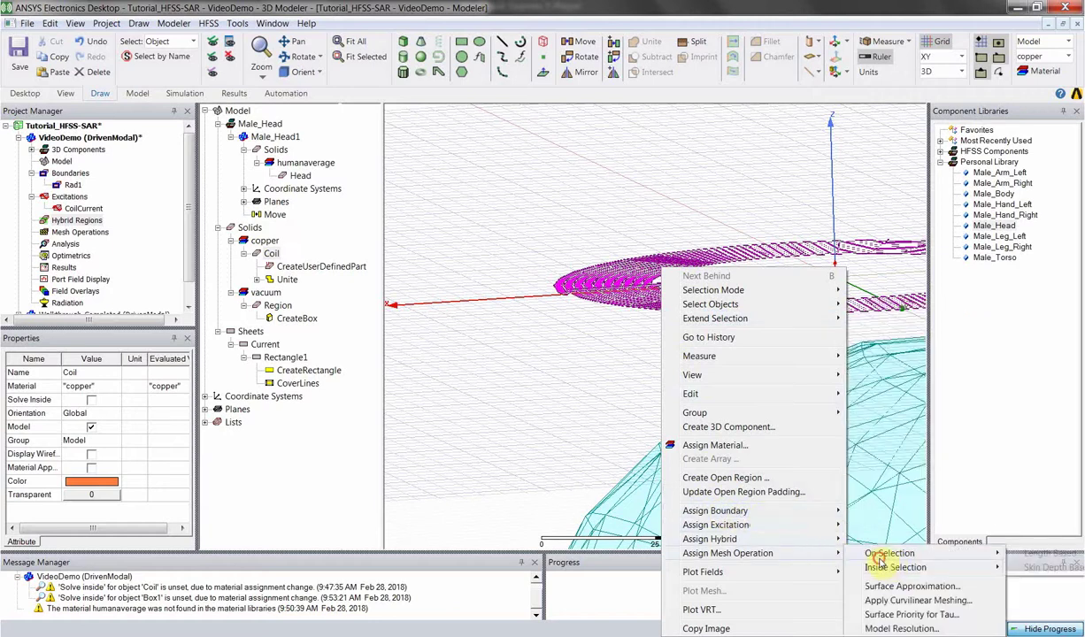
click(1035, 553)
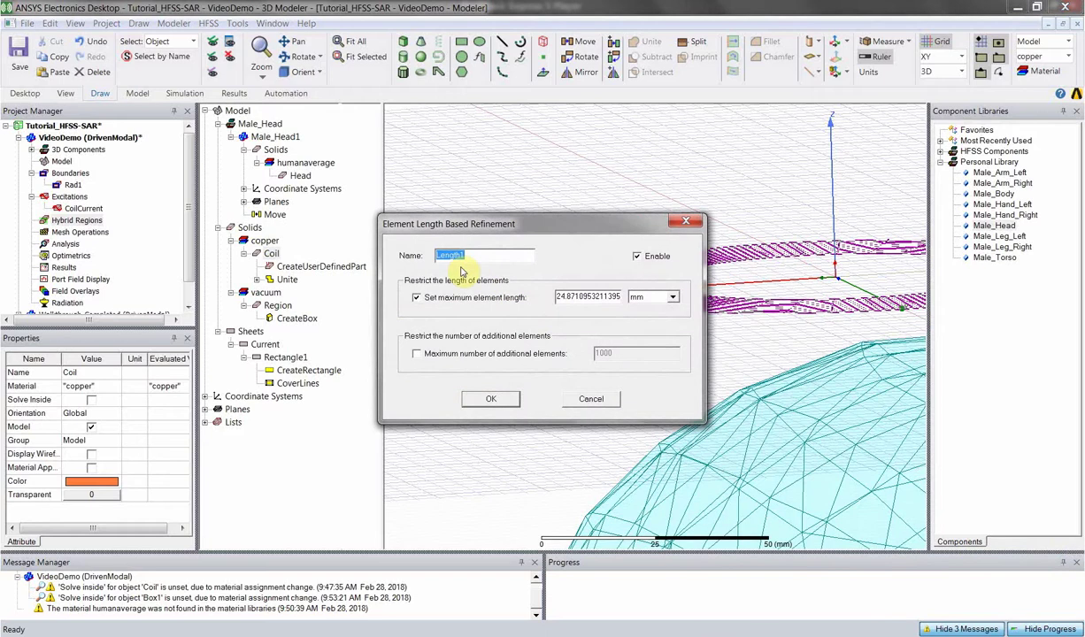
text(CoilMesh)
- Set CoilMesh's maximum element length to 20 mm and accept the refinement
click(591, 297)
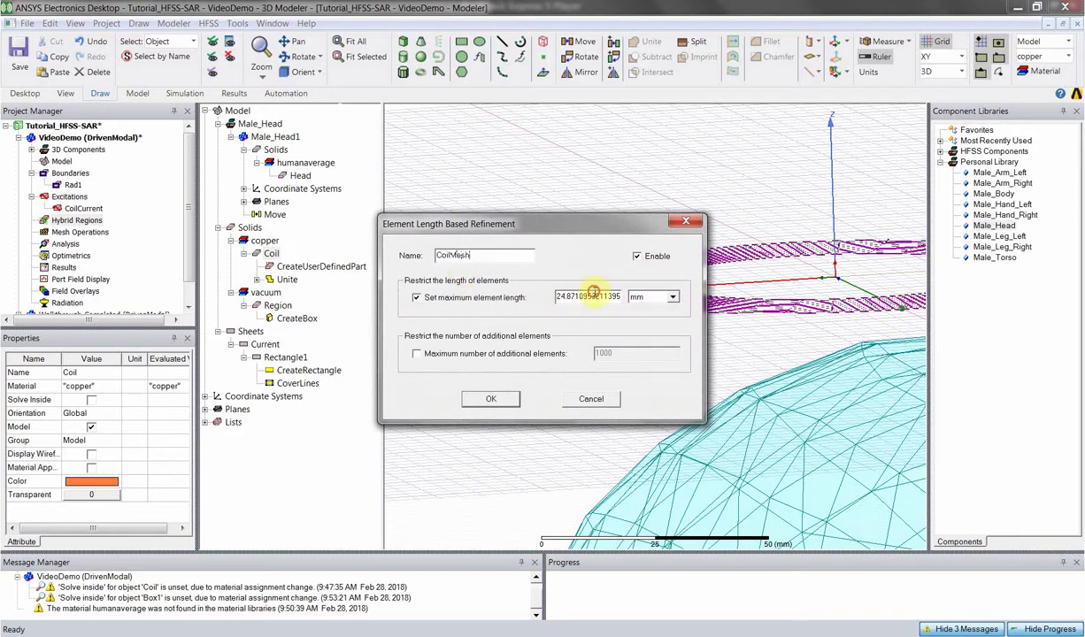
double_click(591, 296)
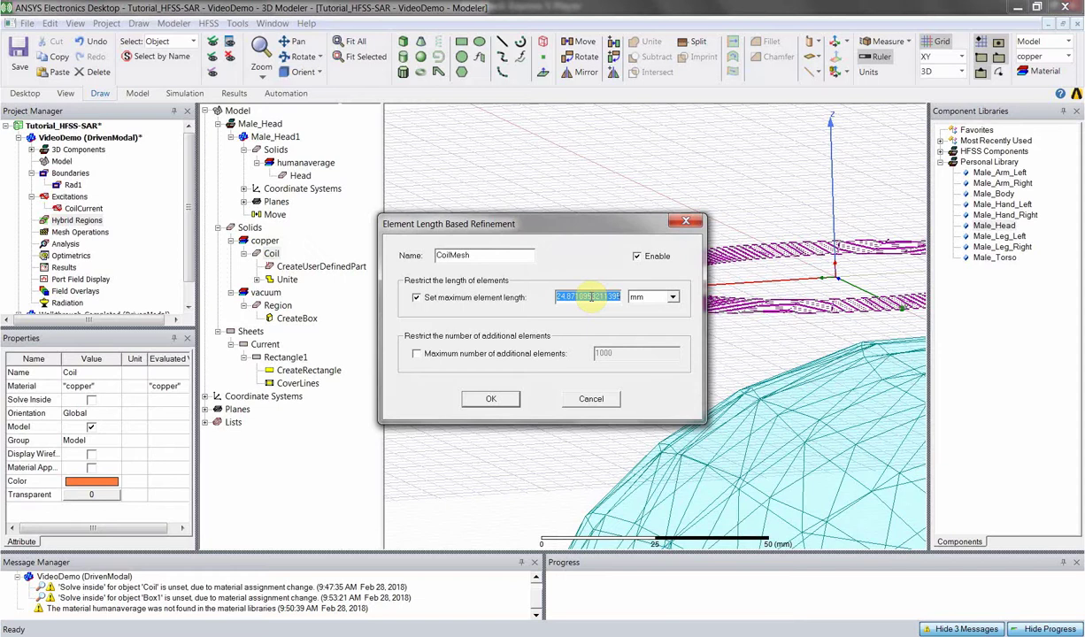
text(20)
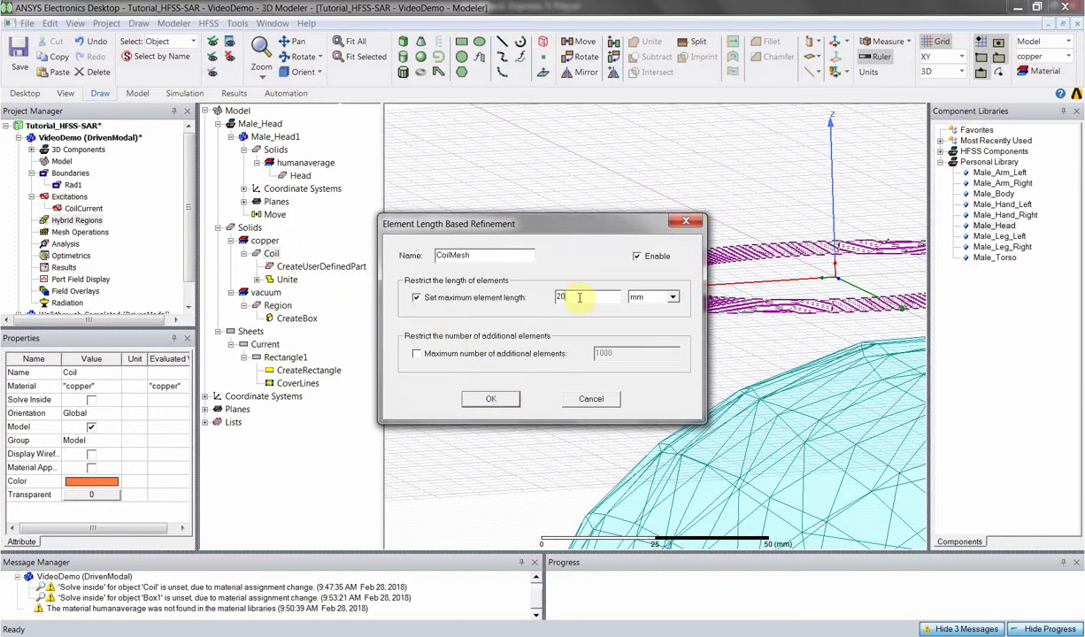
click(493, 398)
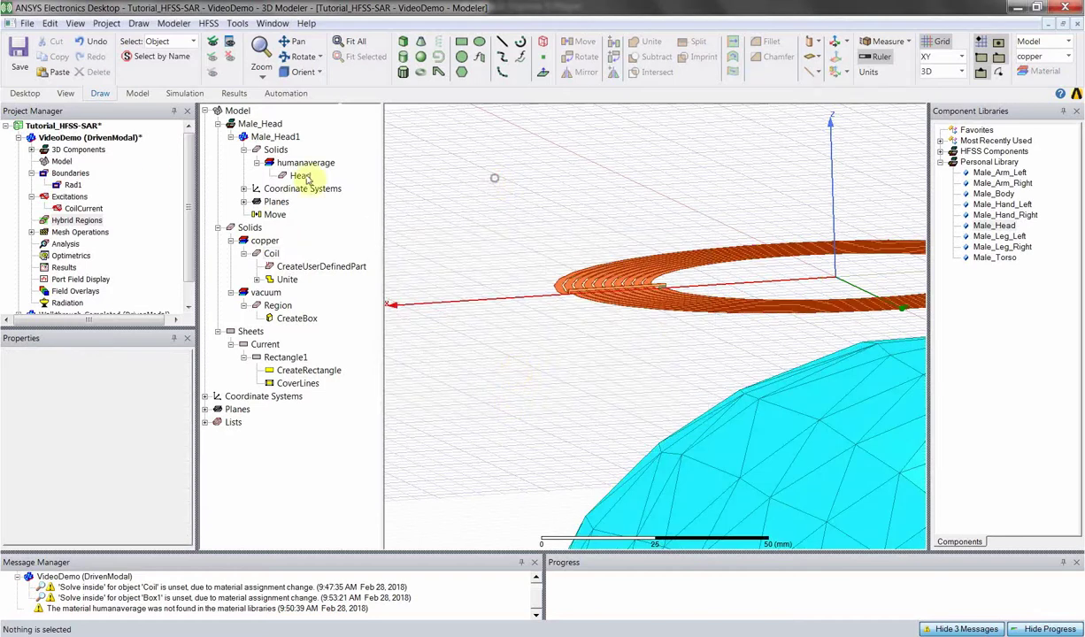
- Select the vacuum region box and bring up the commands available for it
click(485, 283)
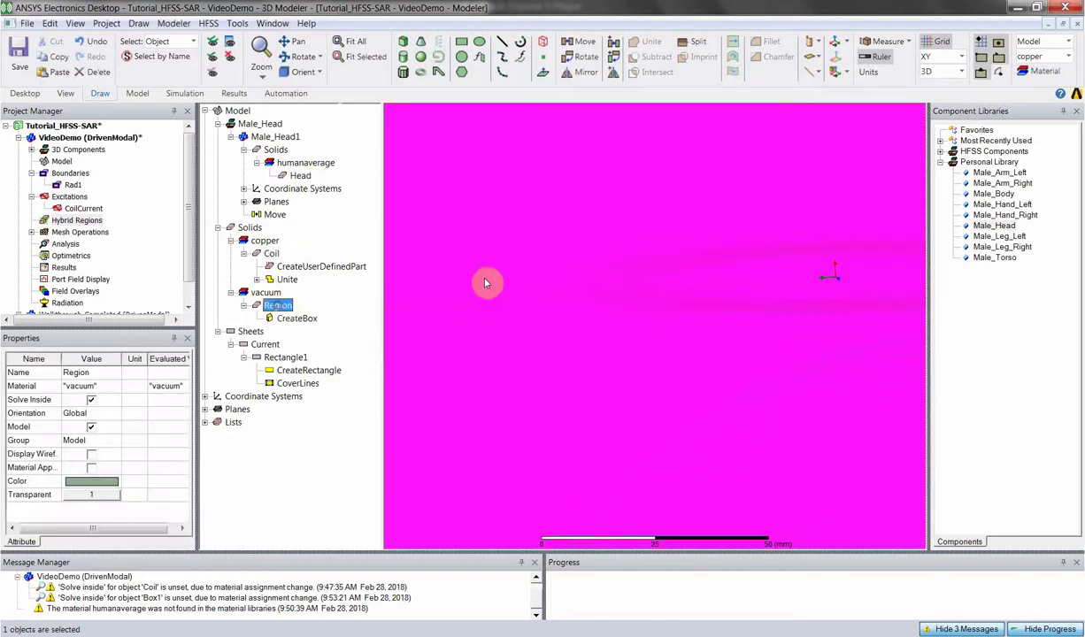
scroll(527, 292, down, 3)
right_click(508, 286)
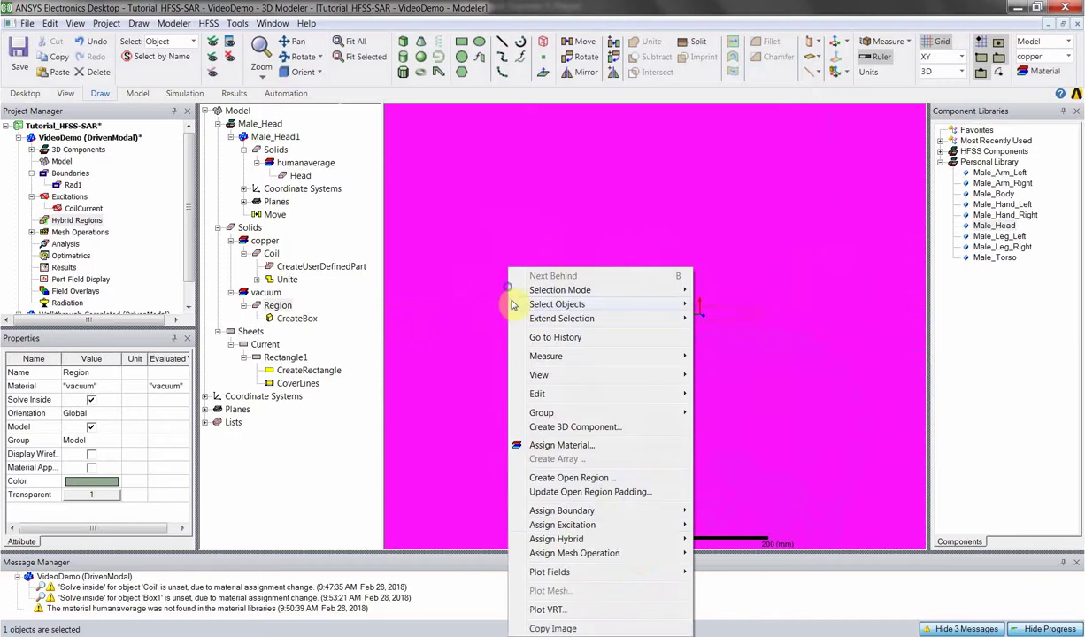
- Assign a length-based mesh refinement named RegionMesh inside the Region object with a 200 mm maximum element length
mouse_move(637, 554)
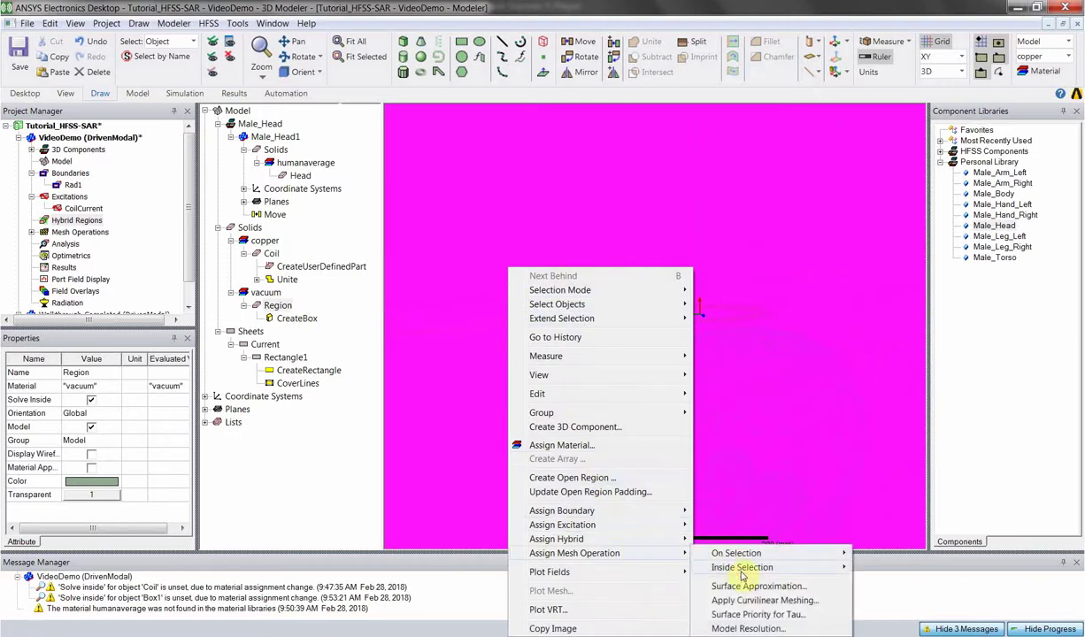
click(893, 567)
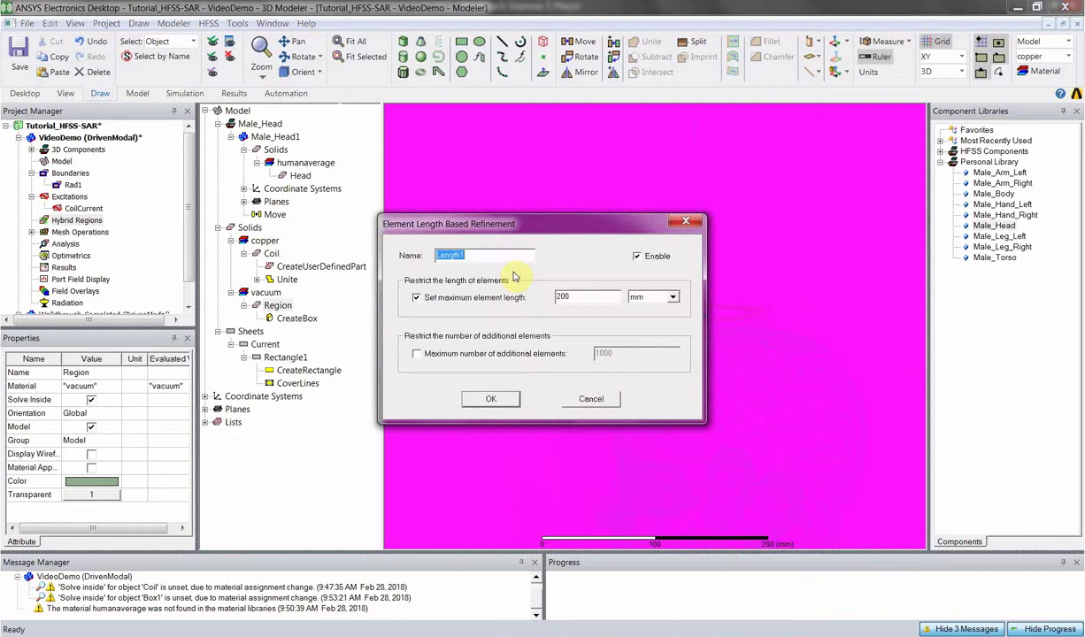
text(RegionMesh)
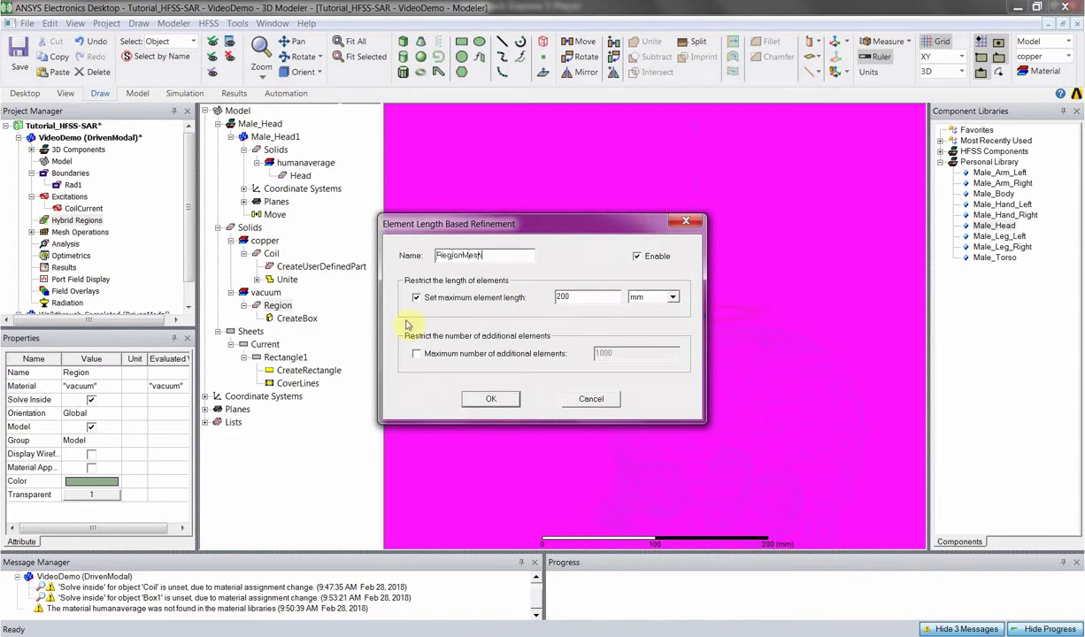
click(594, 298)
click(492, 397)
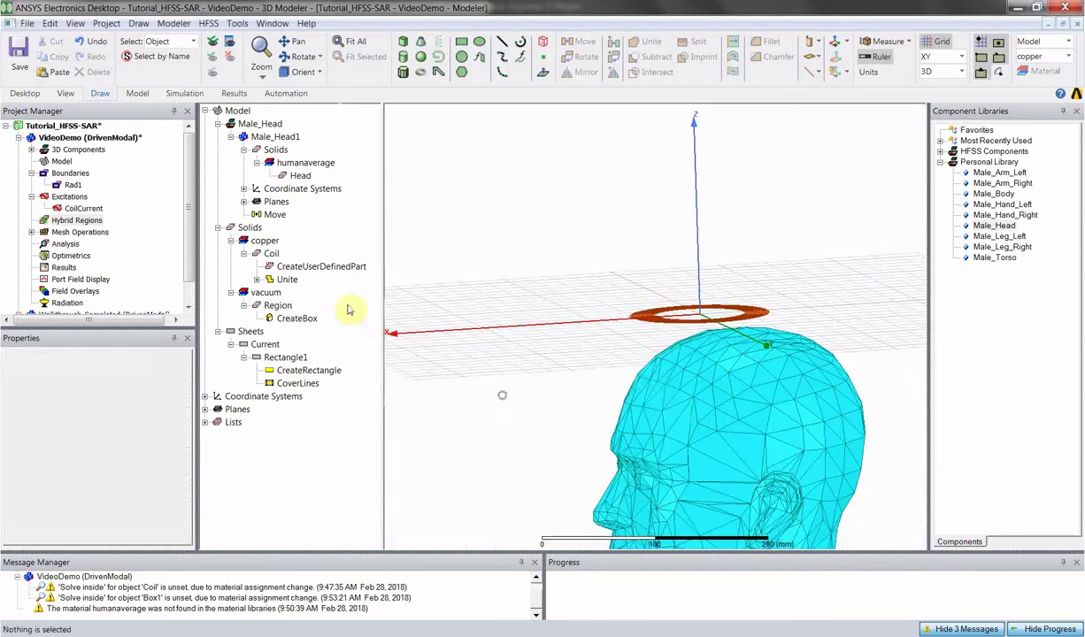
- Review the mesh operations defined in the VideoDemo design
click(32, 232)
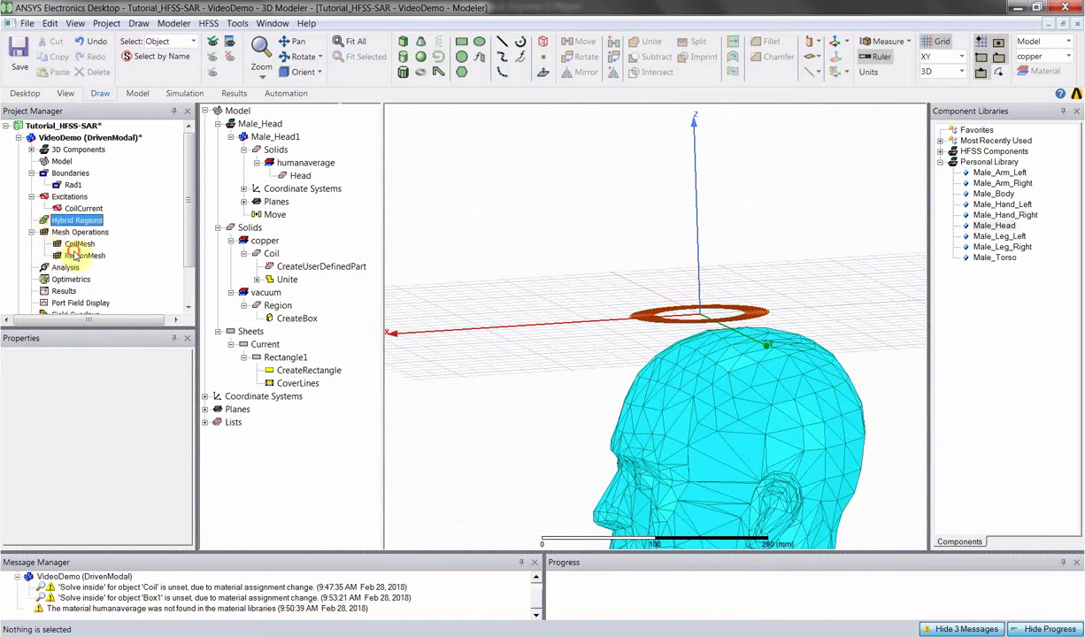
click(74, 255)
click(32, 231)
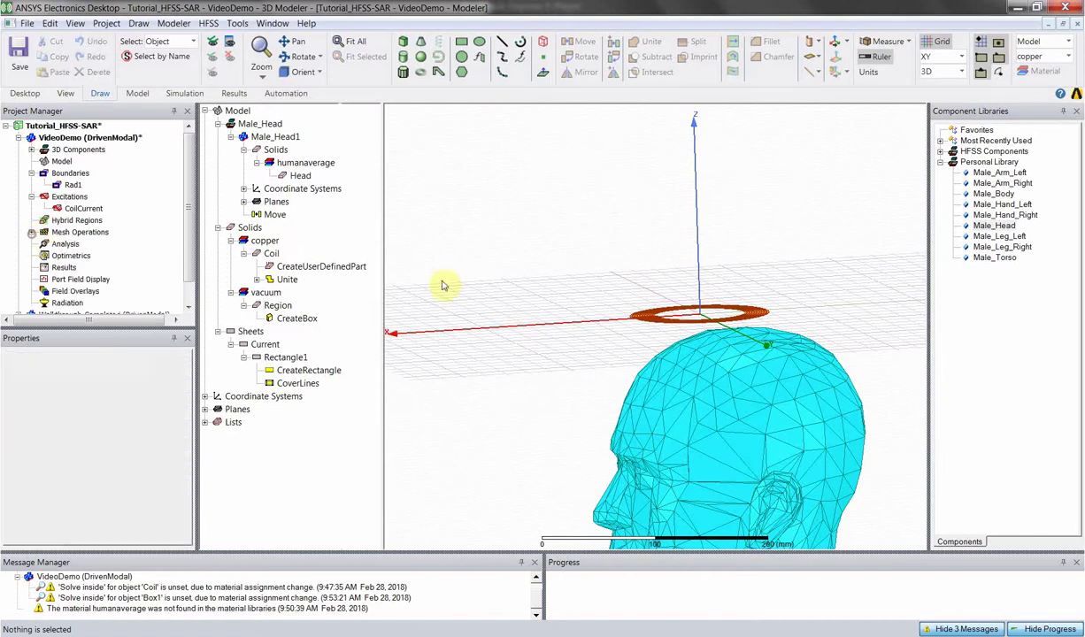
scroll(654, 261, down, 3)
scroll(673, 301, up, 4)
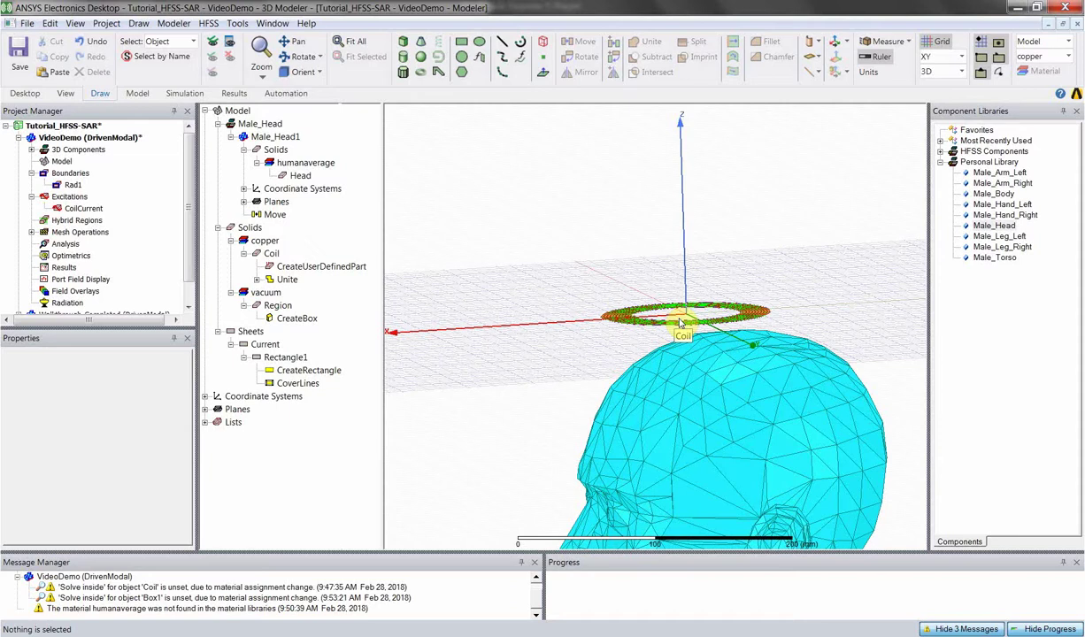
scroll(639, 354, up, 3)
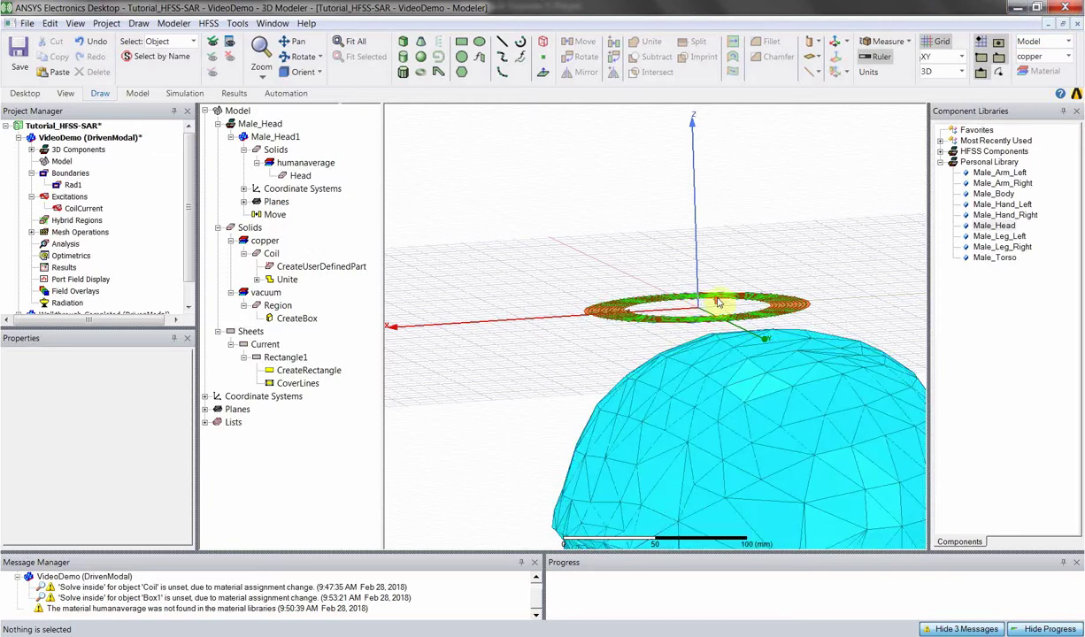
alt+drag(718, 302, 228, 332)
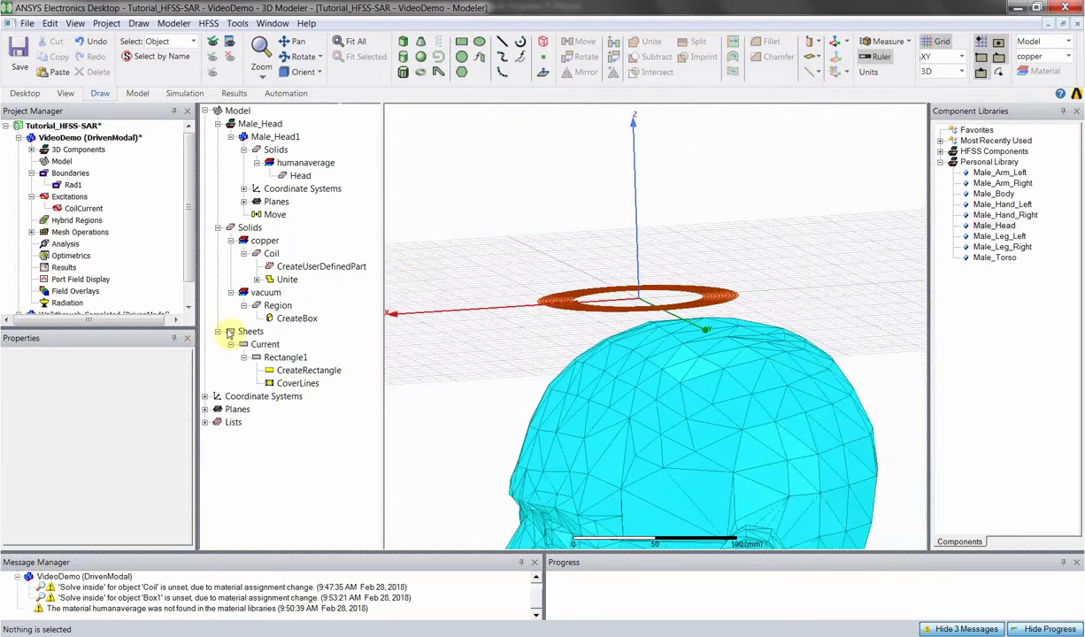
click(244, 306)
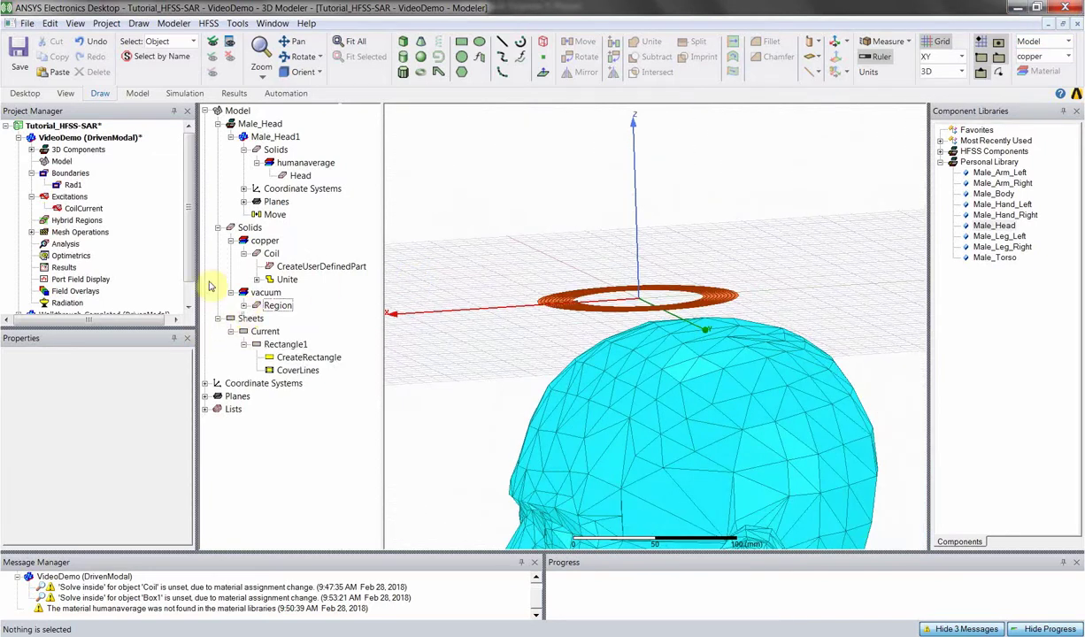
click(64, 243)
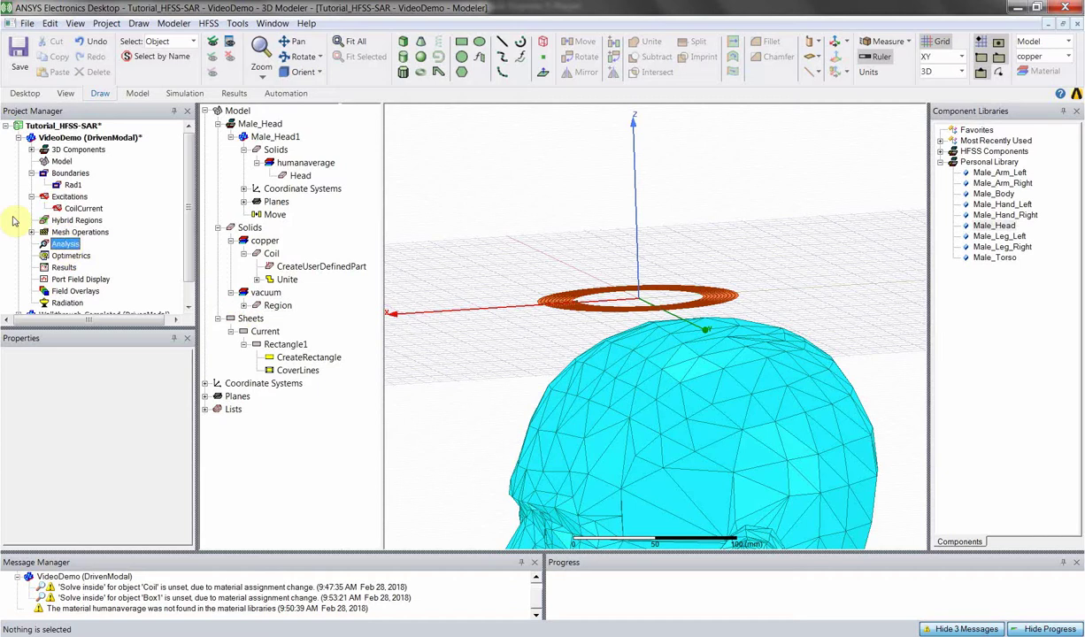
right_click(64, 245)
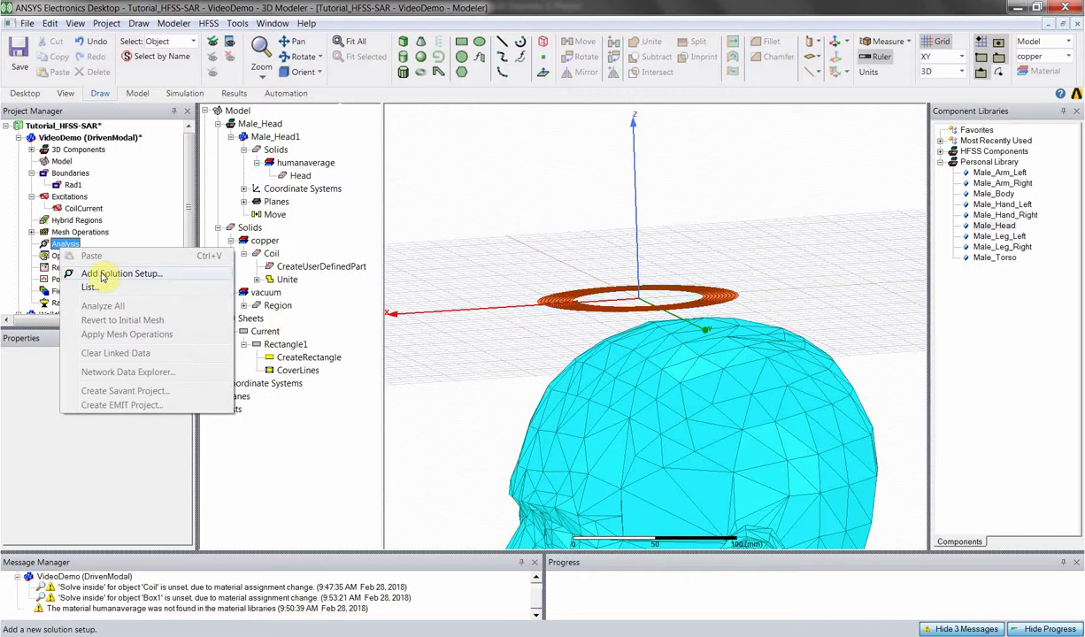
click(469, 214)
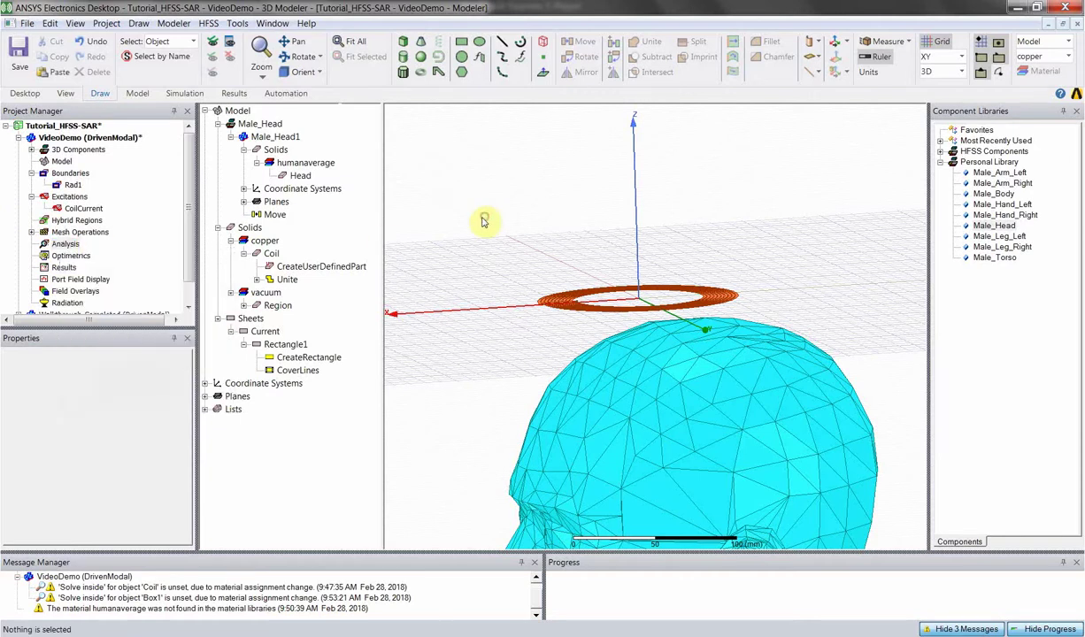
- Add a driven solution setup with a 300 kHz adaptive frequency and a maximum of 10 passes
right_click(55, 244)
click(110, 262)
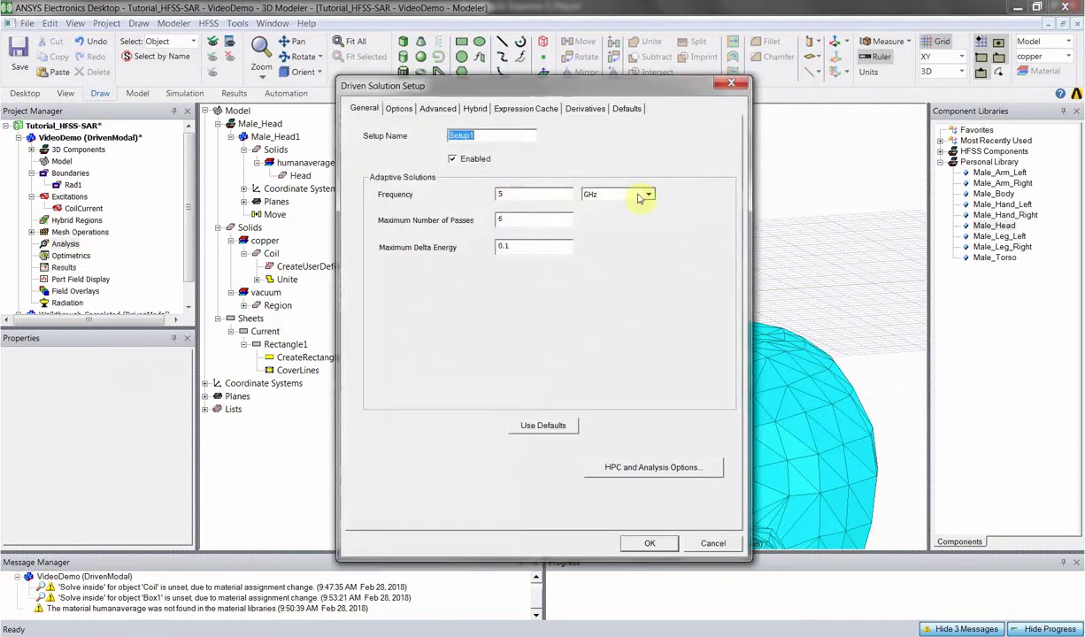
double_click(522, 195)
text(300)
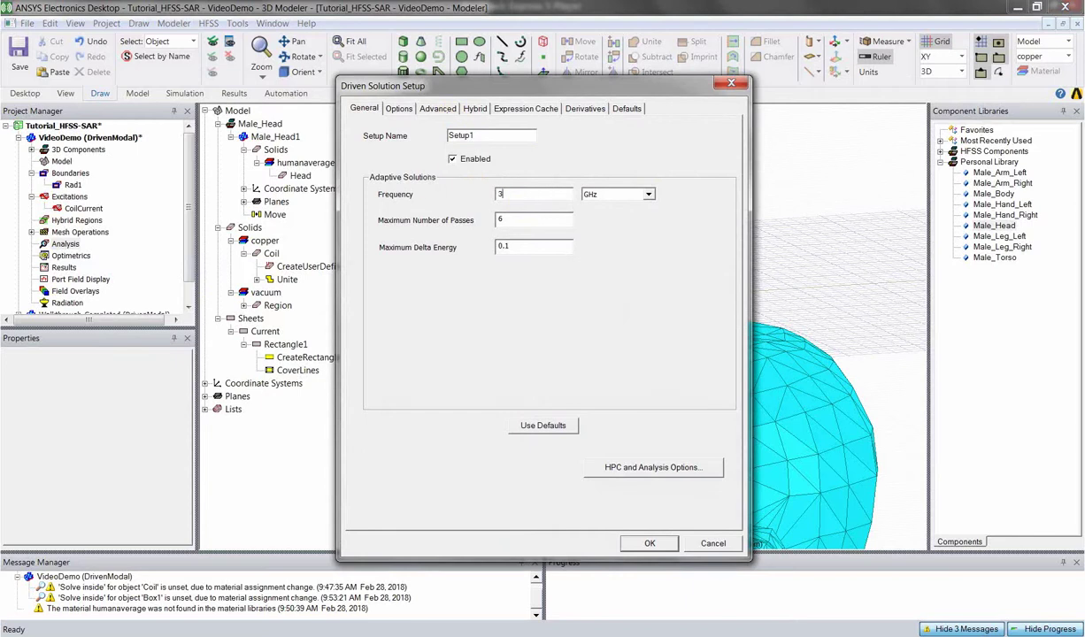
click(610, 195)
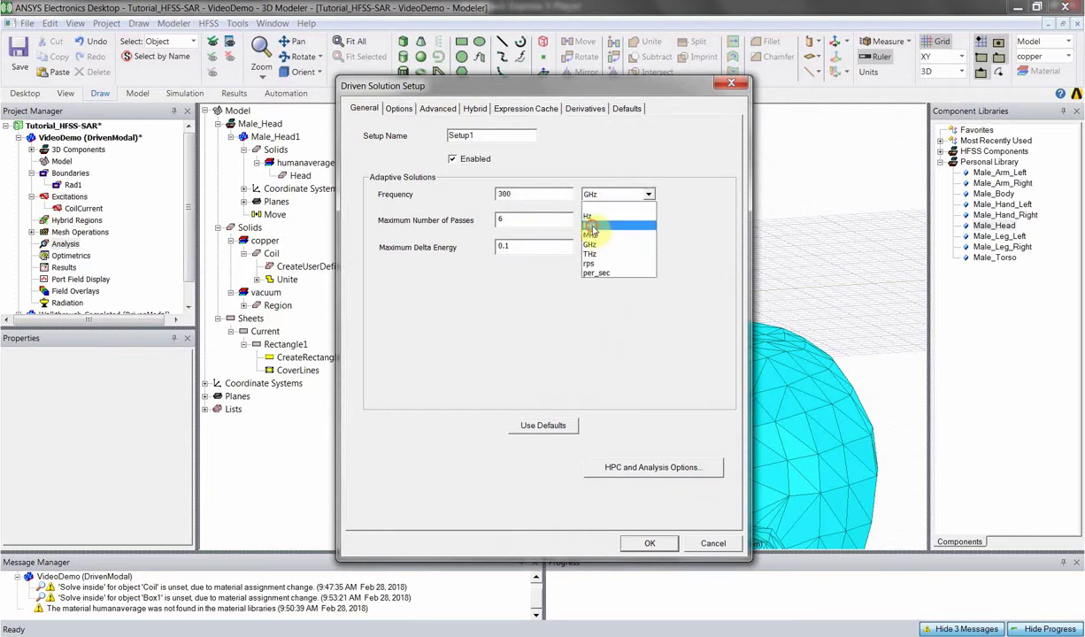
click(595, 218)
double_click(501, 222)
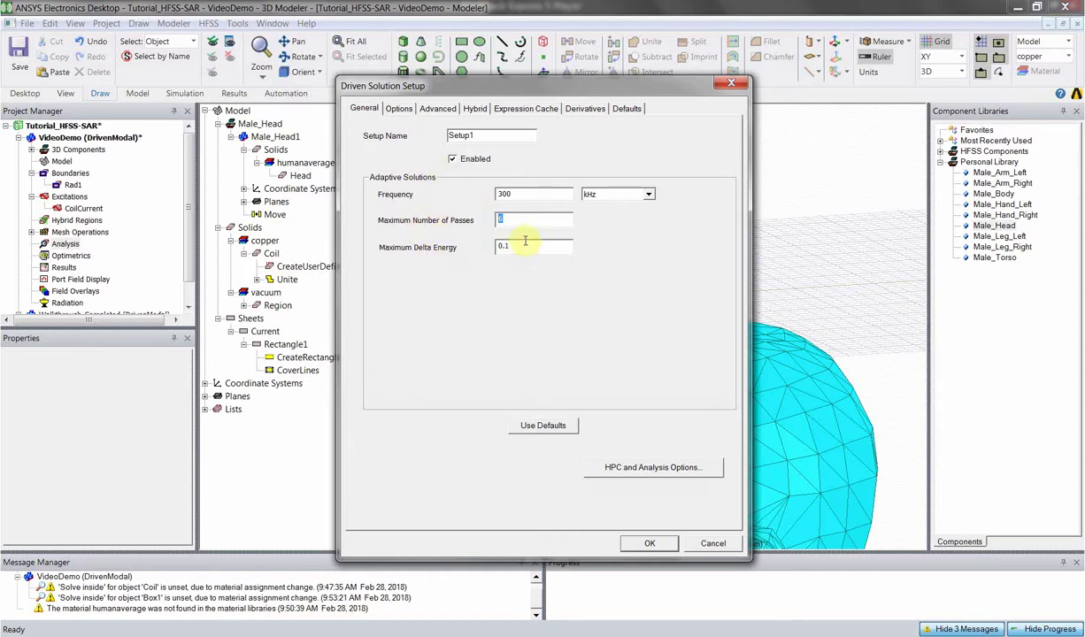
text(10)
- Set the setup's maximum delta energy to 0.1
double_click(497, 245)
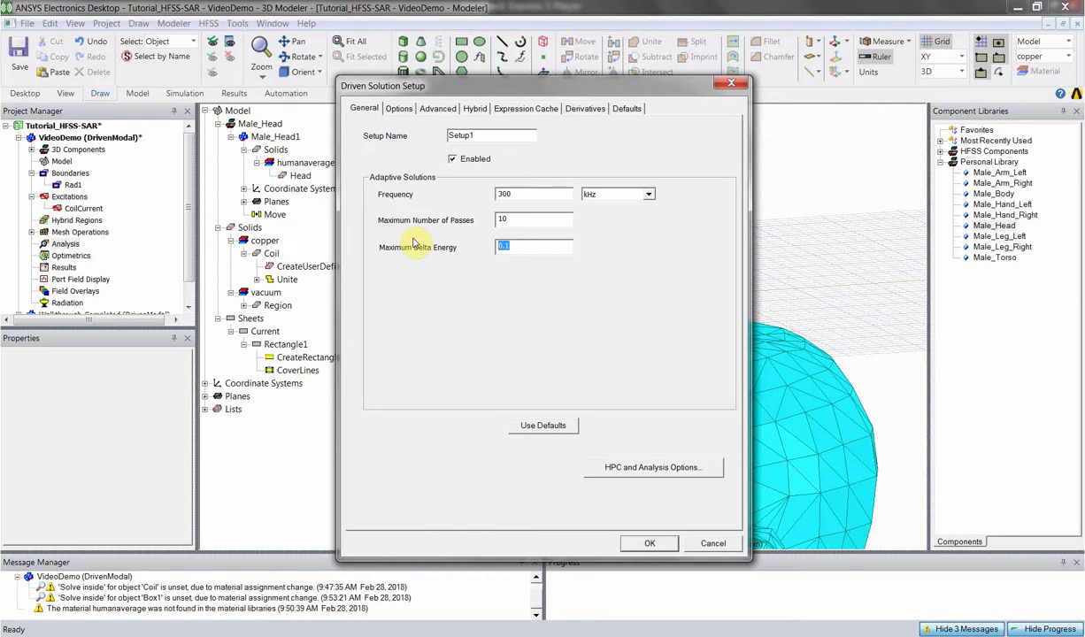
text(0)
key(BackSpace)
text(0.000000)
key(BackSpace)
key(BackSpace)
key(BackSpace)
key(BackSpace)
key(BackSpace)
key(BackSpace)
key(BackSpace)
text(.1)
- Set the minimum number of adaptive passes to 5 in the solution setup
click(396, 113)
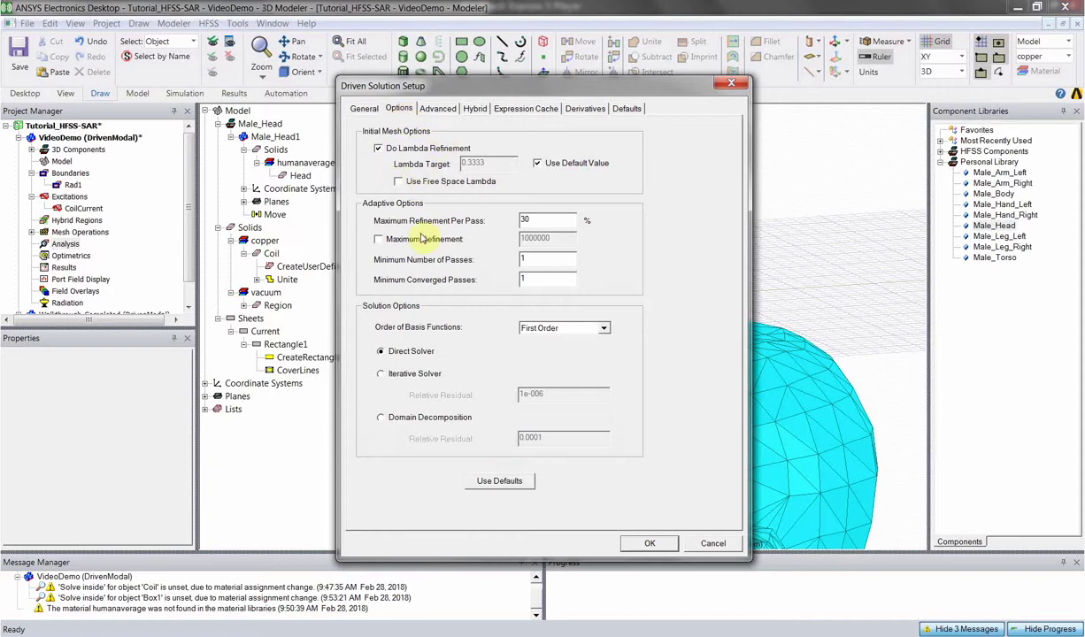
double_click(531, 259)
text(2)
text(5)
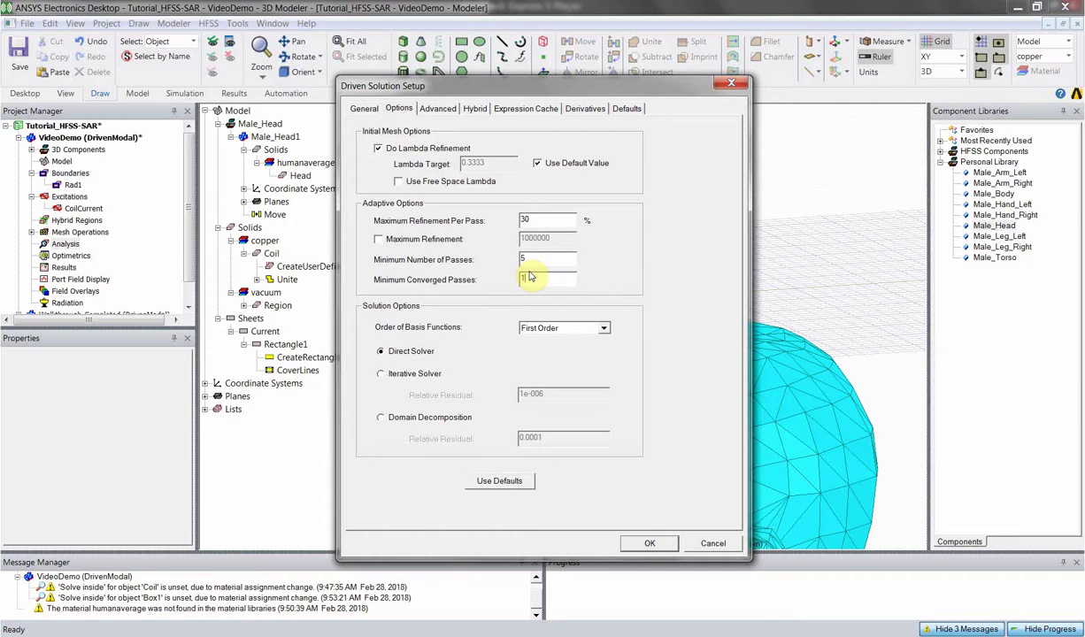
click(366, 110)
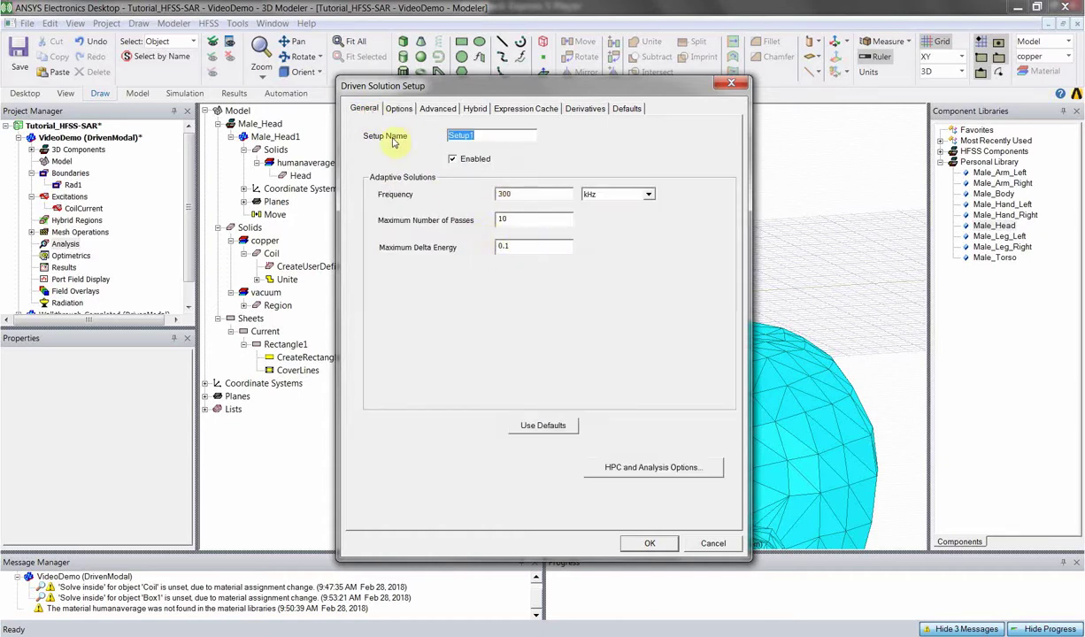
click(395, 109)
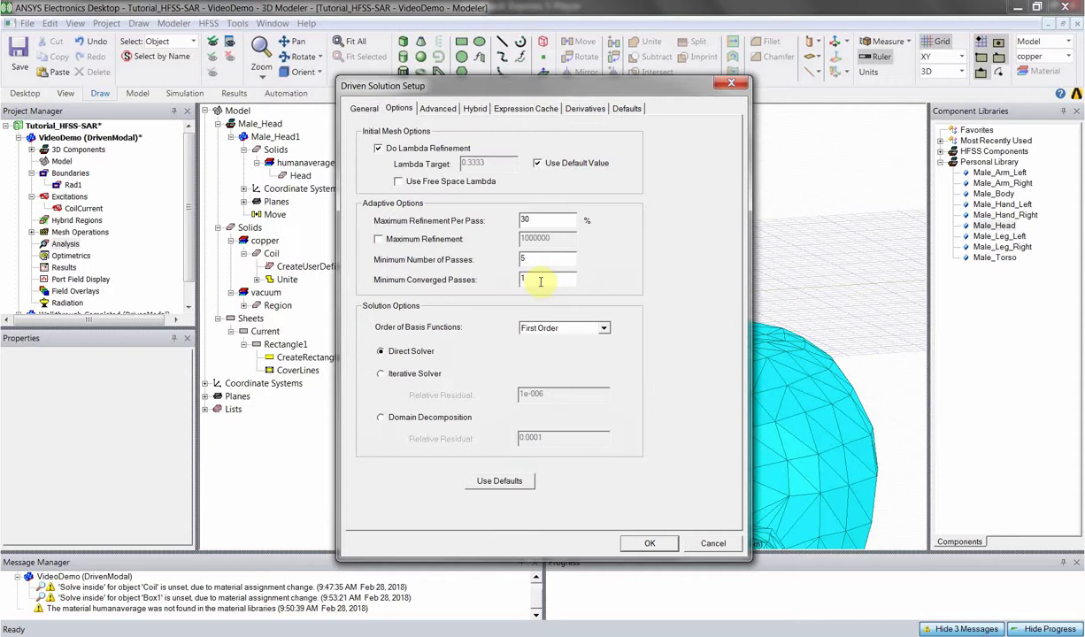
- Choose the Iterative Solver for the solution setup
drag(540, 282, 456, 285)
click(530, 281)
click(381, 375)
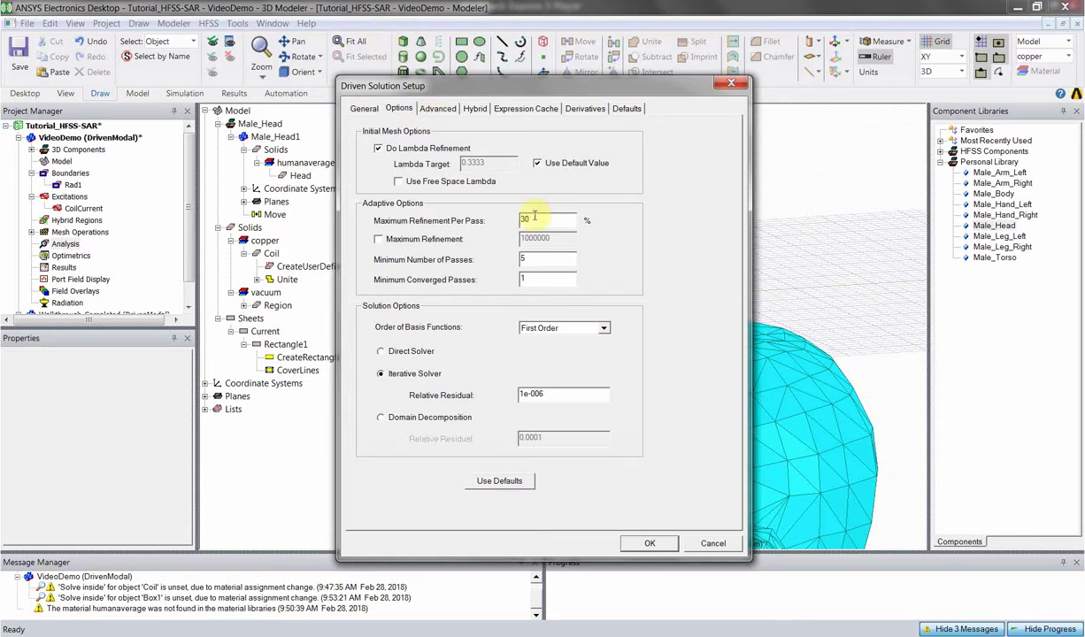
- Review the advanced, hybrid, expression cache, derivatives and defaults settings, and create the solution setup
click(437, 108)
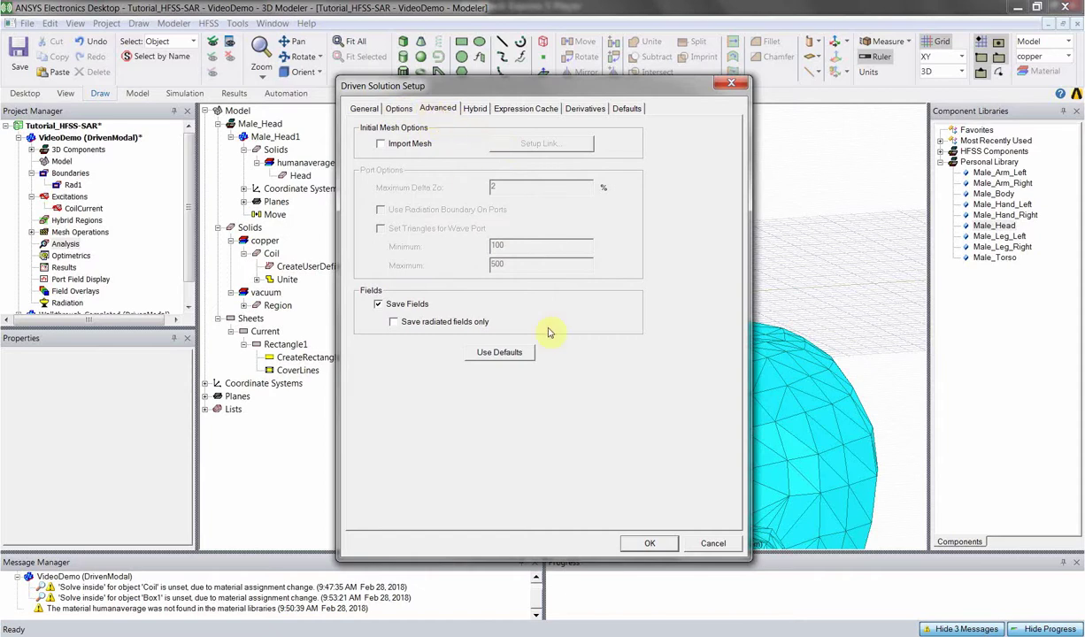
click(475, 109)
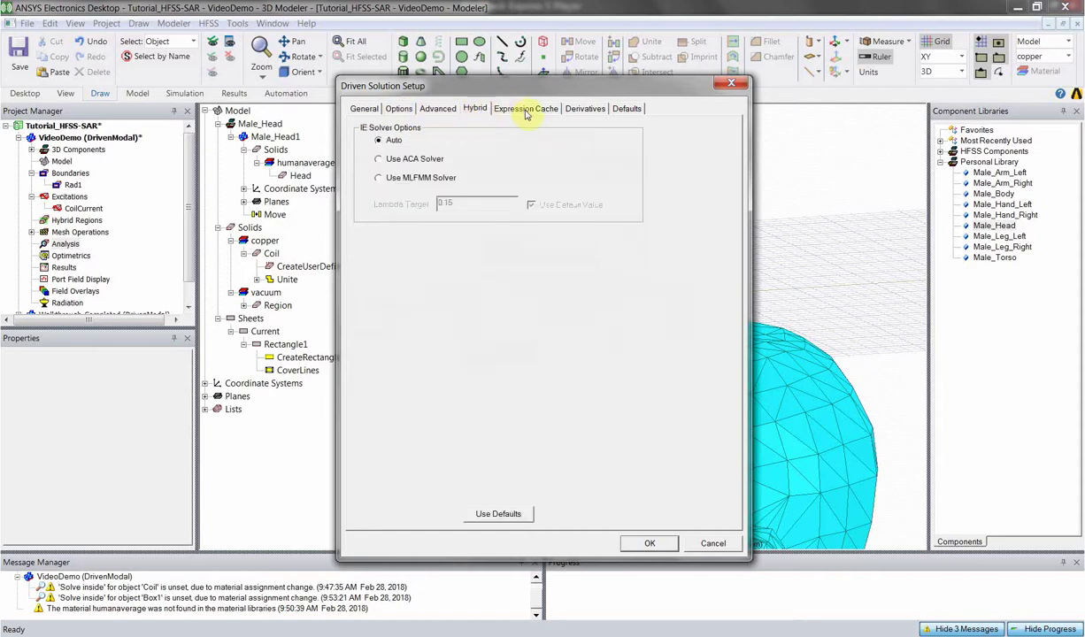
click(525, 109)
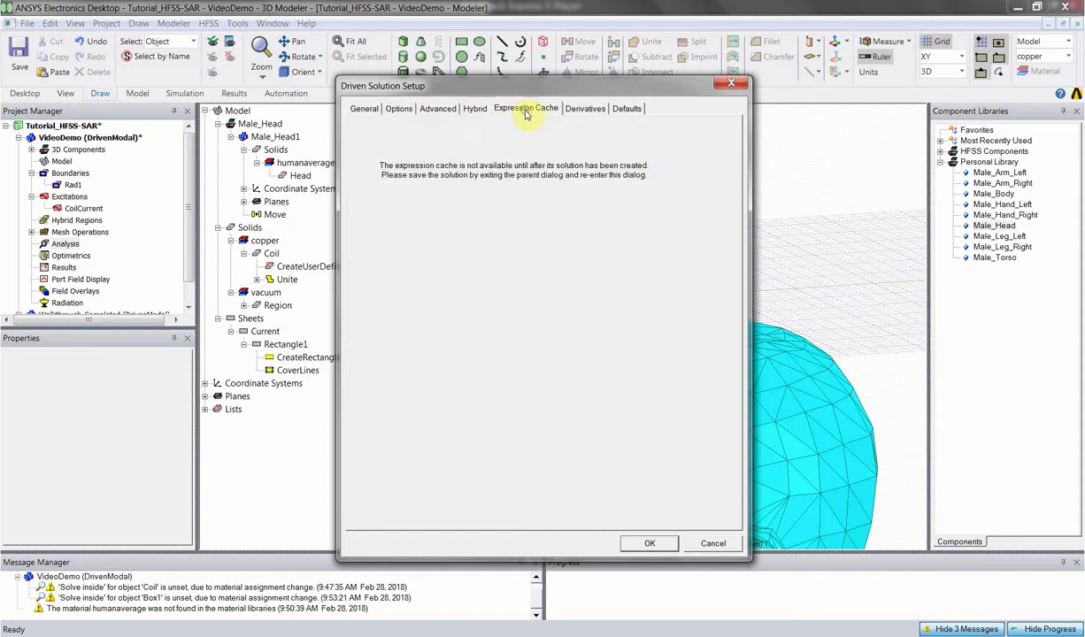
click(579, 109)
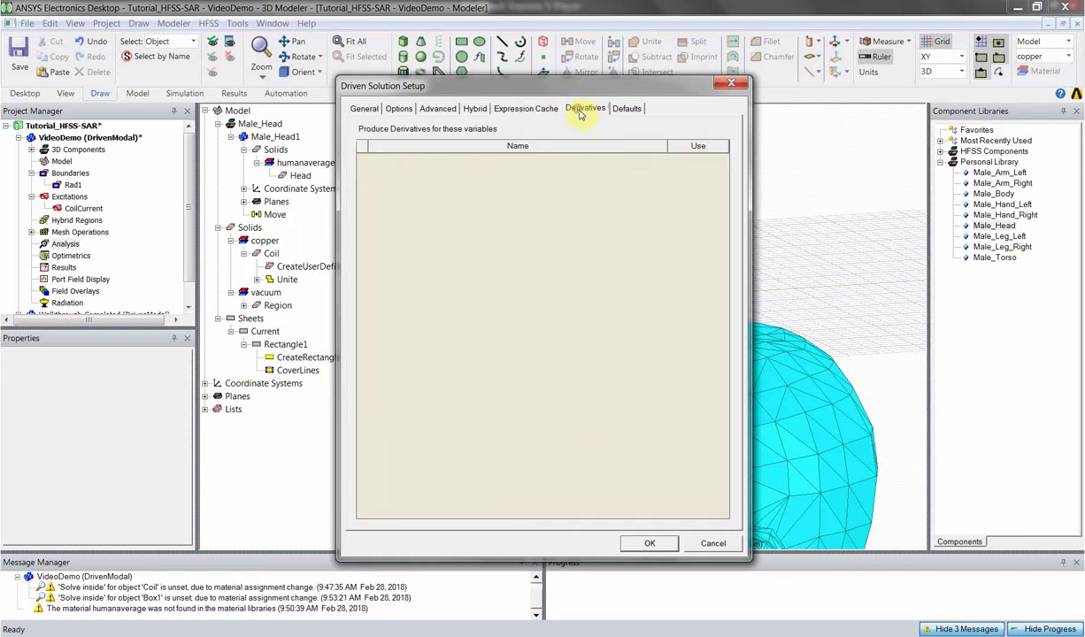
click(628, 109)
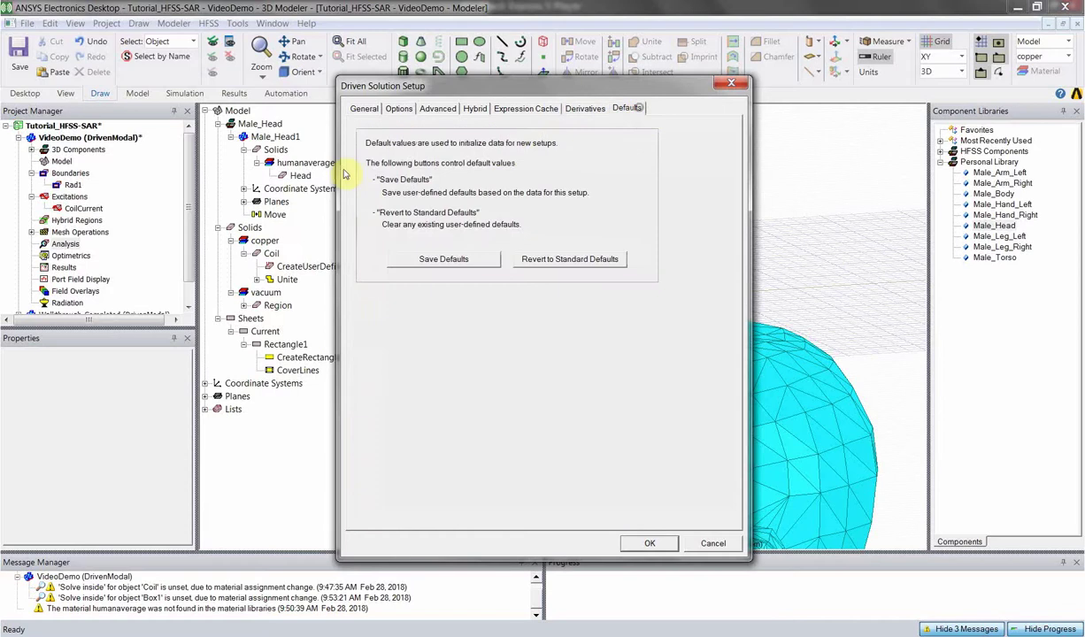
click(528, 110)
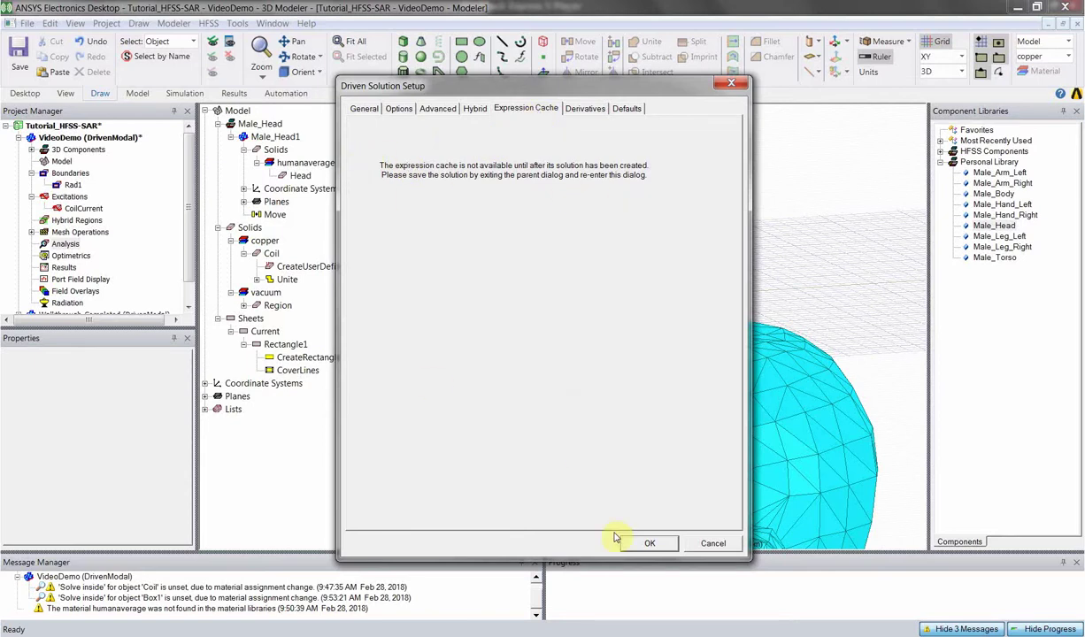
click(644, 544)
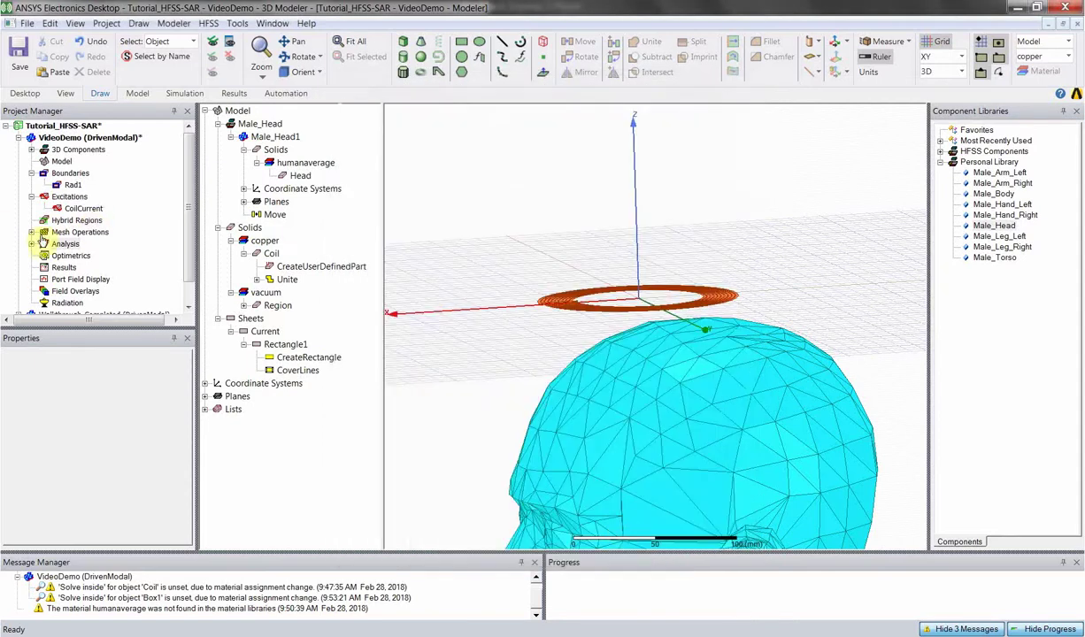
- Reopen Setup1 to inspect its expression cache settings and close it without changes
click(33, 244)
double_click(76, 254)
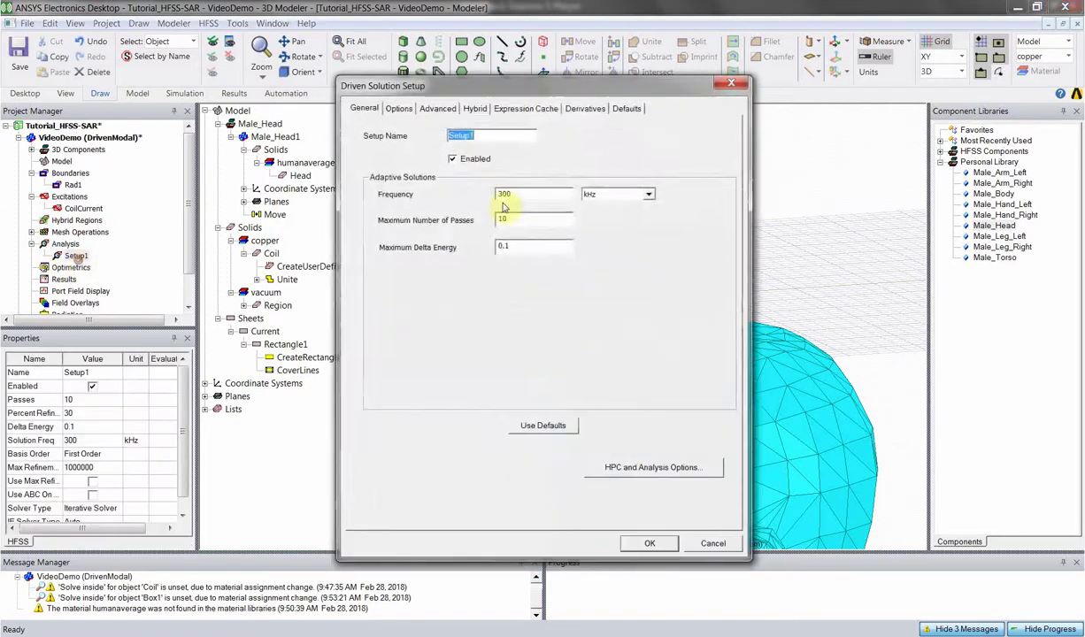
click(534, 107)
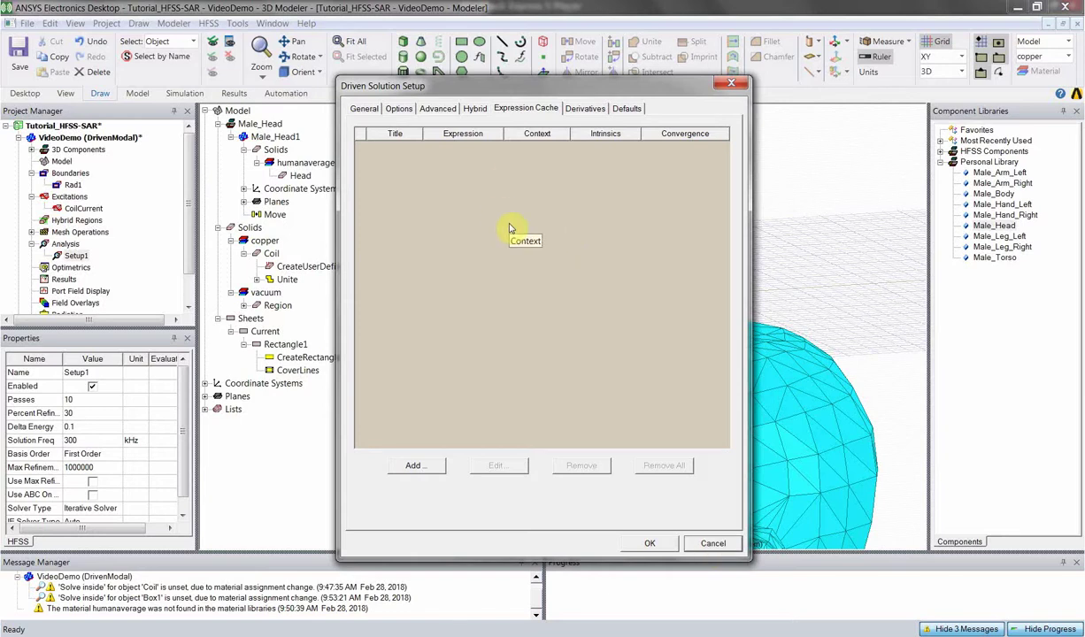
click(699, 544)
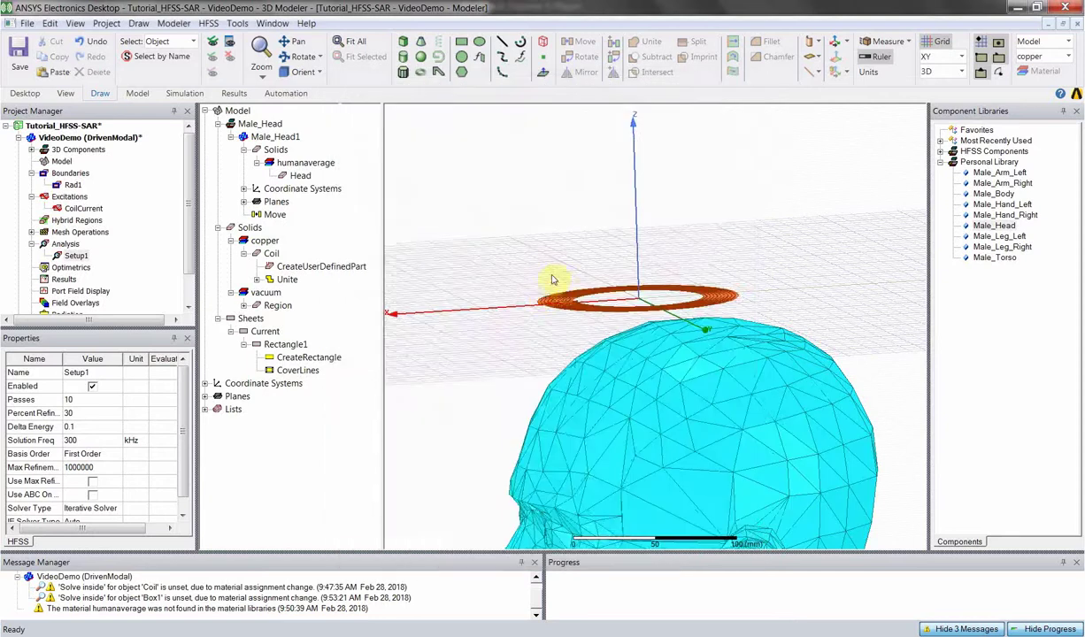
- Draw a line along the Z axis from the origin (0, 0, 0) to (0, 0, 100) mm
alt+drag(551, 280, 581, 209)
scroll(632, 221, up, 3)
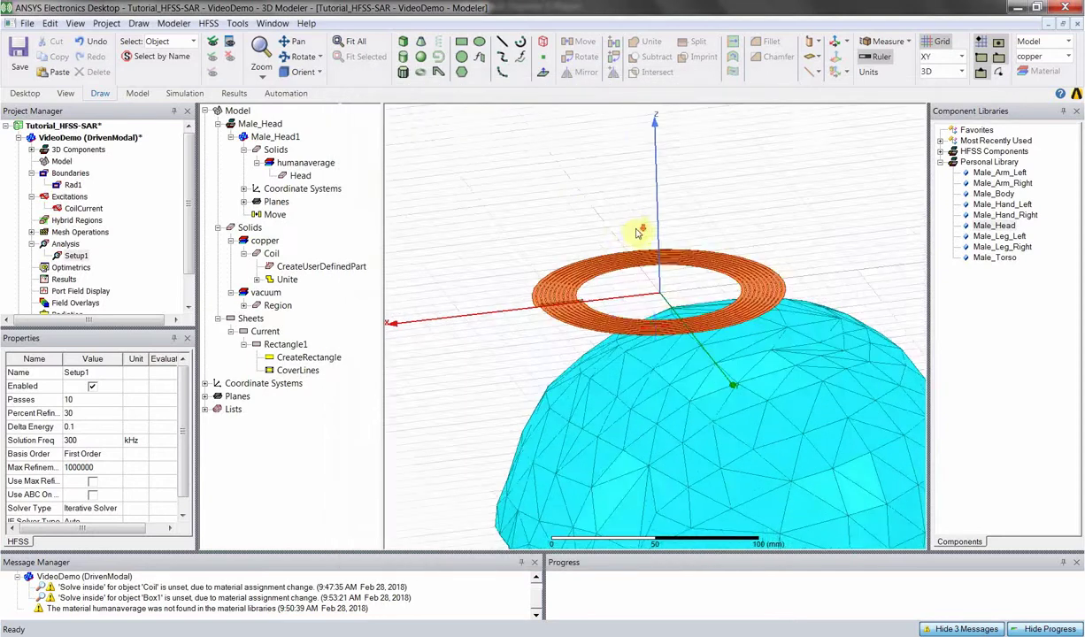
click(489, 42)
scroll(625, 257, up, 3)
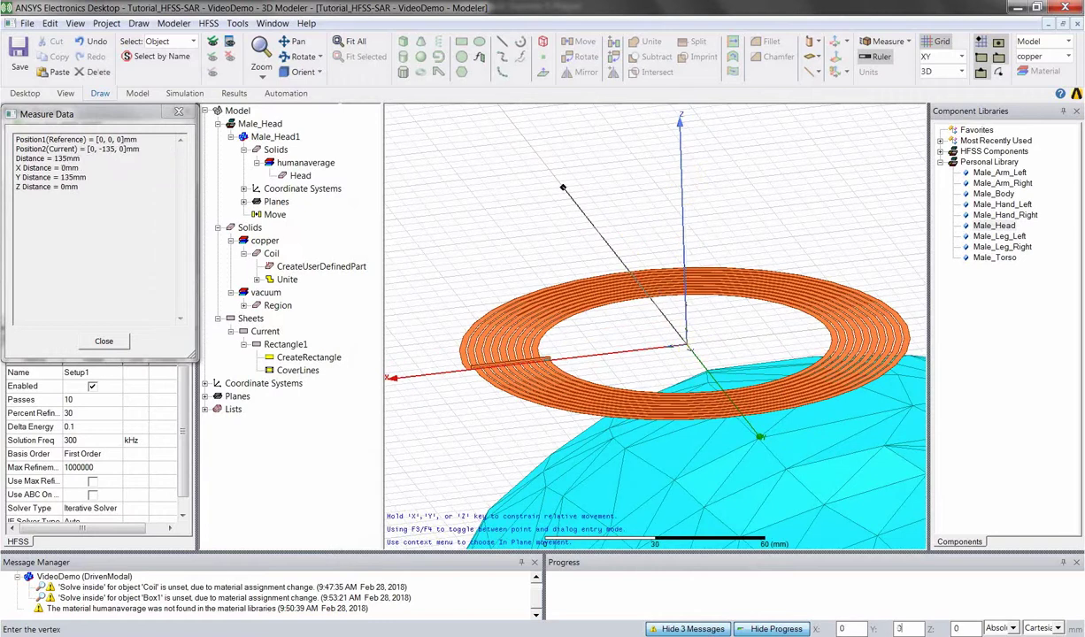
click(963, 629)
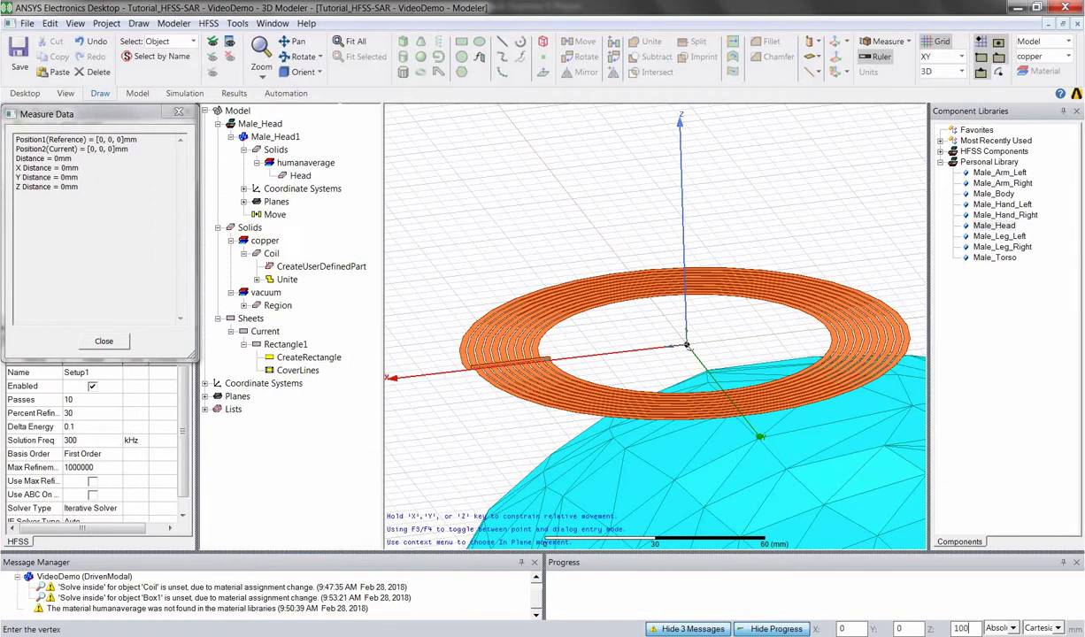
key(Return)
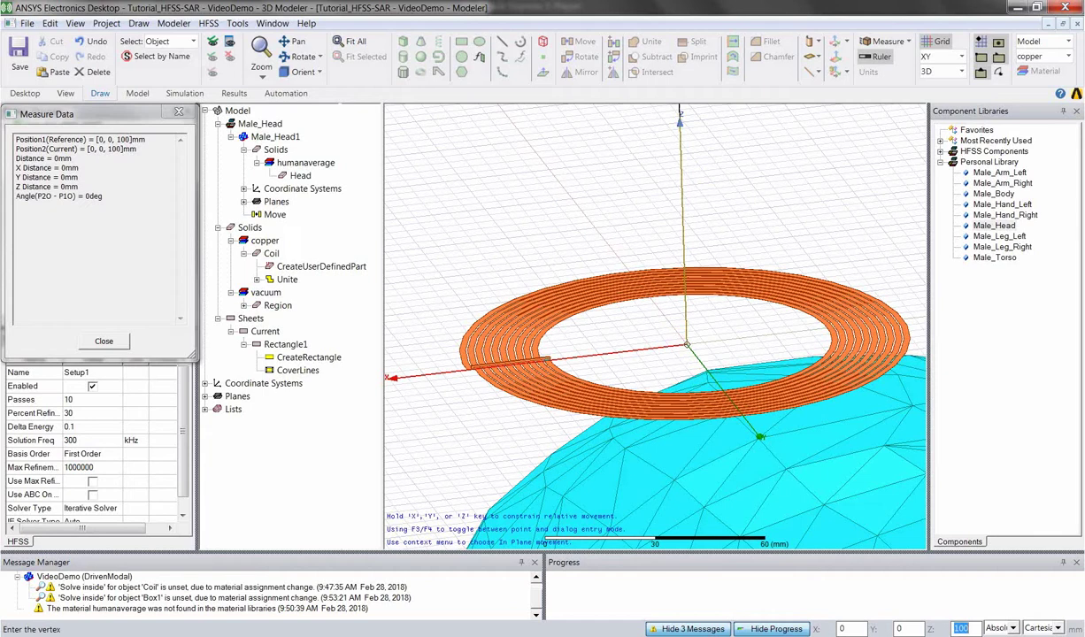
scroll(574, 223, down, 3)
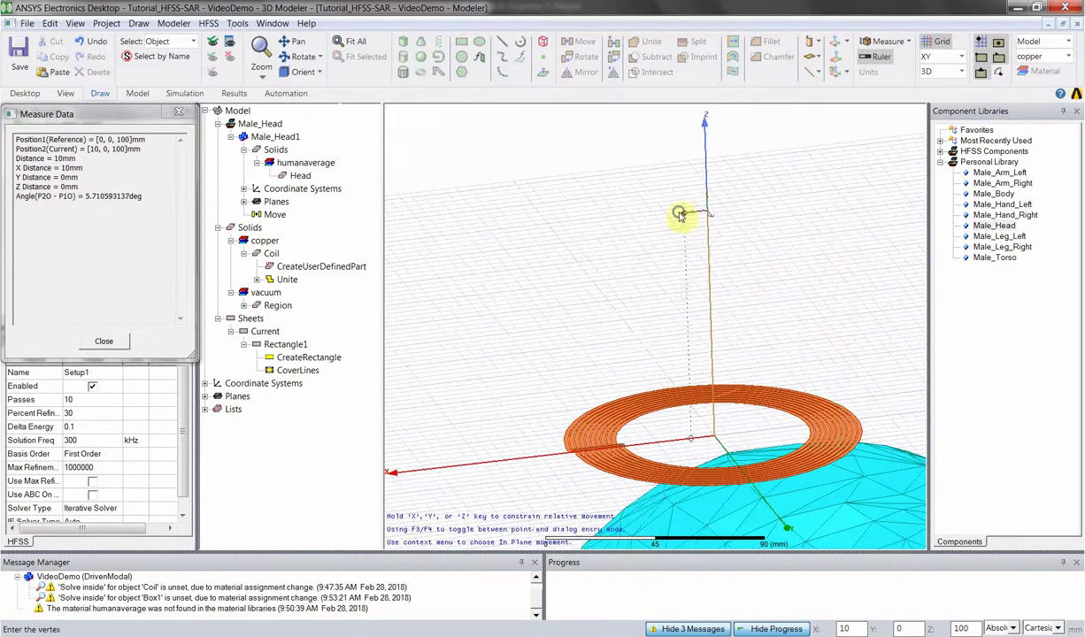
right_click(678, 214)
click(708, 243)
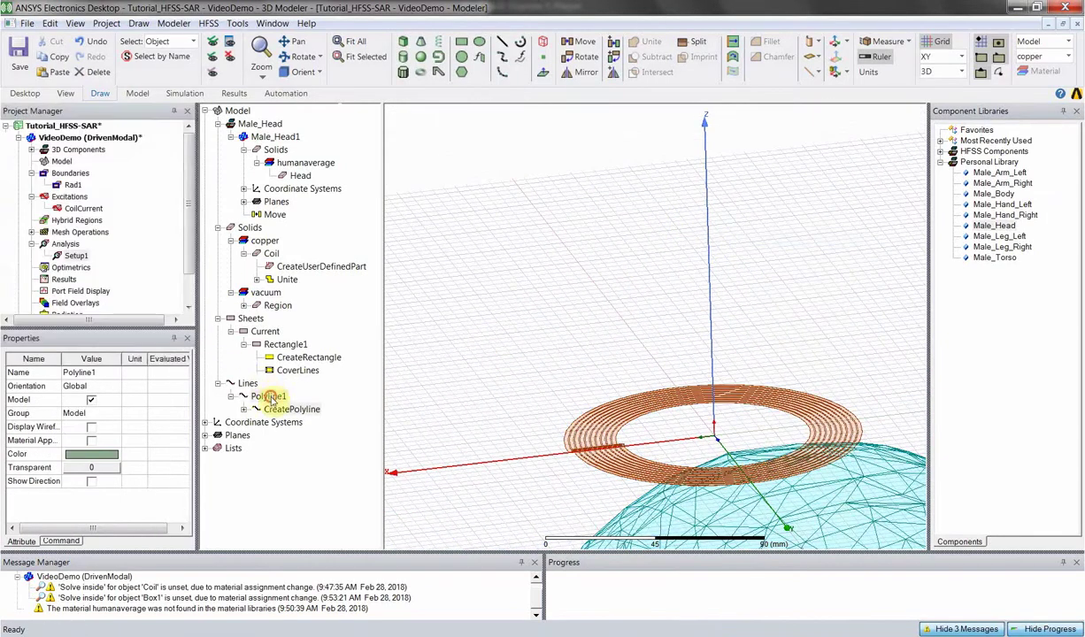
- Rename the new polyline as Zaxis_line
click(77, 372)
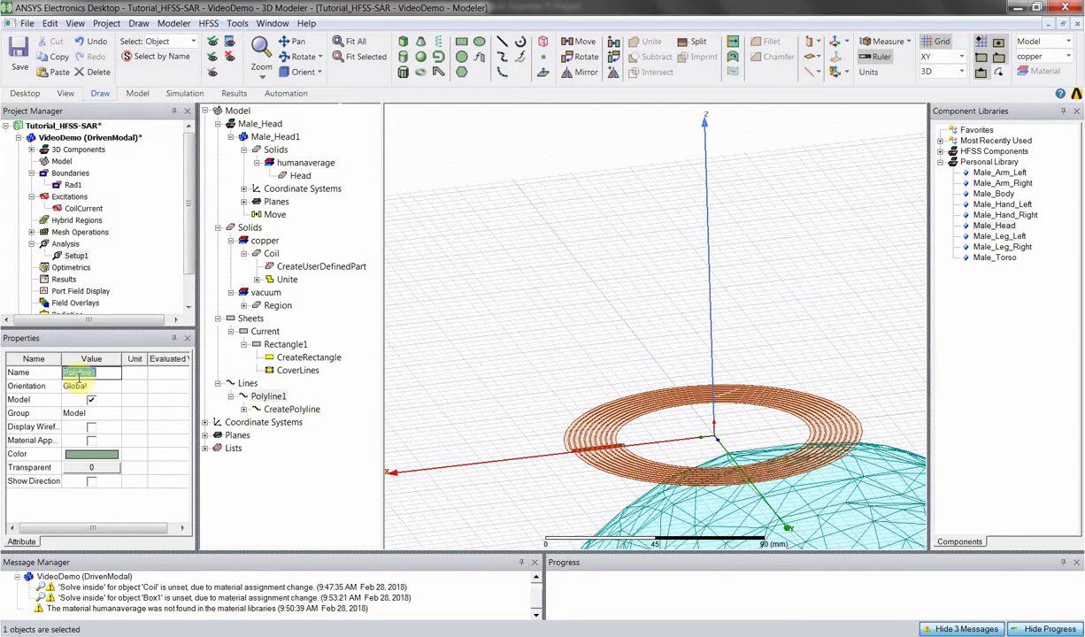
text(Zaxis_line)
key(Return)
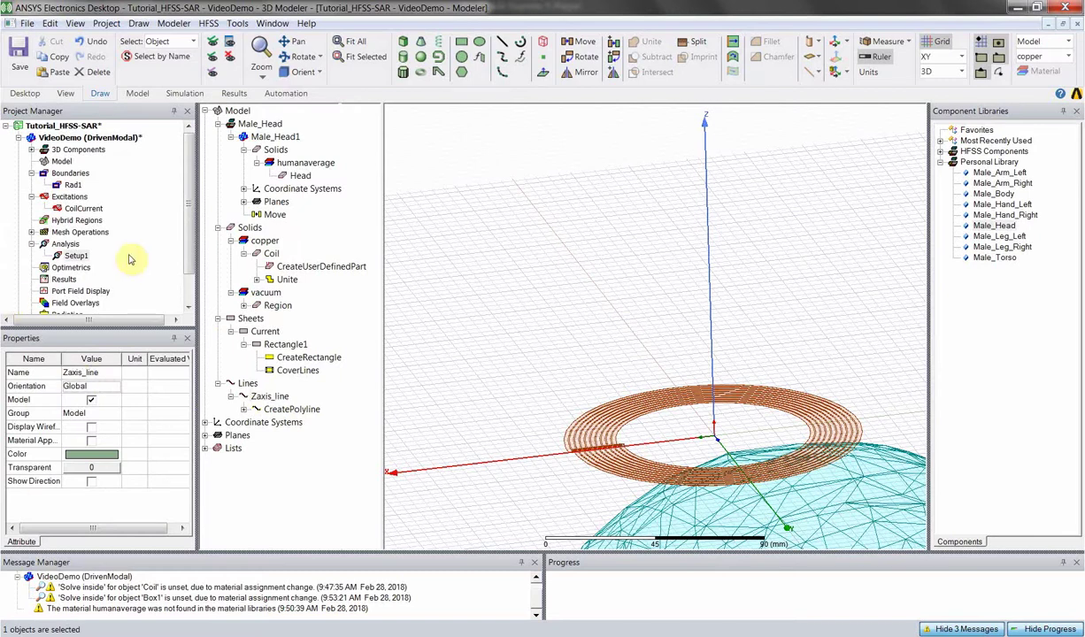
- Add a Mag_E field calculation on the Zaxis_line geometry to the expression cache of Setup1
double_click(76, 255)
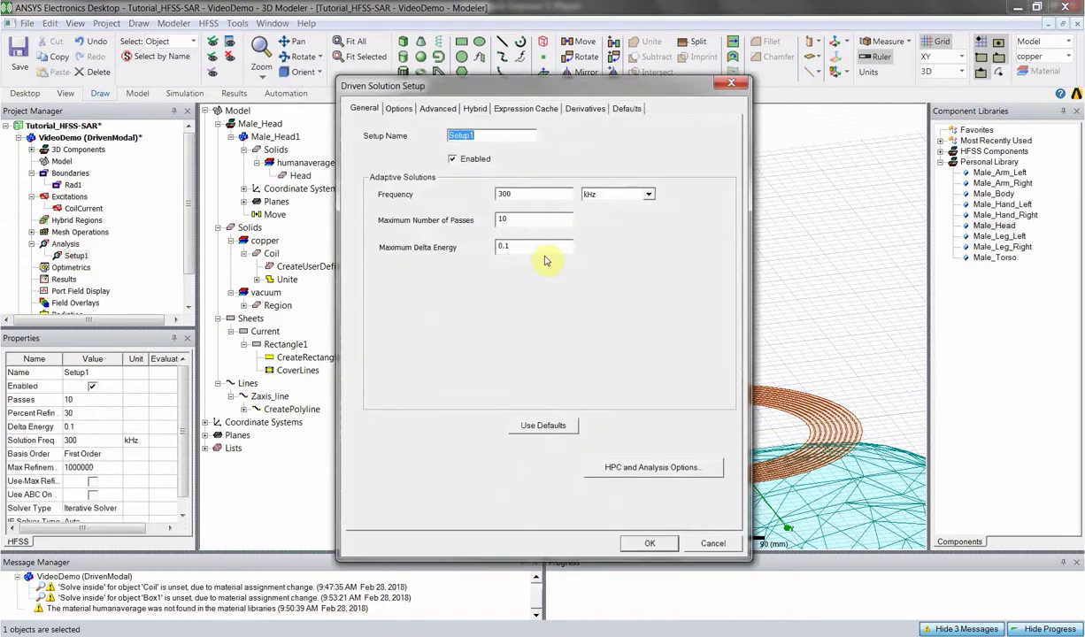
click(536, 113)
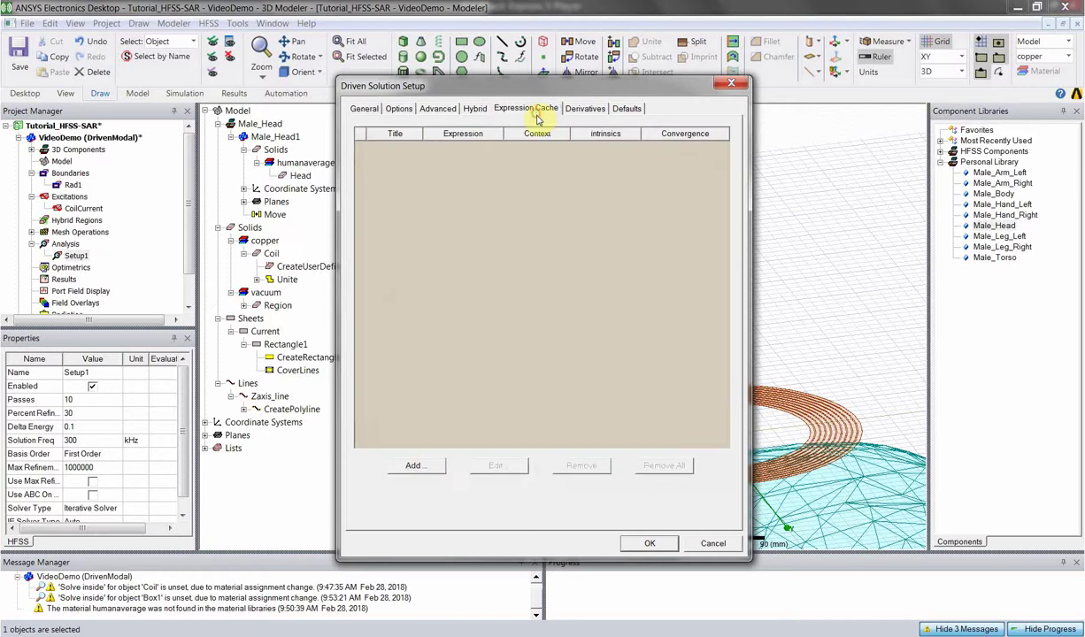
click(400, 466)
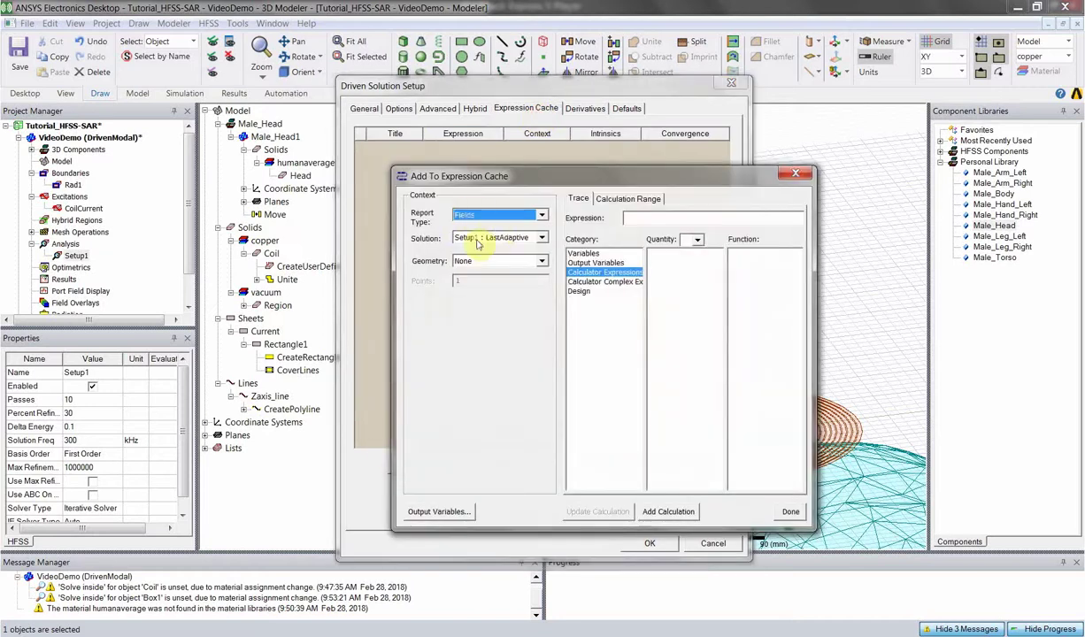
click(483, 262)
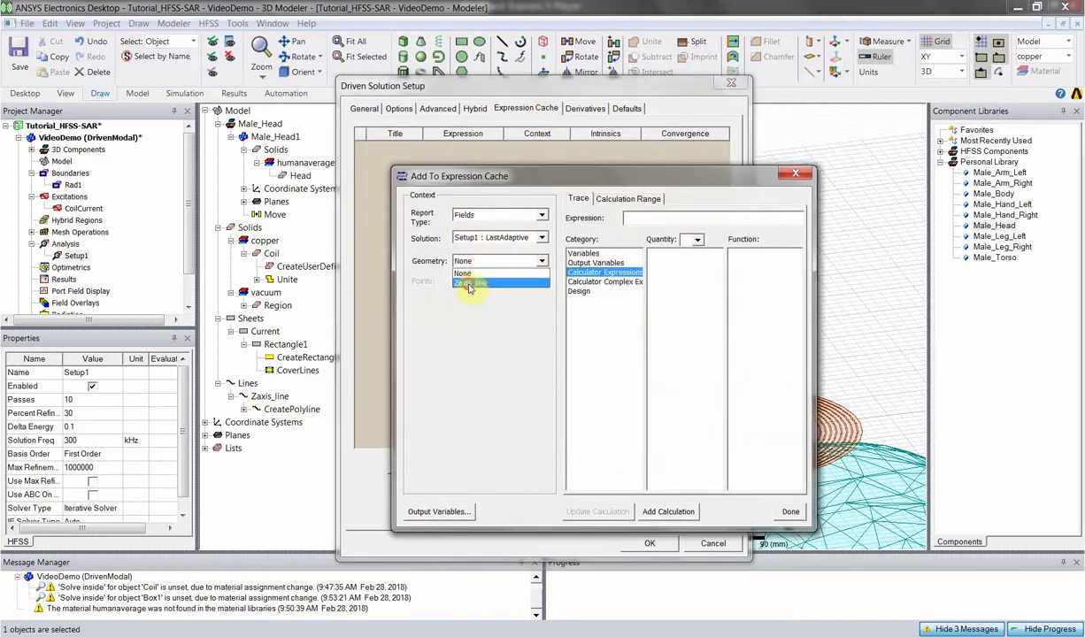
click(469, 281)
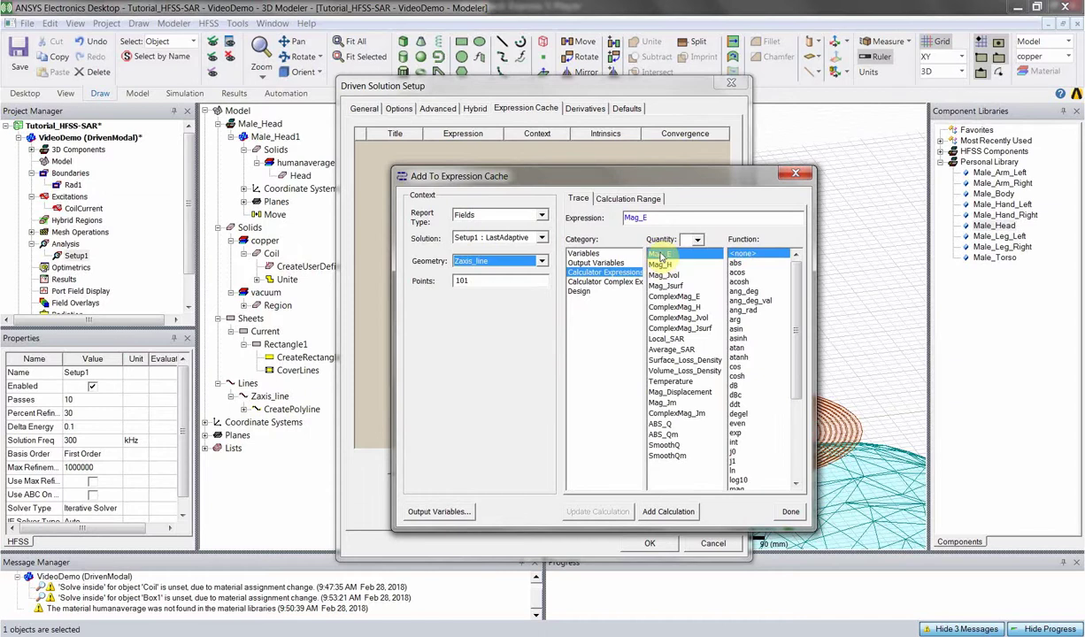
click(668, 511)
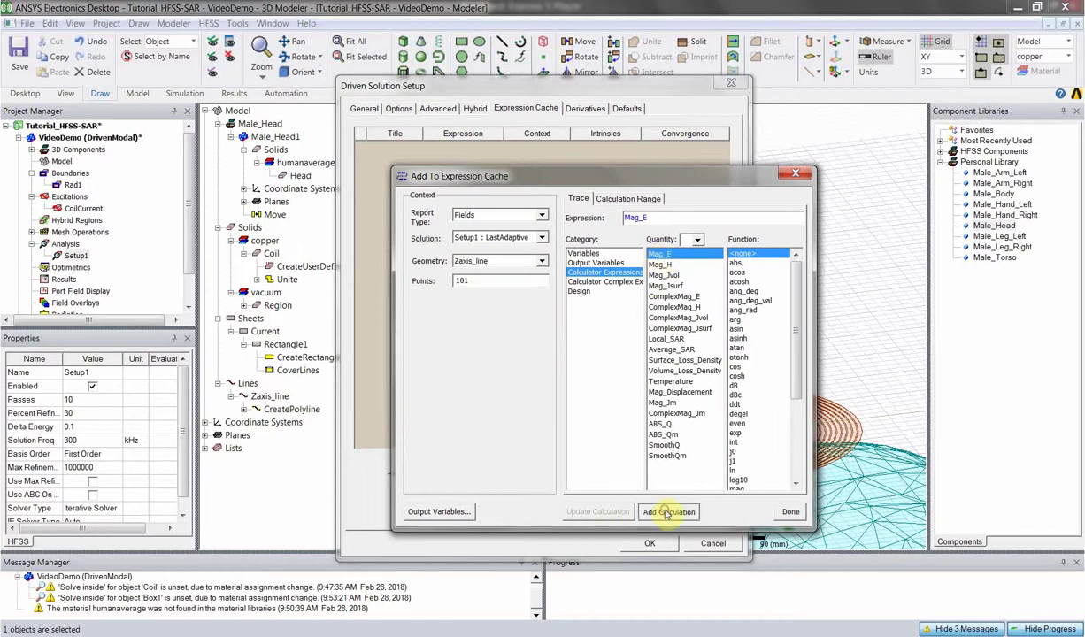
click(790, 513)
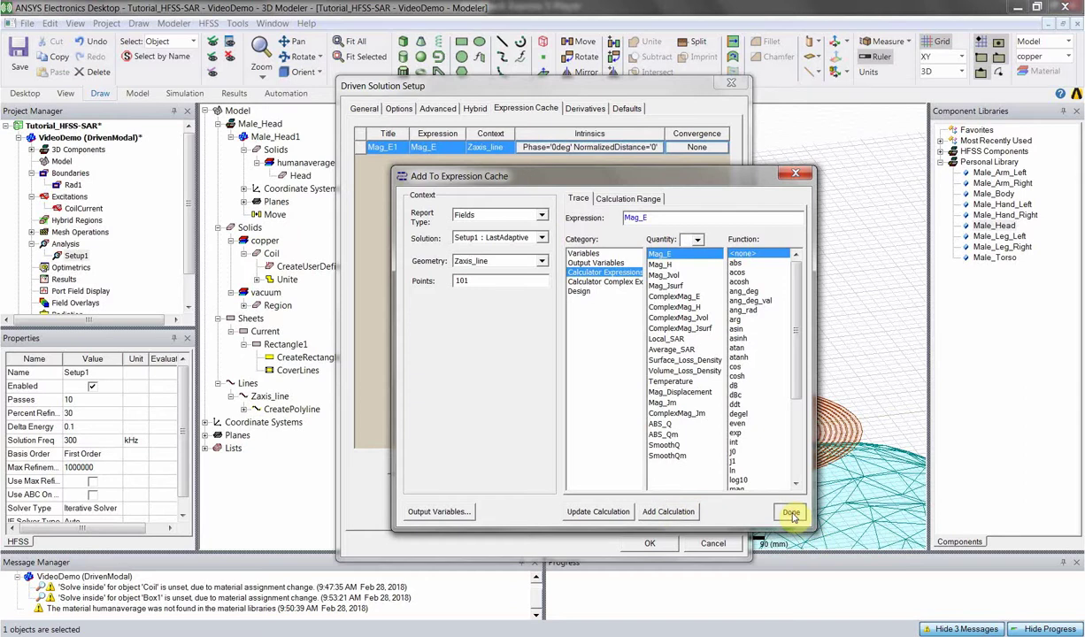
click(790, 513)
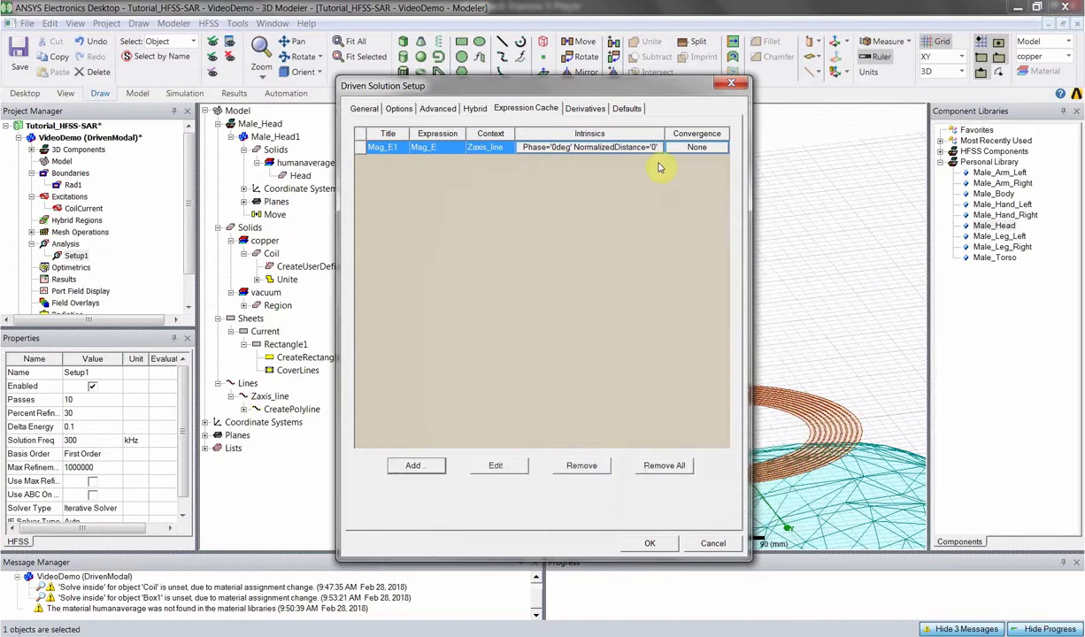
- Use the cached Mag_E expression for adaptive convergence with a maximum percent delta of 5%
double_click(689, 149)
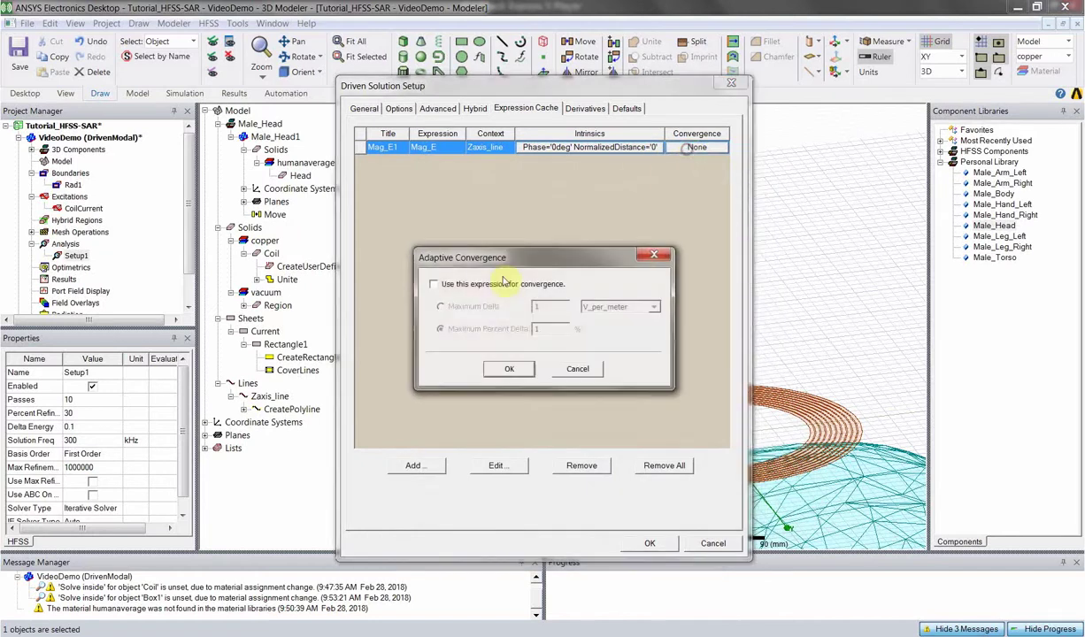
click(447, 284)
double_click(550, 330)
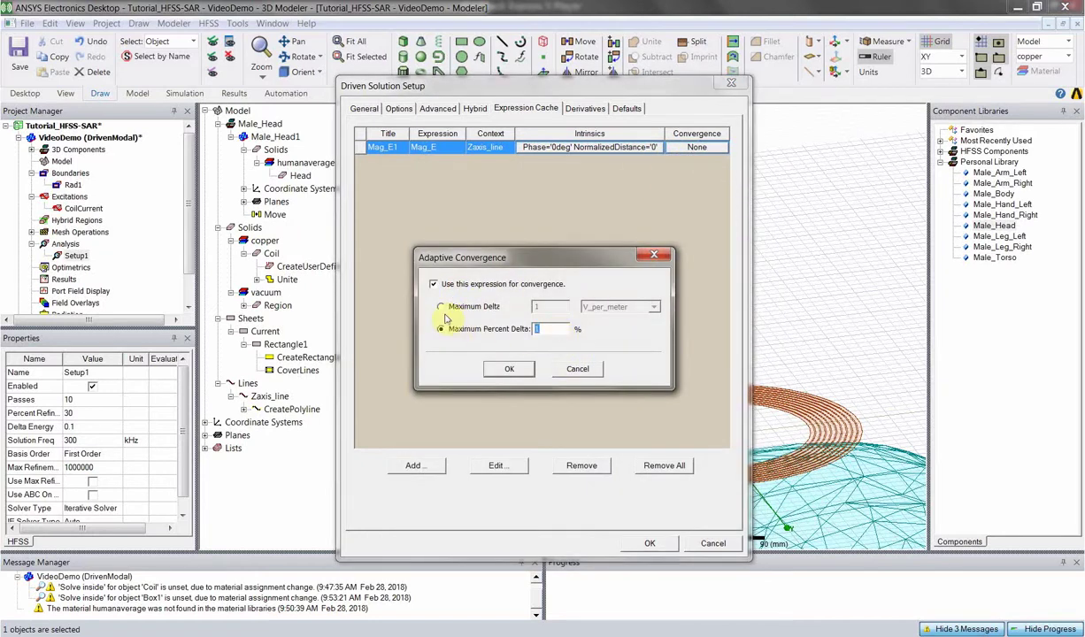
text(5)
click(502, 369)
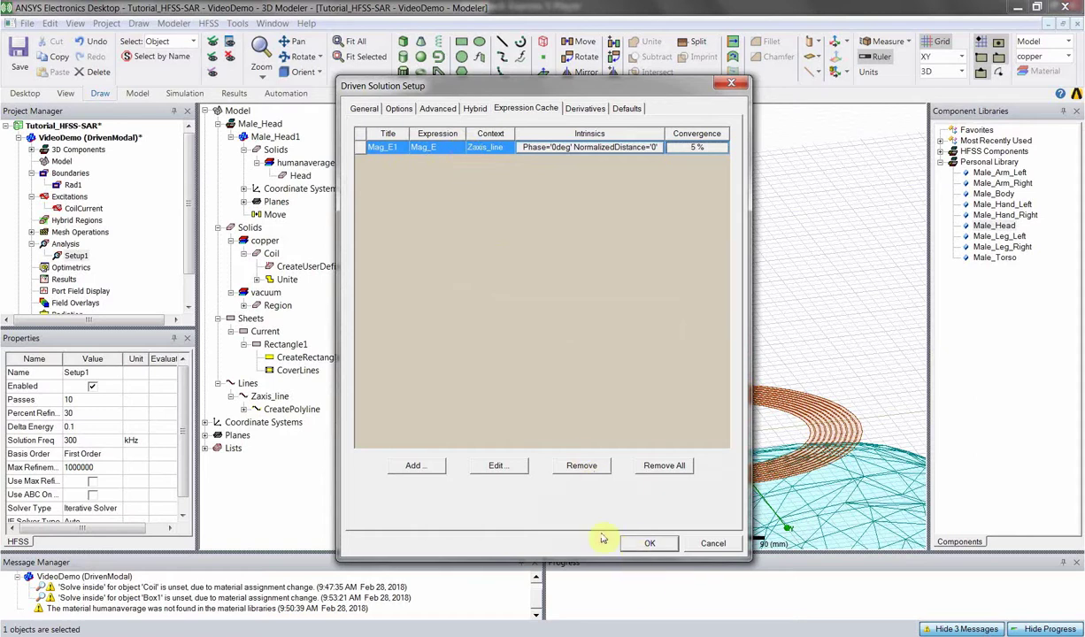
- Check the general adaptive settings and the cached expression of Setup1, and apply the setup changes
click(361, 109)
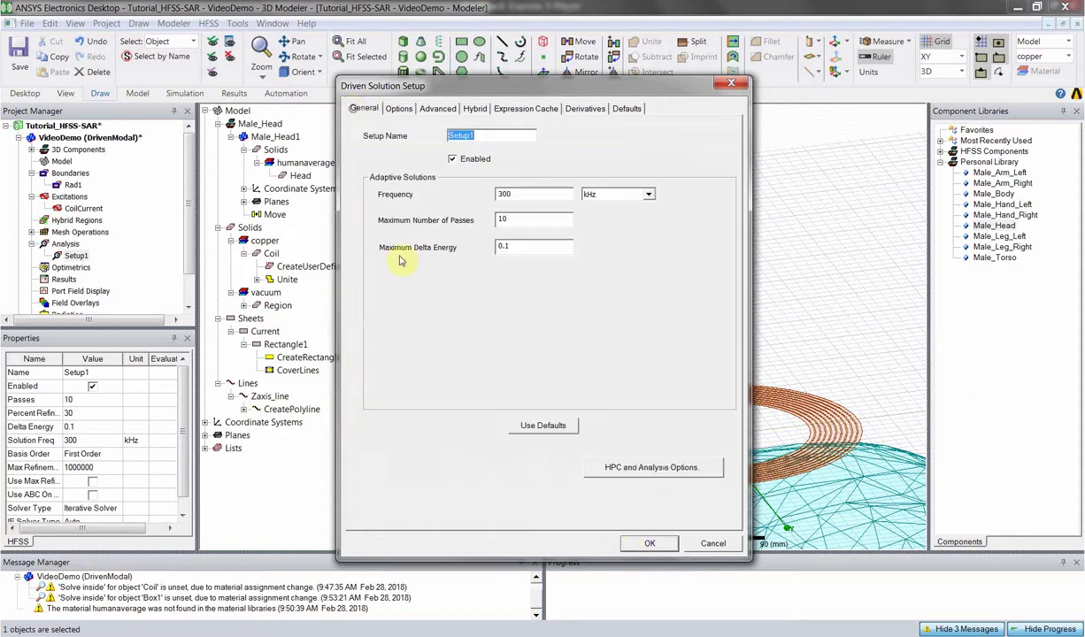
click(531, 109)
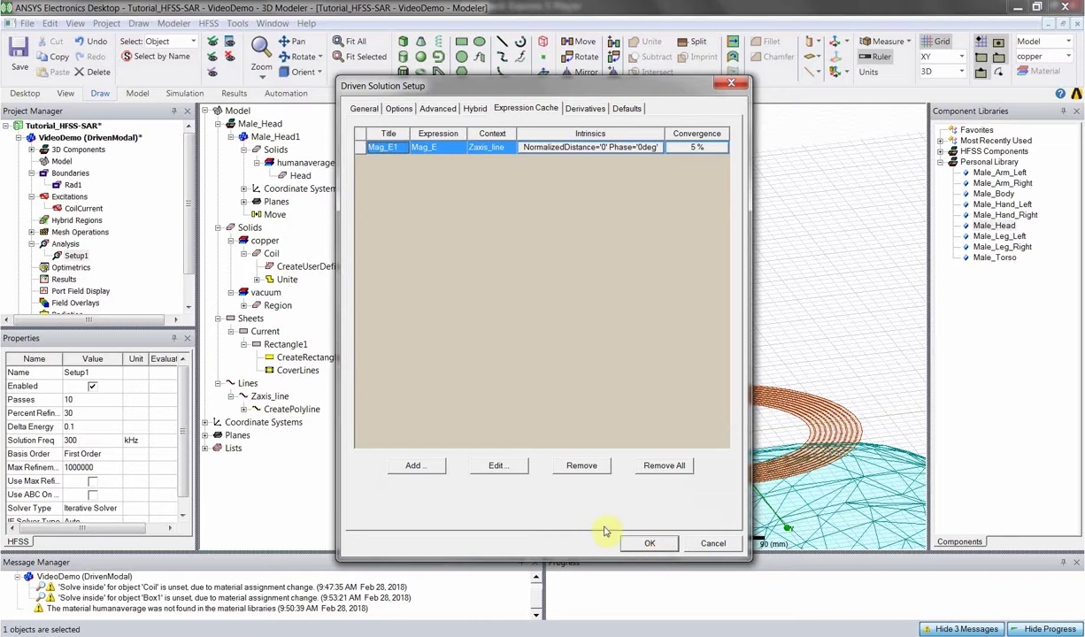
click(637, 541)
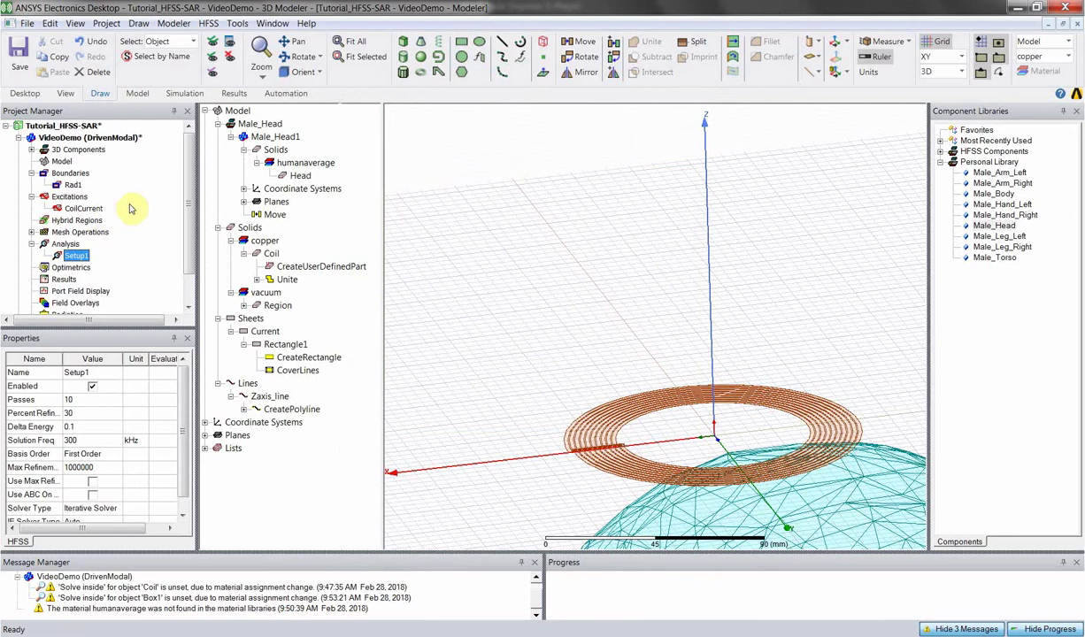
- Examine the coil's turns, its crossing bridge and its position above the head, both up close and from farther away
scroll(653, 406, down, 2)
scroll(542, 379, up, 4)
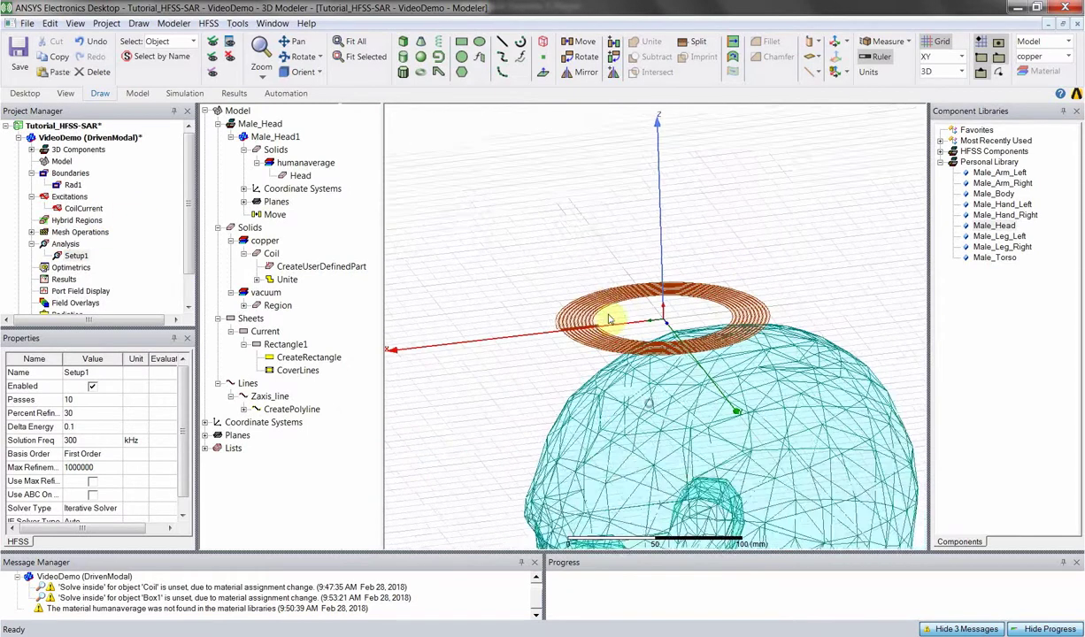
click(597, 319)
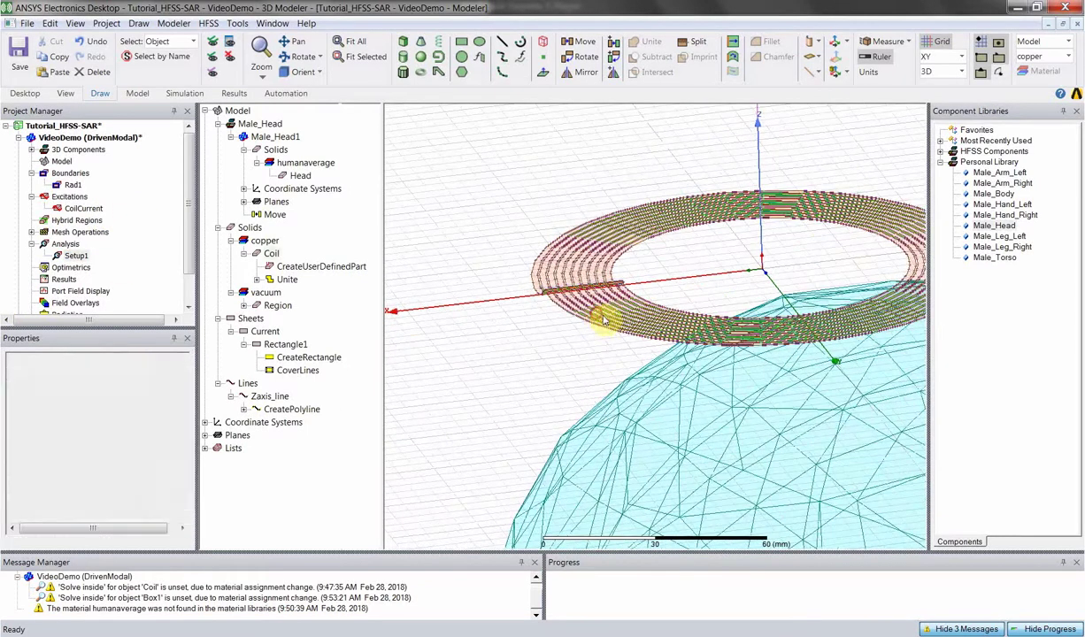
scroll(598, 339, up, 3)
scroll(661, 297, down, 4)
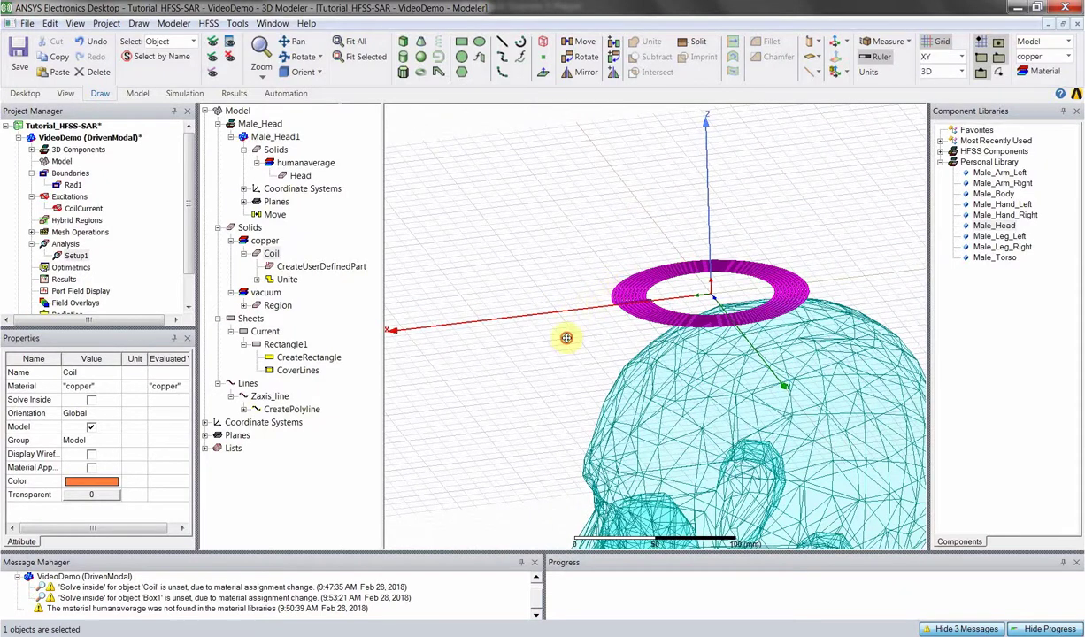
scroll(570, 343, up, 5)
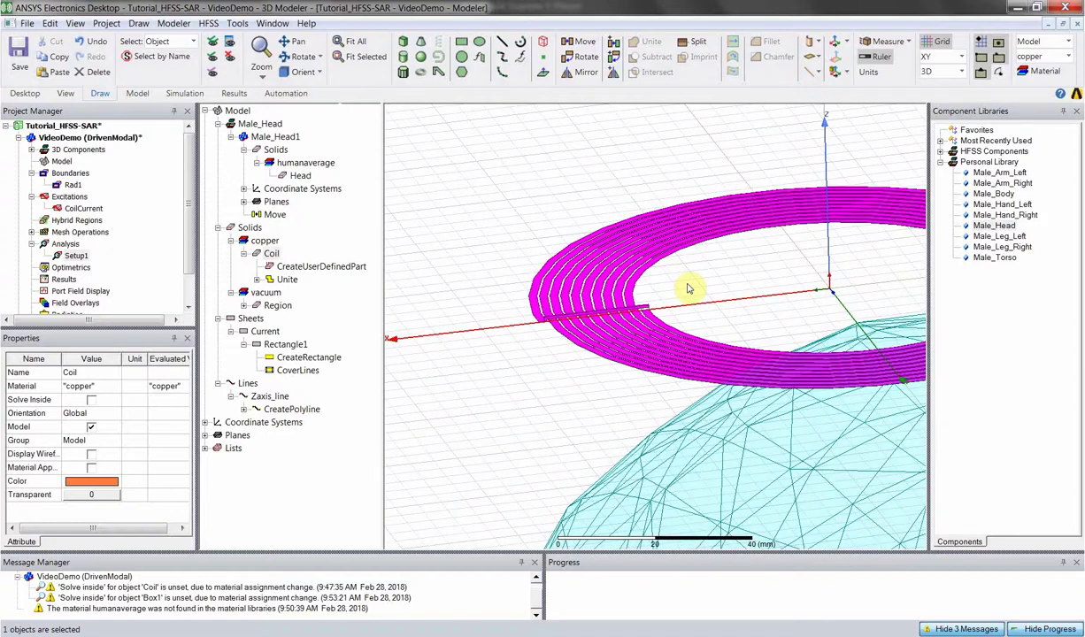
click(783, 298)
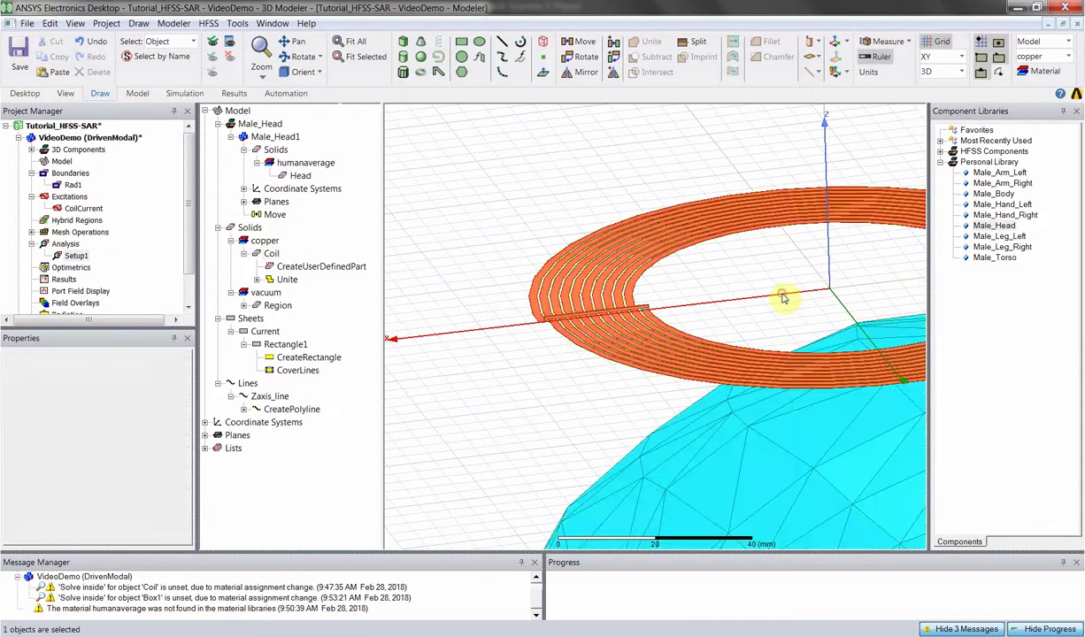
scroll(783, 298, down, 3)
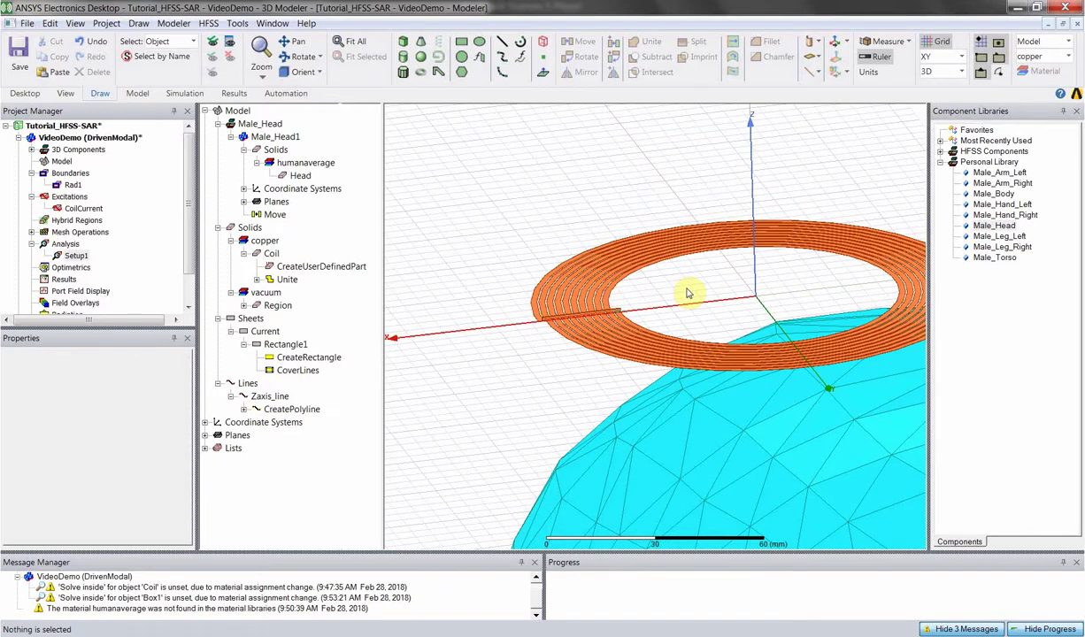
click(619, 431)
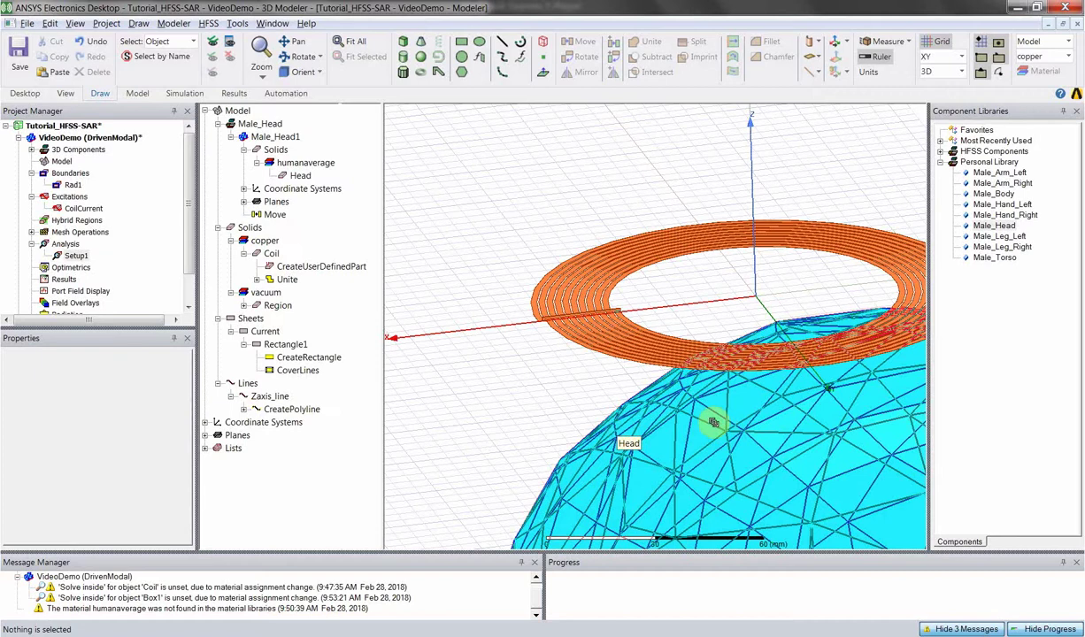
alt+drag(716, 417, 639, 292)
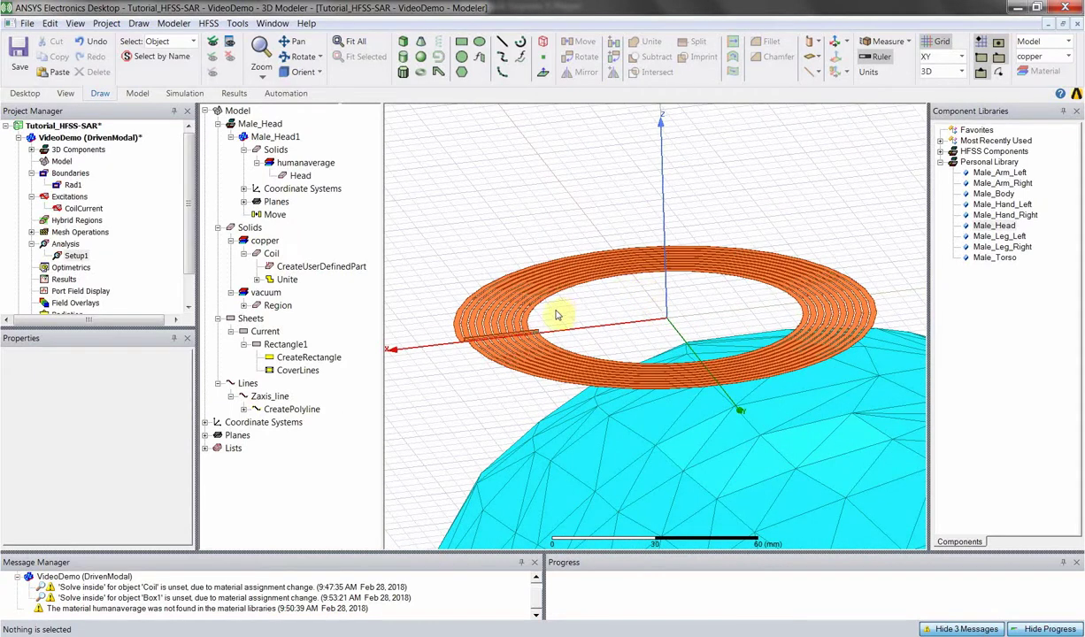
scroll(557, 315, down, 2)
click(513, 345)
scroll(516, 363, up, 5)
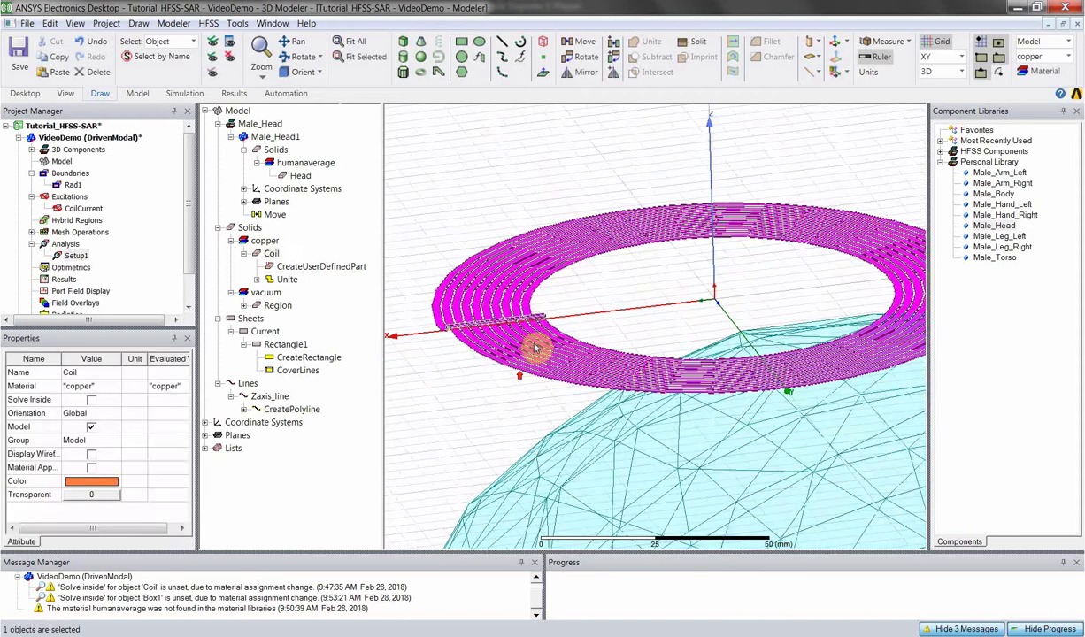
scroll(575, 314, down, 5)
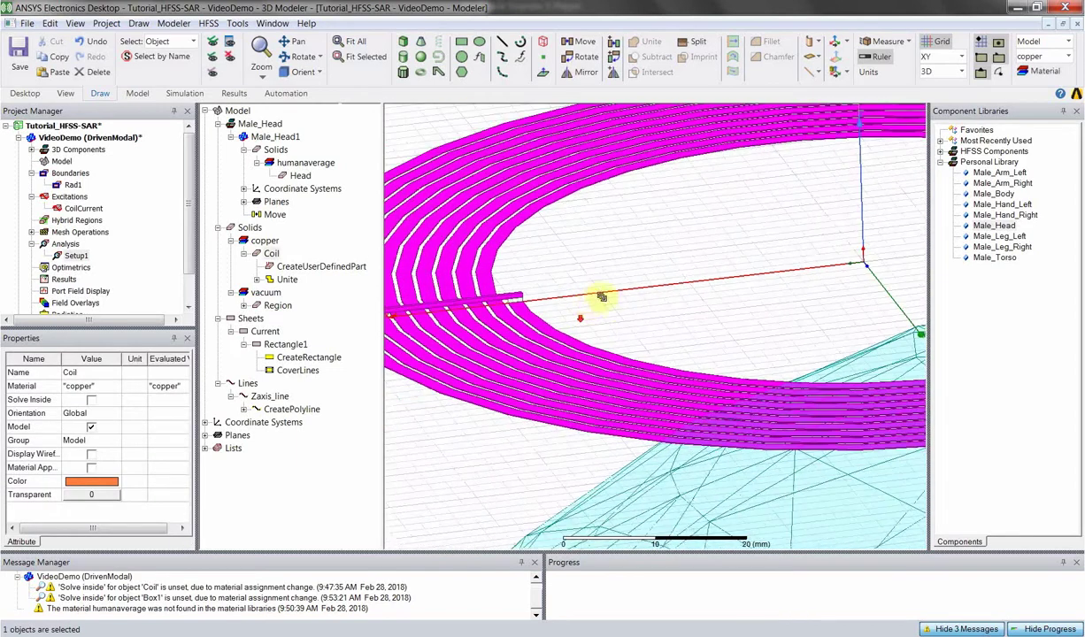
click(649, 265)
scroll(637, 301, up, 5)
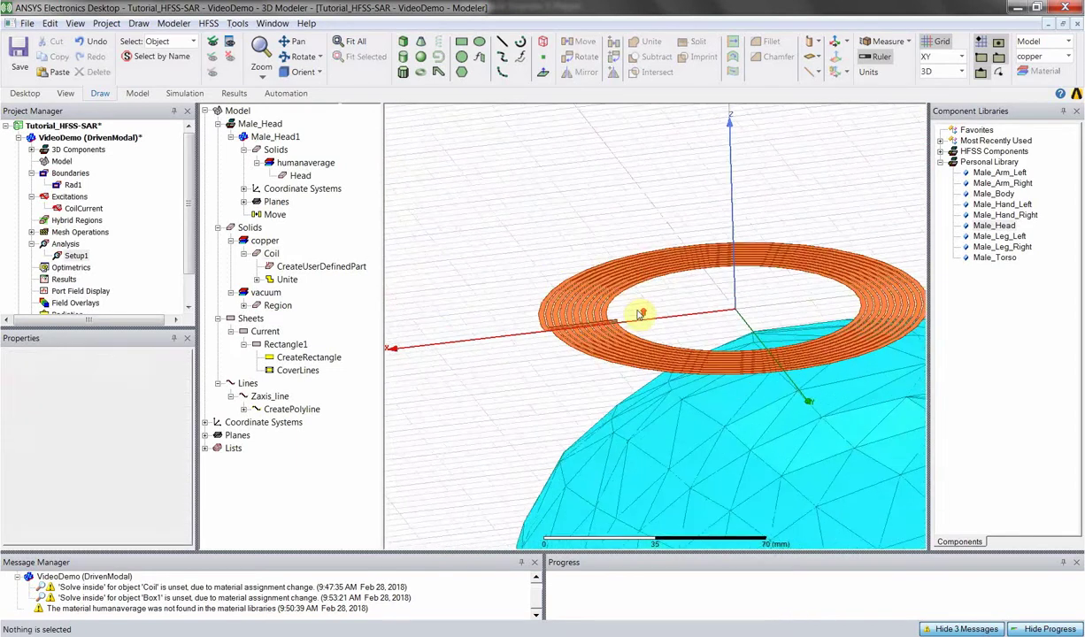
scroll(628, 268, down, 4)
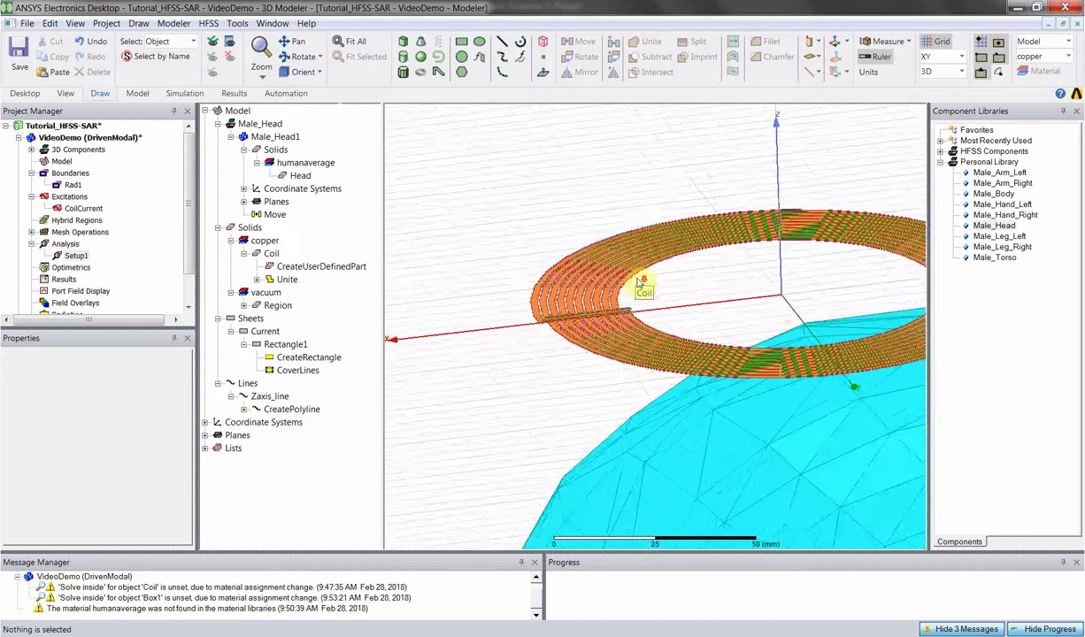
mouse_move(648, 294)
alt+mouse_down()
mouse_move(556, 230)
mouse_move(508, 164)
mouse_move(710, 266)
mouse_move(639, 305)
alt+mouse_up()
scroll(610, 318, up, 5)
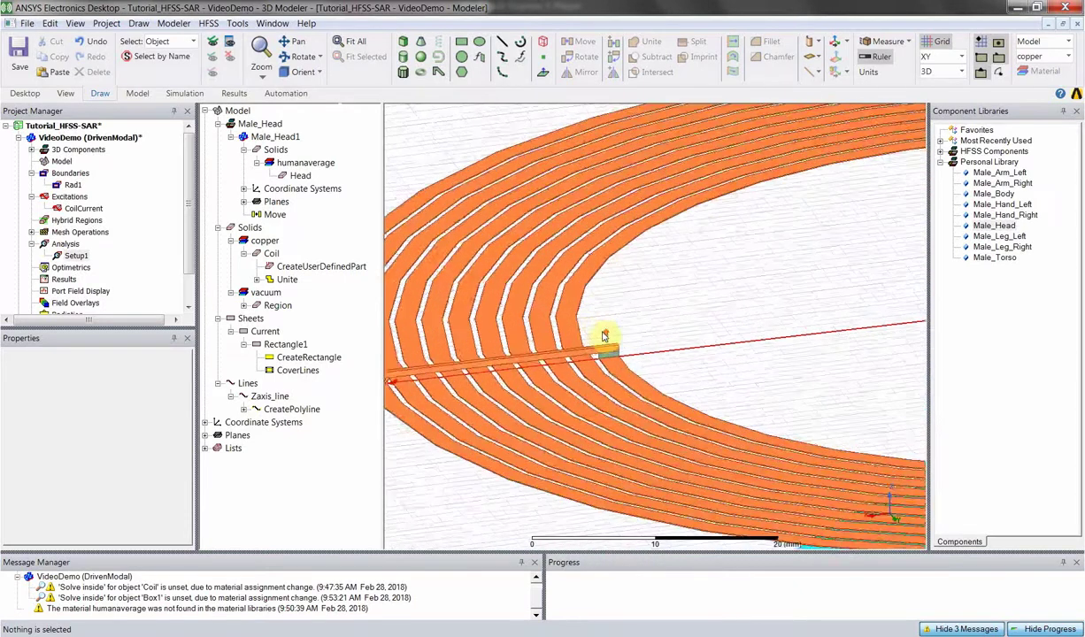
- Rotate the Coil together with its excitation sheet Rectangle1 by 0 deg about the Z axis
click(566, 311)
scroll(613, 375, up, 3)
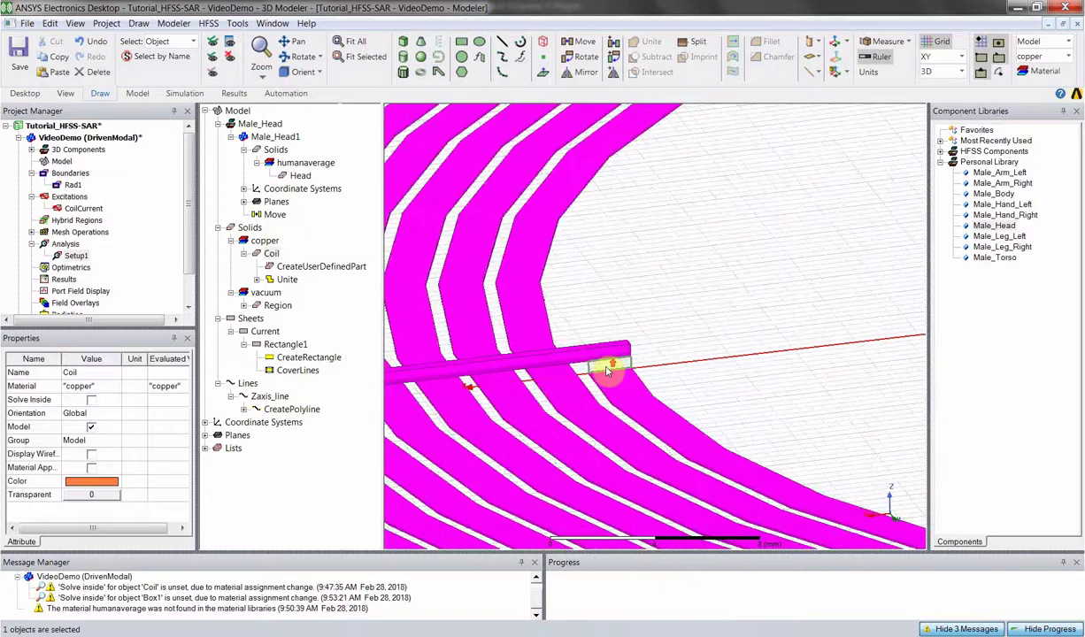
click(606, 371)
scroll(593, 362, up, 2)
click(570, 352)
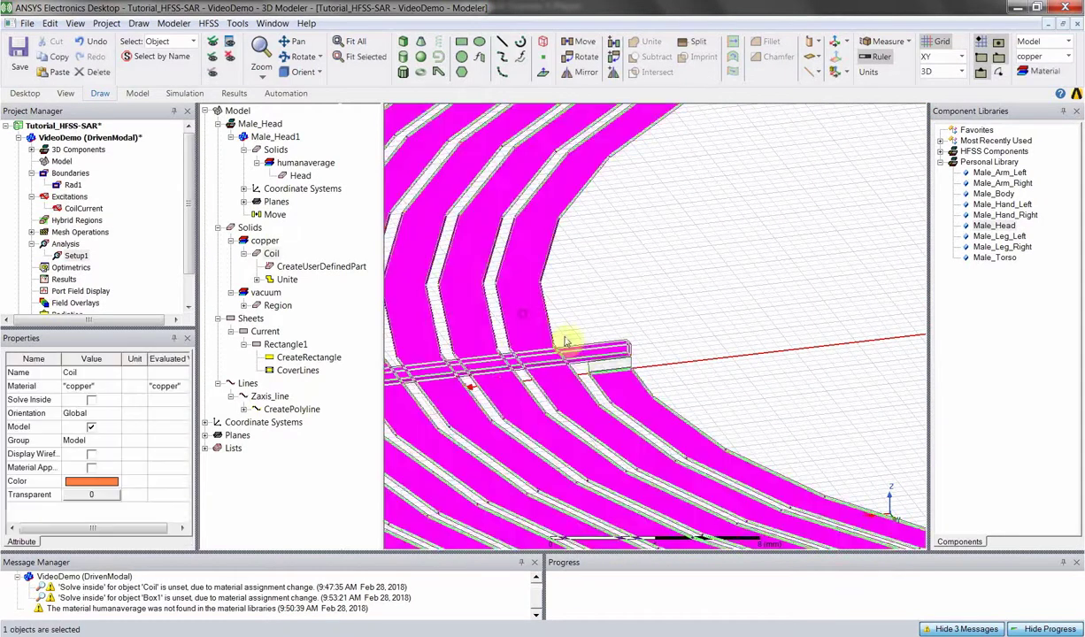
scroll(637, 367, up, 3)
click(647, 372)
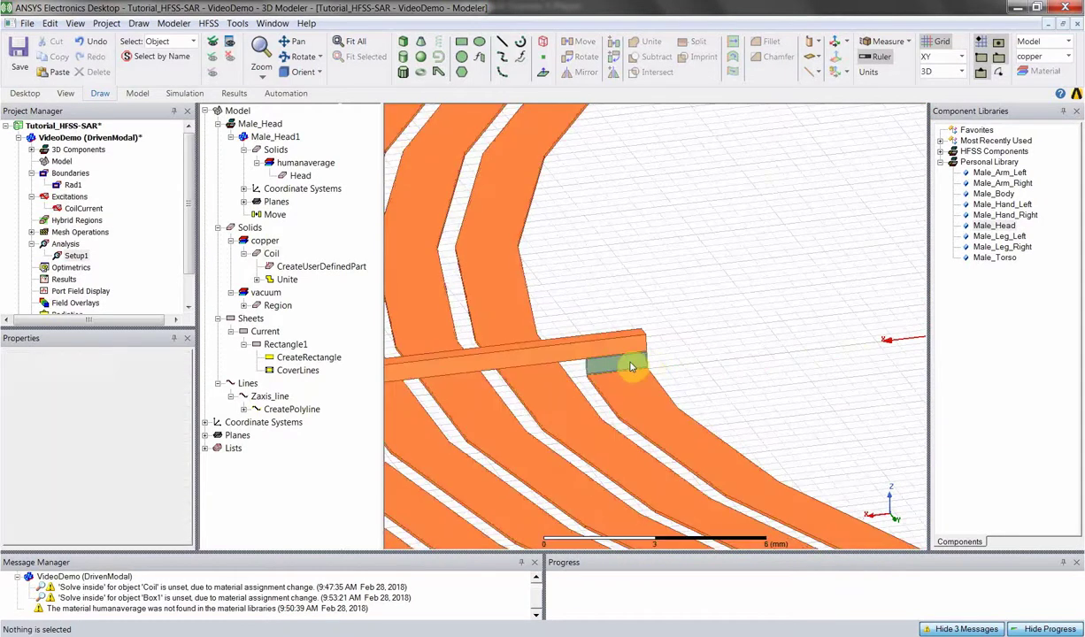
click(633, 367)
ctrl+click(500, 244)
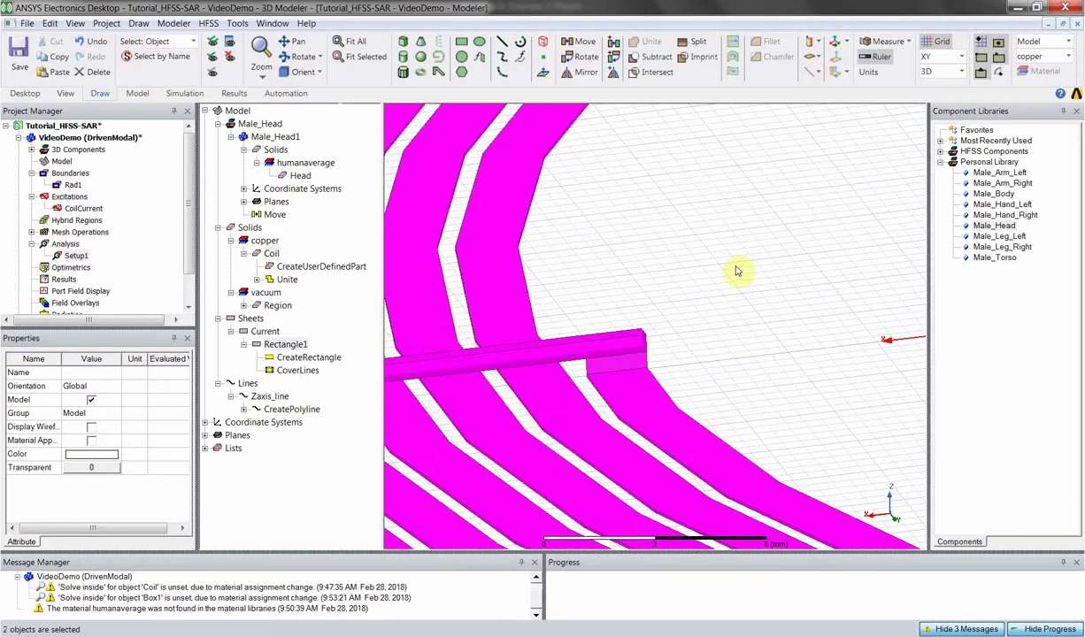
scroll(718, 265, down, 3)
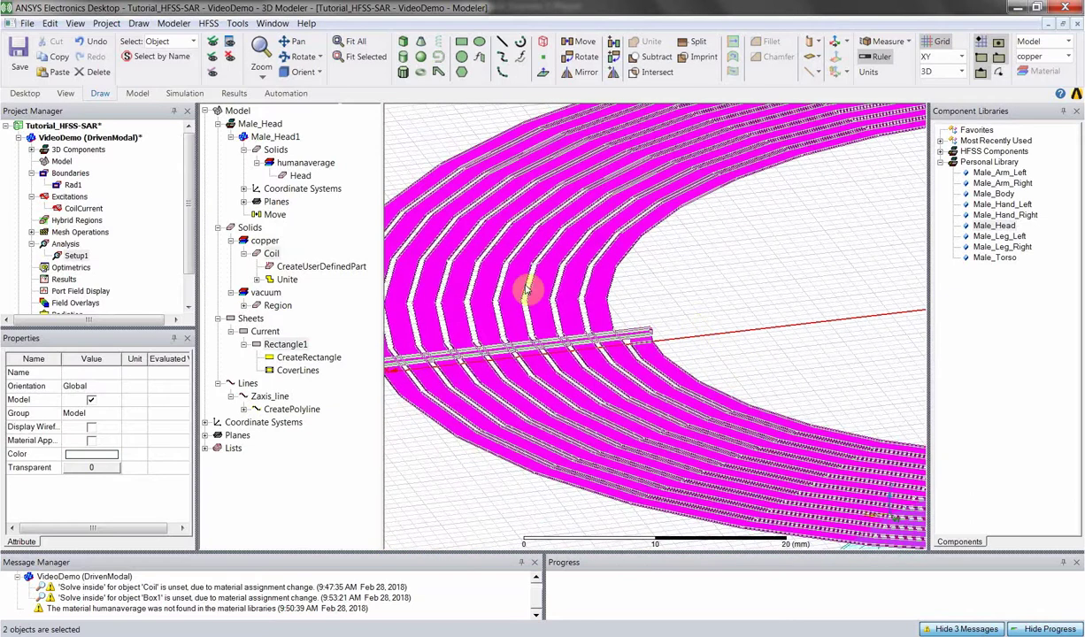
click(585, 58)
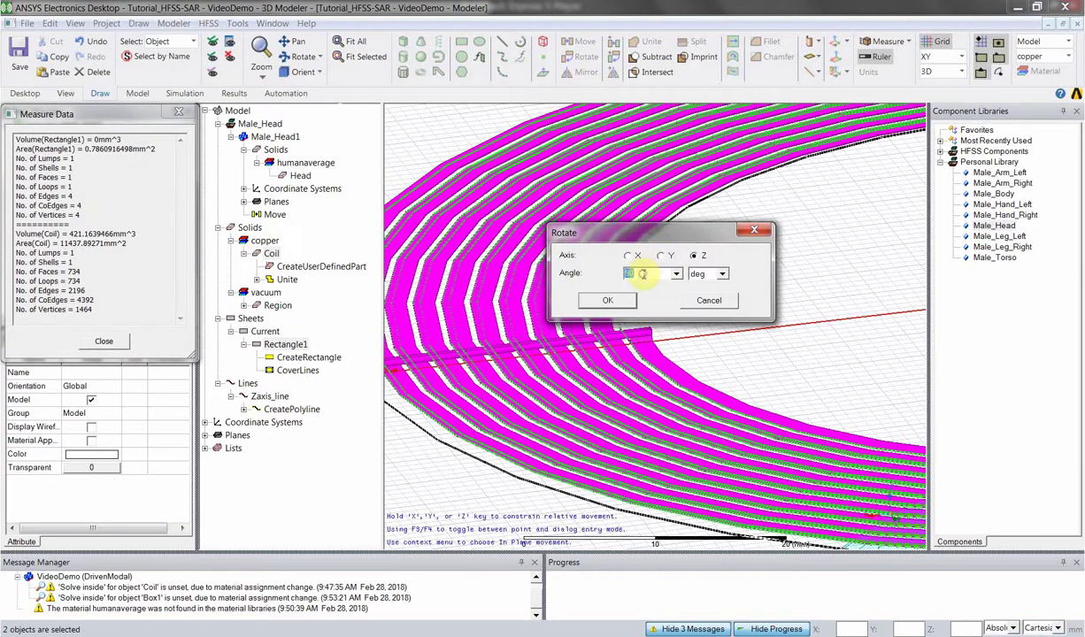
text(0)
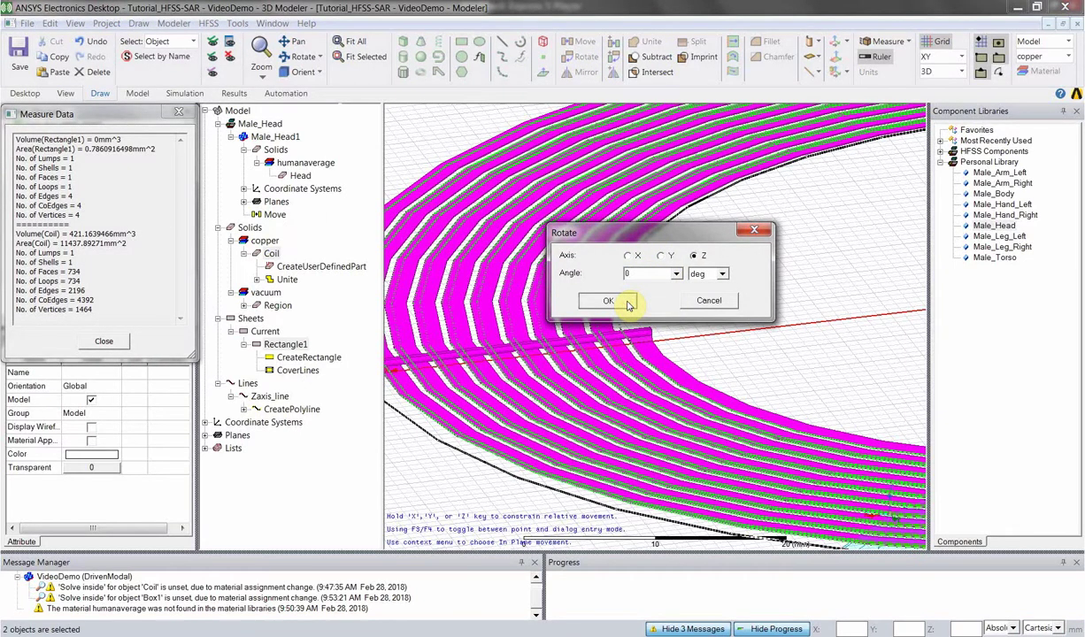
click(608, 301)
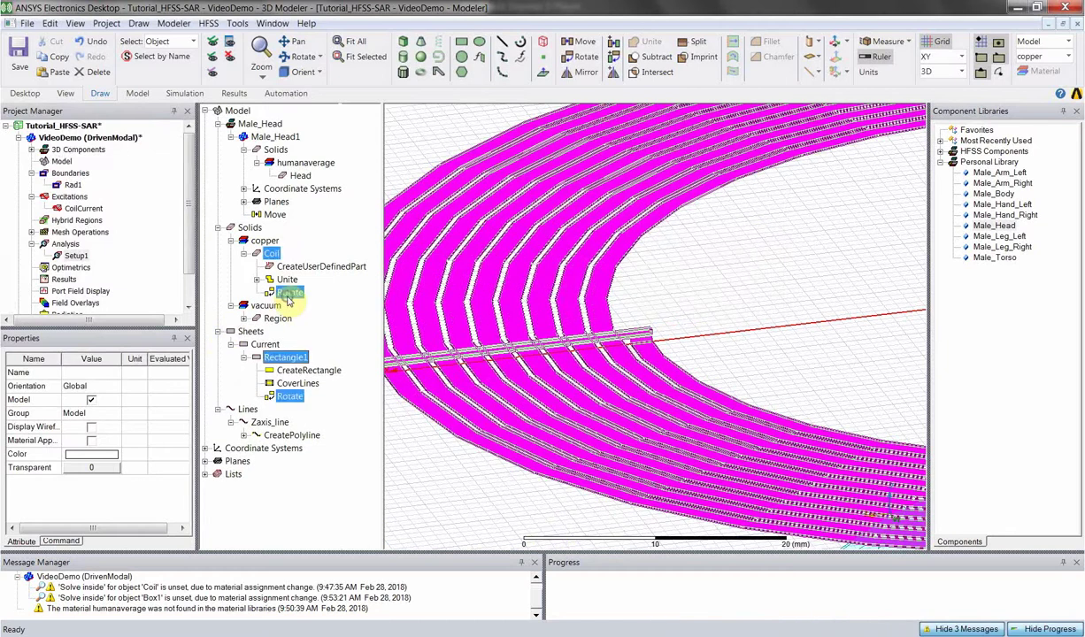
- Parameterize the angle of both Rotate operations with a new local variable named rotate, valued 0 deg
right_click(289, 299)
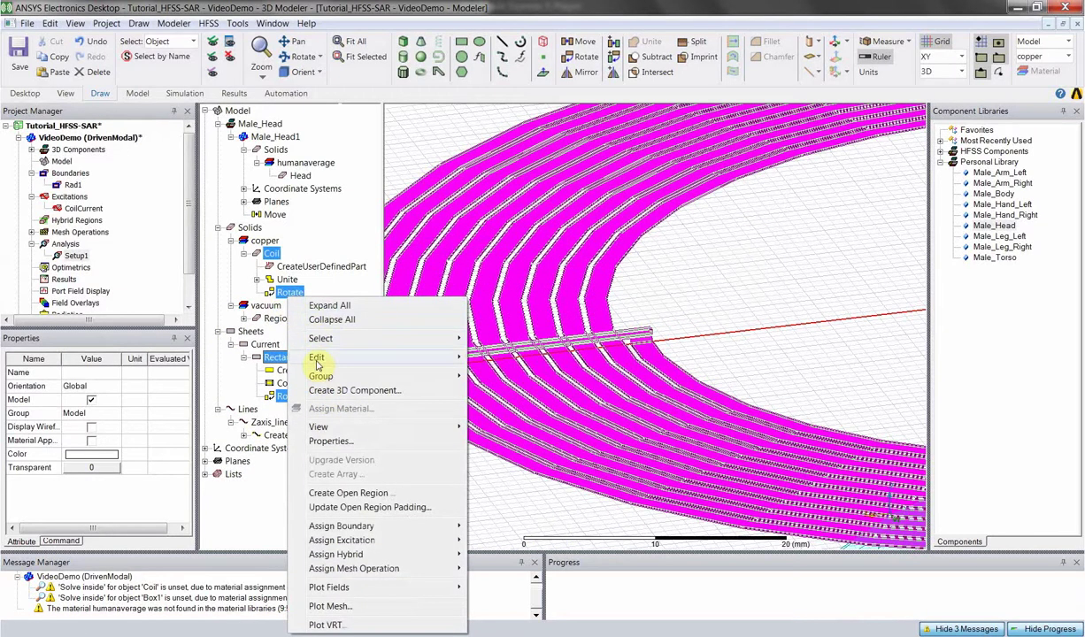
mouse_move(424, 359)
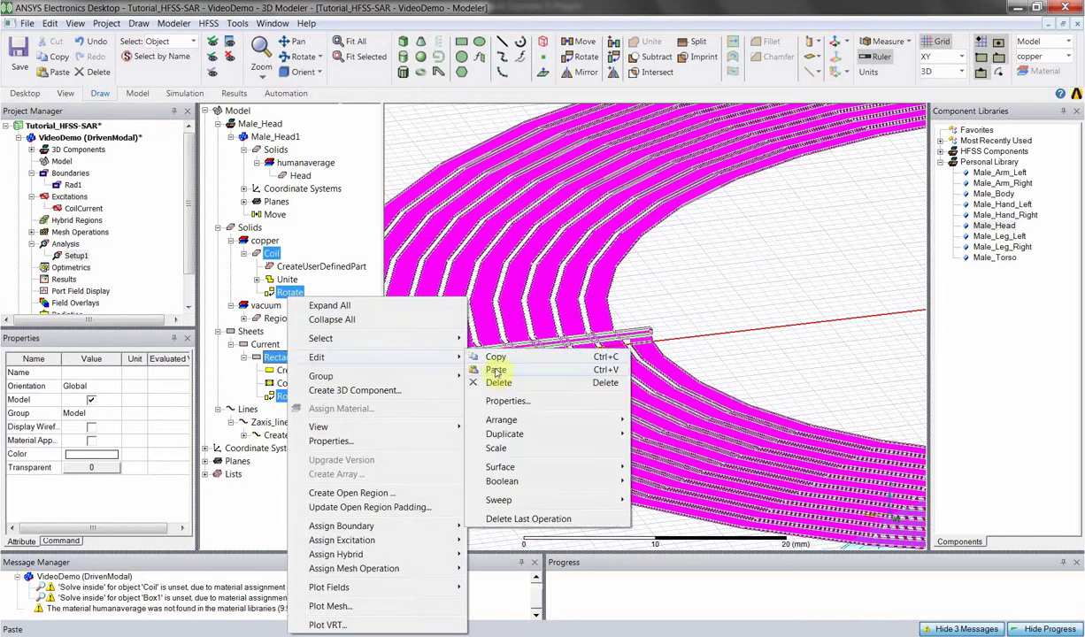
click(501, 401)
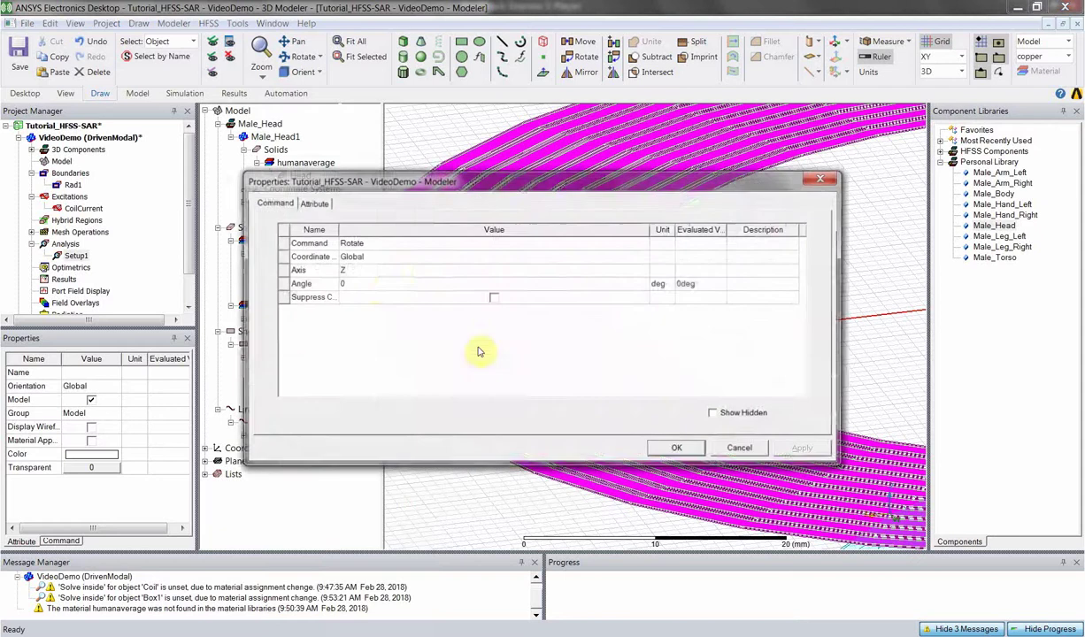
click(370, 285)
text(rotate)
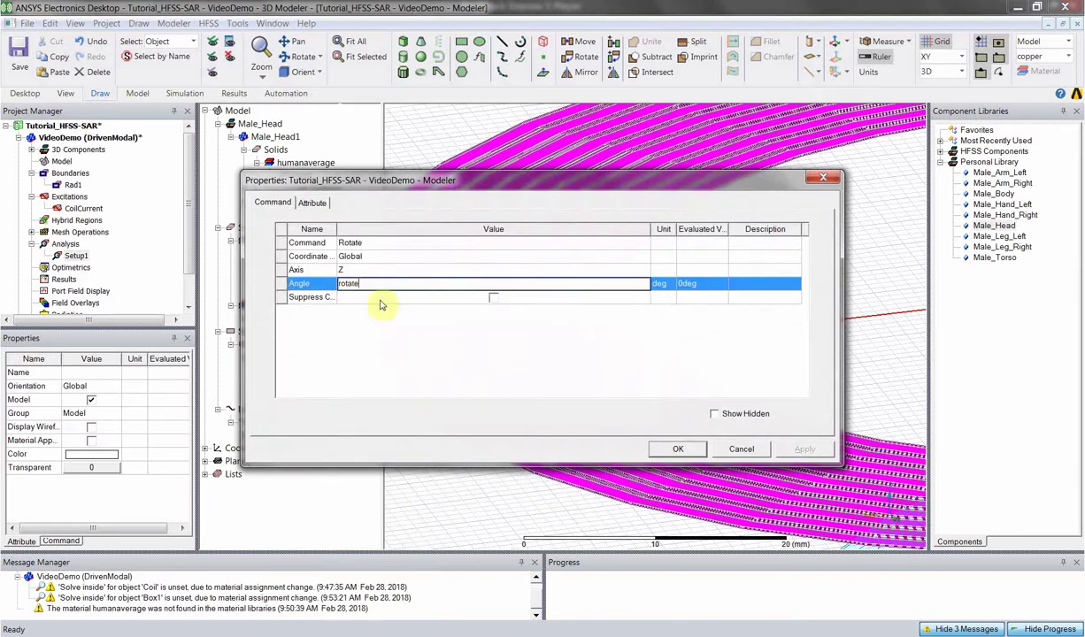
key(Return)
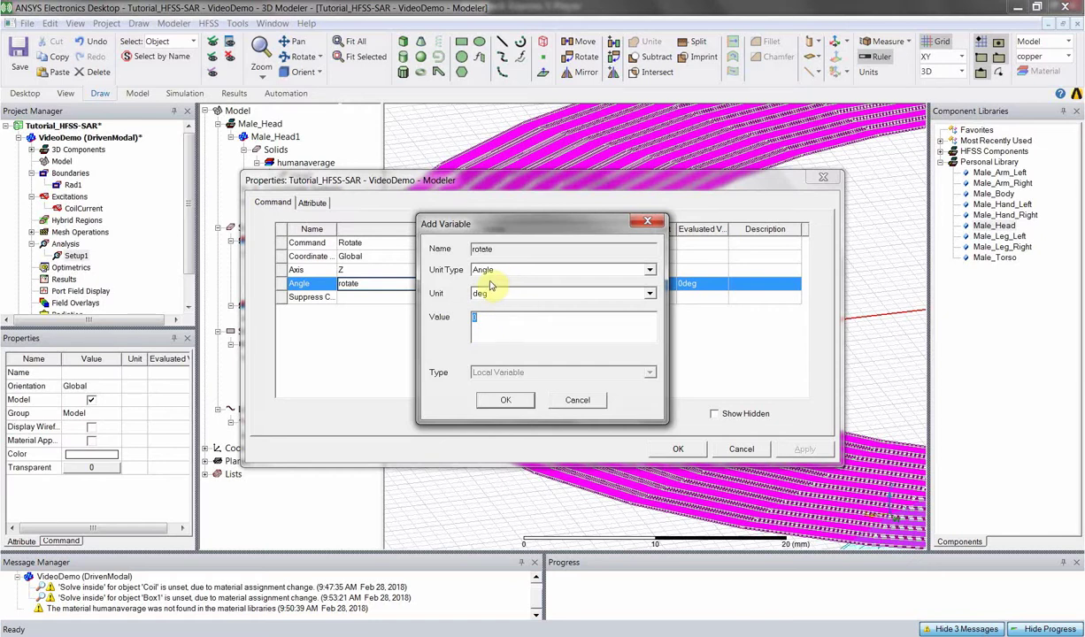
click(505, 400)
click(778, 453)
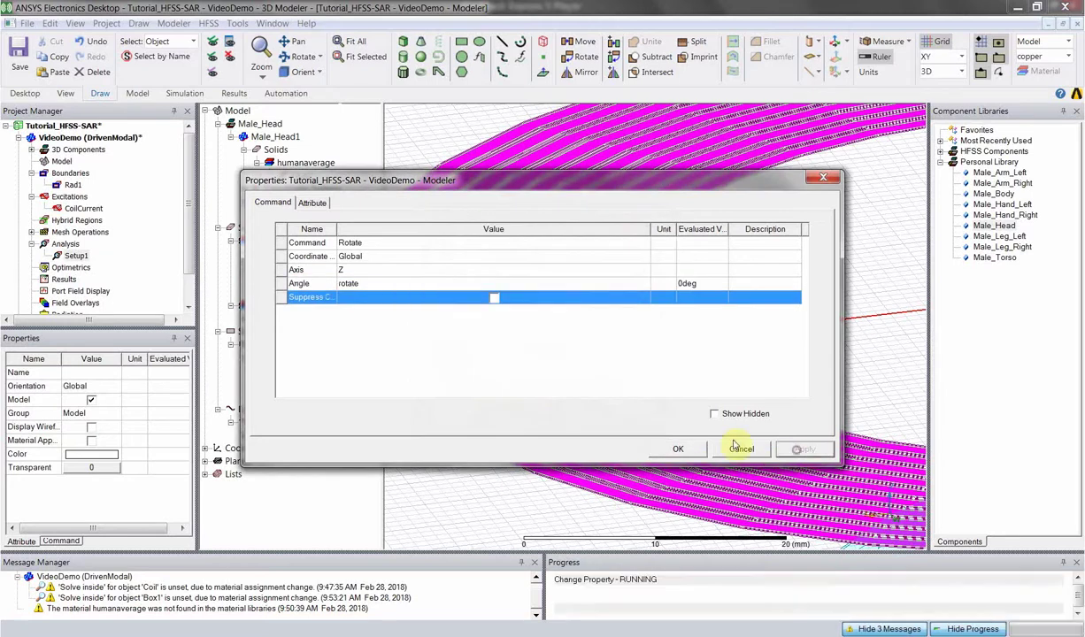
click(686, 447)
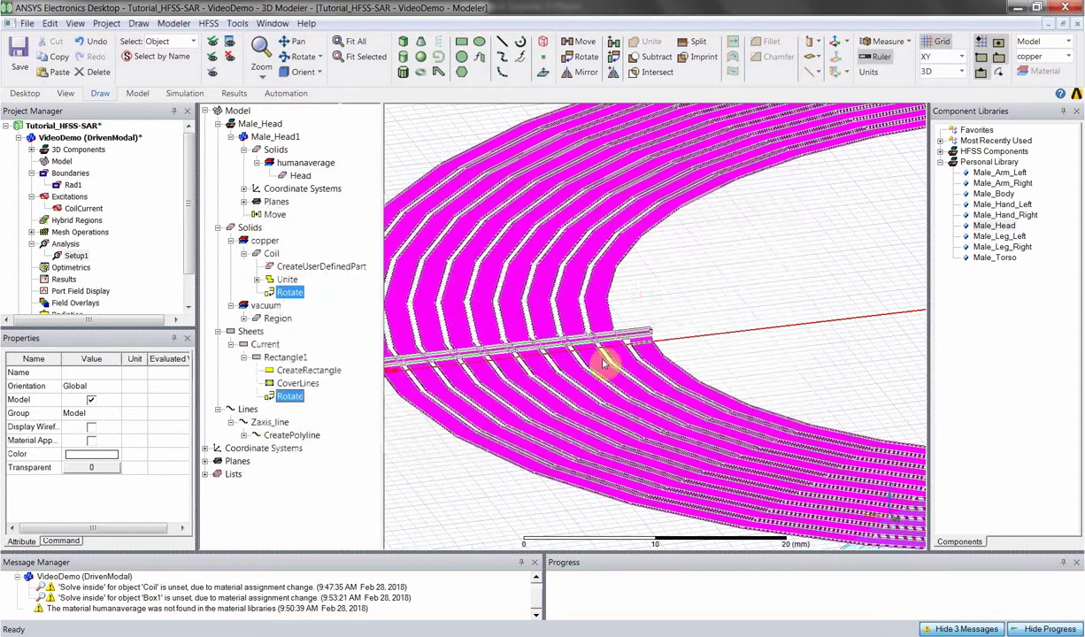
- Define a parametric sweep of the rotate variable with linear steps from 0 deg to 270 deg in 90 deg increments
scroll(661, 315, down, 3)
click(69, 267)
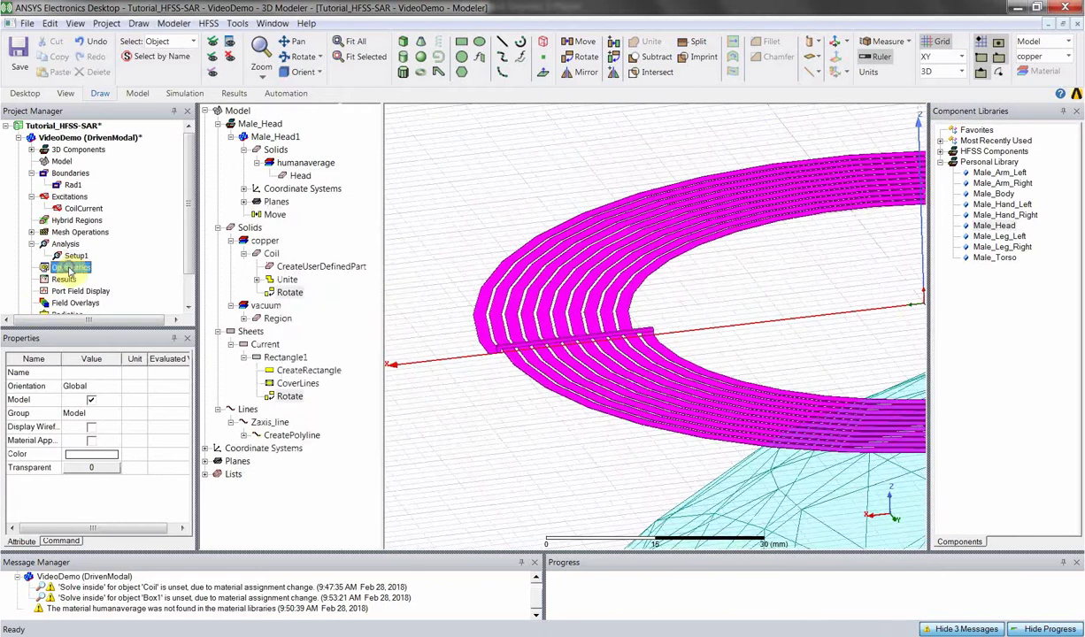
right_click(69, 269)
mouse_move(133, 293)
click(356, 285)
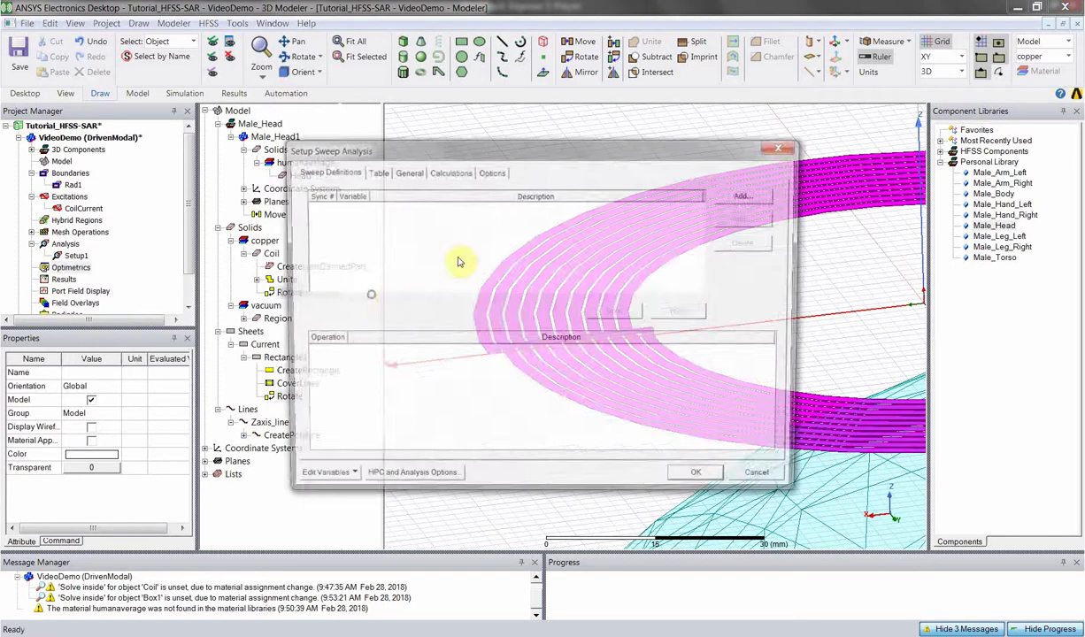
click(748, 202)
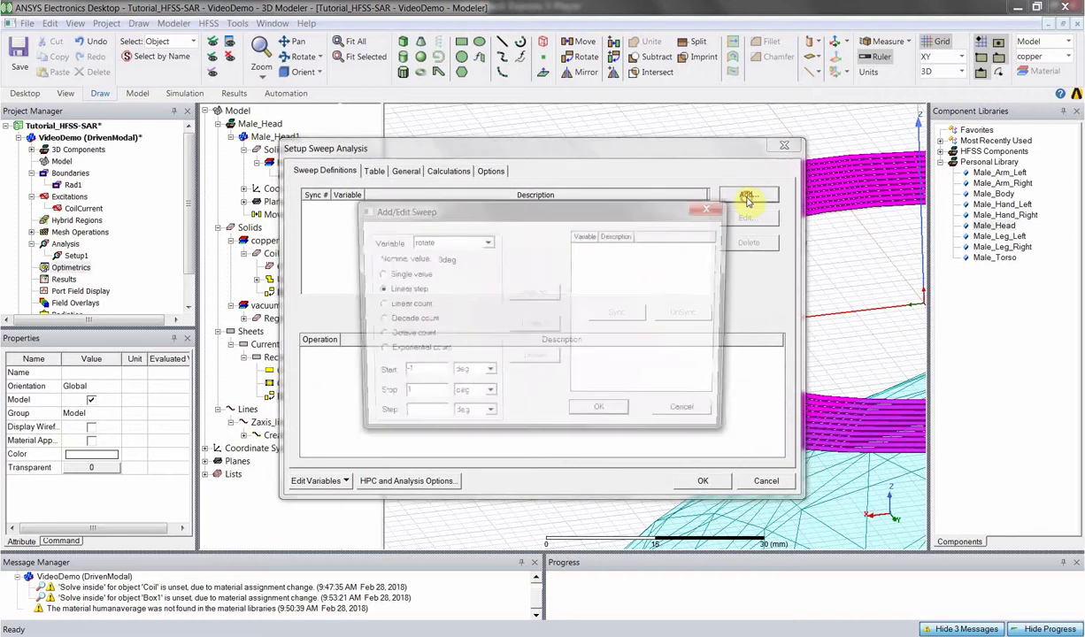
click(432, 244)
click(430, 251)
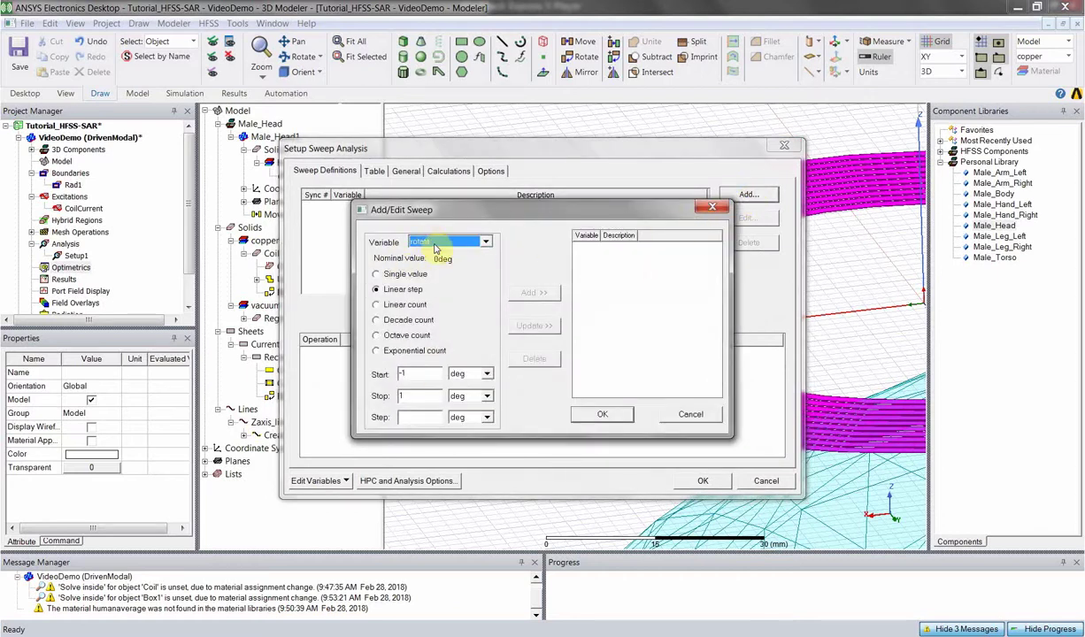
double_click(421, 374)
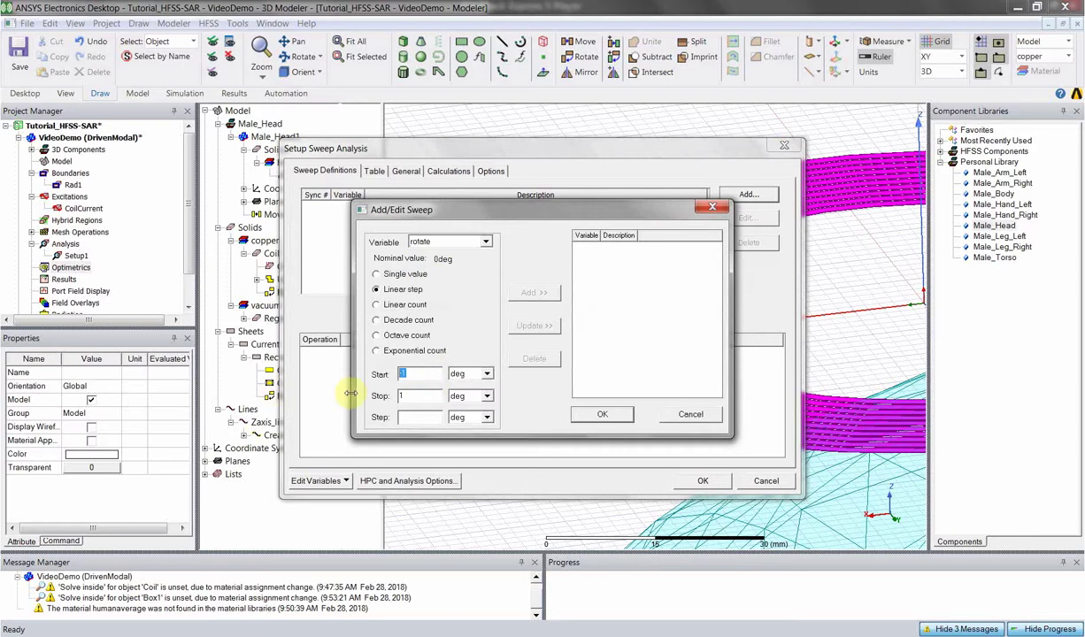
text(0)
double_click(417, 395)
text(270)
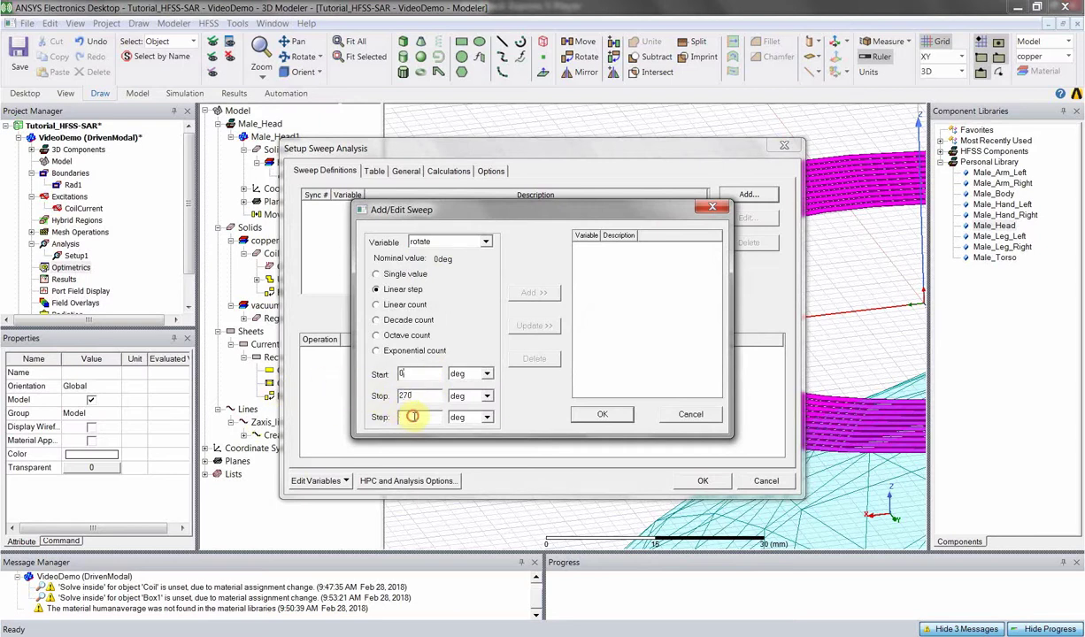
double_click(412, 416)
text(90)
click(535, 292)
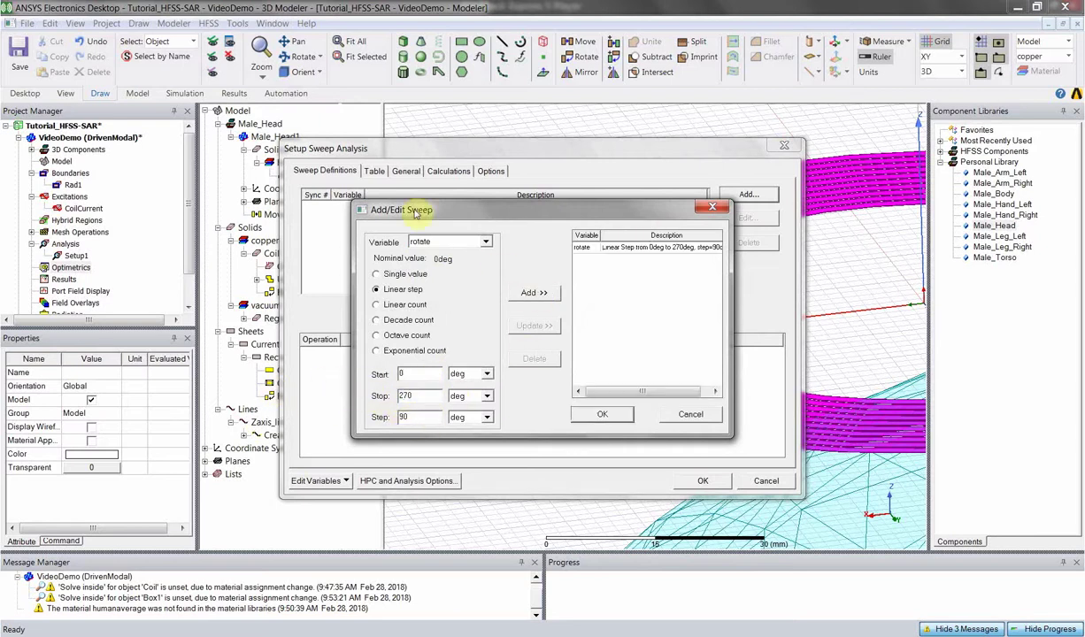
click(605, 414)
- Check the sweep's table of rotation angles, its included simulation setup, its calculations and its field and mesh options
click(379, 171)
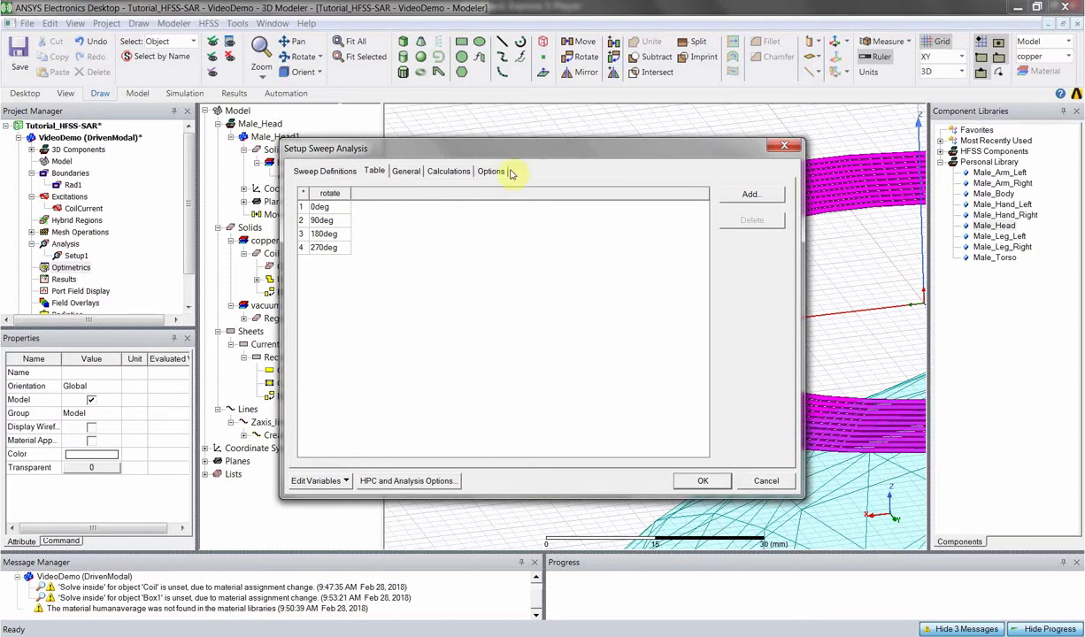
click(408, 172)
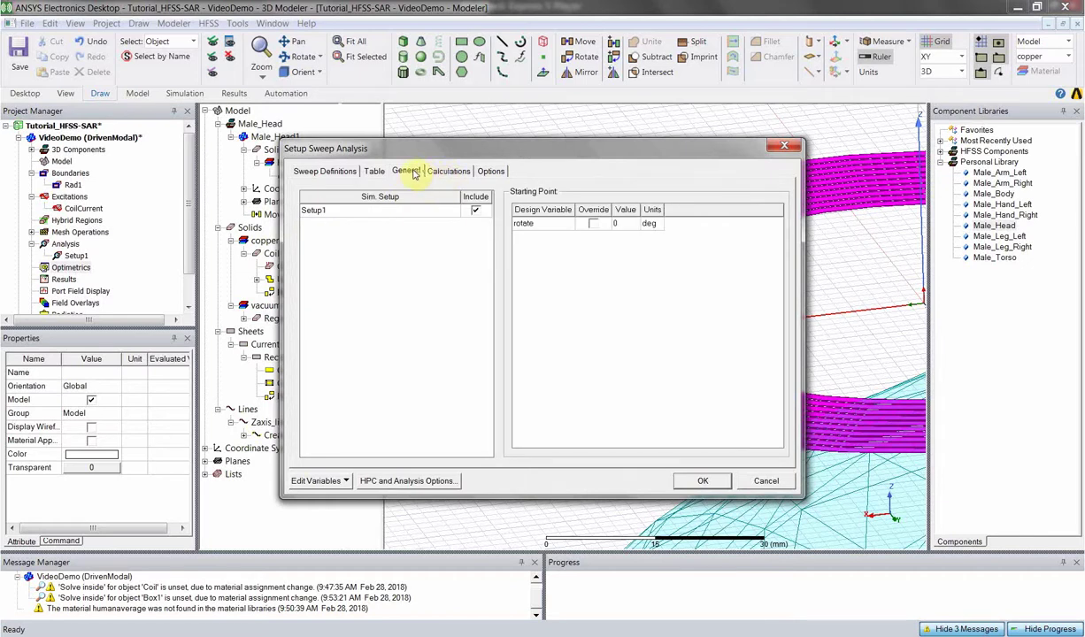
click(455, 171)
click(488, 173)
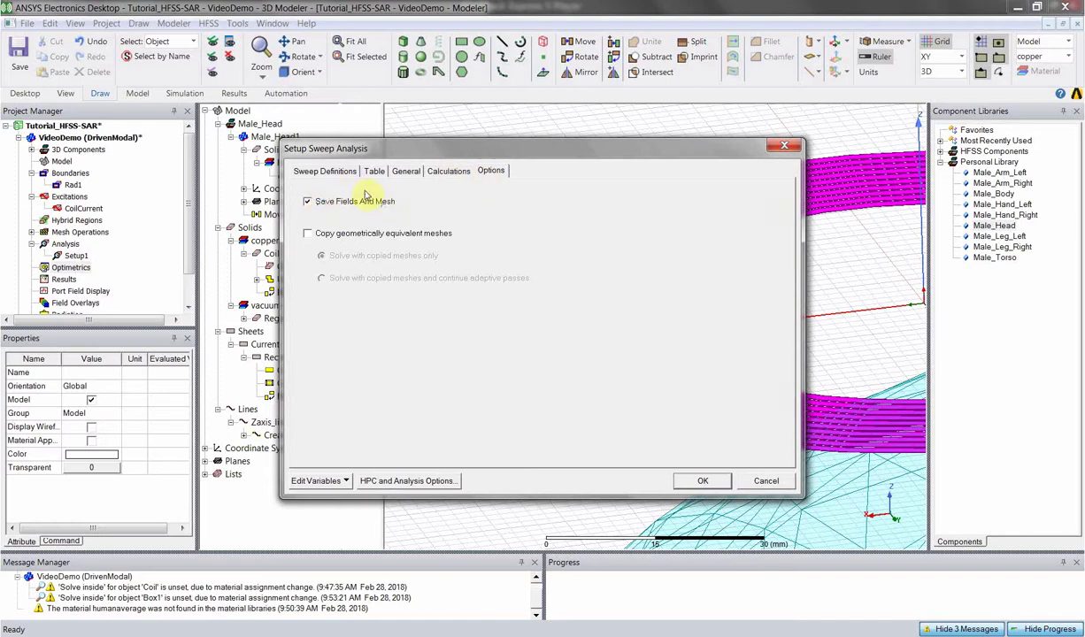
- Try to add a Mag_E field calculation on Zaxis_line to the sweep, delete it, and discard the sweep setup
click(452, 174)
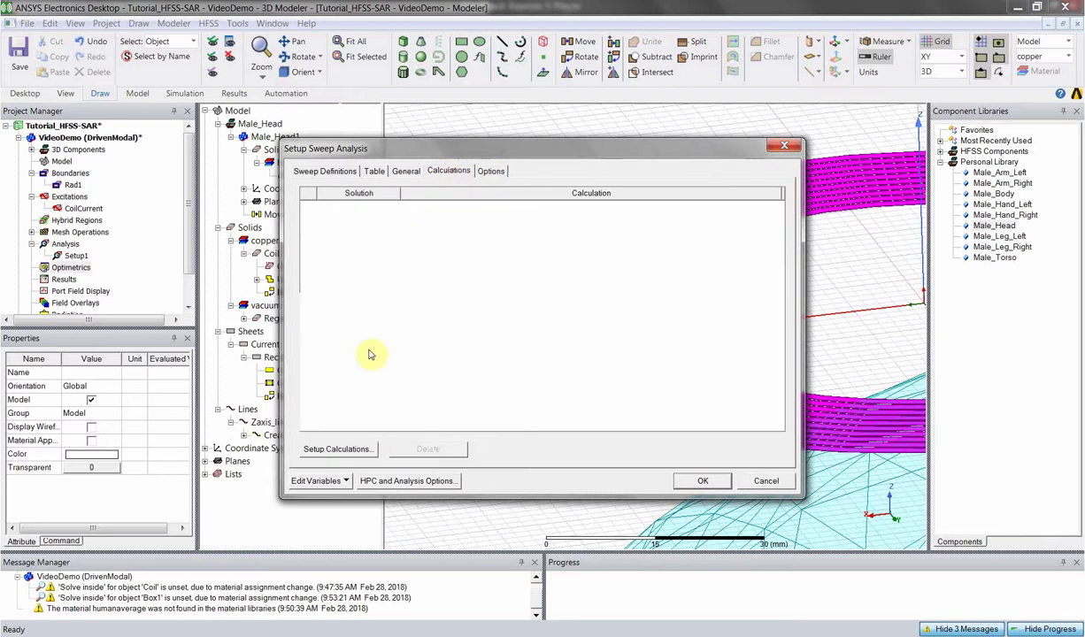
click(316, 453)
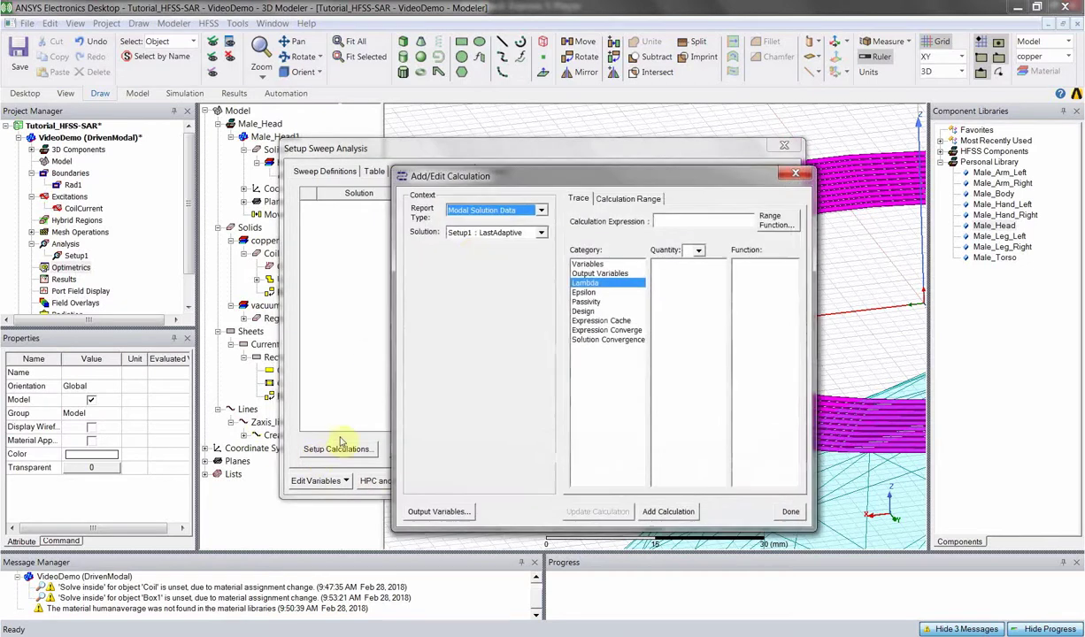
click(482, 233)
click(513, 210)
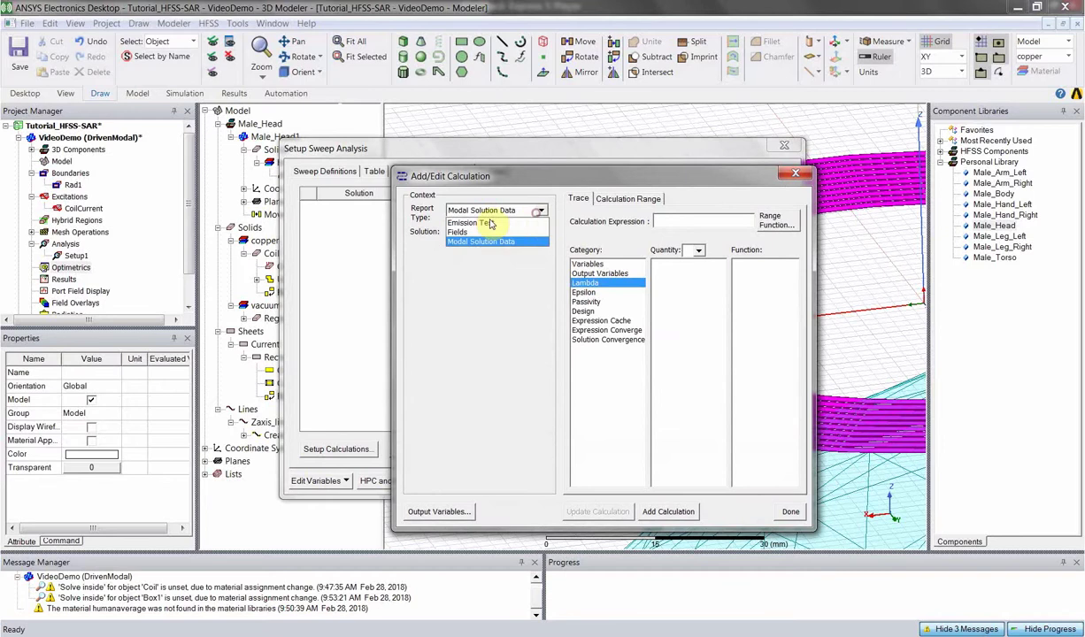
click(482, 231)
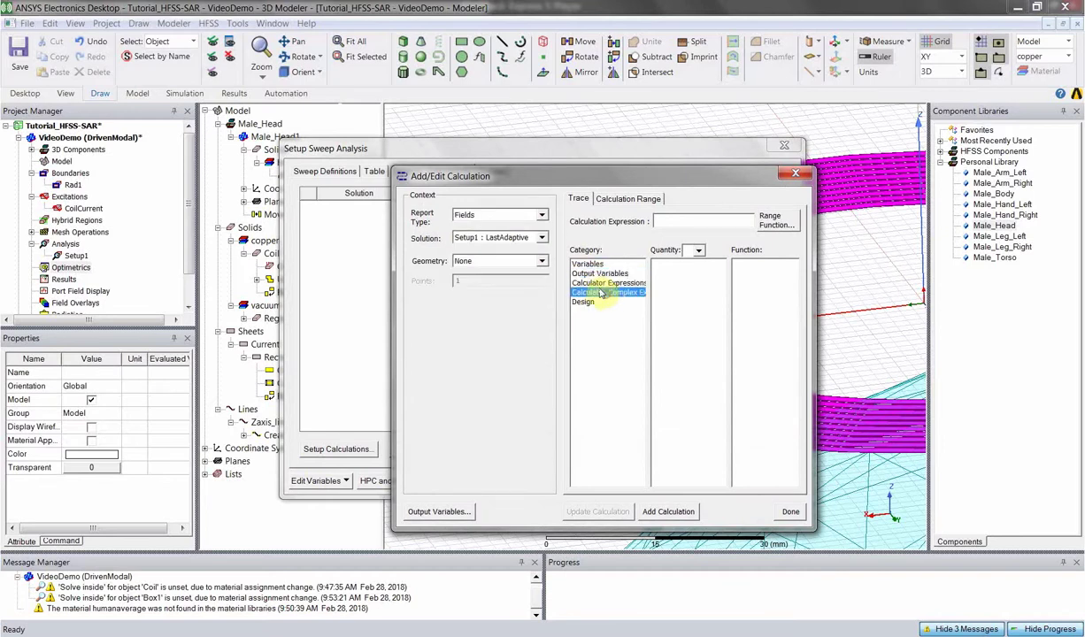
click(519, 261)
click(516, 283)
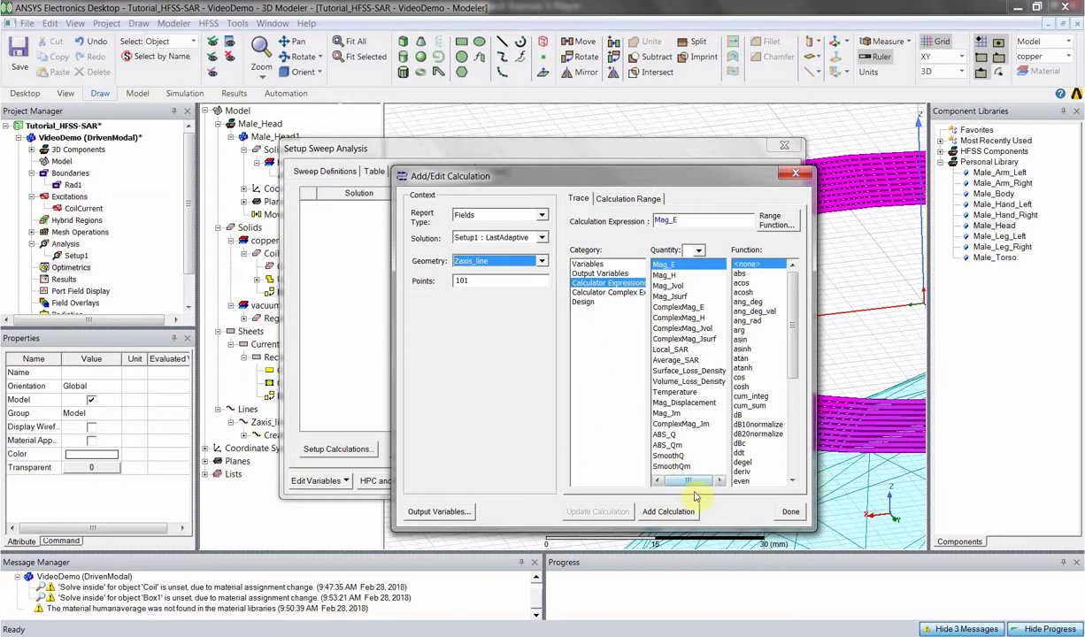
click(668, 511)
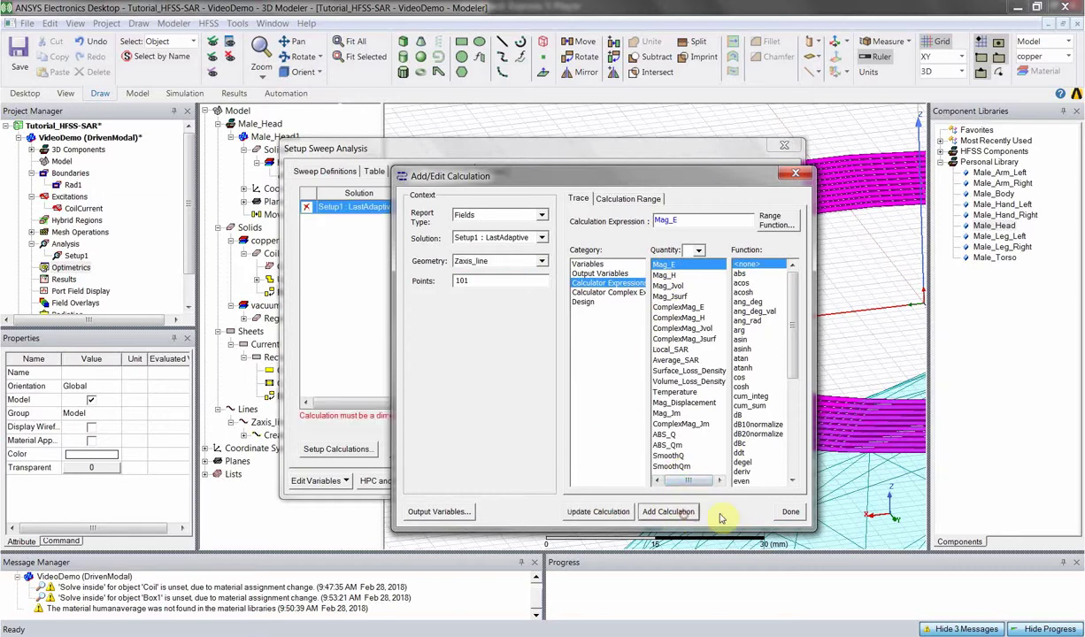
click(788, 512)
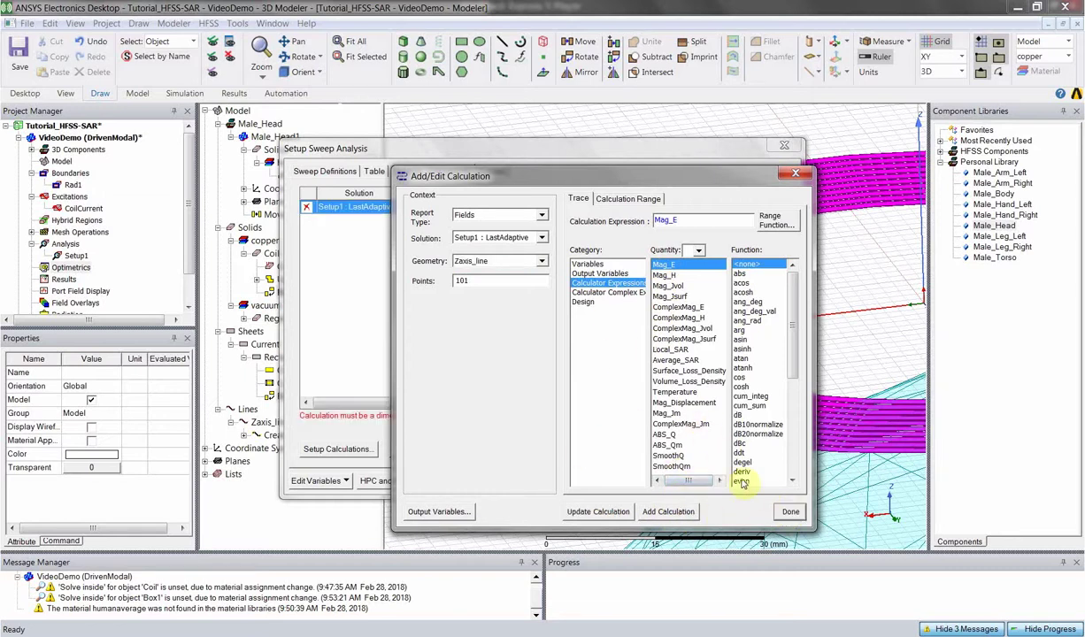
click(427, 448)
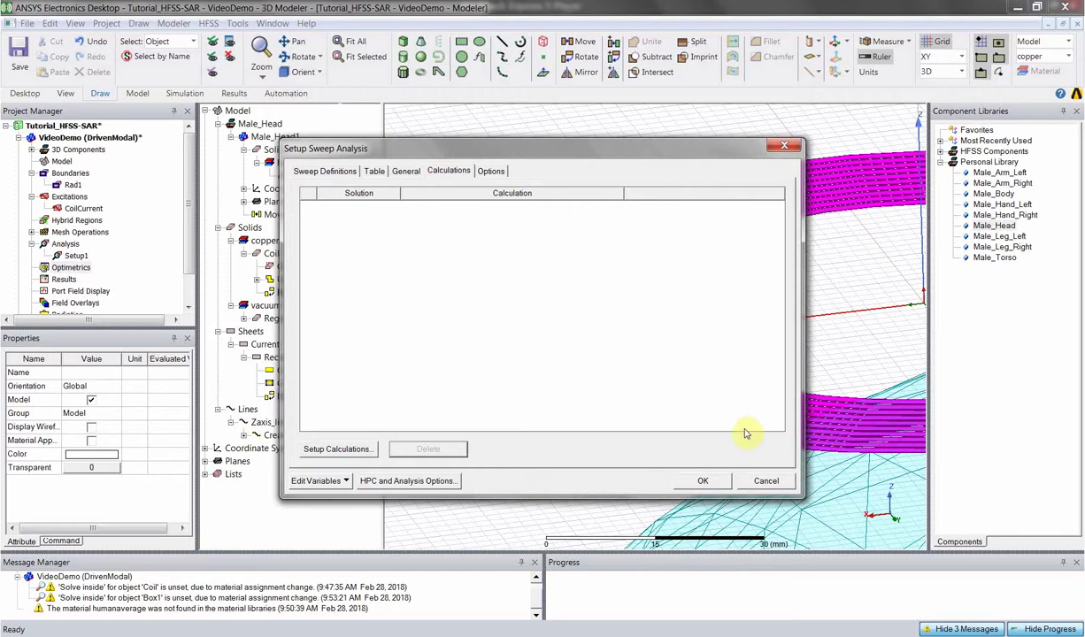
click(763, 481)
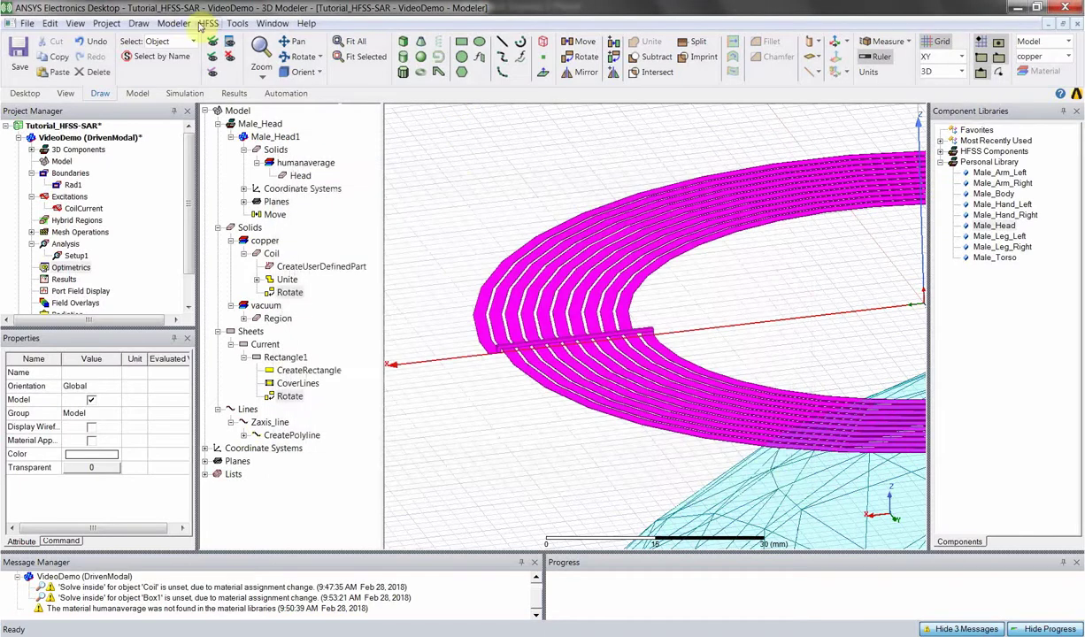
- Open the Fields Calculator, widen it, and examine its list of predefined named expressions
click(208, 24)
mouse_move(303, 287)
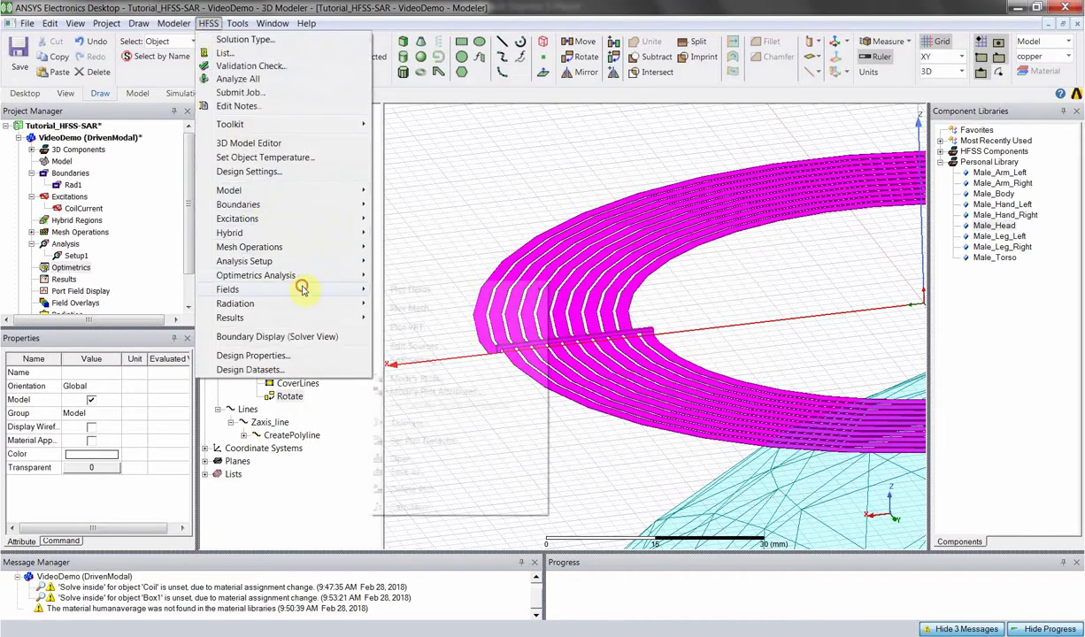
click(410, 506)
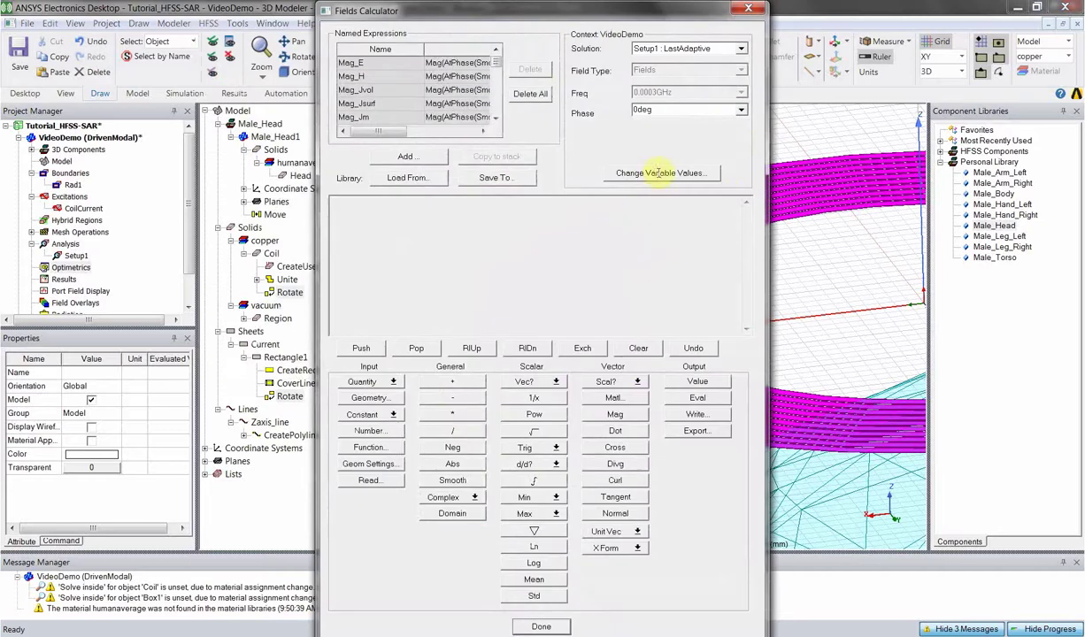
drag(766, 148, 1006, 168)
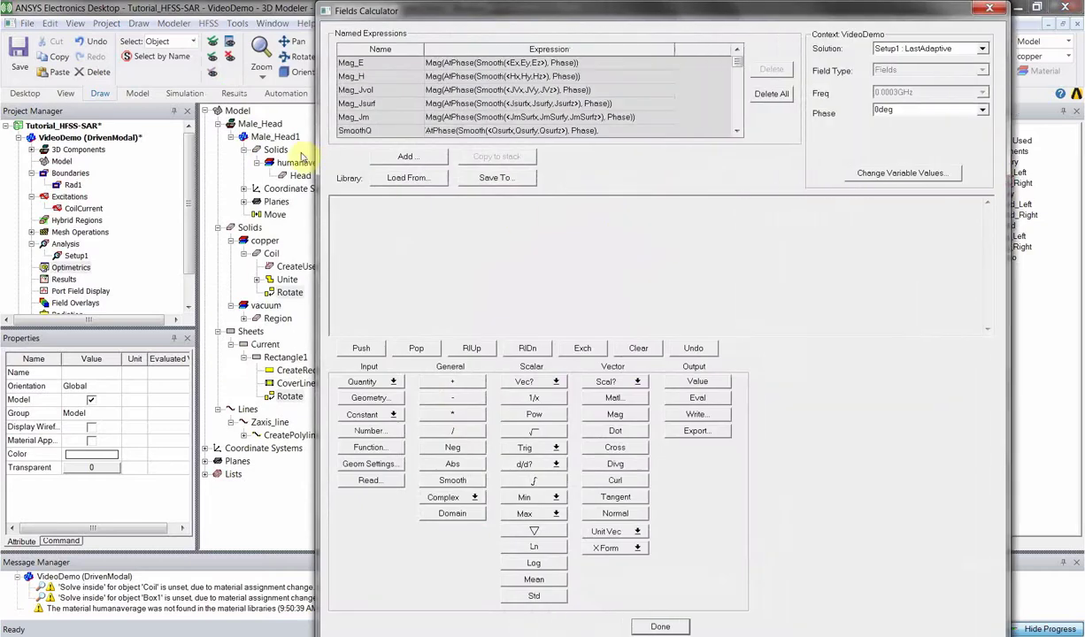
drag(315, 159, 178, 163)
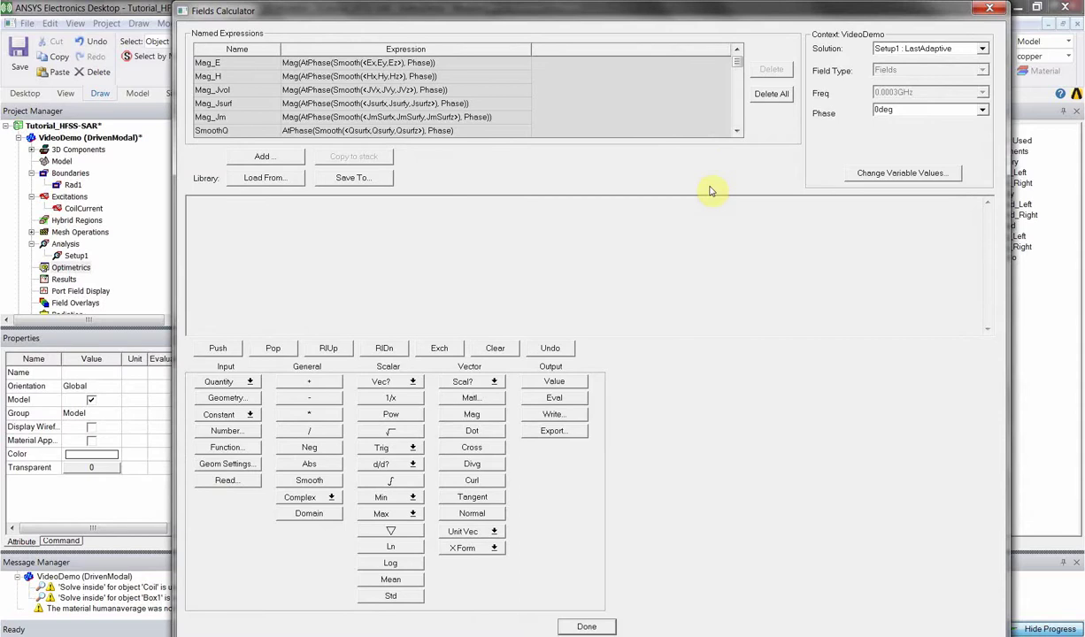
scroll(738, 70, down, 1)
drag(737, 86, 743, 125)
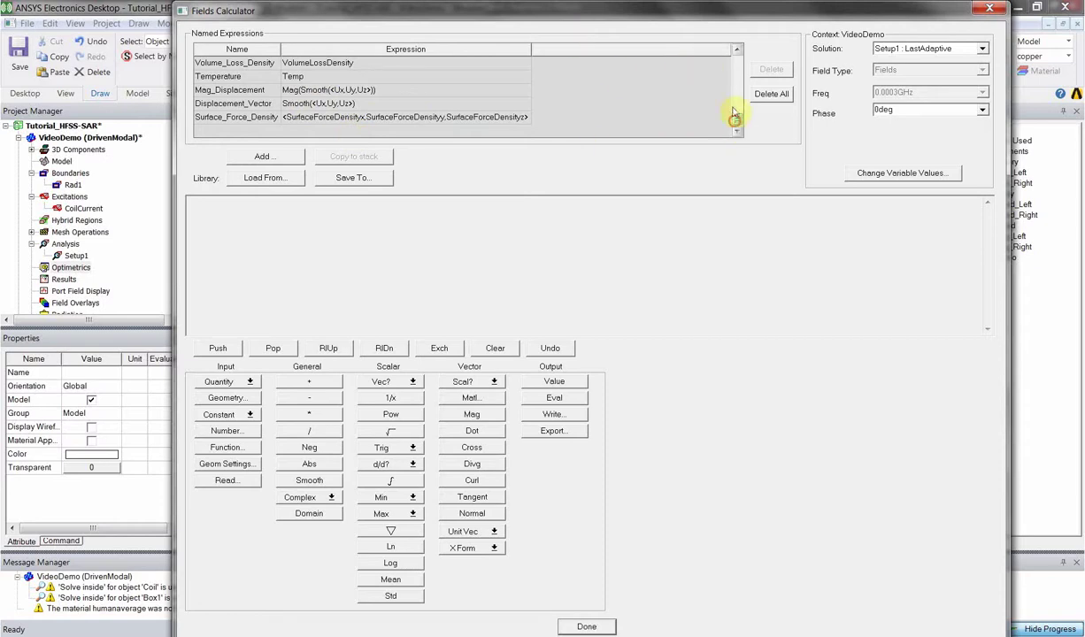
drag(734, 116, 731, 60)
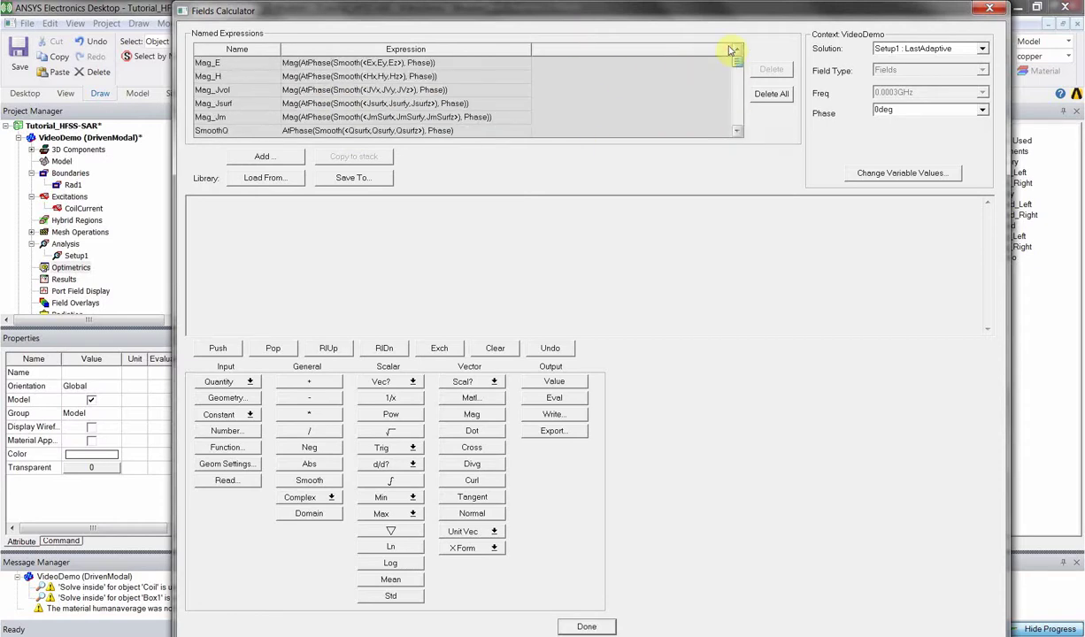
scroll(730, 50, down, 5)
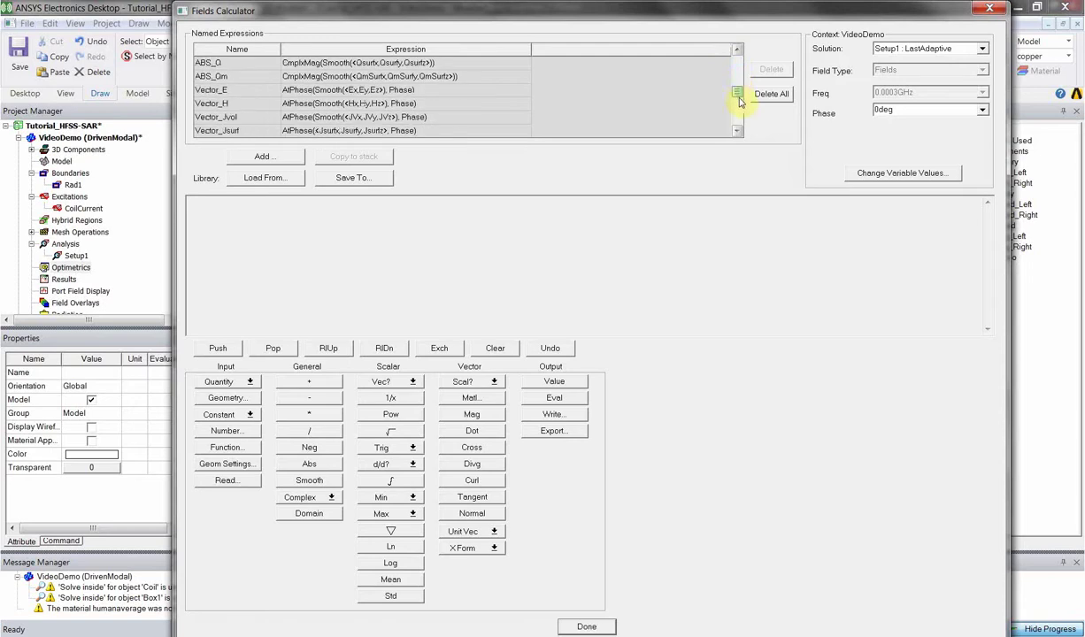
scroll(740, 102, down, 2)
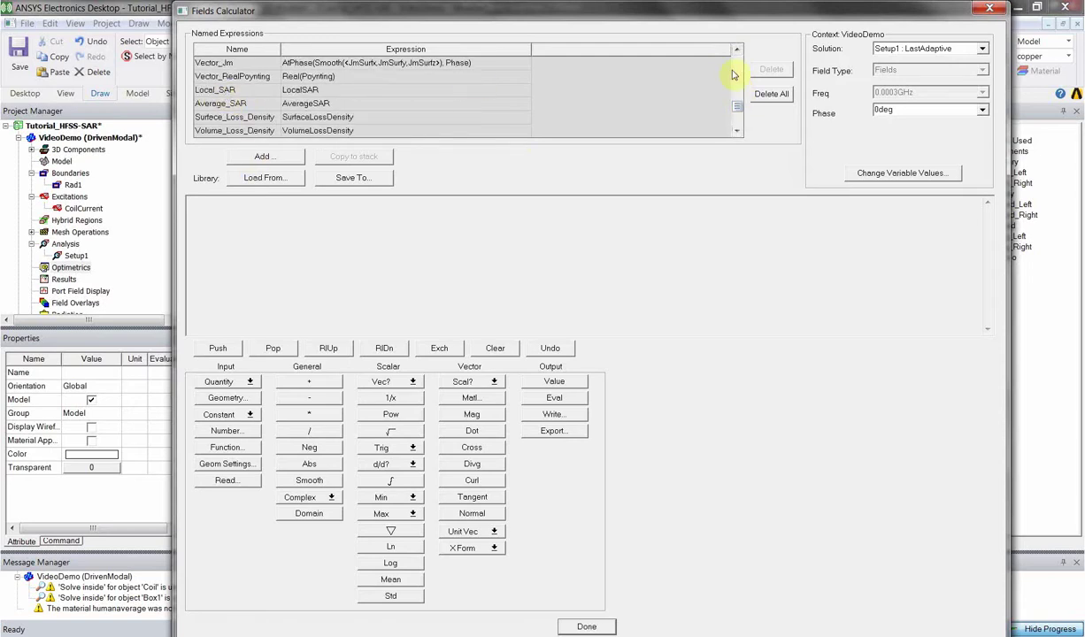
scroll(741, 120, down, 2)
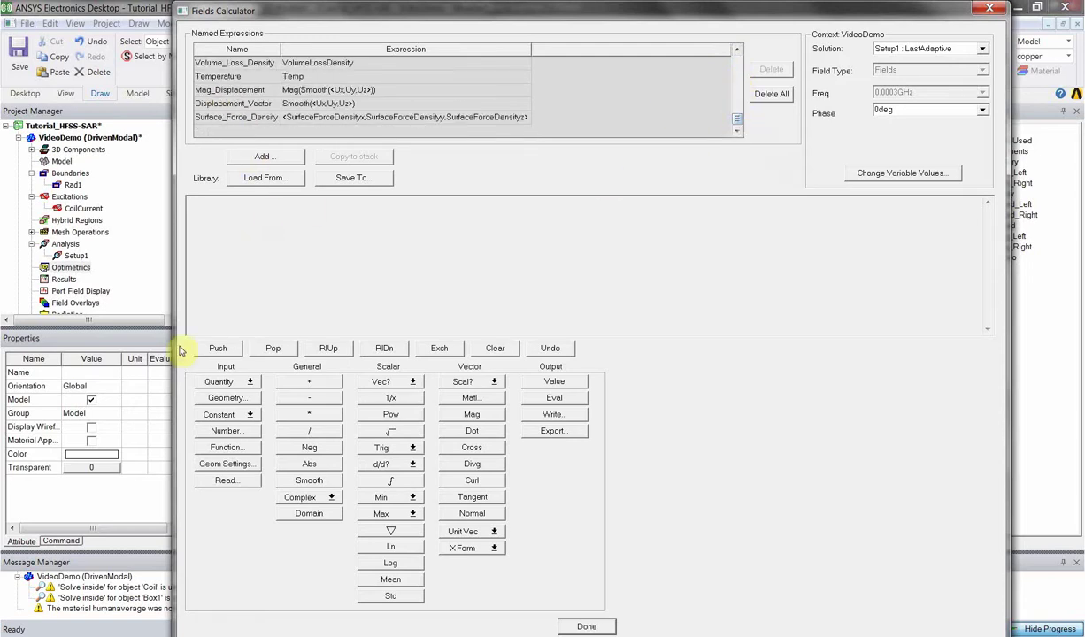
- Build the complex peak of the smoothed E field and store it as the named expression PeakE
click(204, 384)
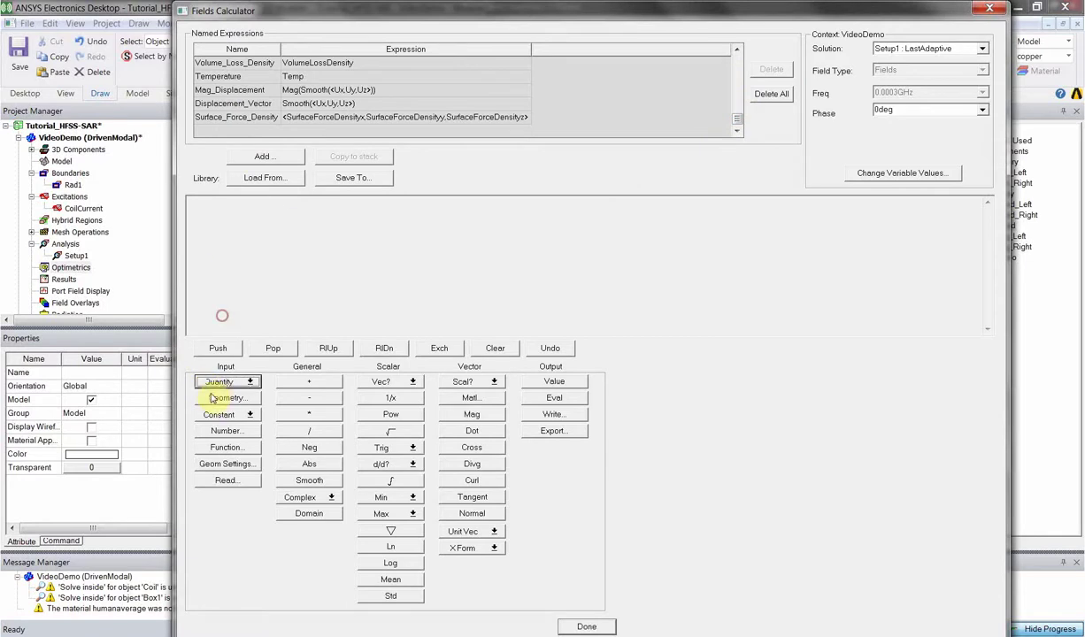
click(213, 382)
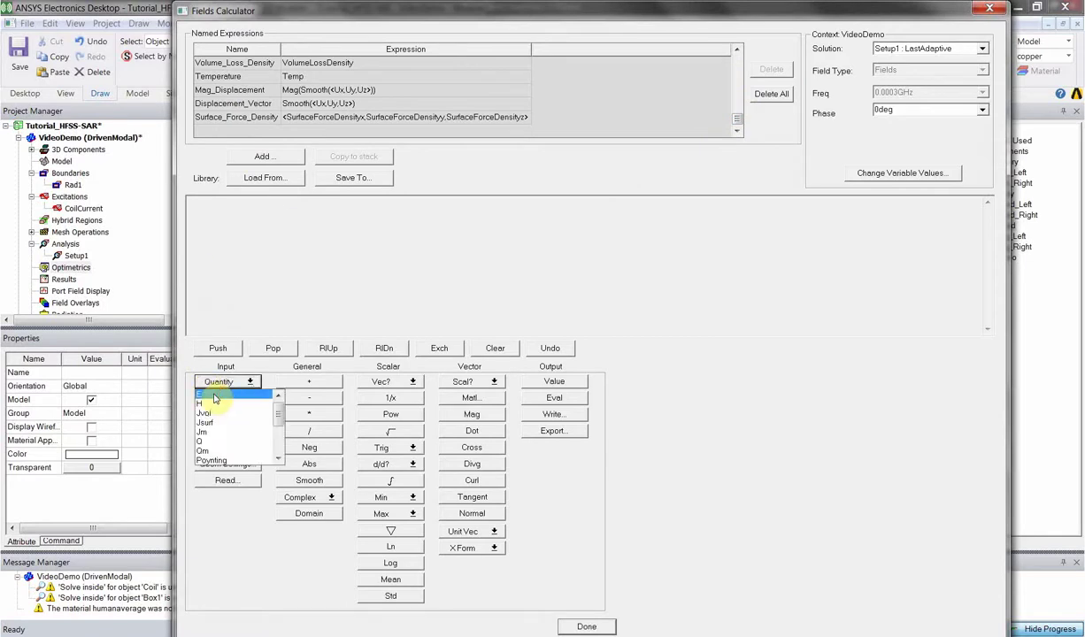
click(213, 396)
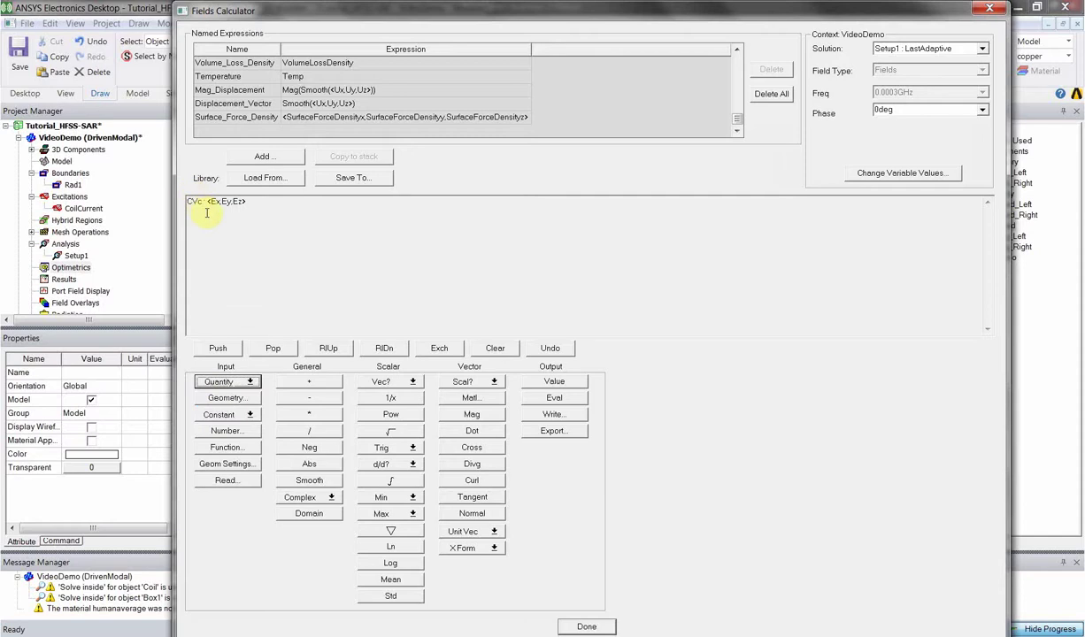
click(293, 482)
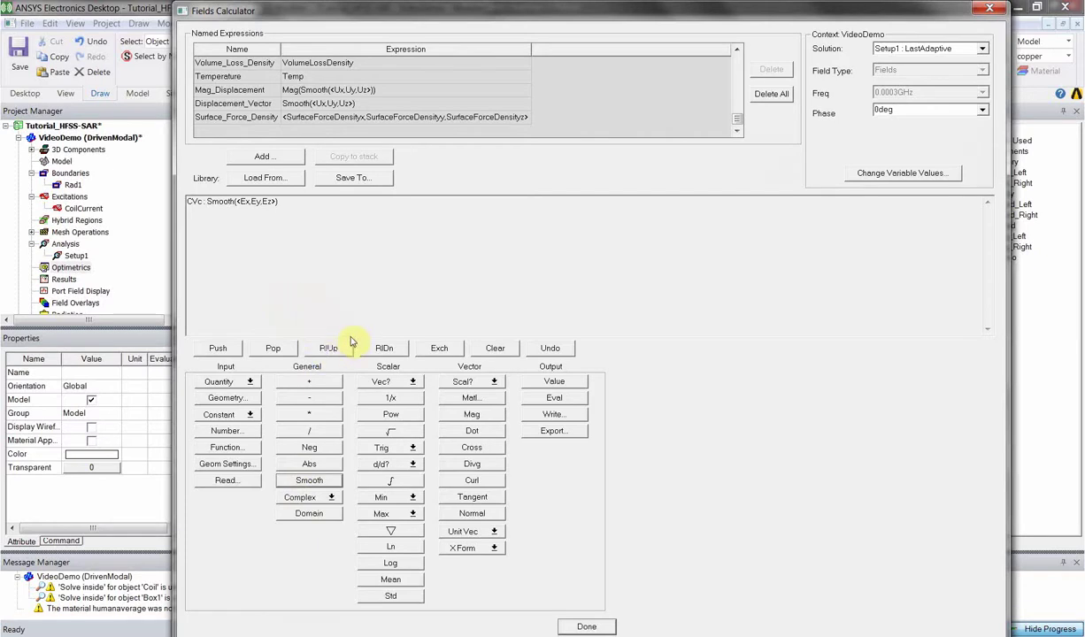
click(326, 498)
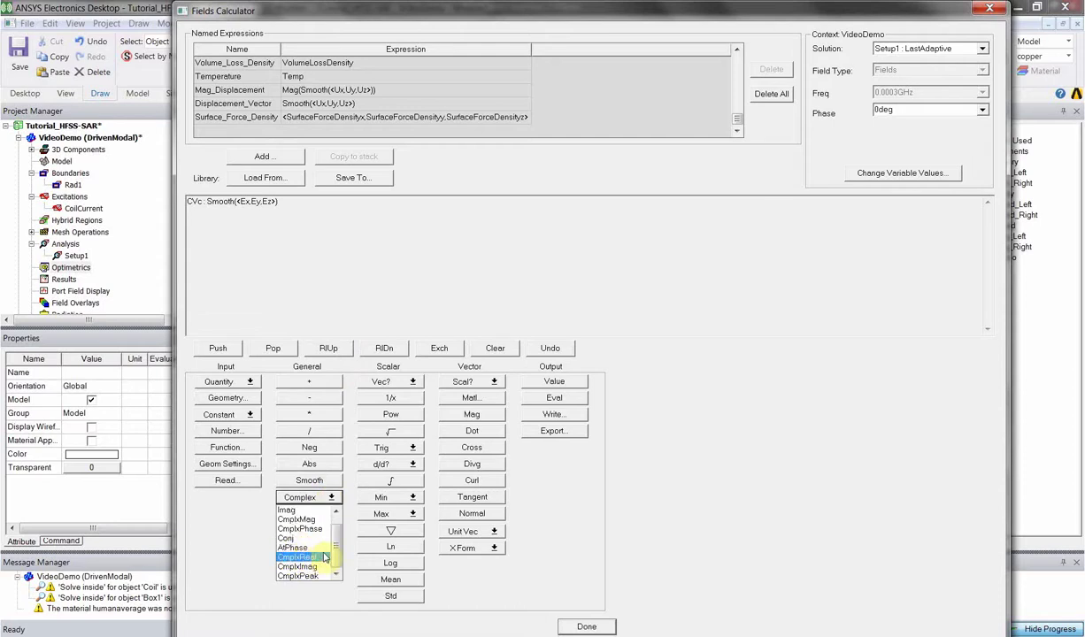
click(306, 576)
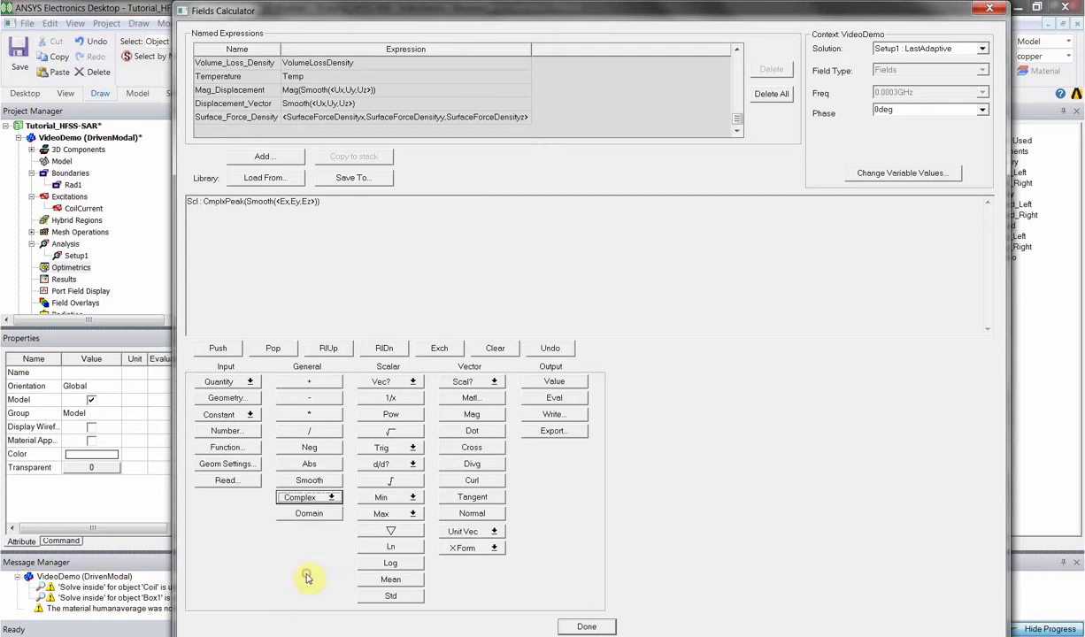
click(261, 161)
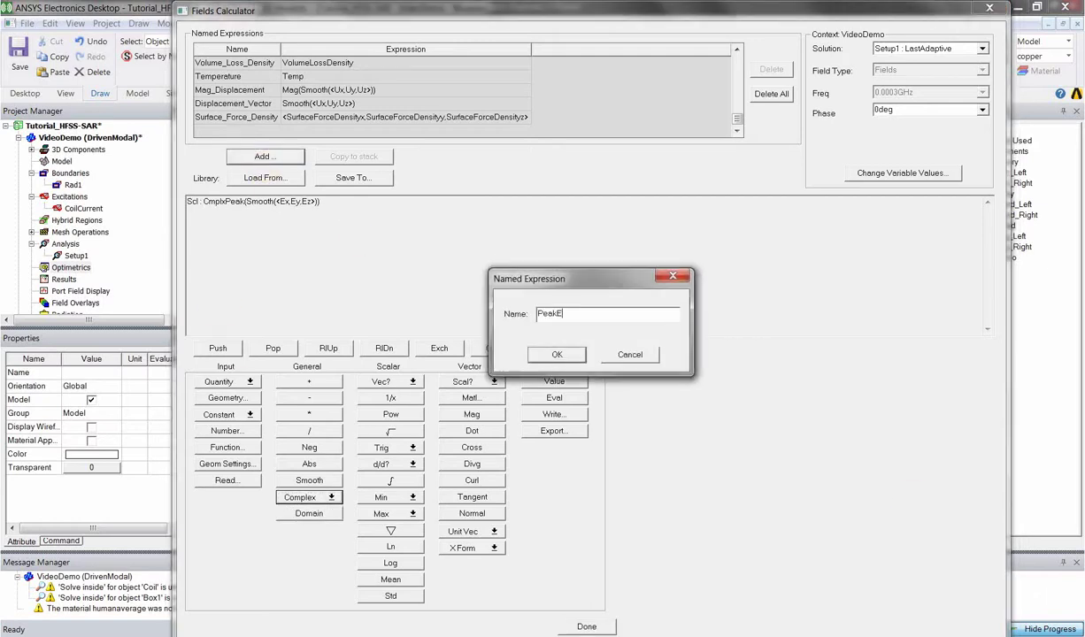
text(PeakE)
click(551, 352)
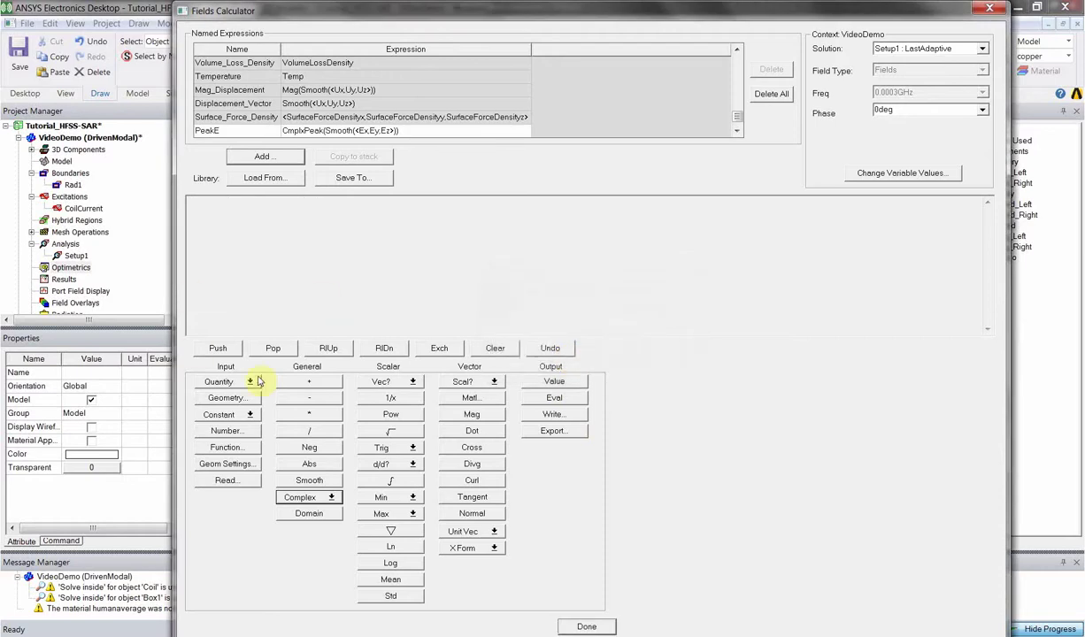
- Build an expression for the maximum of the AverageSAR quantity over the Head volume
click(223, 382)
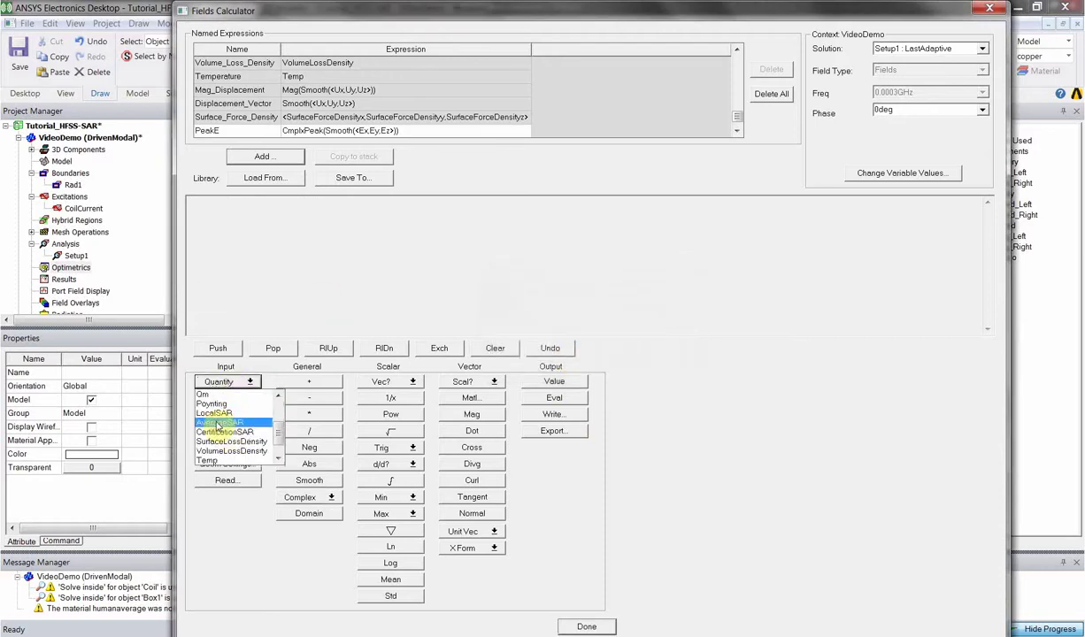
click(217, 424)
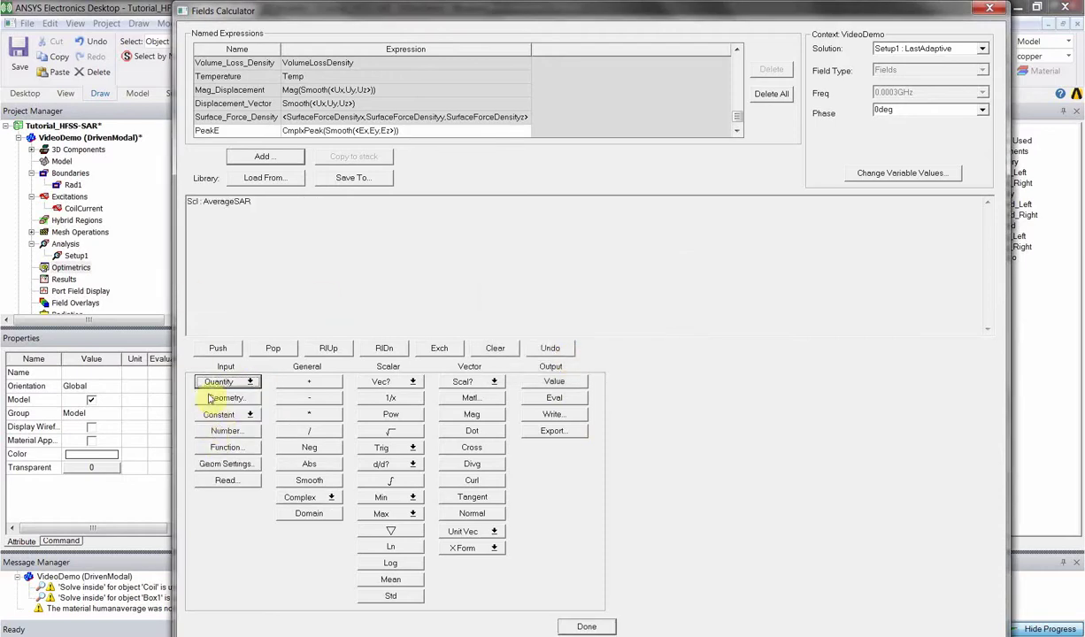
click(226, 398)
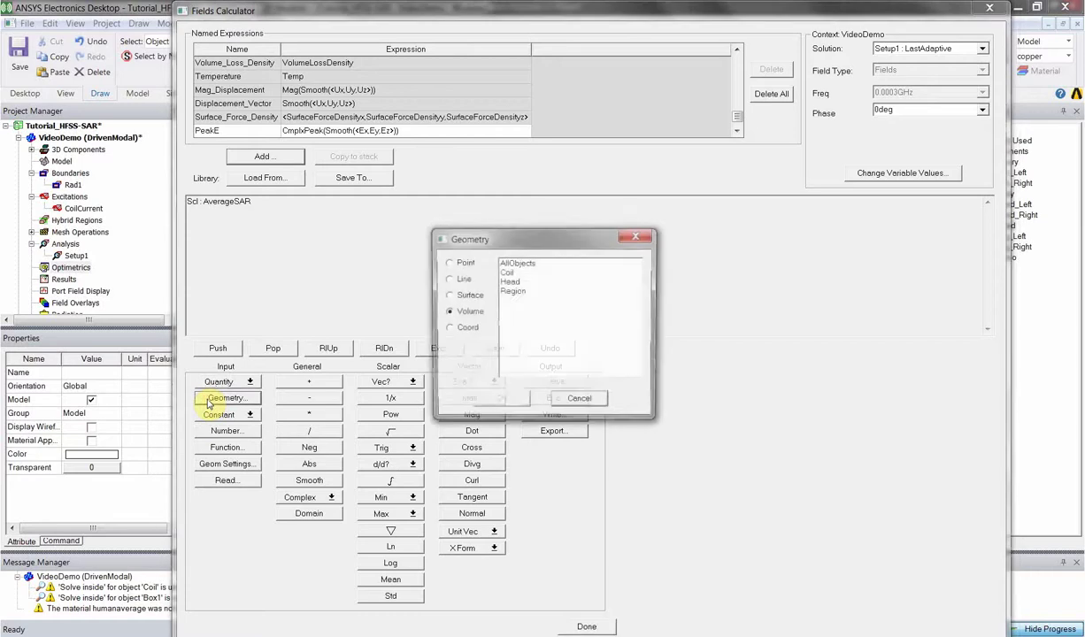
click(513, 281)
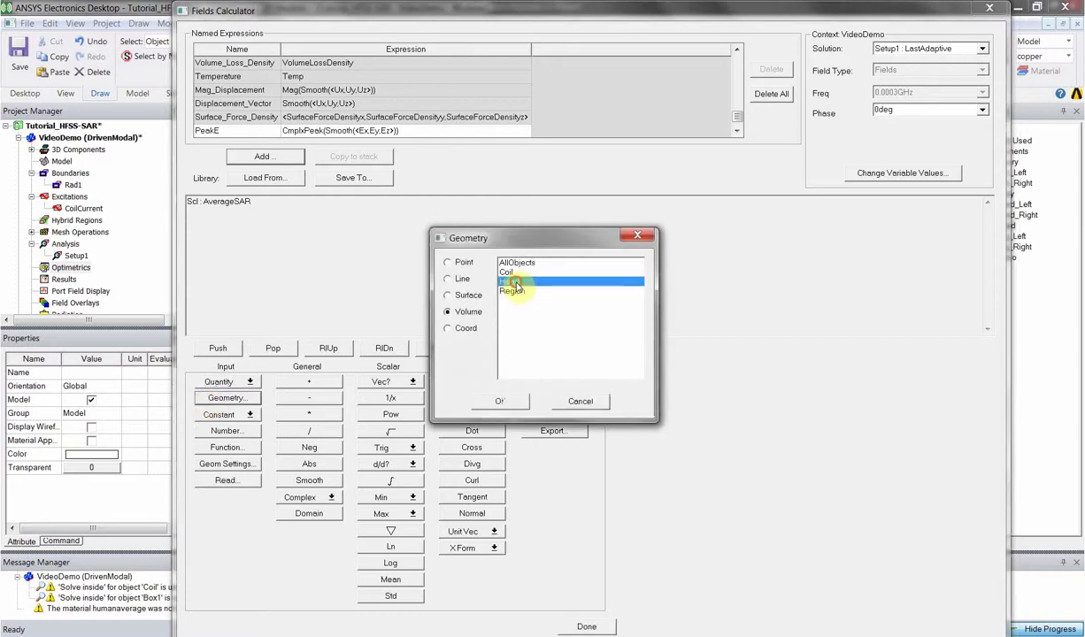
click(499, 401)
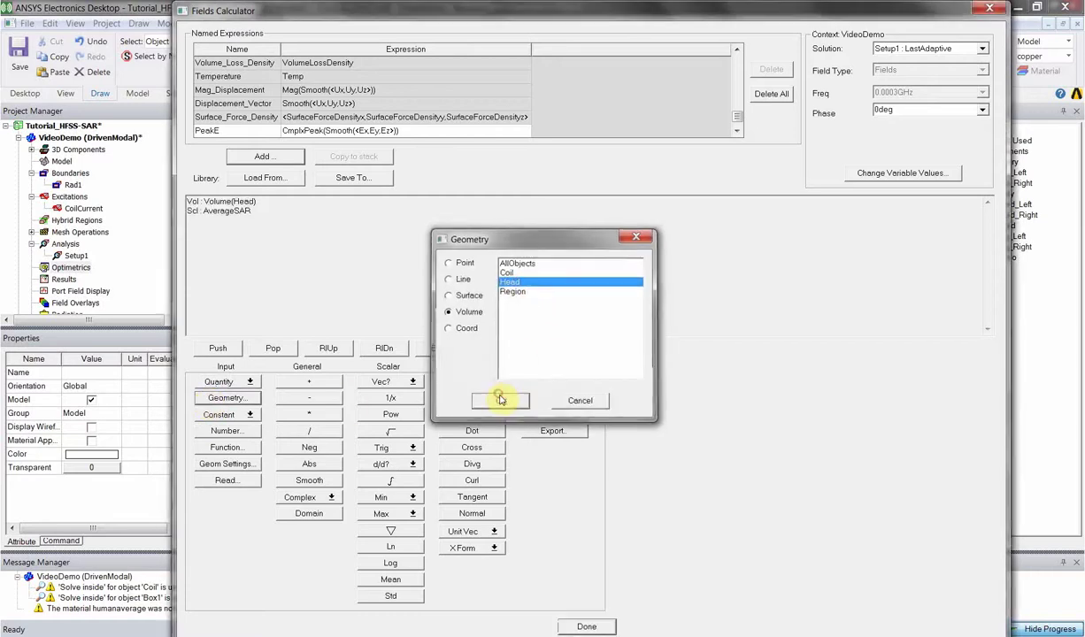
click(379, 514)
click(371, 527)
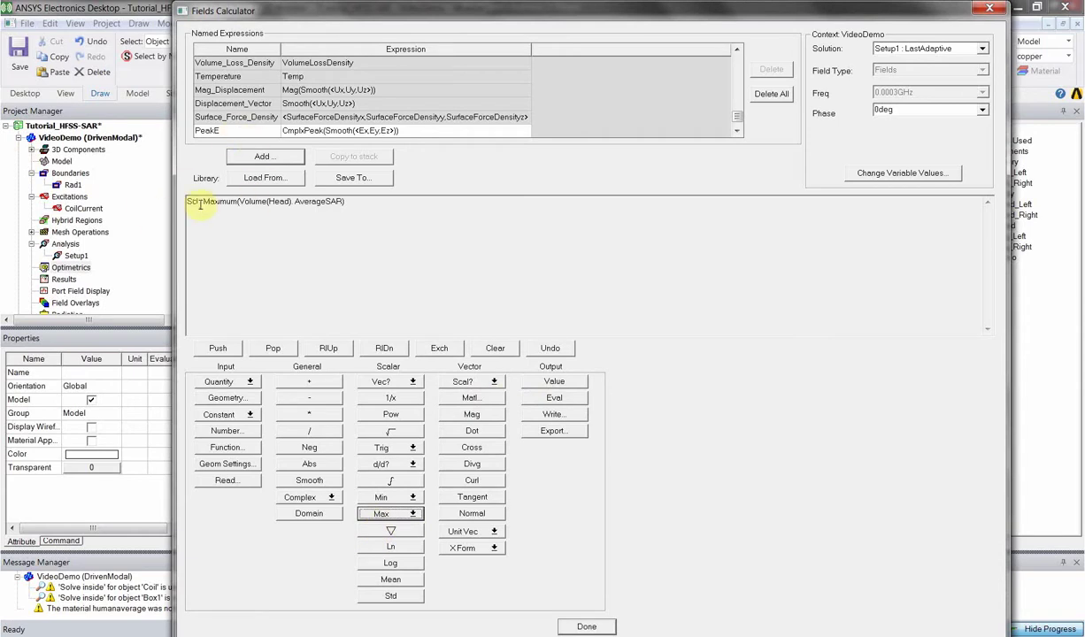
- Store the maximum average SAR expression under the name MaxAvgSAR and close the Fields Calculator
click(252, 161)
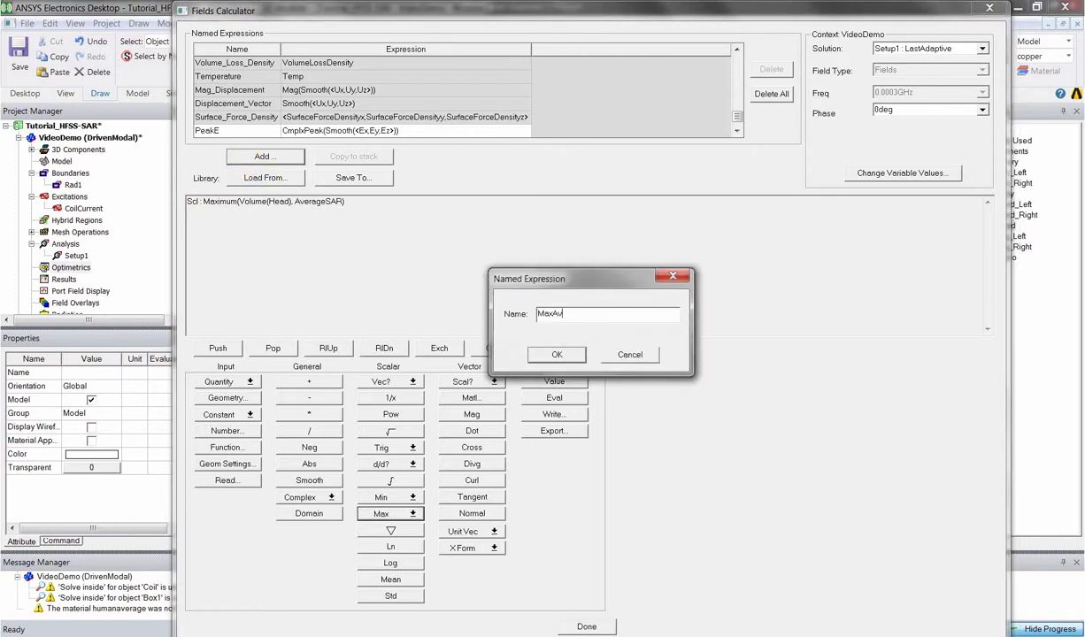
key(Return)
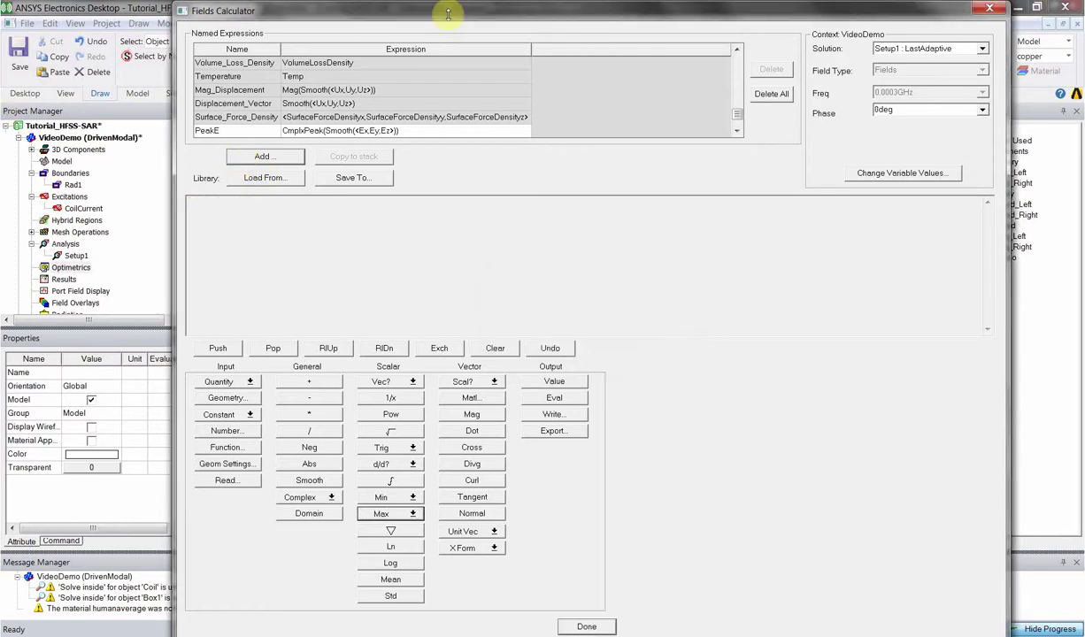
click(738, 131)
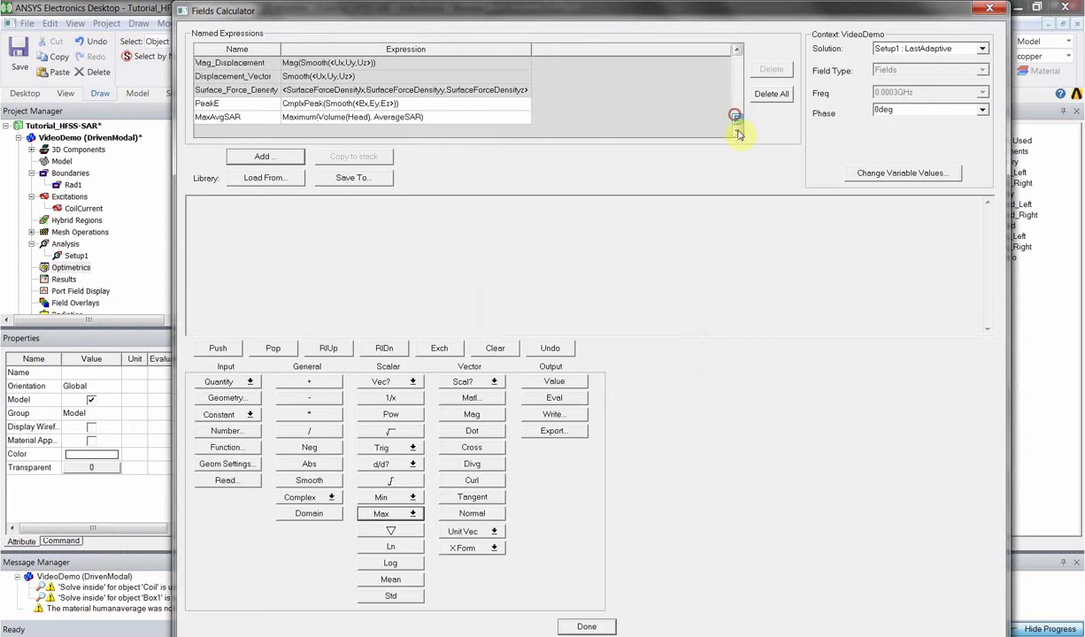
click(989, 8)
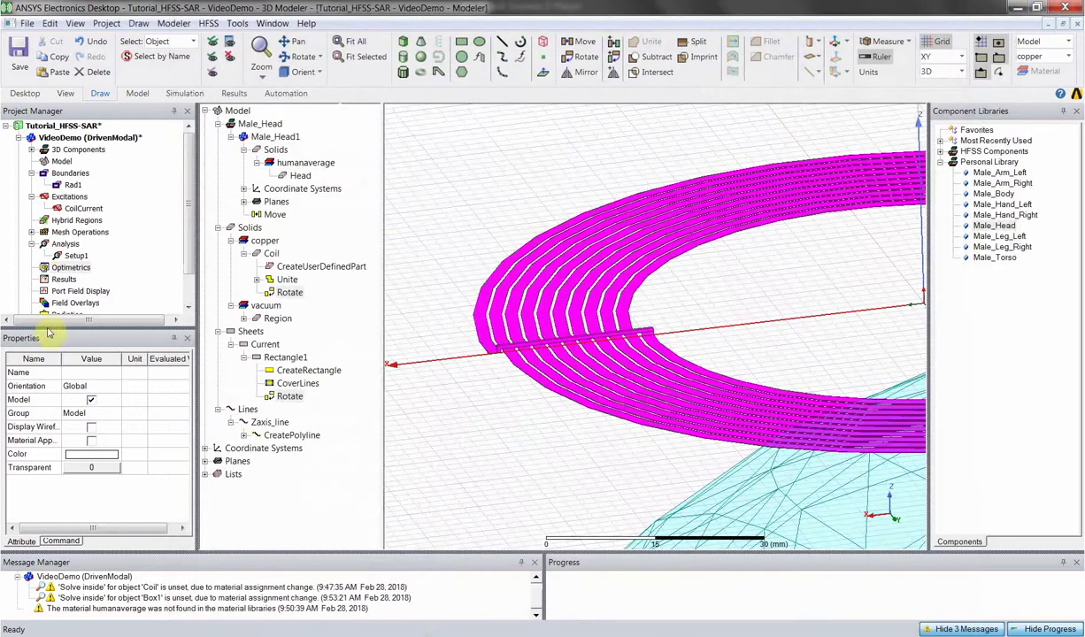
- Create a parametric sweep of the rotate variable with linear steps from 0 deg to 270 deg in 90 deg increments
right_click(71, 267)
mouse_move(90, 293)
click(313, 295)
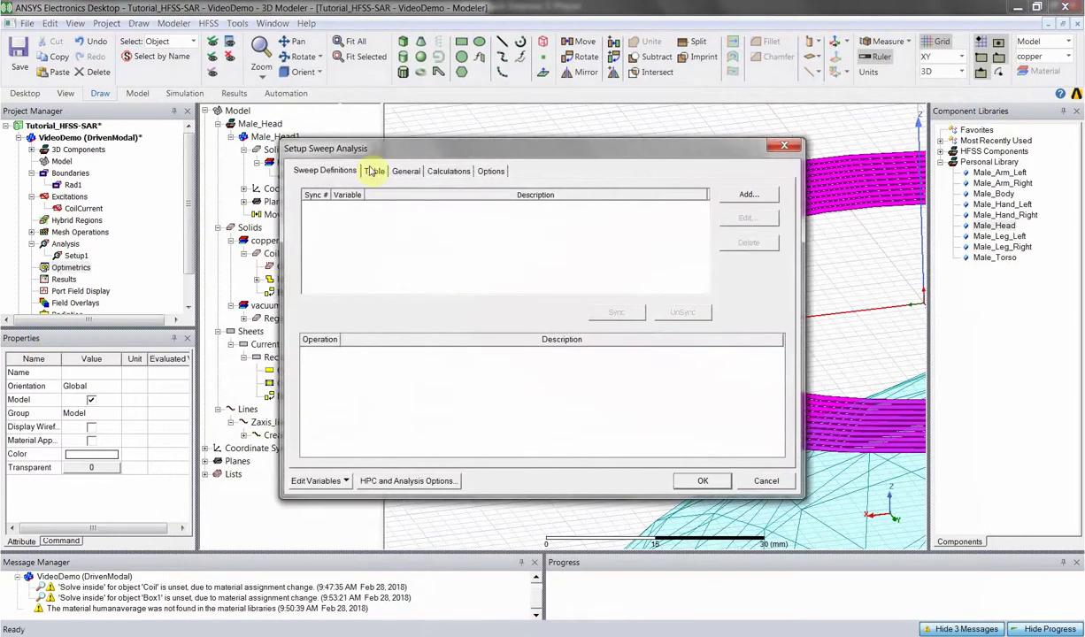
click(730, 202)
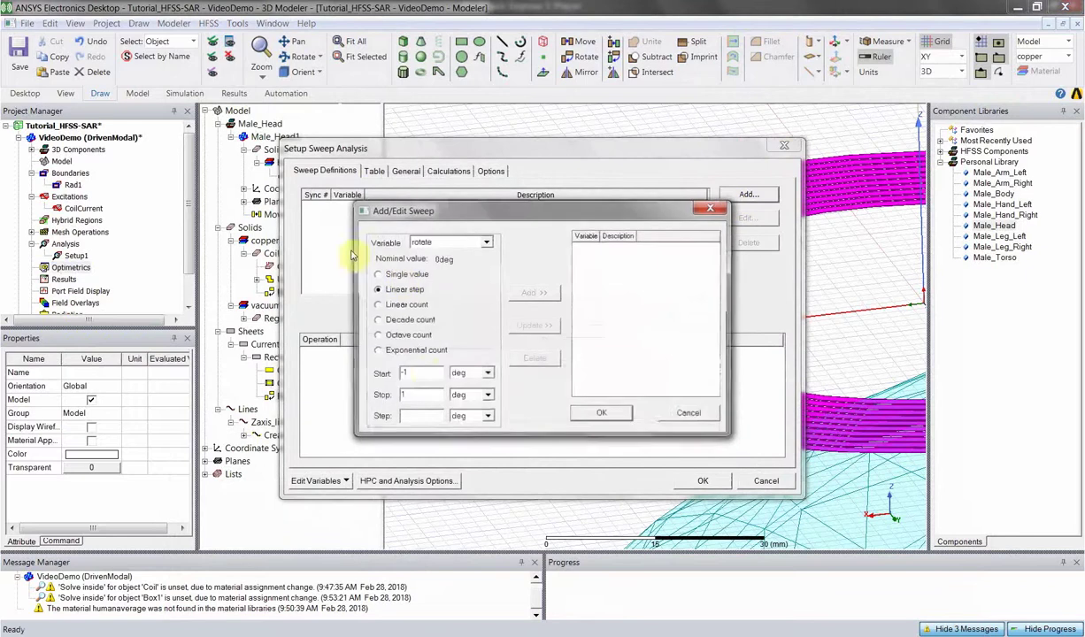
click(418, 372)
text(0)
click(413, 394)
text(270)
key(Tab)
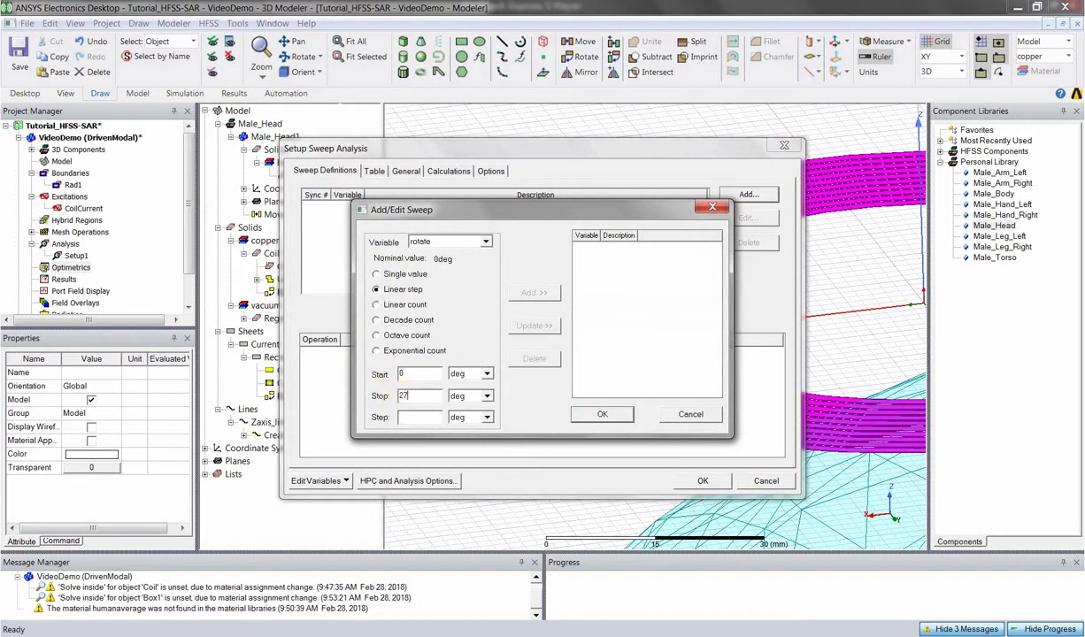
text(90)
click(533, 292)
click(601, 414)
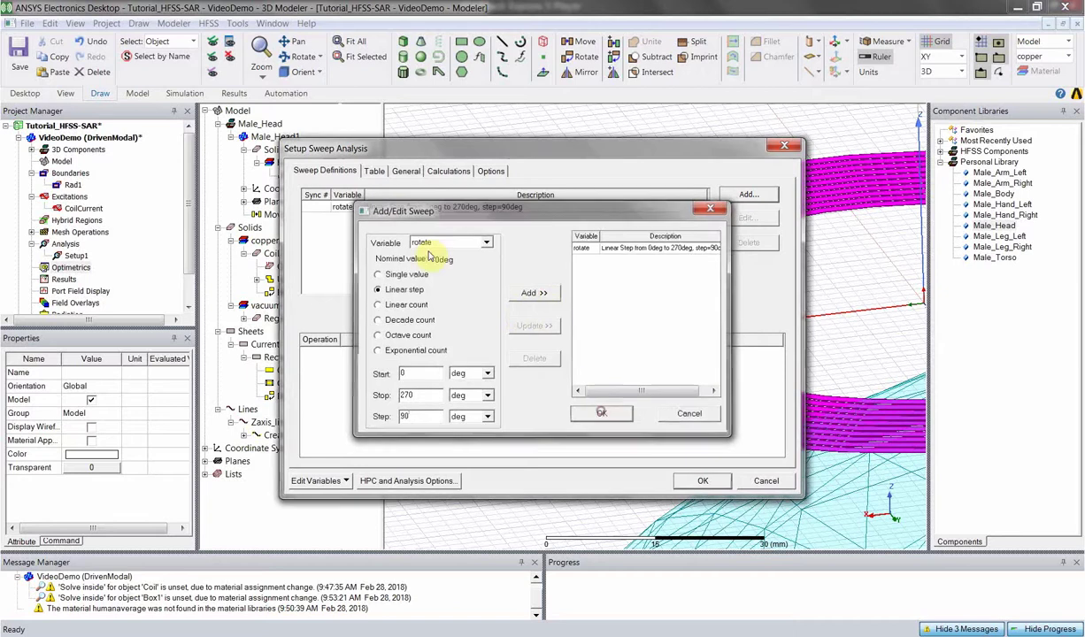
- Review the sweep's table and included simulation setup, and enable Save Fields And Mesh in its options
click(374, 171)
click(405, 171)
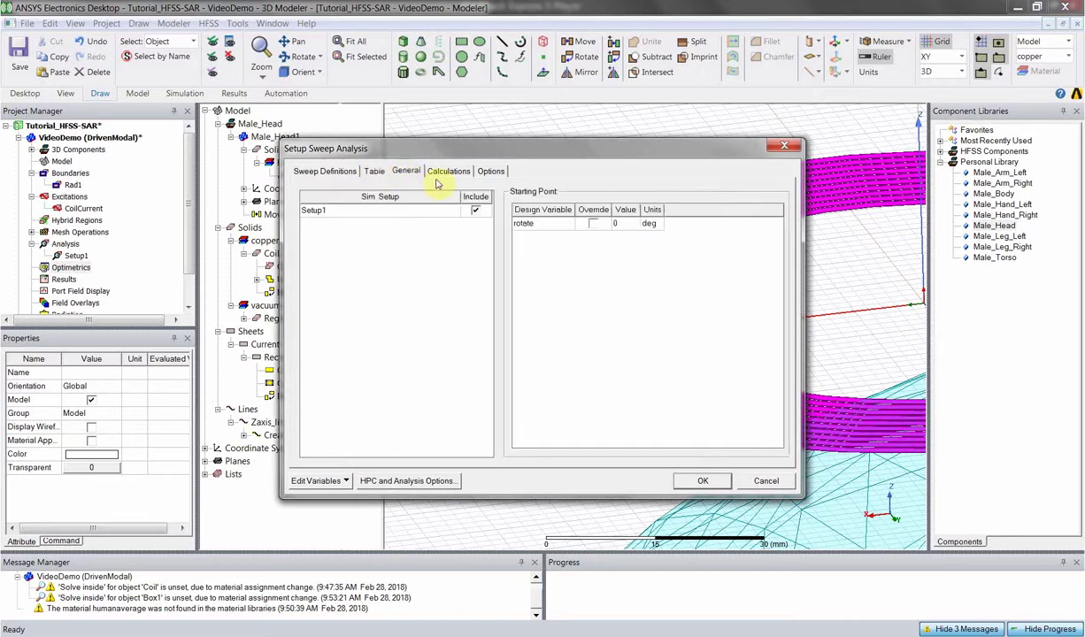
click(442, 172)
click(488, 171)
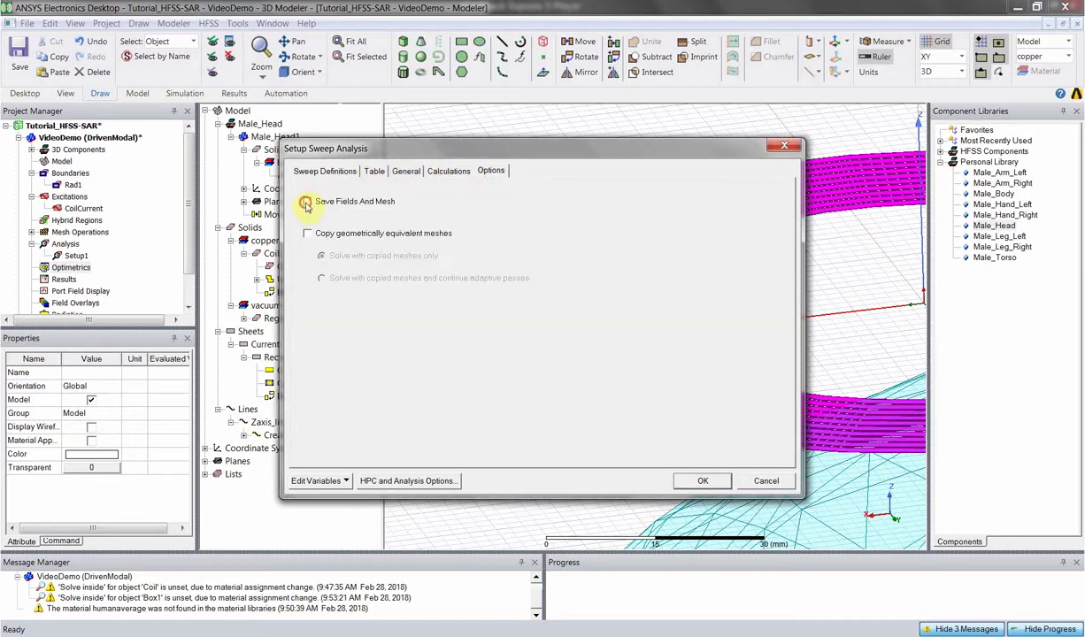
- Add a Fields calculation of MaxAvgSAR from Setup1 : LastAdaptive, with geometry None, to the parametric sweep
click(434, 171)
click(337, 449)
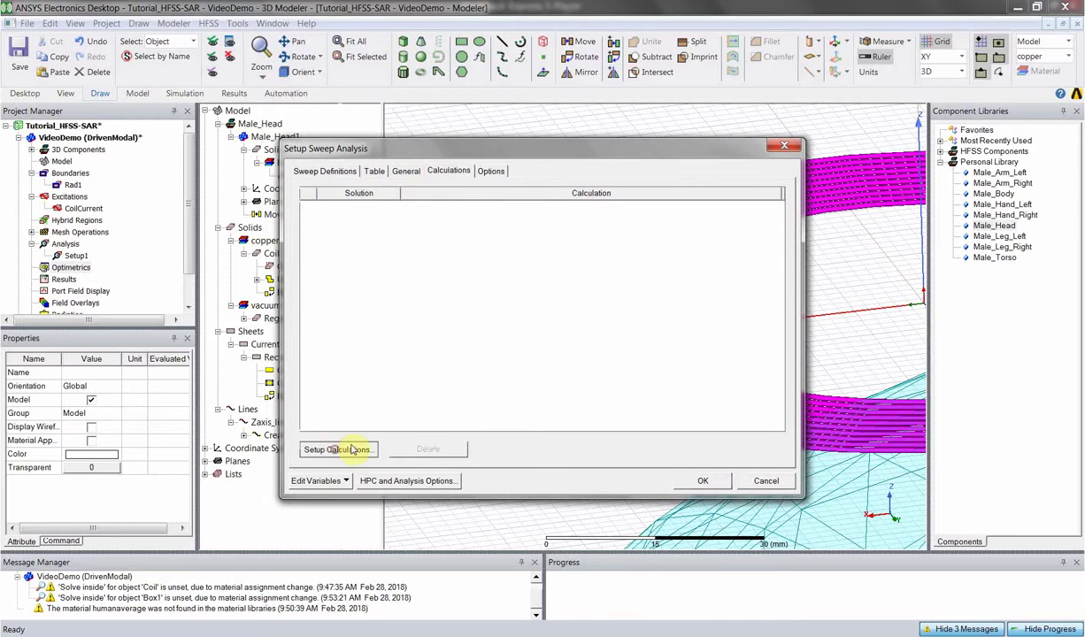
click(586, 320)
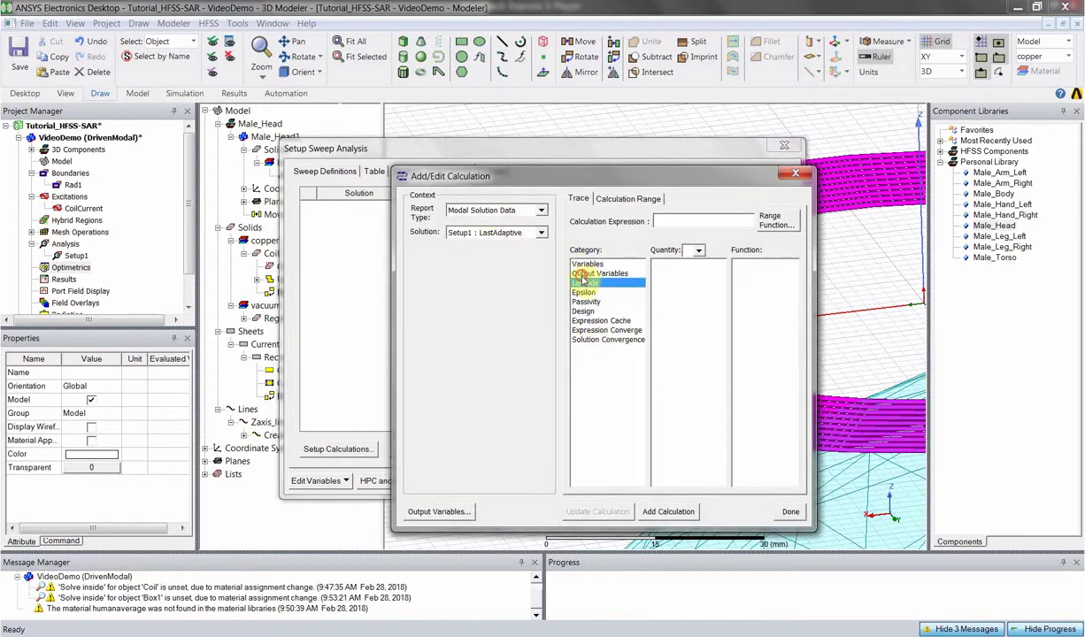
click(495, 209)
click(478, 222)
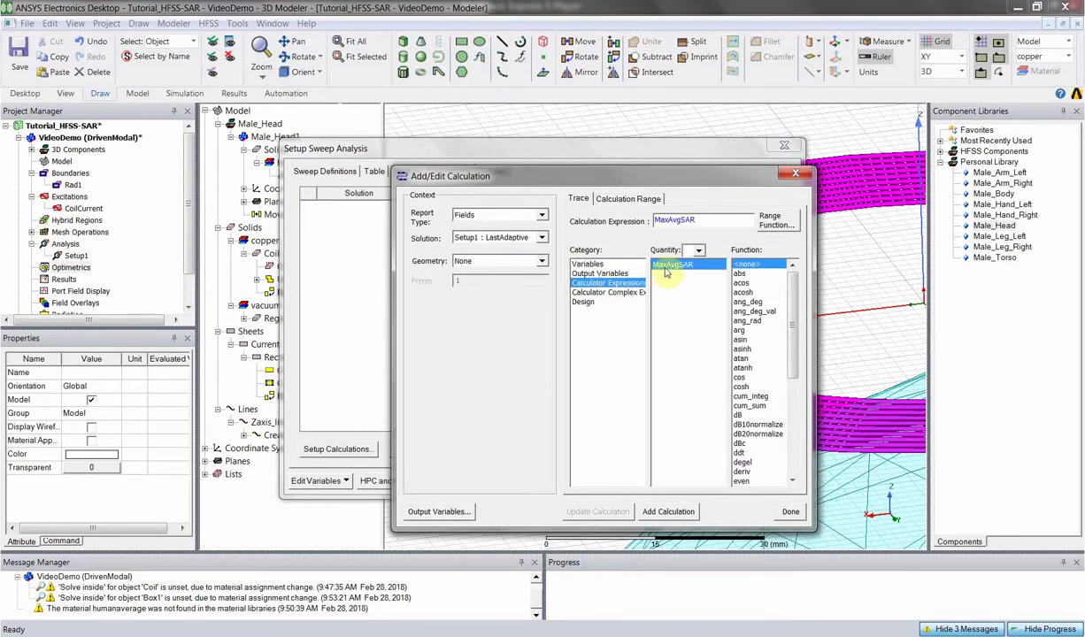
click(655, 511)
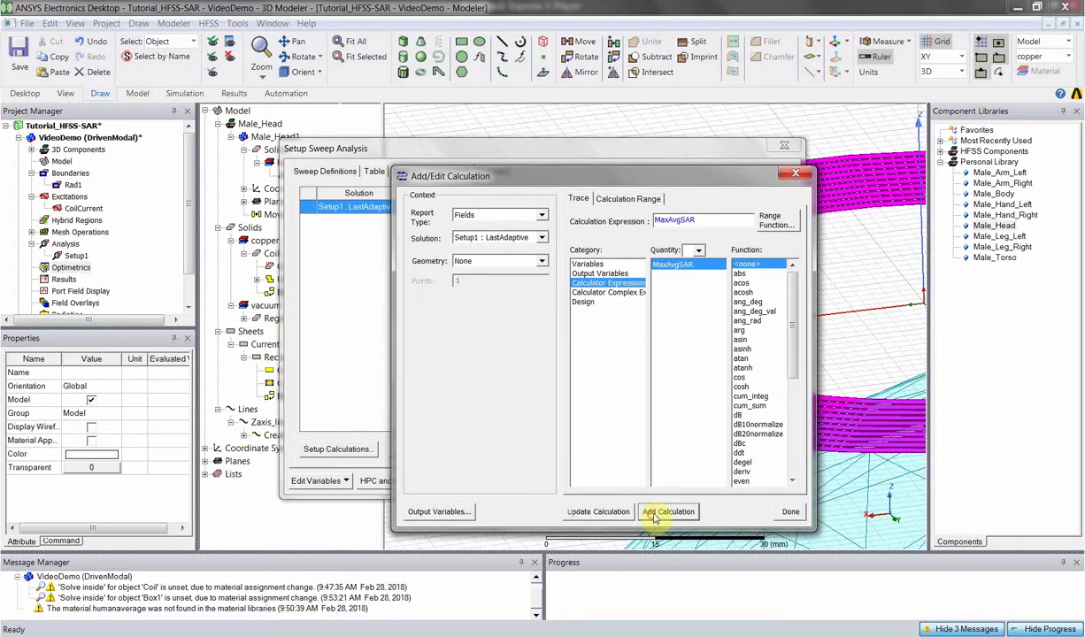
click(790, 511)
- Adjust the column widths in the sweep's calculation table, review the sweep definitions, and accept the sweep setup
drag(669, 193, 488, 195)
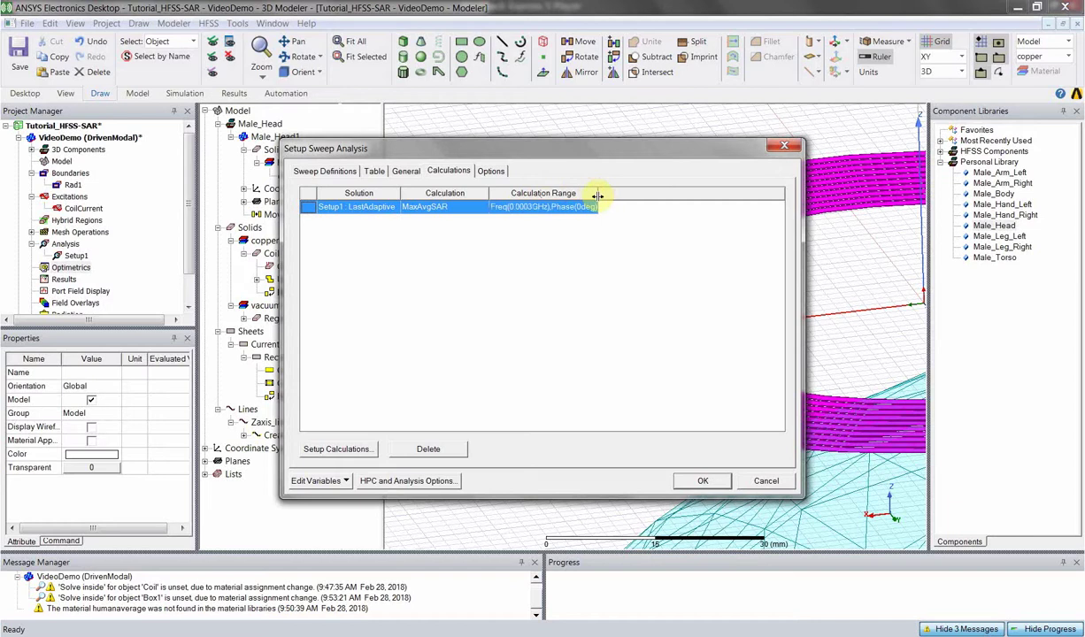
drag(597, 196, 638, 196)
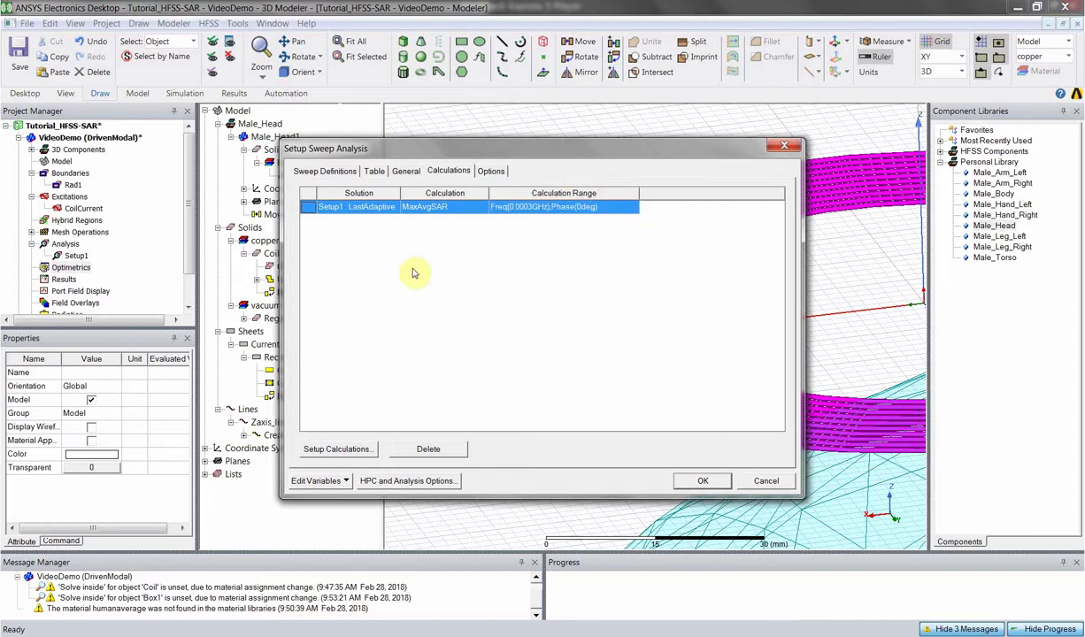
click(318, 169)
click(451, 170)
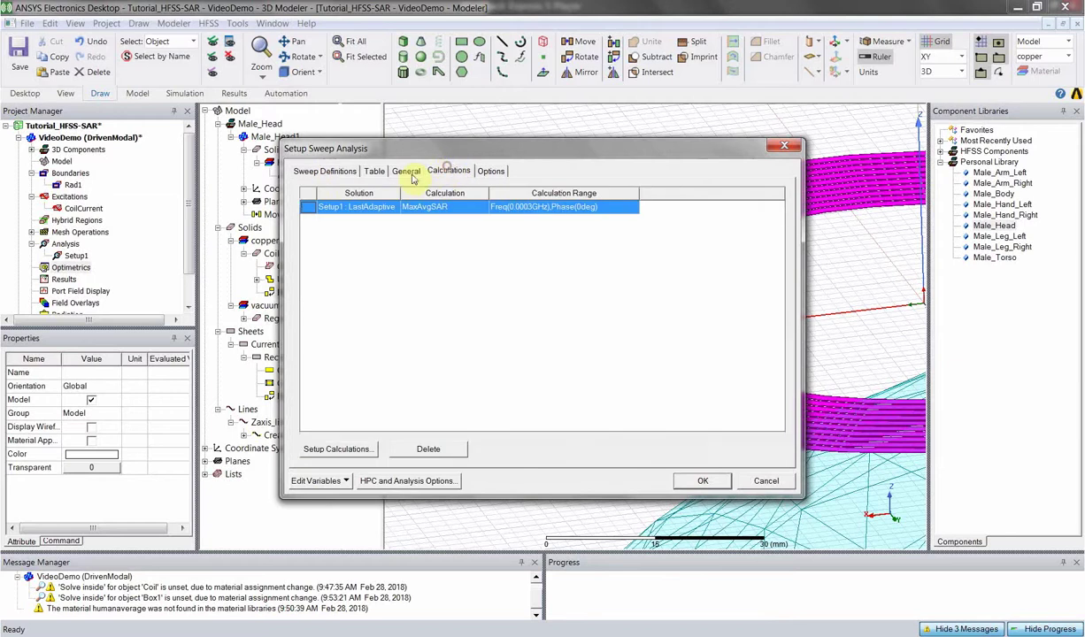
click(698, 479)
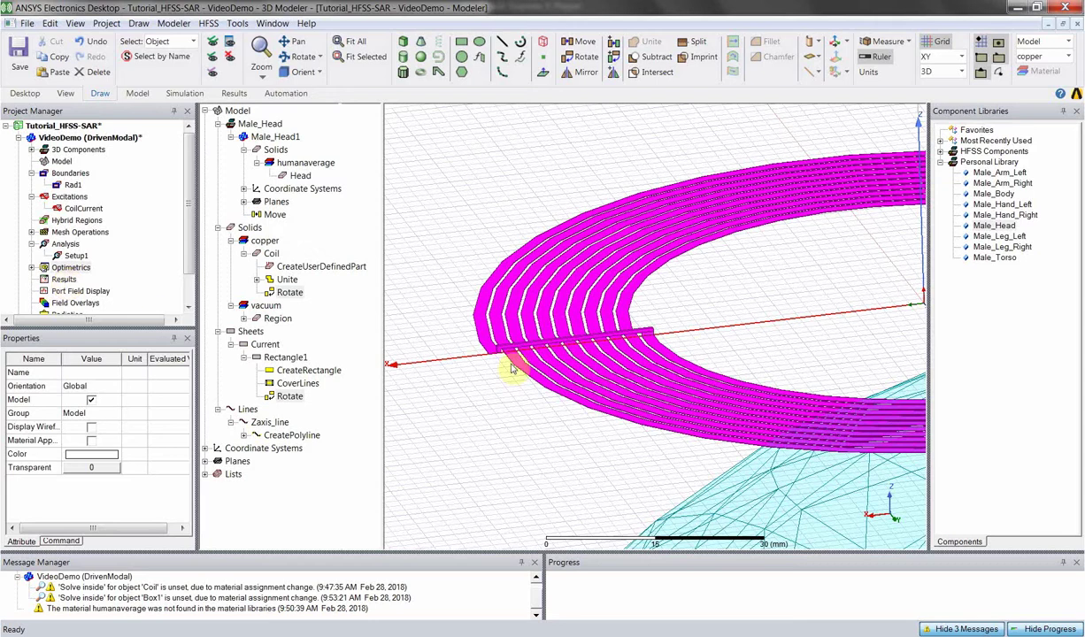
- Run a validation check on the VideoDemo design and close the check
scroll(516, 368, down, 3)
alt+drag(619, 325, 719, 426)
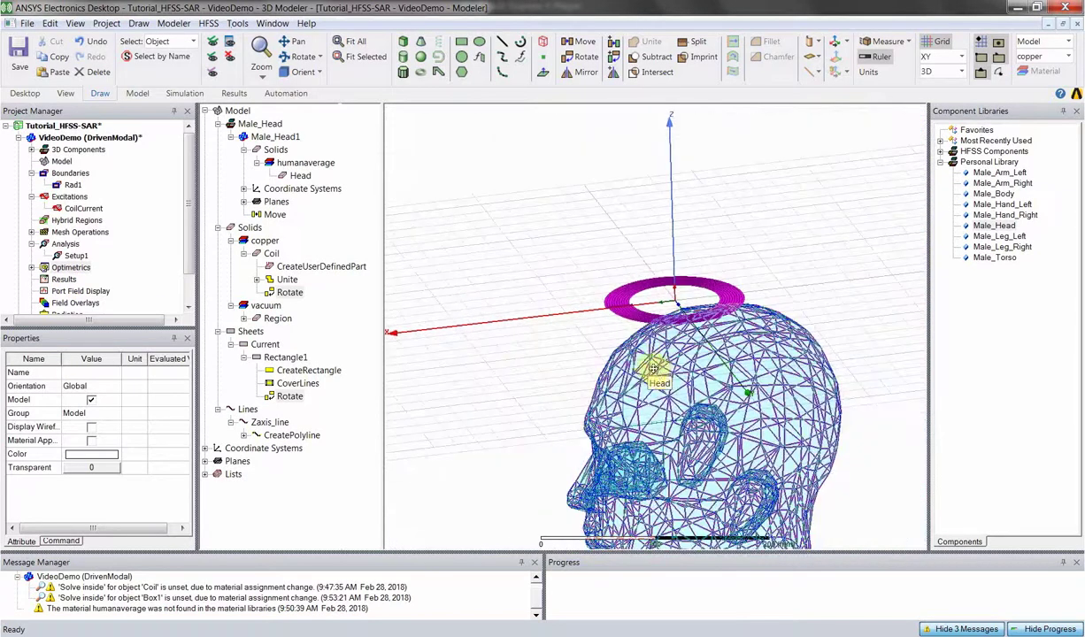
scroll(649, 394, down, 3)
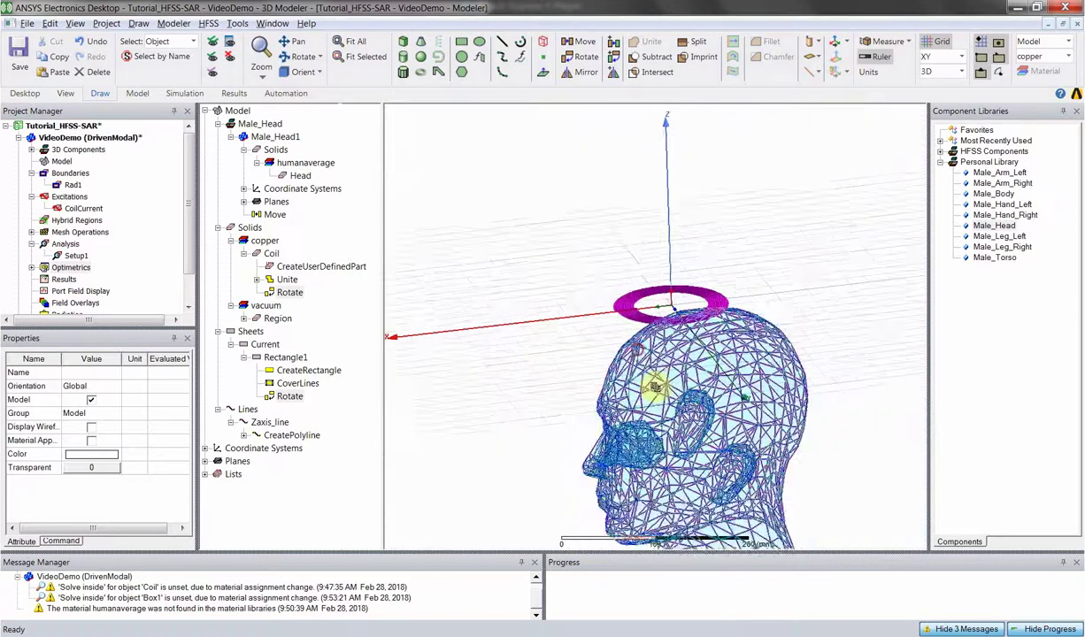
click(64, 278)
scroll(66, 276, down, 1)
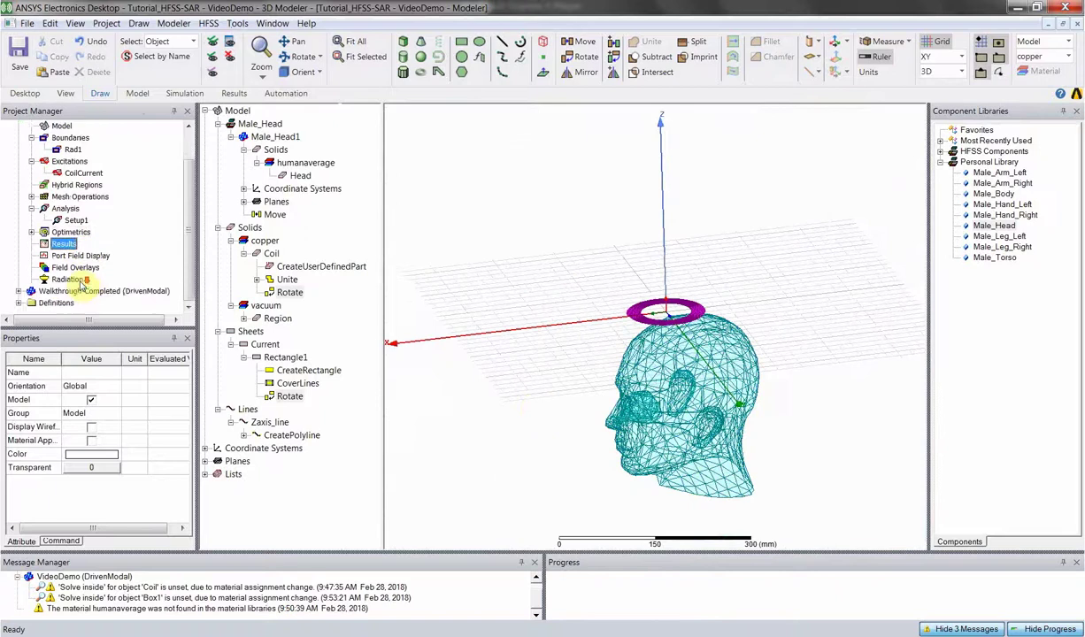
click(186, 93)
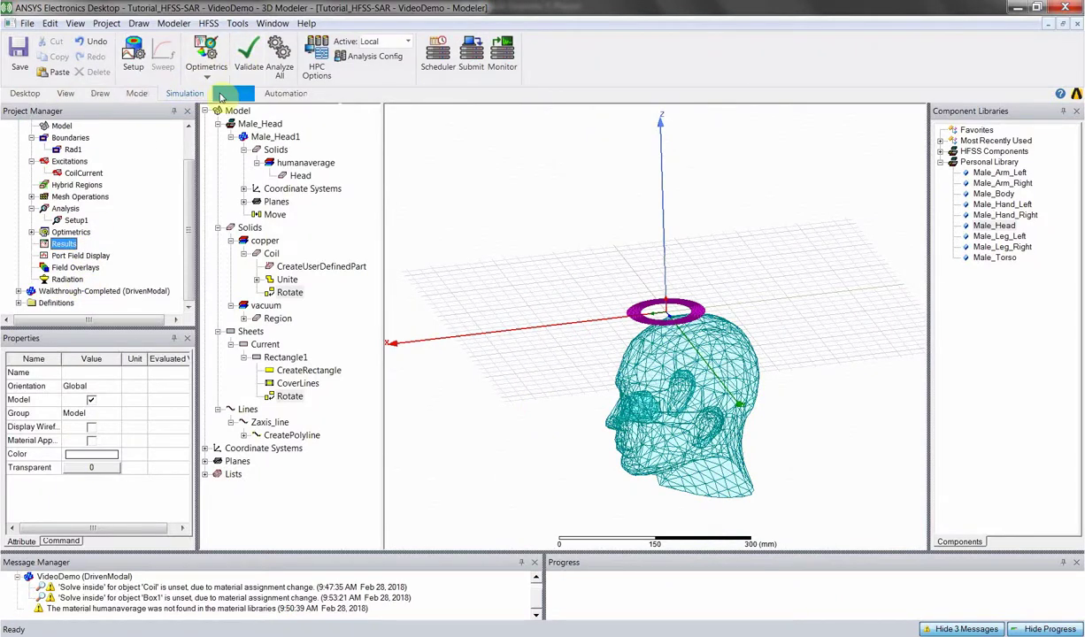
click(250, 60)
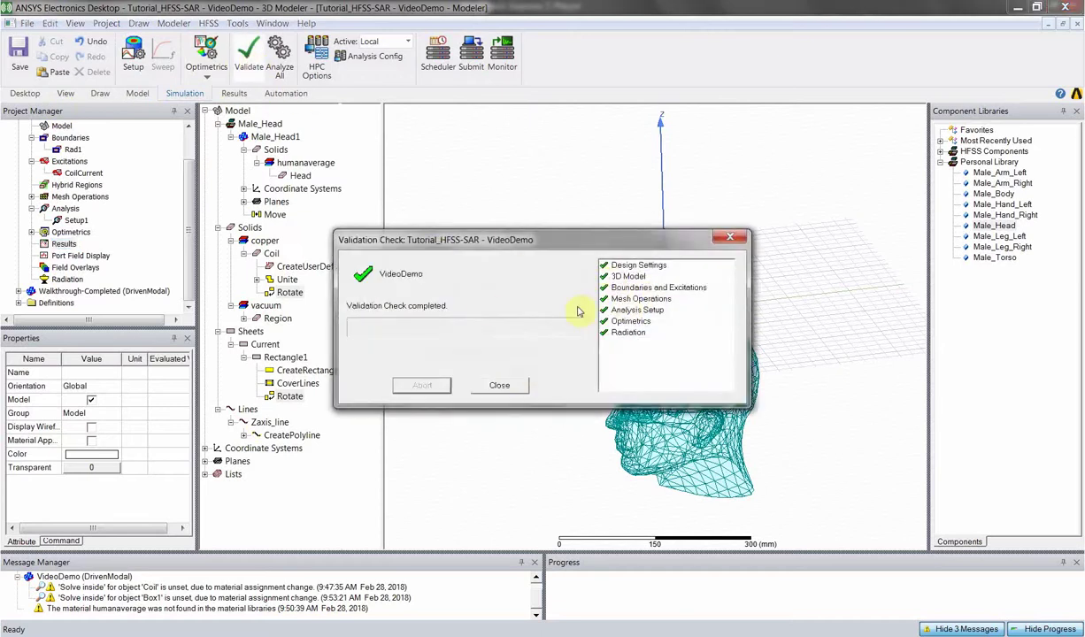
click(500, 387)
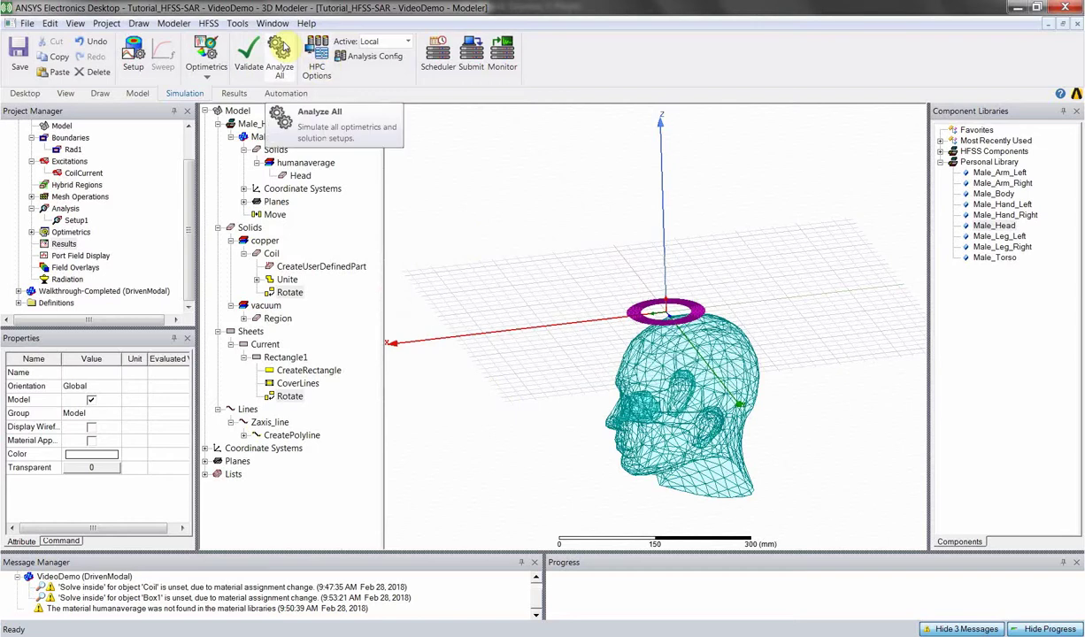
- Activate the Walkthrough-Completed design in place of VideoDemo and expand its results to select the SAR vs Rotation report
scroll(591, 327, up, 2)
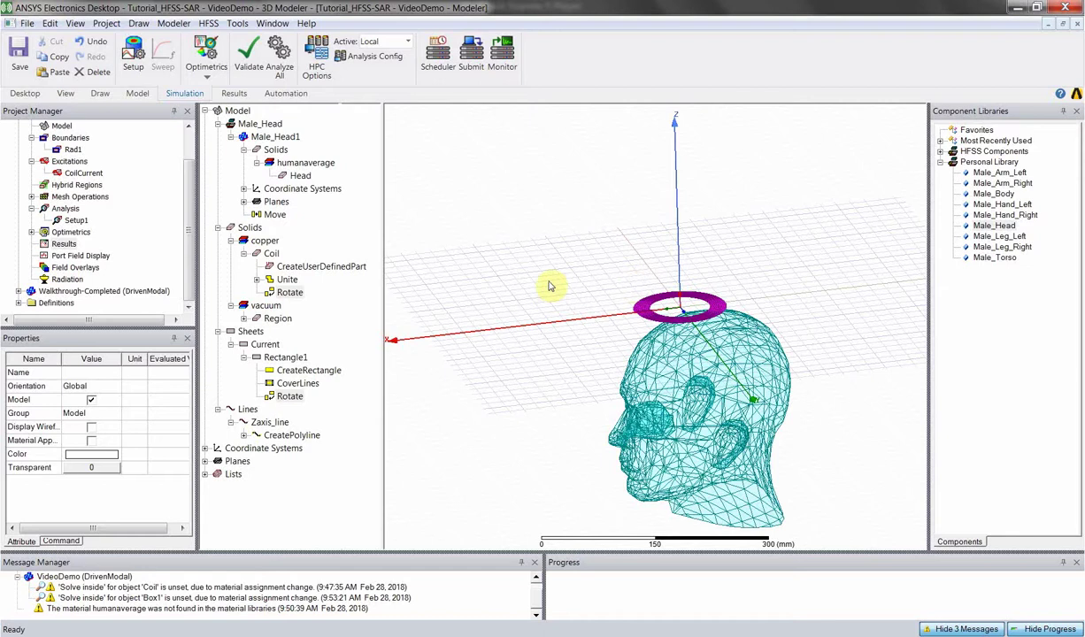
drag(548, 255, 629, 280)
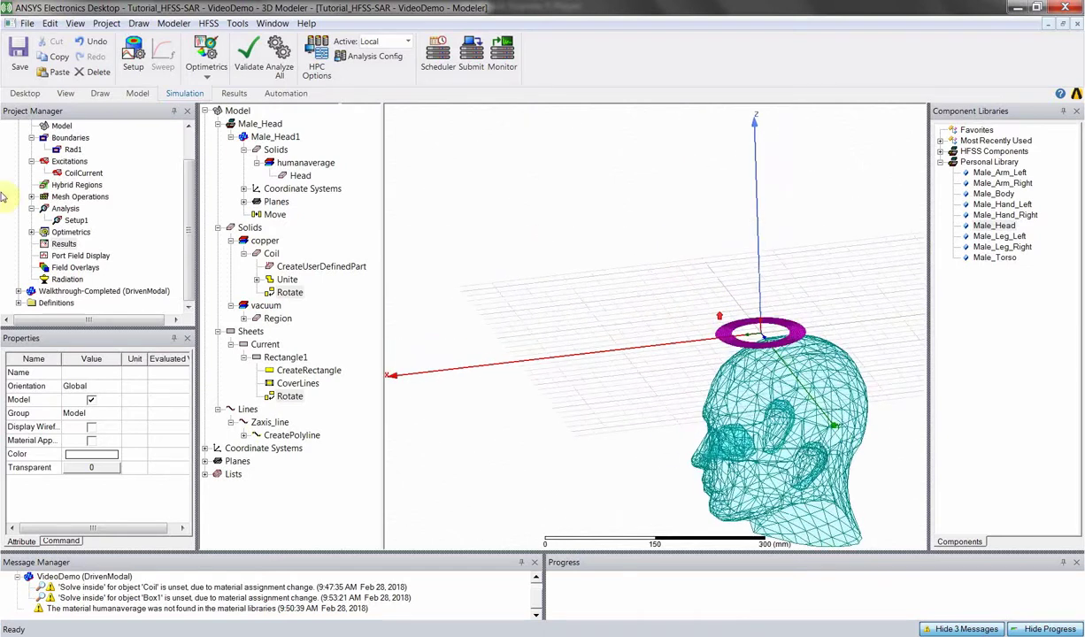
click(80, 255)
scroll(78, 255, up, 1)
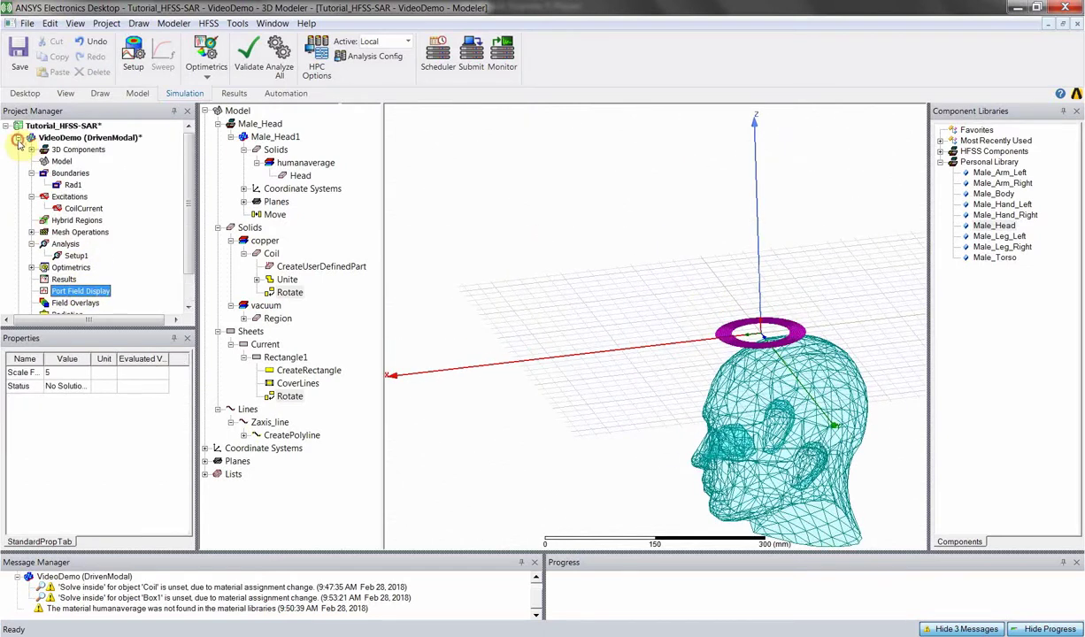
click(18, 138)
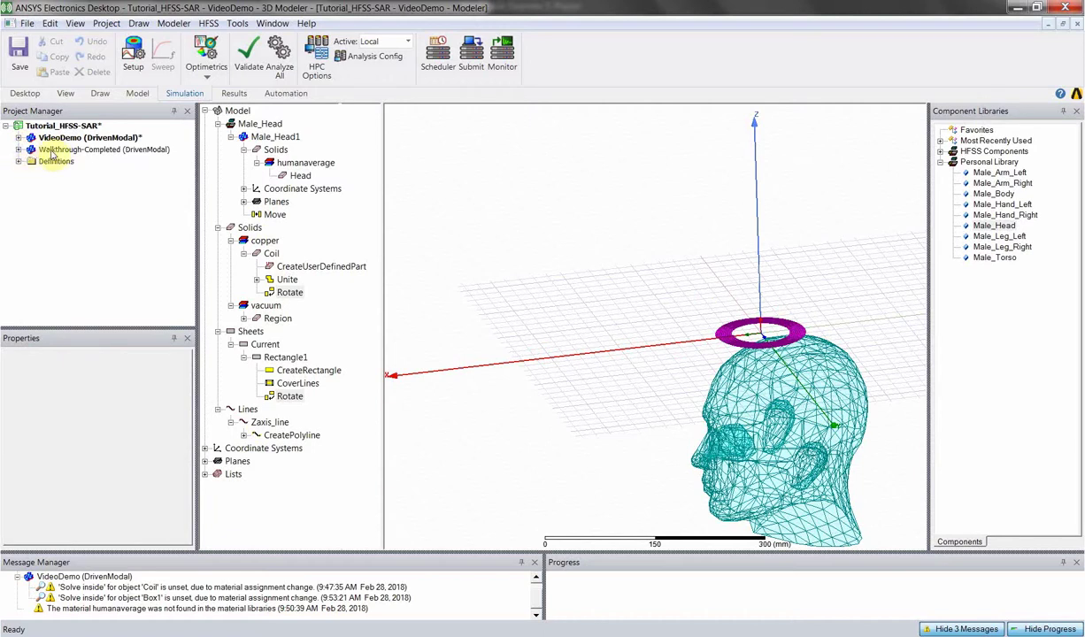
click(55, 149)
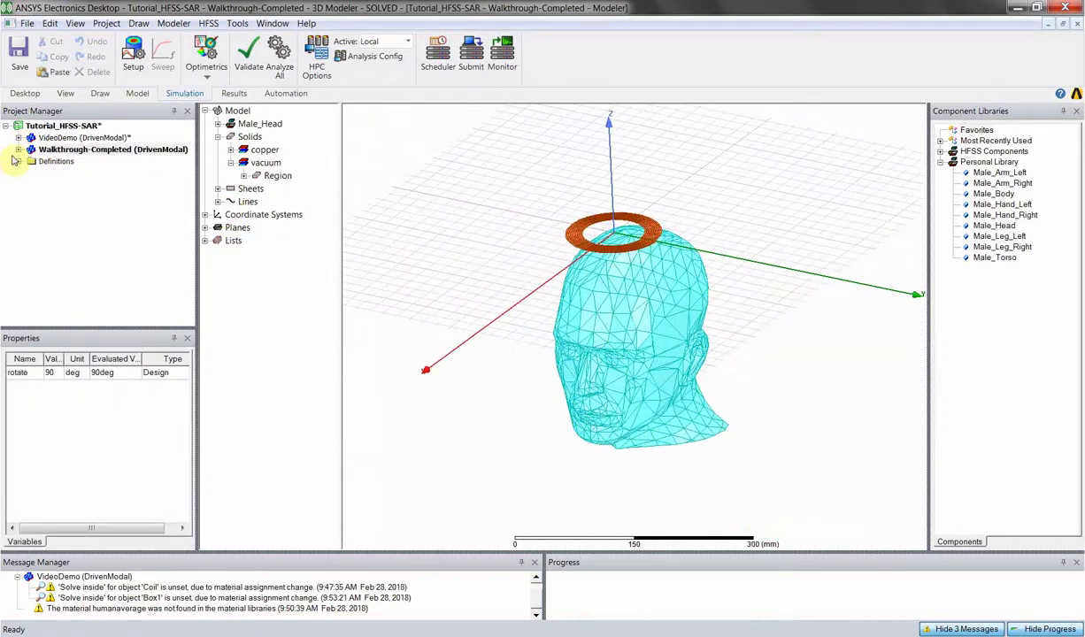
click(18, 149)
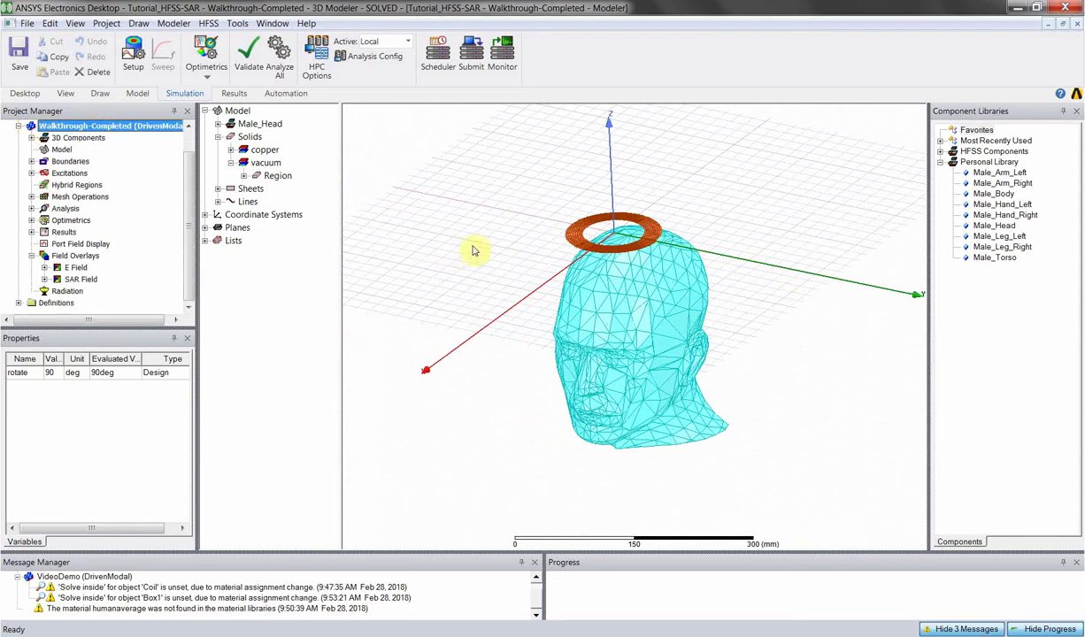
click(31, 232)
click(76, 243)
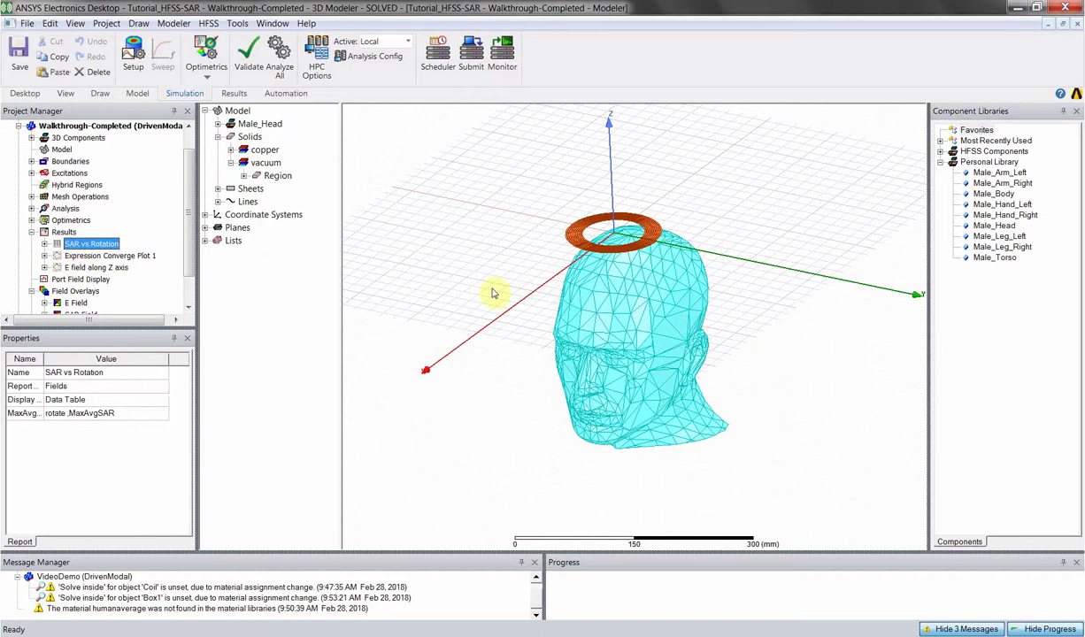
scroll(518, 308, down, 2)
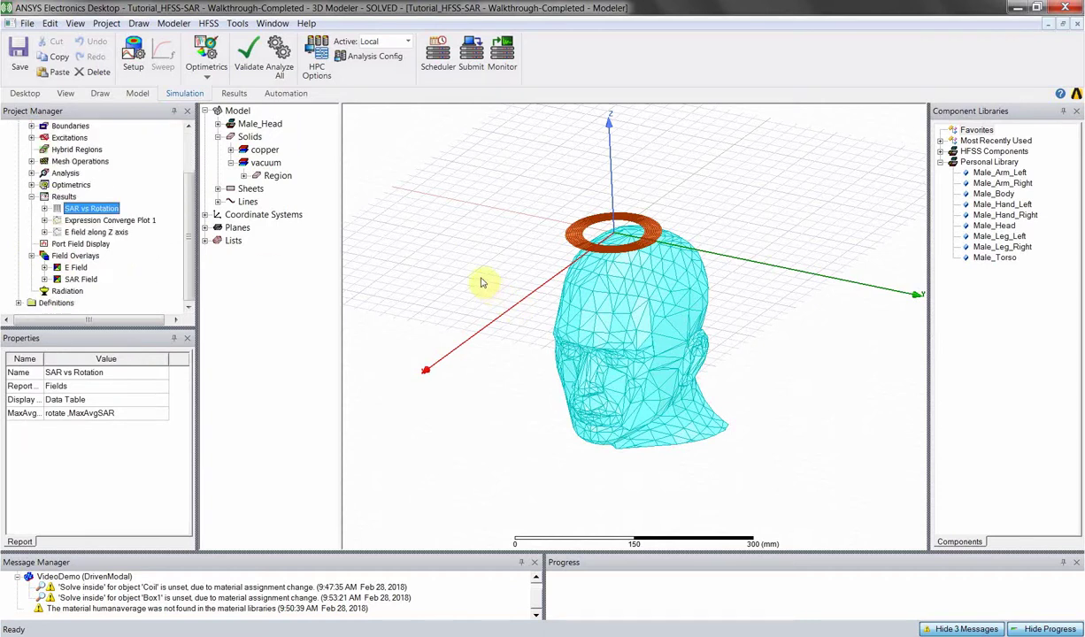
- Configure a rectangular fields plot of MaxAvgSAR with rotate as primary sweep and geometry None, and close it without creating the report
right_click(65, 199)
mouse_move(237, 245)
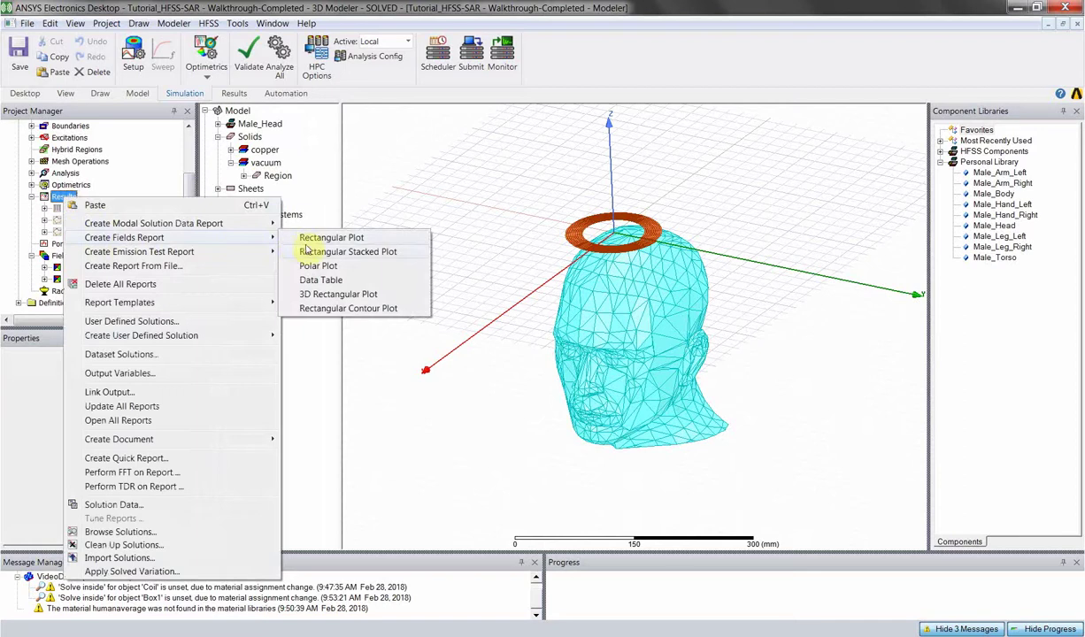
click(302, 238)
click(499, 236)
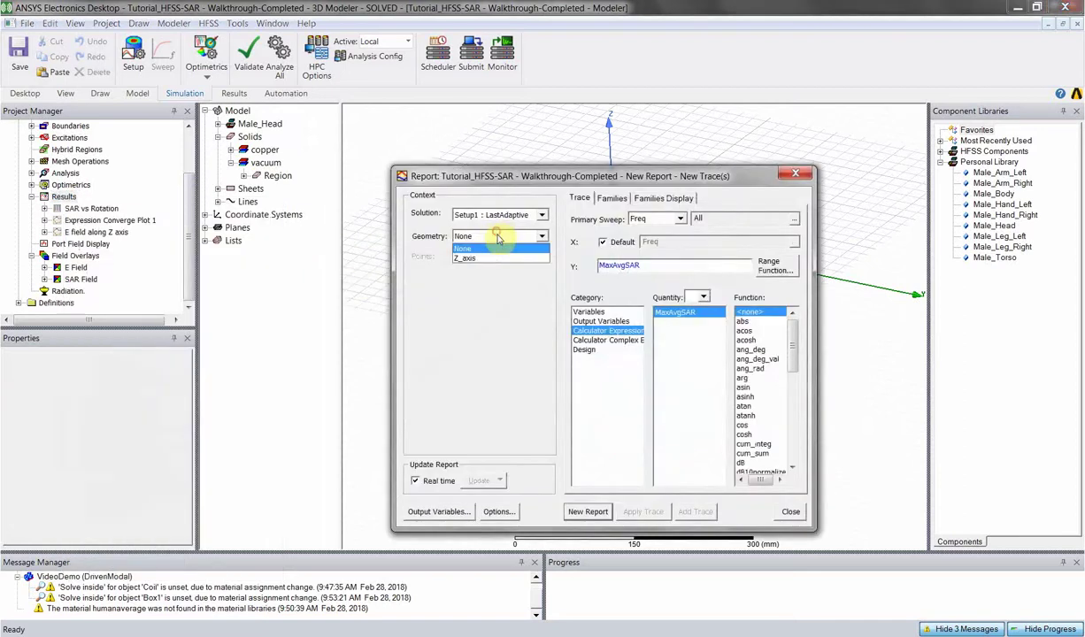
click(499, 247)
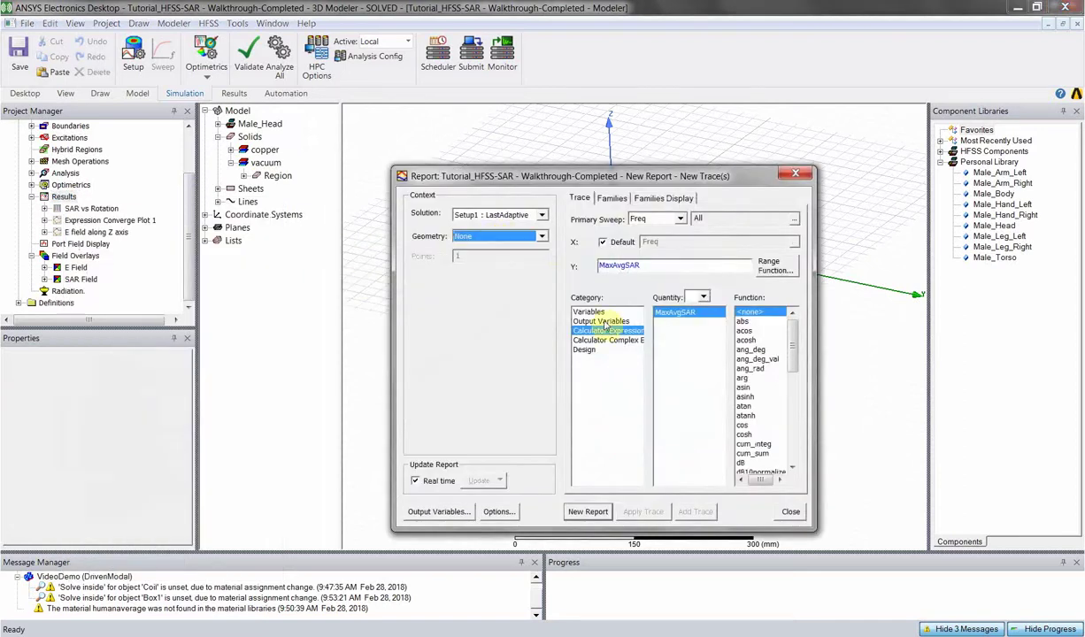
click(648, 224)
click(651, 233)
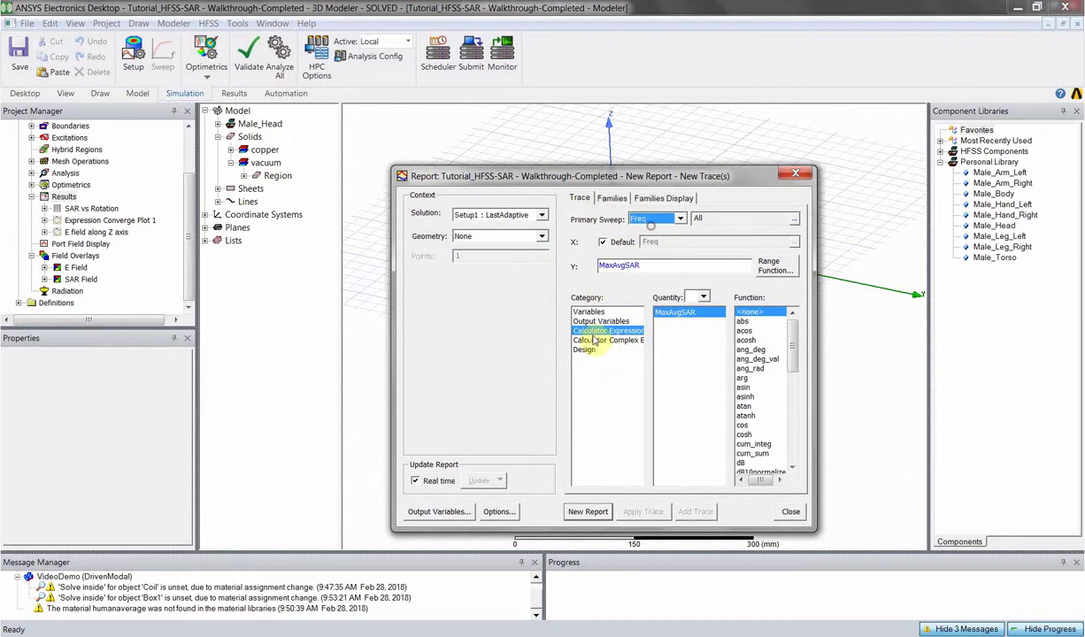
click(654, 219)
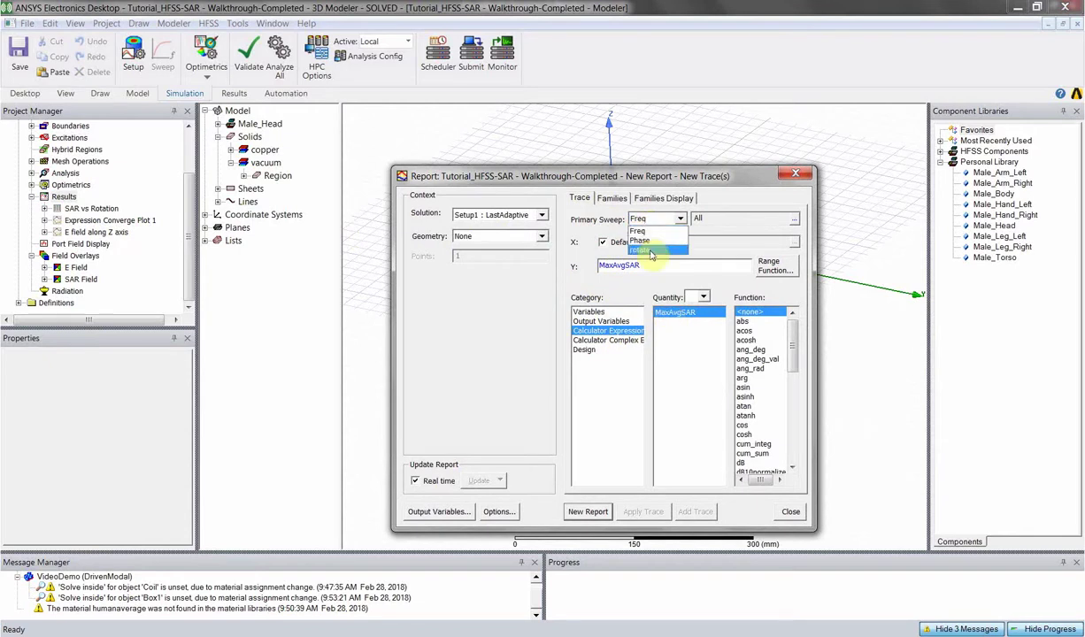
click(625, 245)
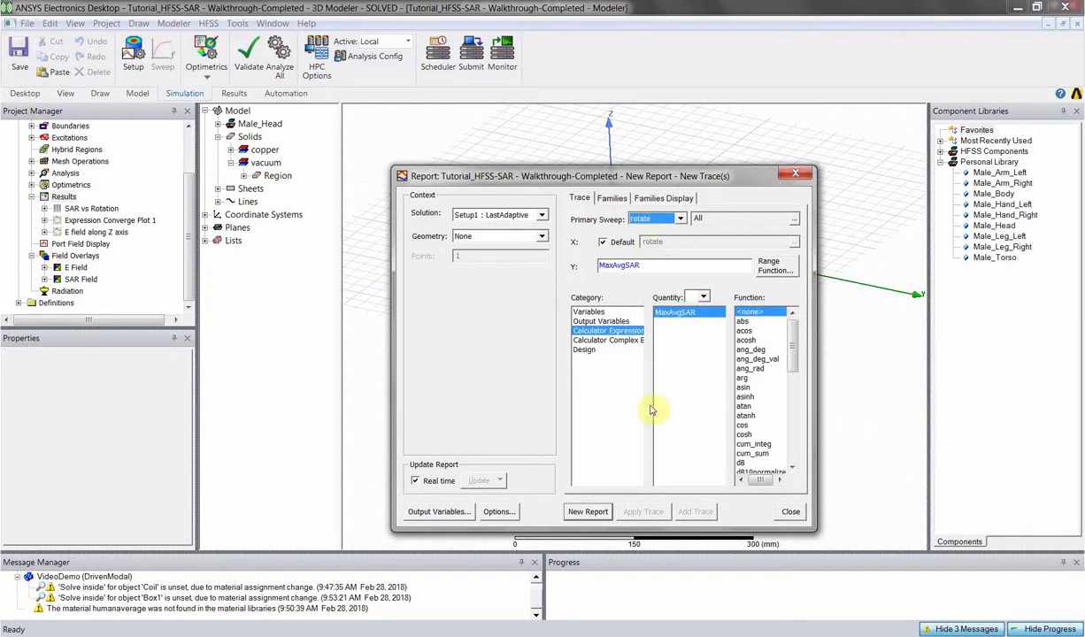
click(790, 512)
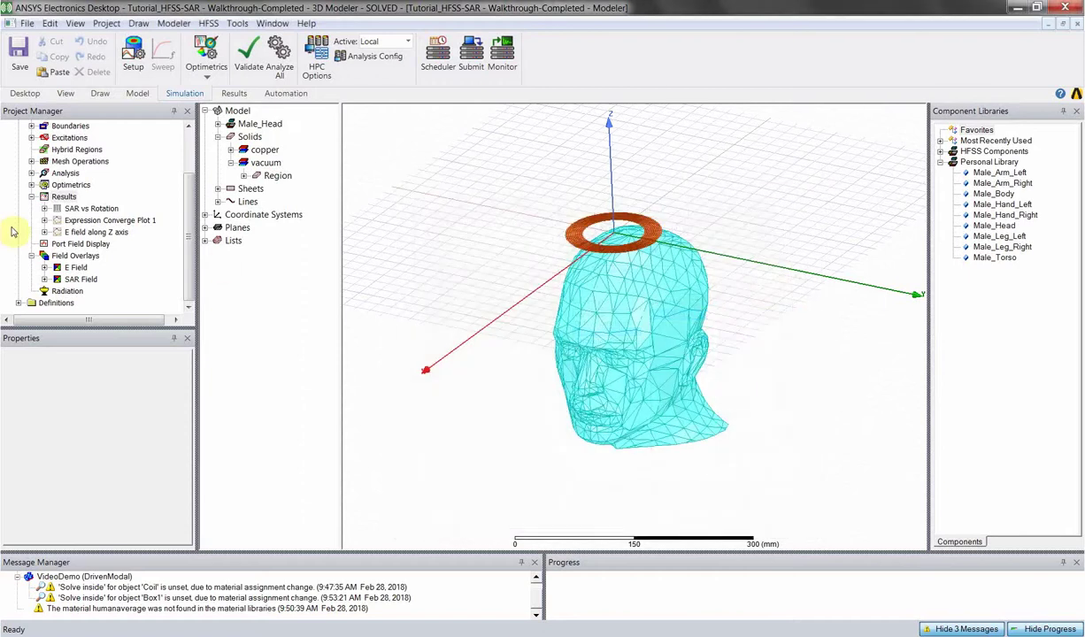
- Open the SAR vs Rotation data table to examine MaxAvgSAR at each coil rotation
double_click(97, 209)
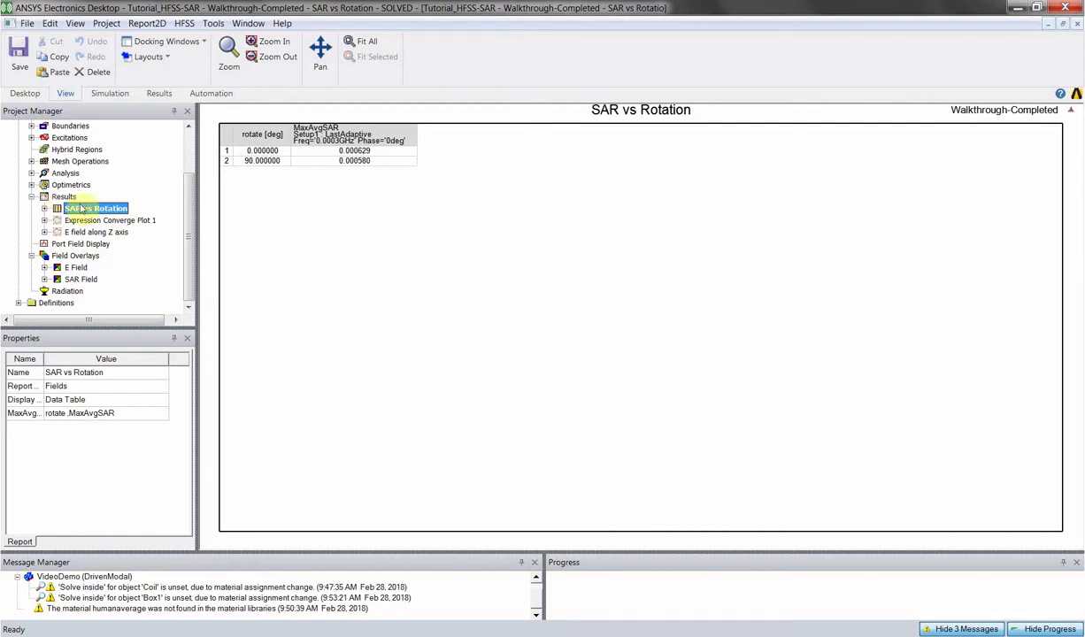
scroll(80, 212, up, 2)
scroll(81, 173, down, 2)
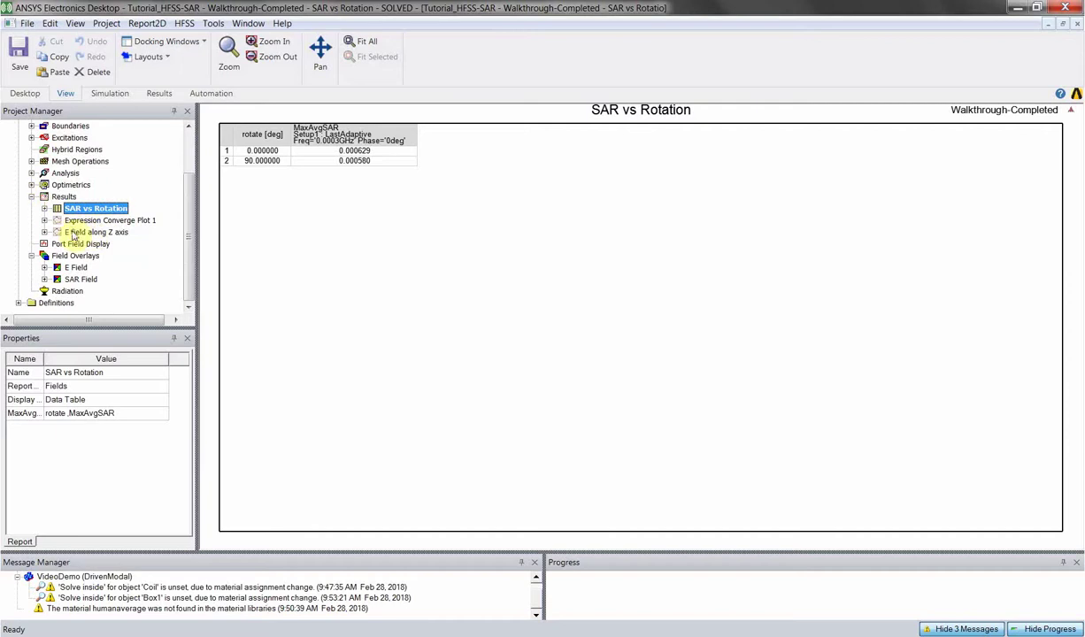
- Open the E field along Z axis plot and examine the properties of the Current1 excitation
double_click(74, 233)
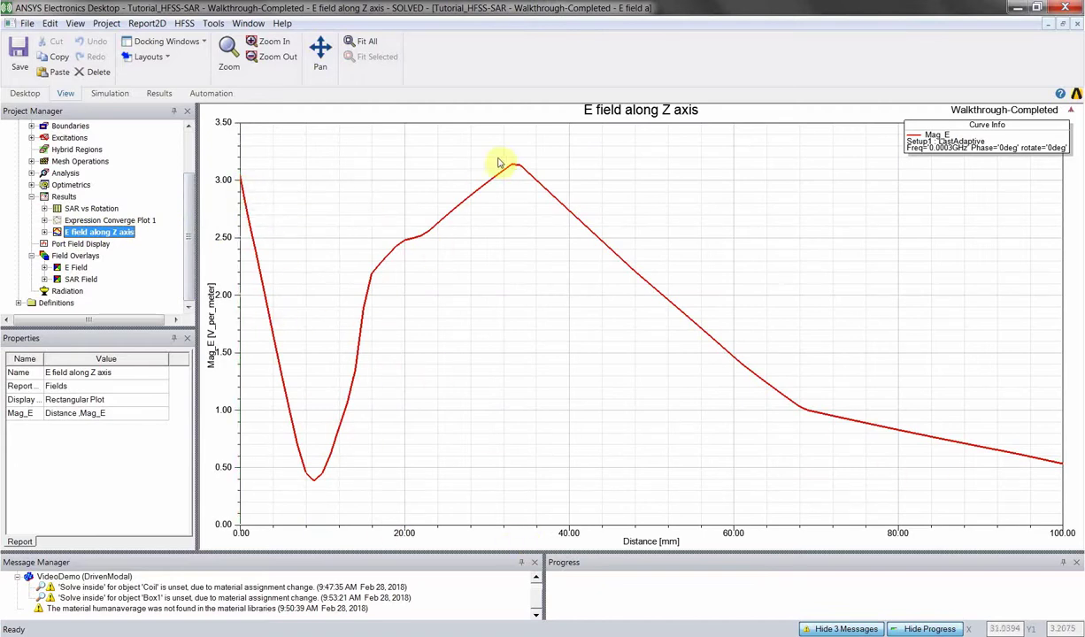
scroll(80, 168, up, 2)
click(78, 150)
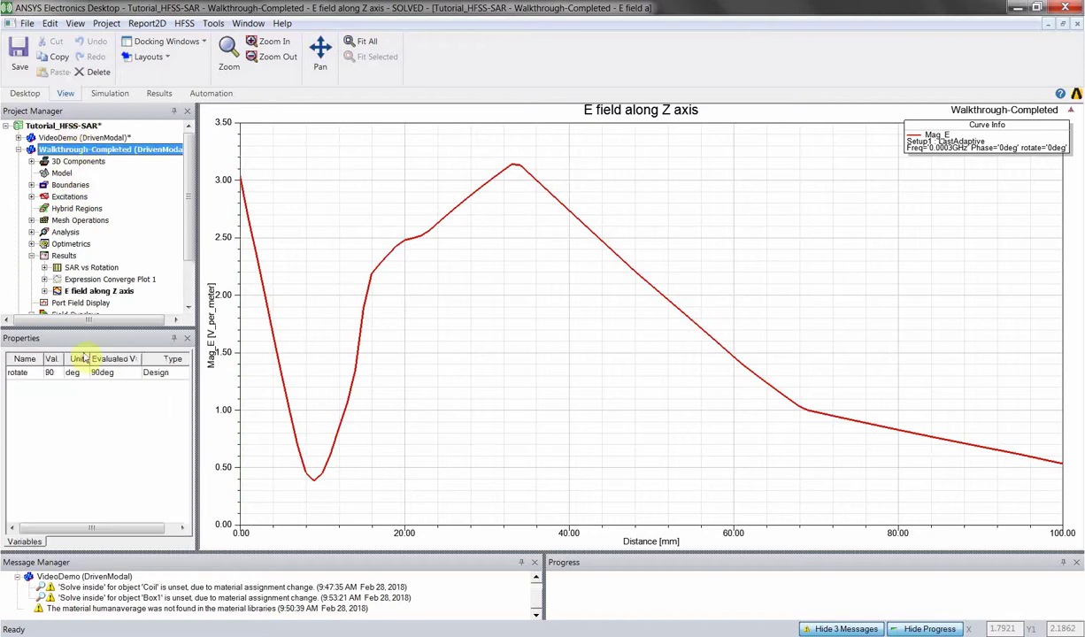
click(81, 291)
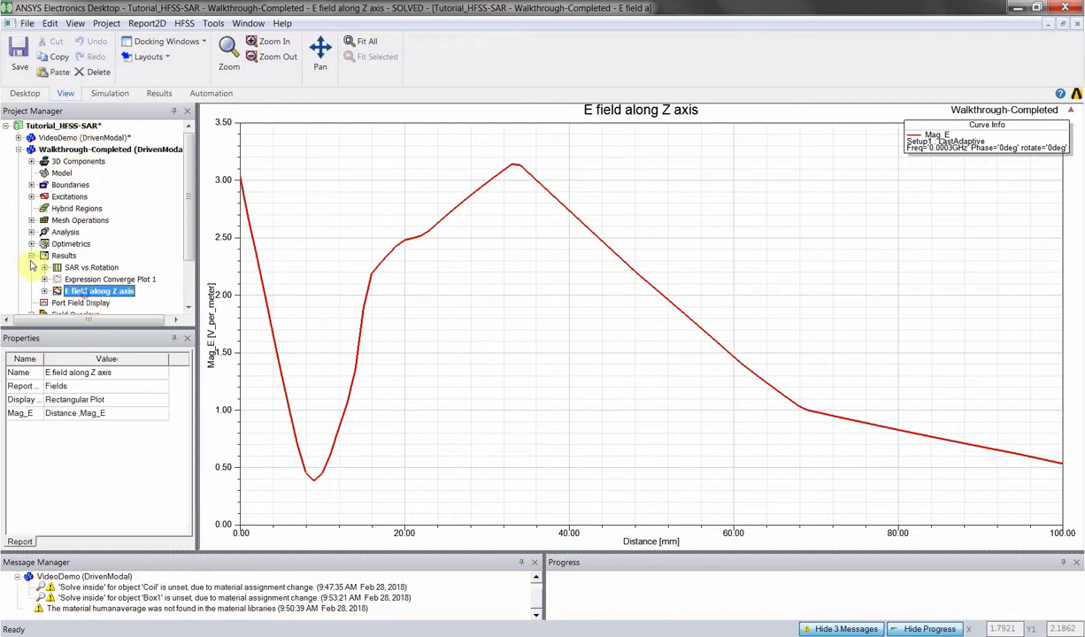
click(31, 196)
click(76, 208)
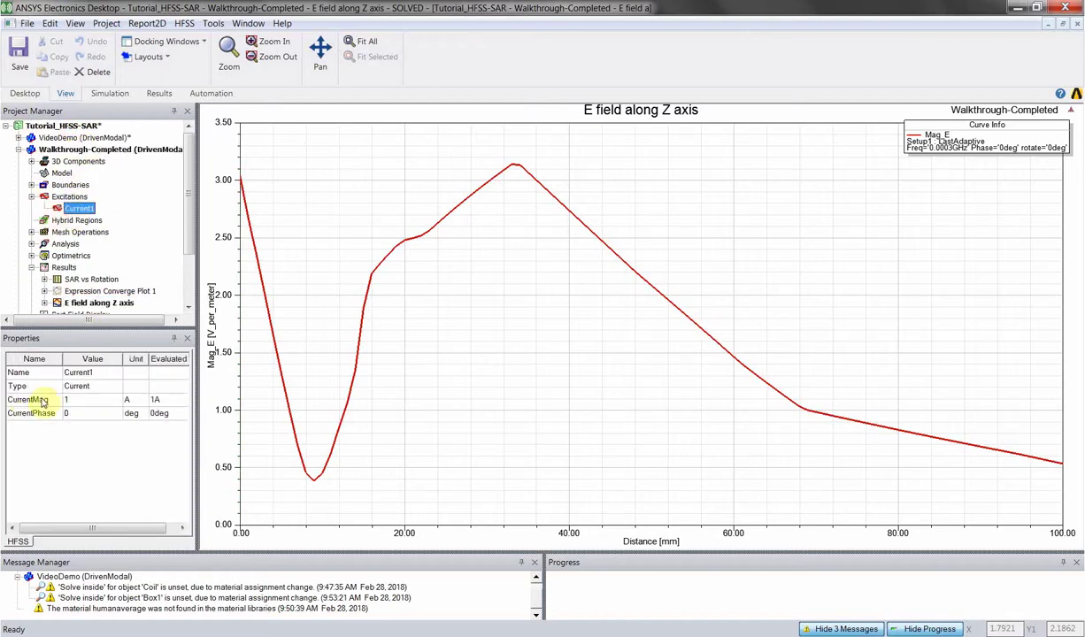
- Open the 3D model of the Walkthrough-Completed design and select its field overlays
scroll(69, 287, down, 1)
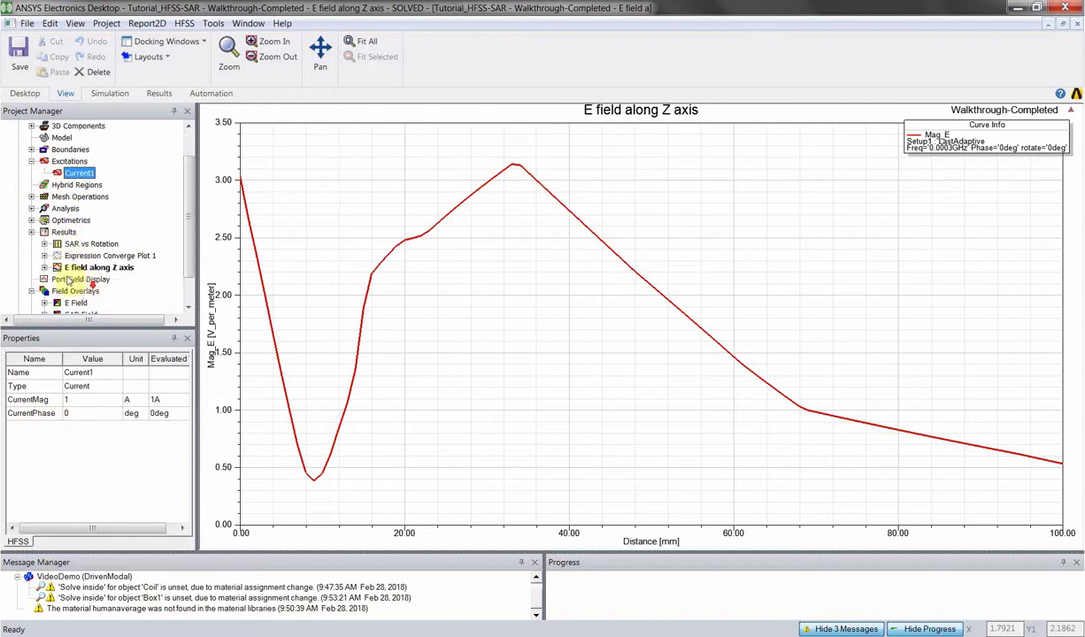
click(62, 232)
scroll(69, 168, up, 1)
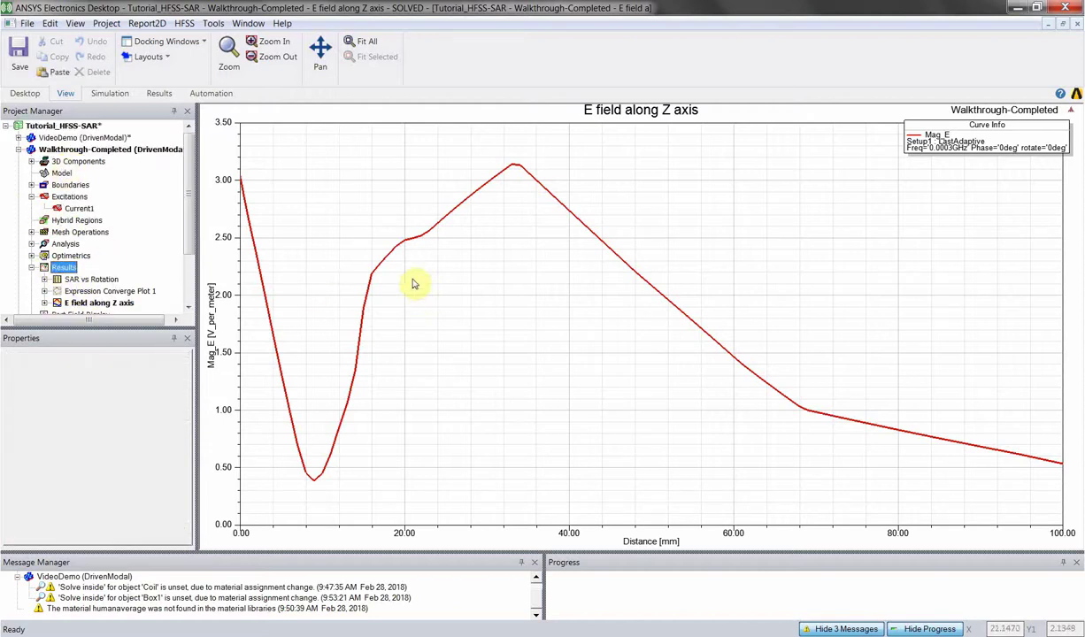
double_click(58, 149)
scroll(55, 252, down, 2)
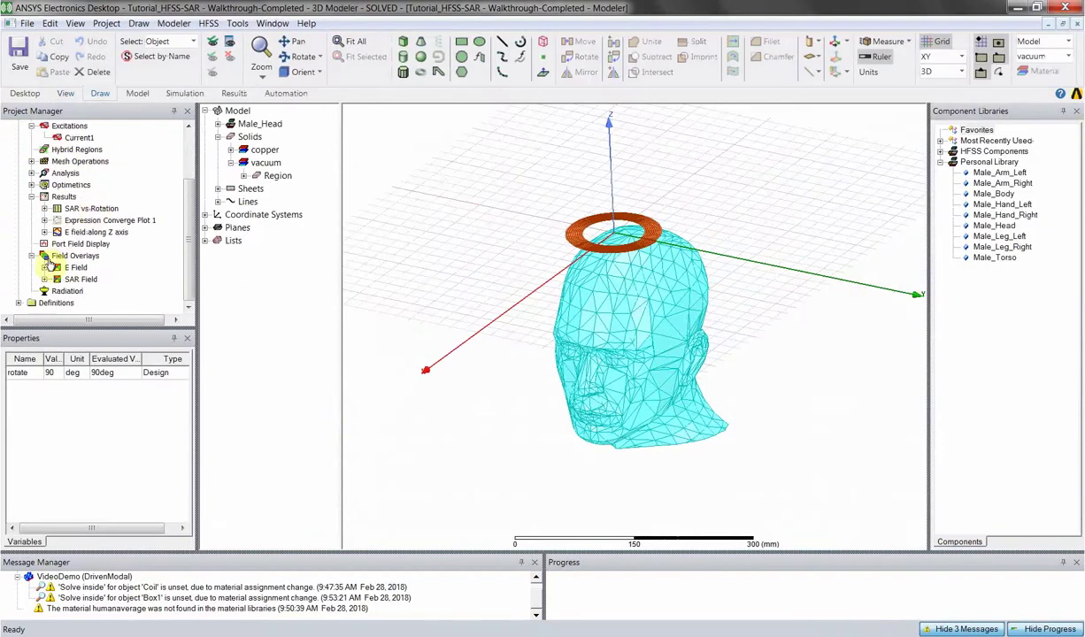
click(57, 256)
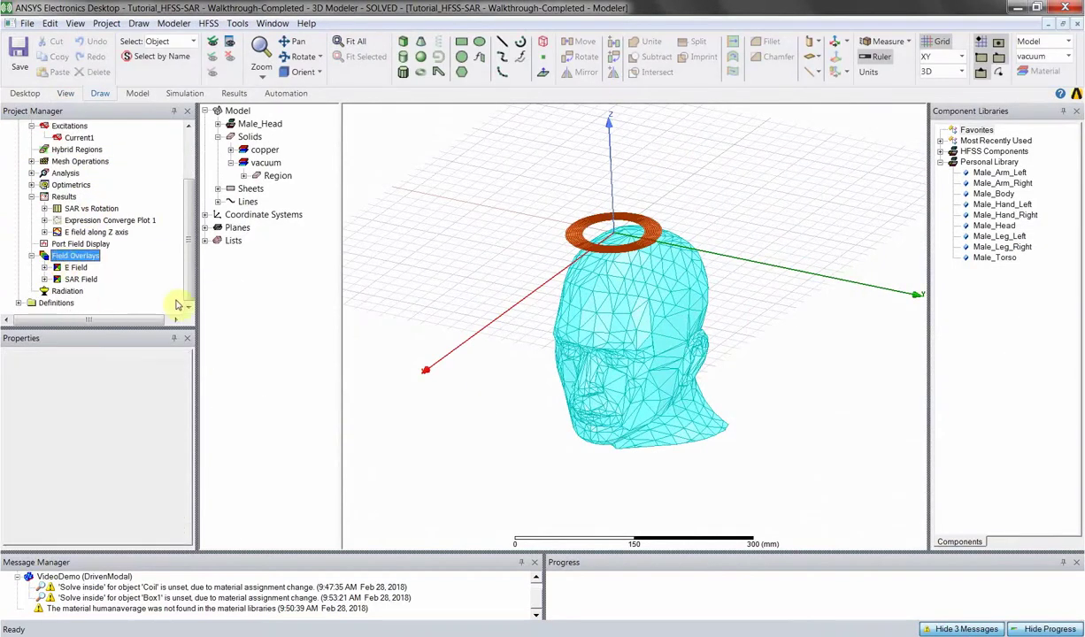
- Set up a Mag_E field plot on the Global:YZ plane and close the setup without creating the plot
click(204, 227)
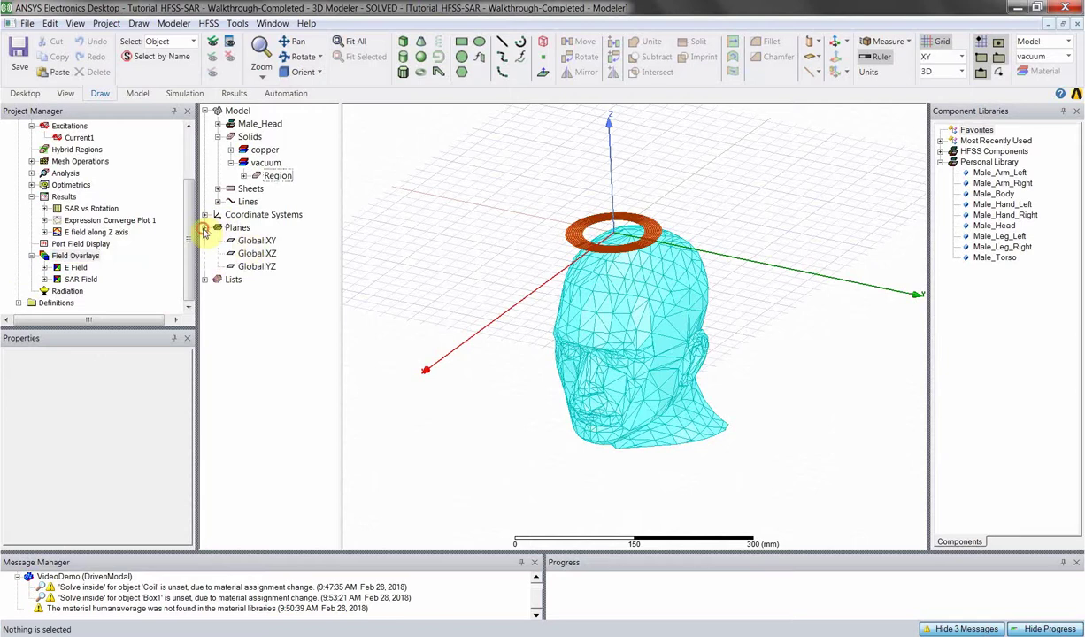
click(256, 267)
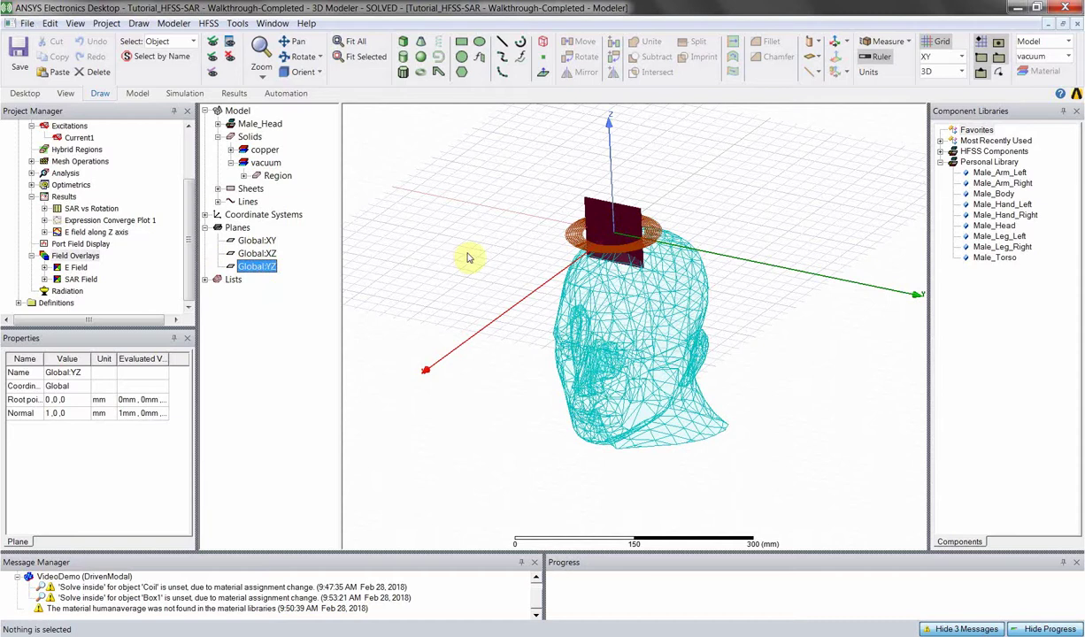
right_click(479, 198)
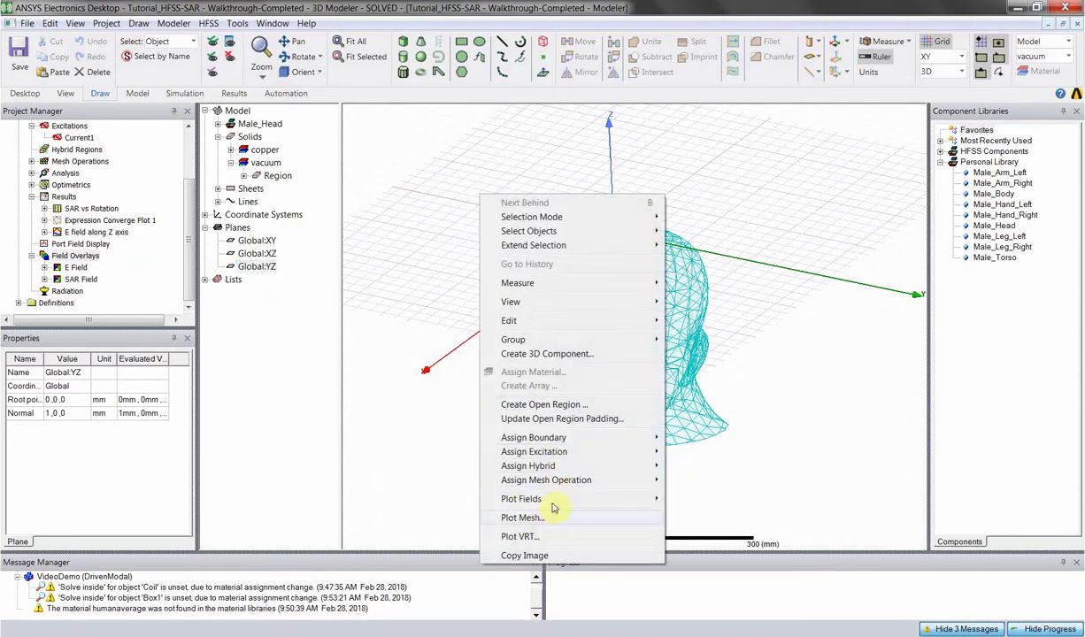
mouse_move(602, 499)
mouse_move(704, 503)
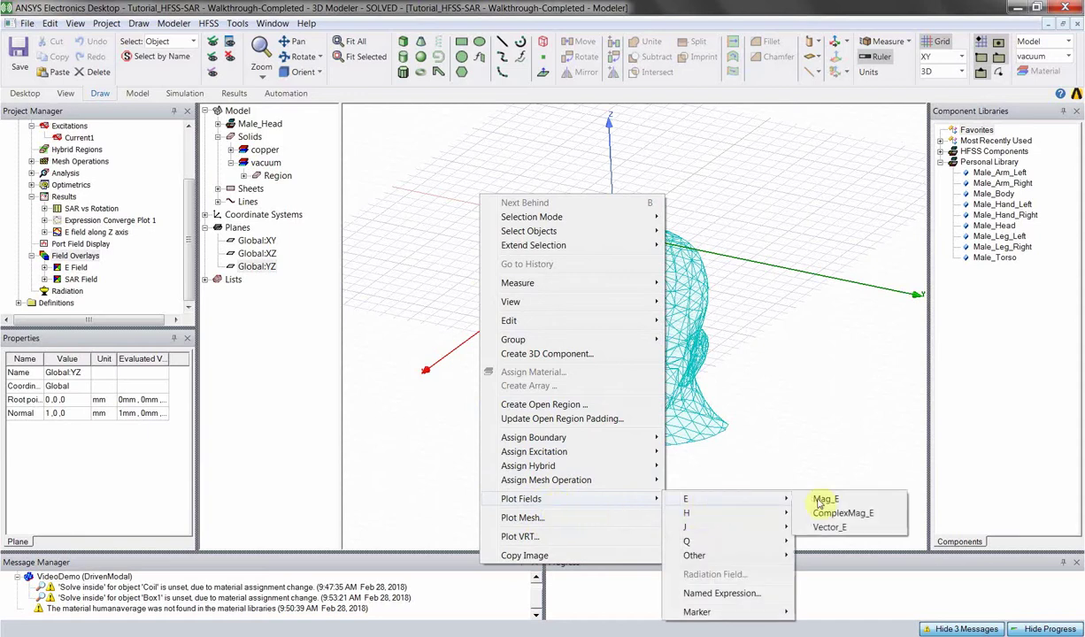
click(852, 503)
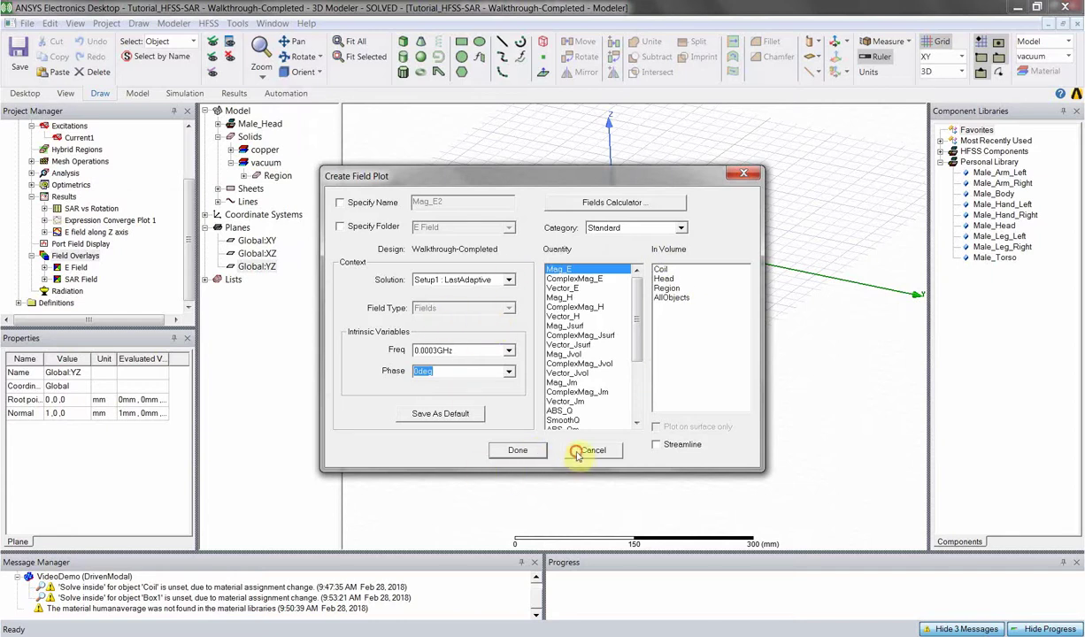
click(517, 450)
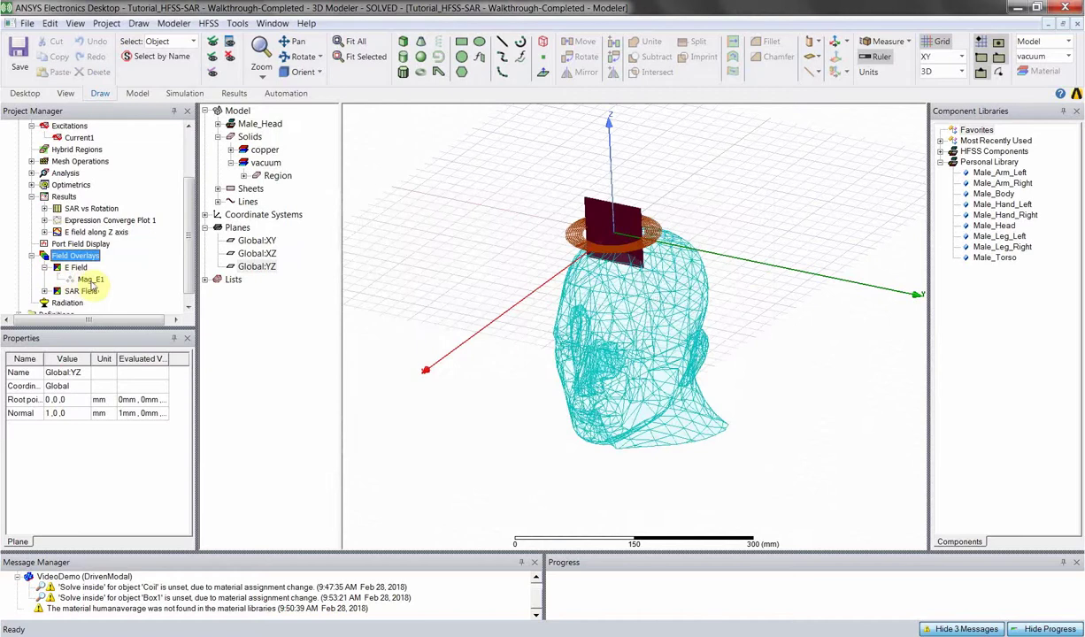
- Show the existing Mag_E1 overlay and examine the E-field distribution around the coil and head
click(91, 280)
right_click(91, 280)
click(123, 393)
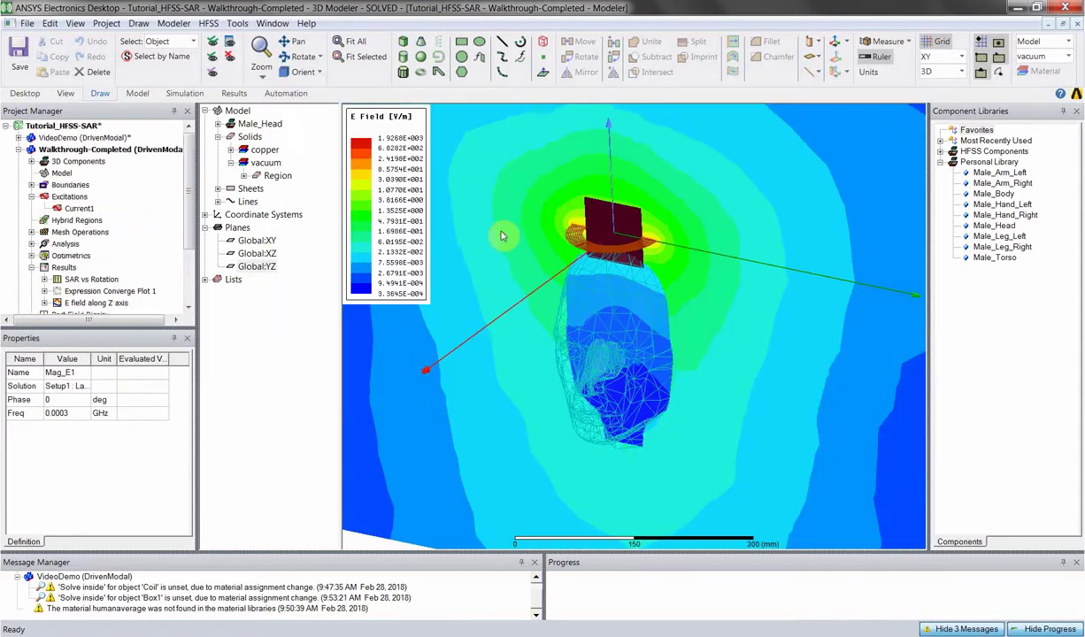
alt+double_click(506, 228)
scroll(510, 217, up, 3)
scroll(657, 239, down, 3)
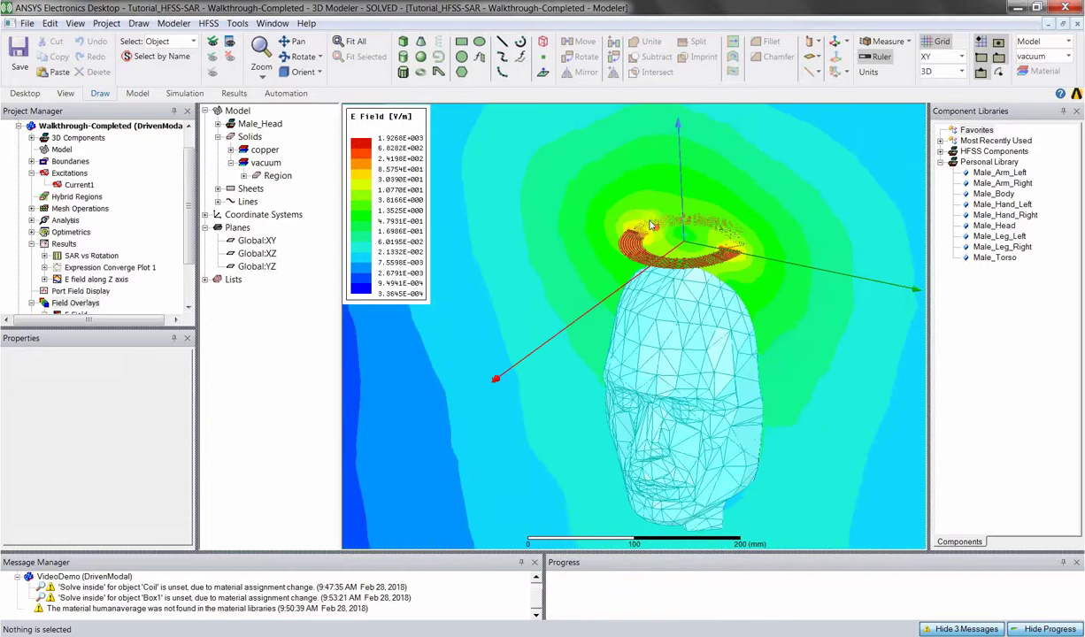
scroll(650, 228, up, 3)
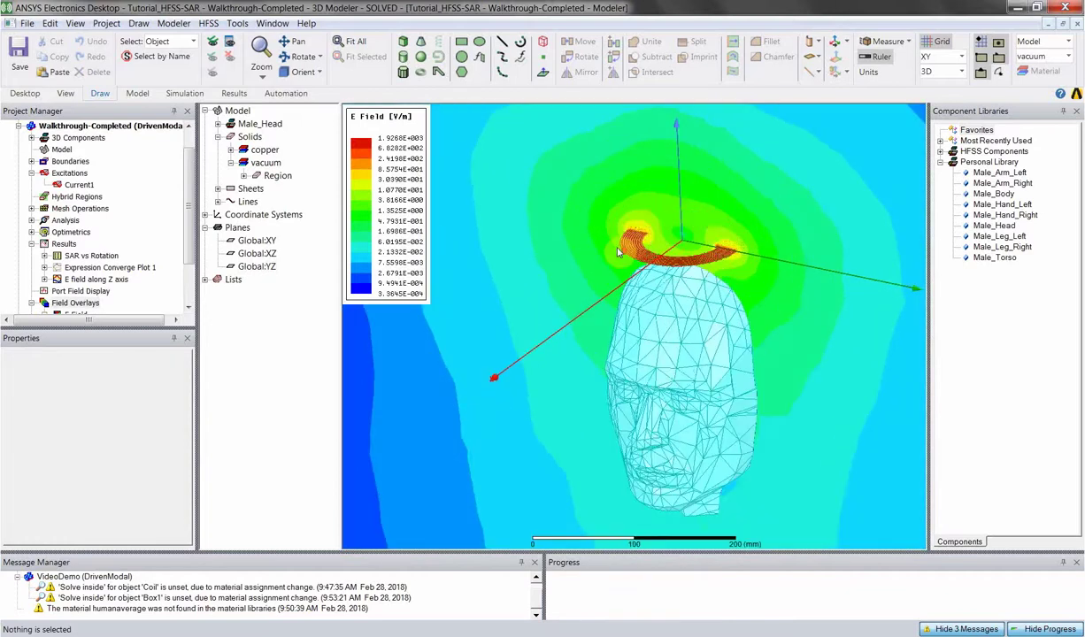
scroll(637, 248, down, 3)
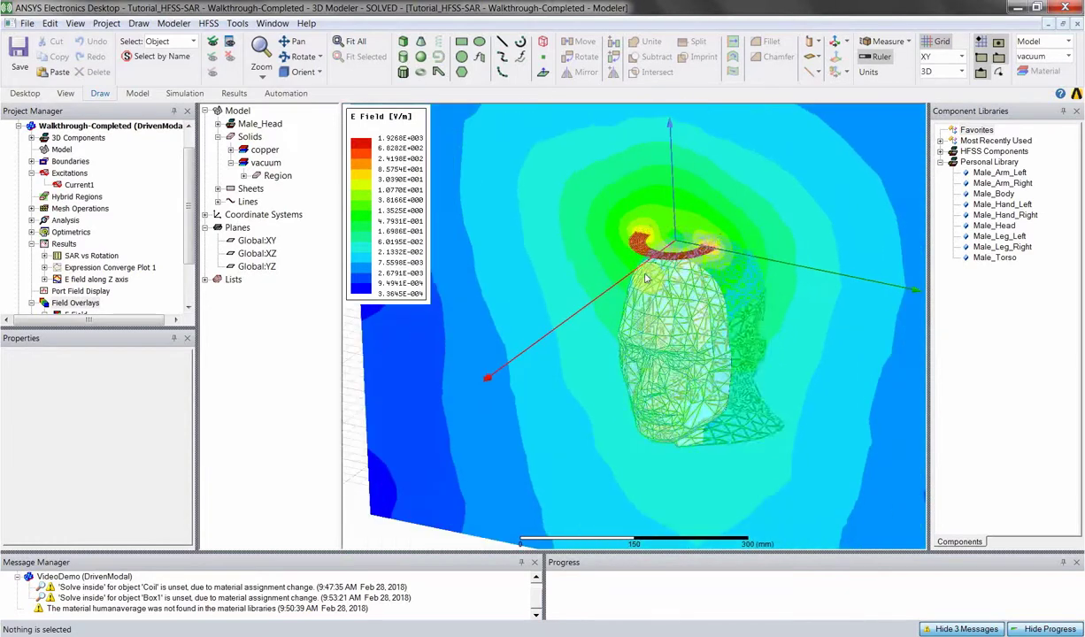
scroll(577, 292, up, 4)
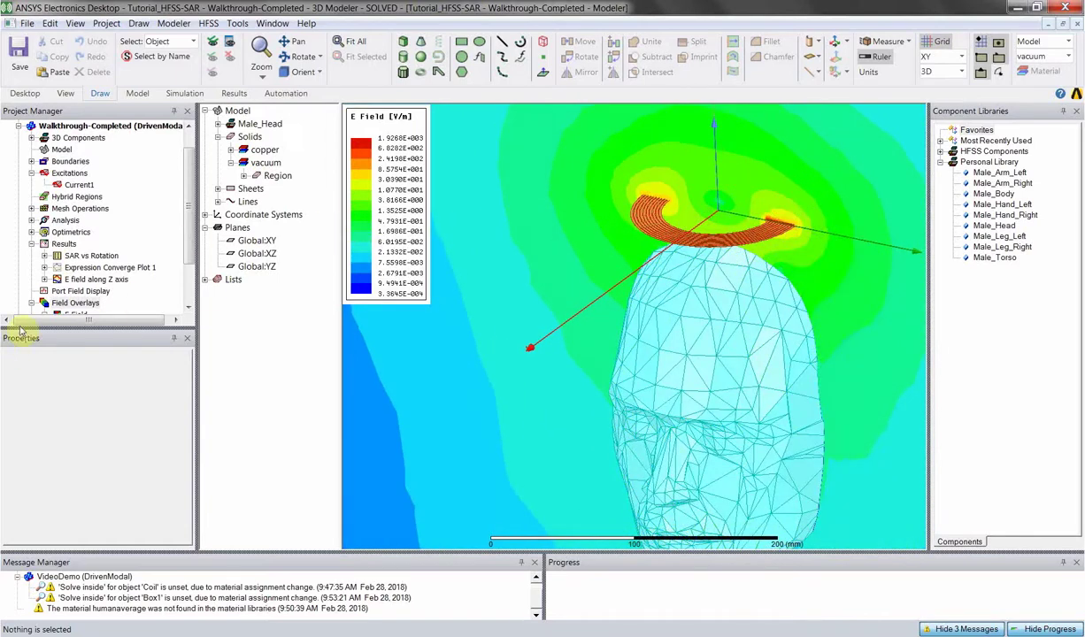
- Hide the Mag_E1 field overlay in the model
click(75, 303)
scroll(74, 267, down, 2)
right_click(84, 268)
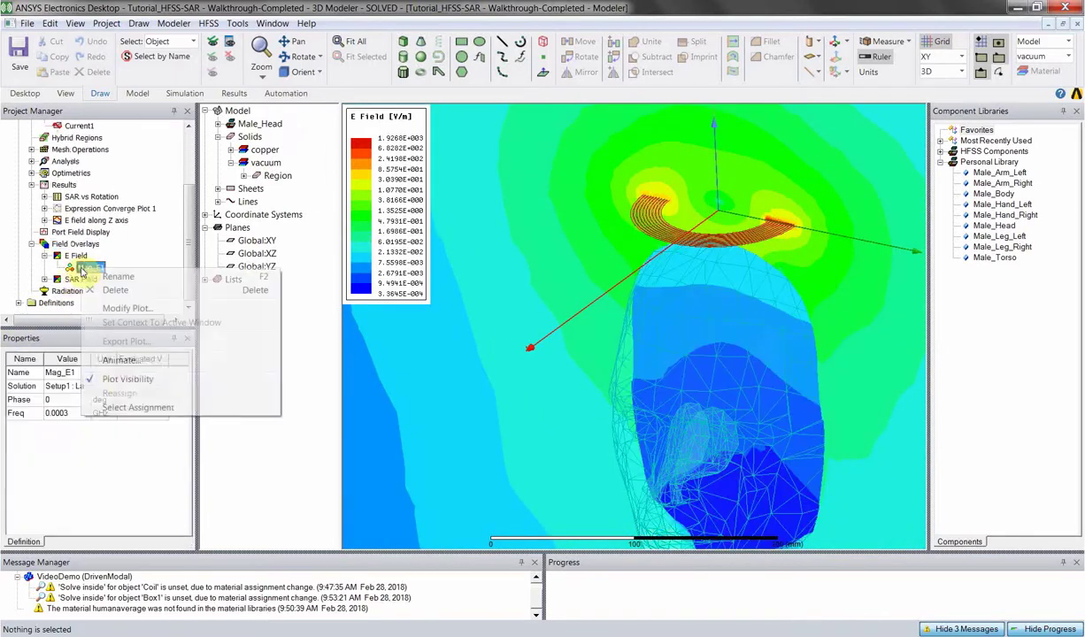
click(123, 380)
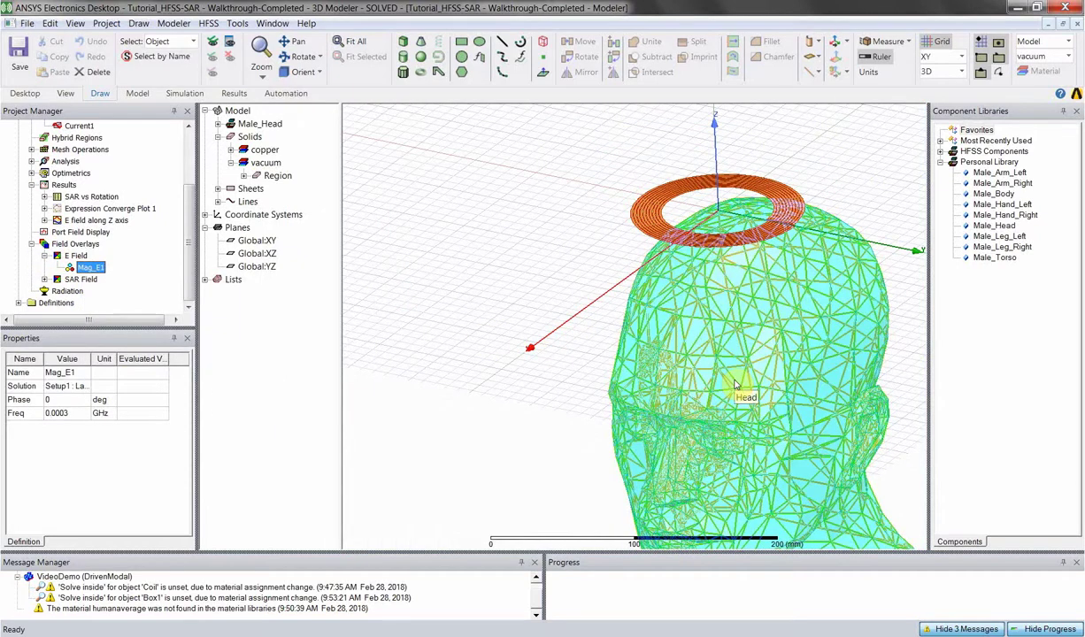
- Display the SAR Field overlay to examine the SAR distribution on the head, and clear it again
click(81, 279)
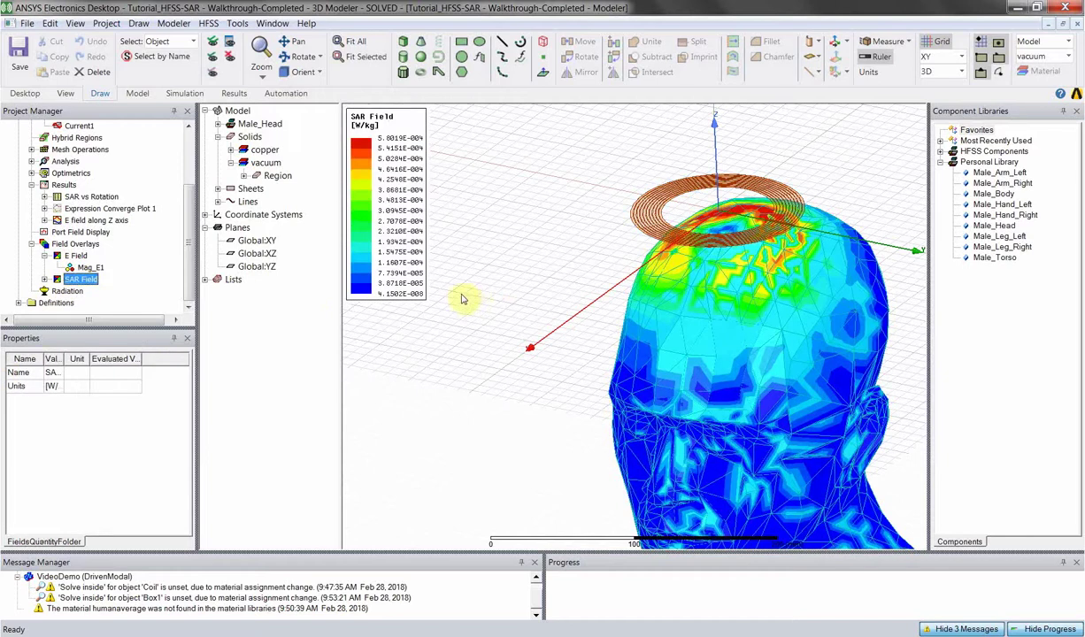
click(460, 301)
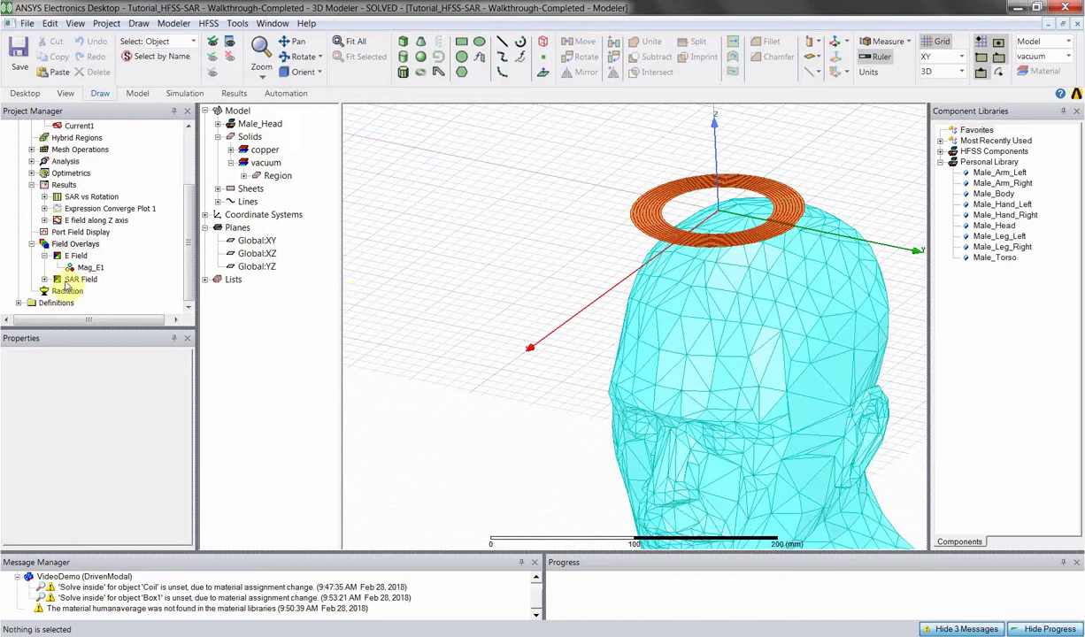
click(77, 278)
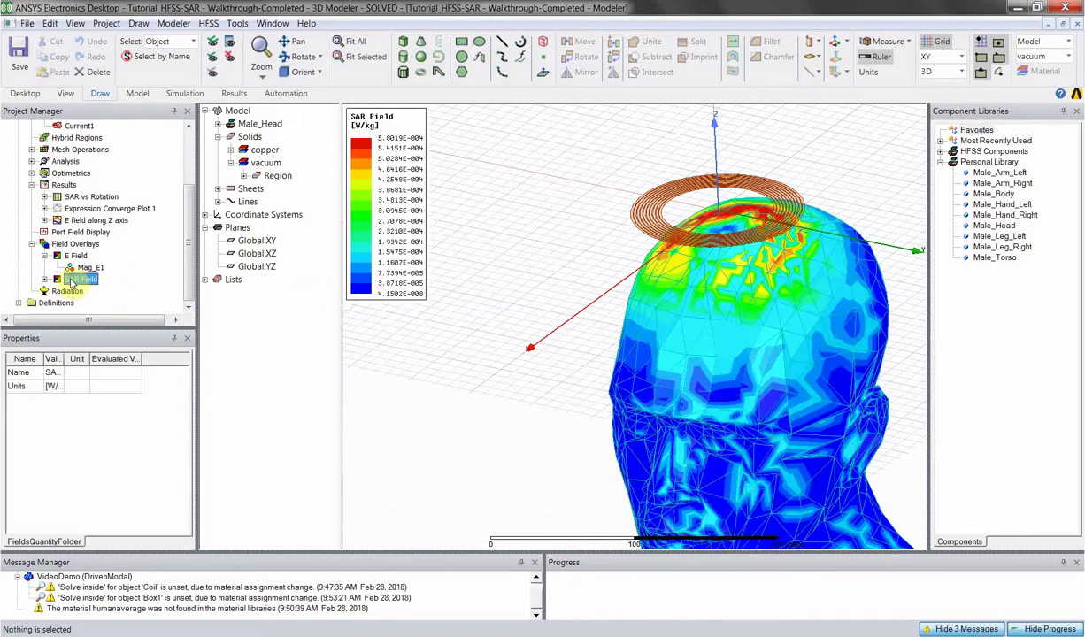
click(522, 294)
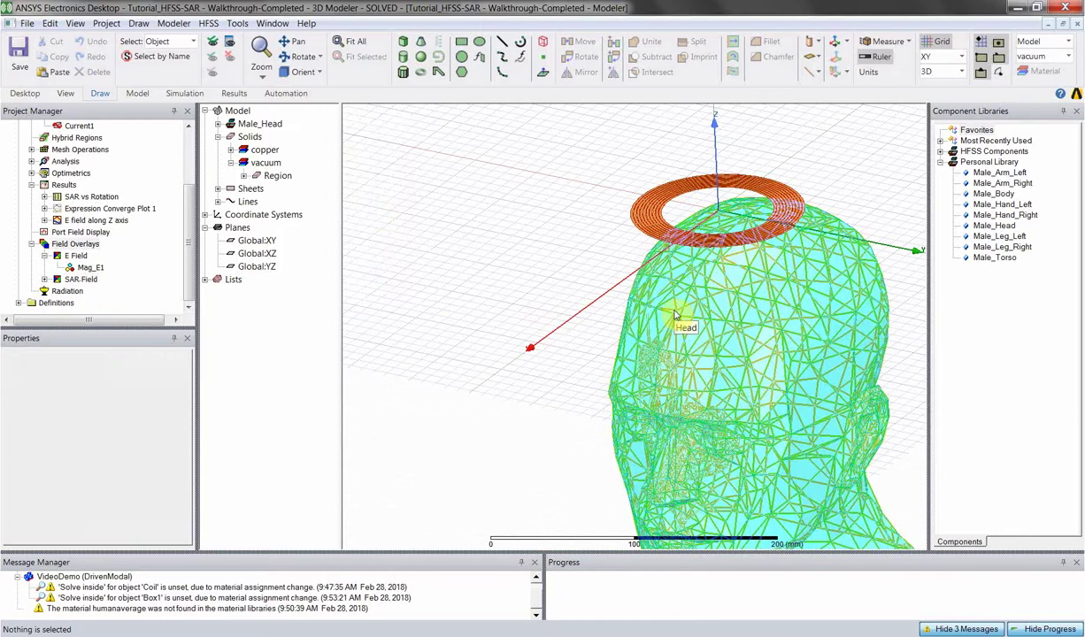
- Select the Head object and look through its available field plot quantities without creating a plot
click(674, 315)
right_click(674, 315)
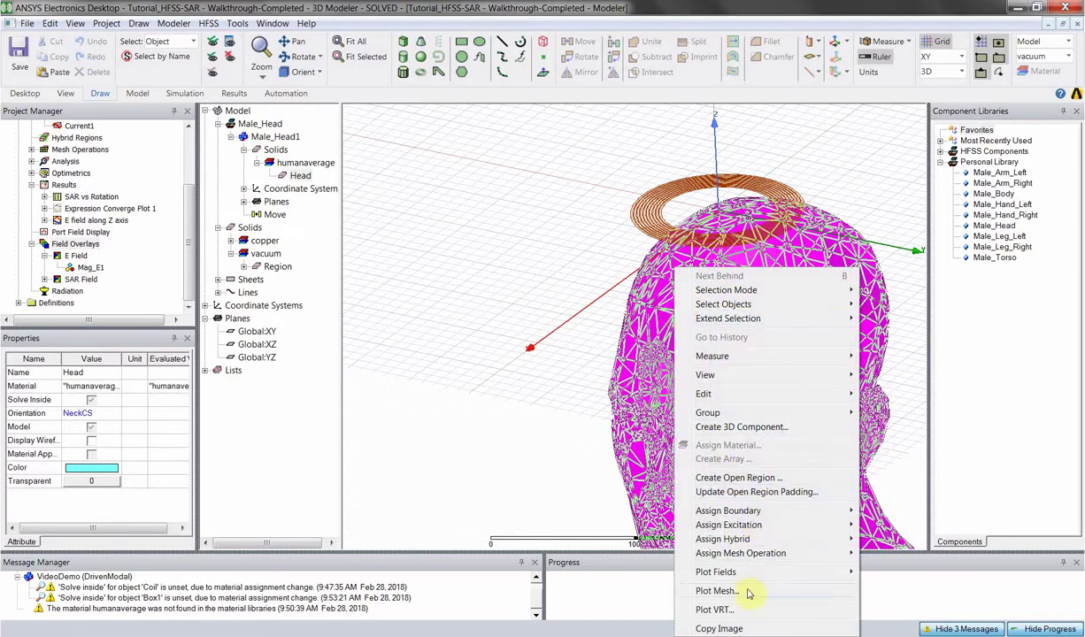
mouse_move(778, 571)
mouse_move(889, 515)
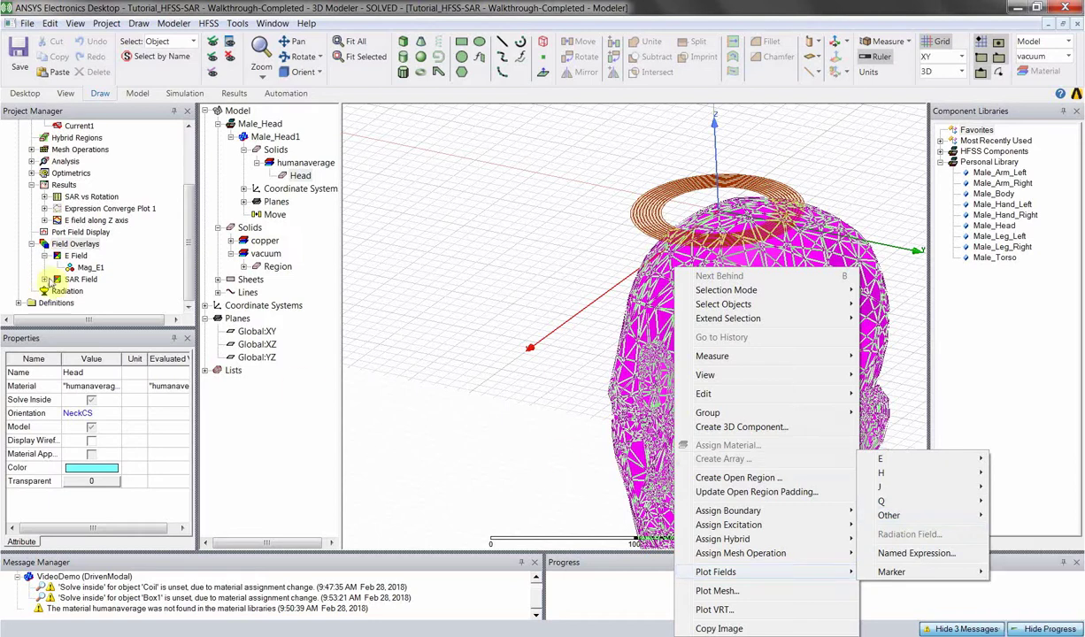
click(39, 281)
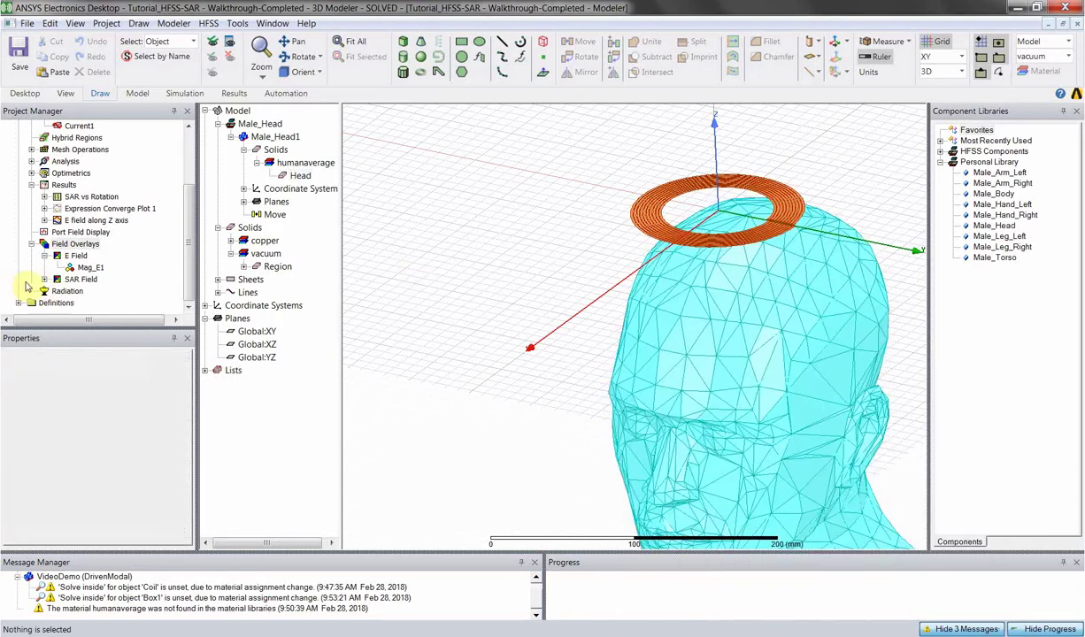
- Display the Average_SAR1 overlay from the SAR Field group and examine it on the head beneath the coil
click(44, 279)
click(97, 290)
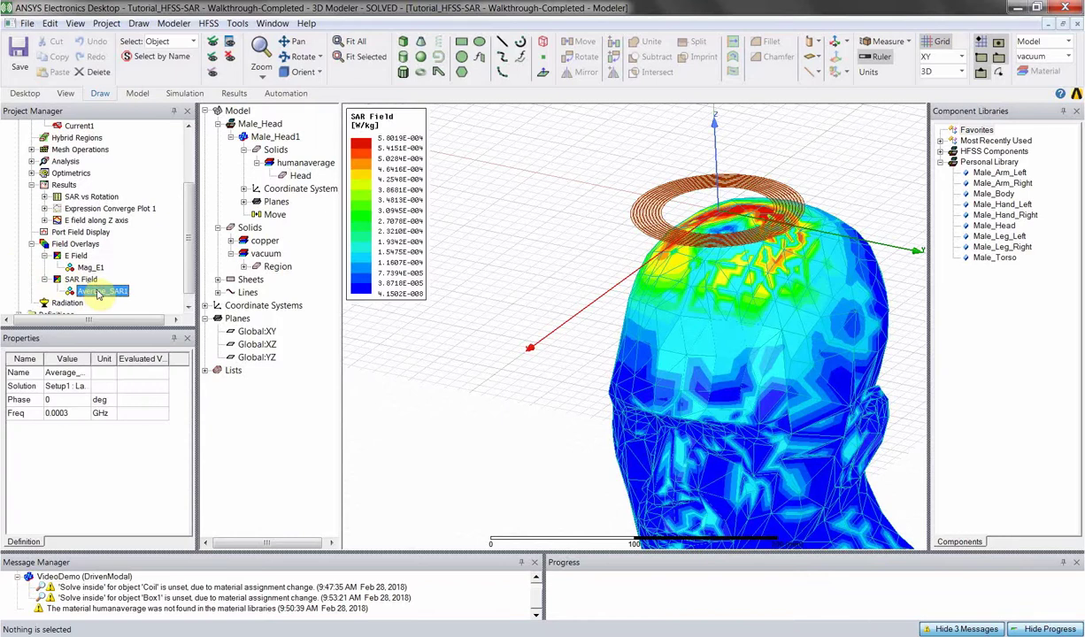
scroll(692, 309, down, 4)
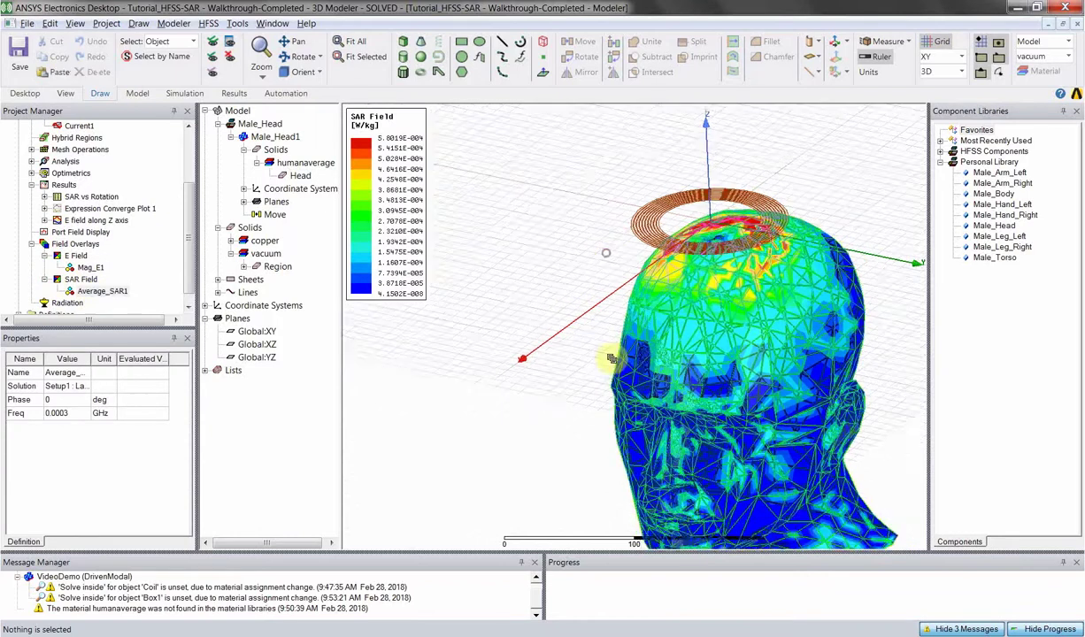
scroll(521, 329, up, 6)
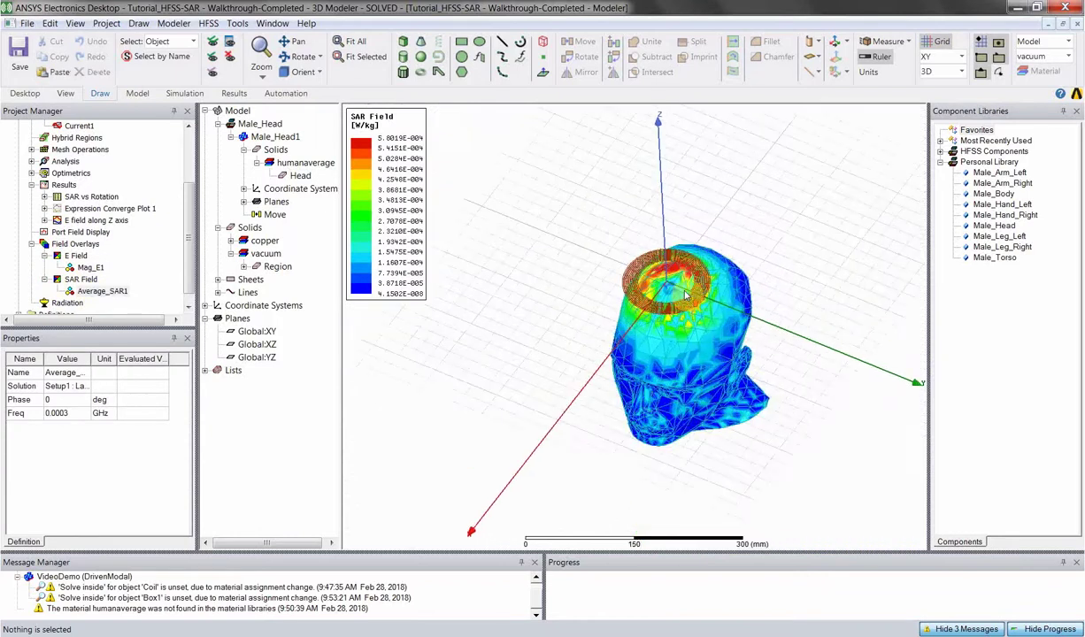
middle_drag(598, 292, 575, 233)
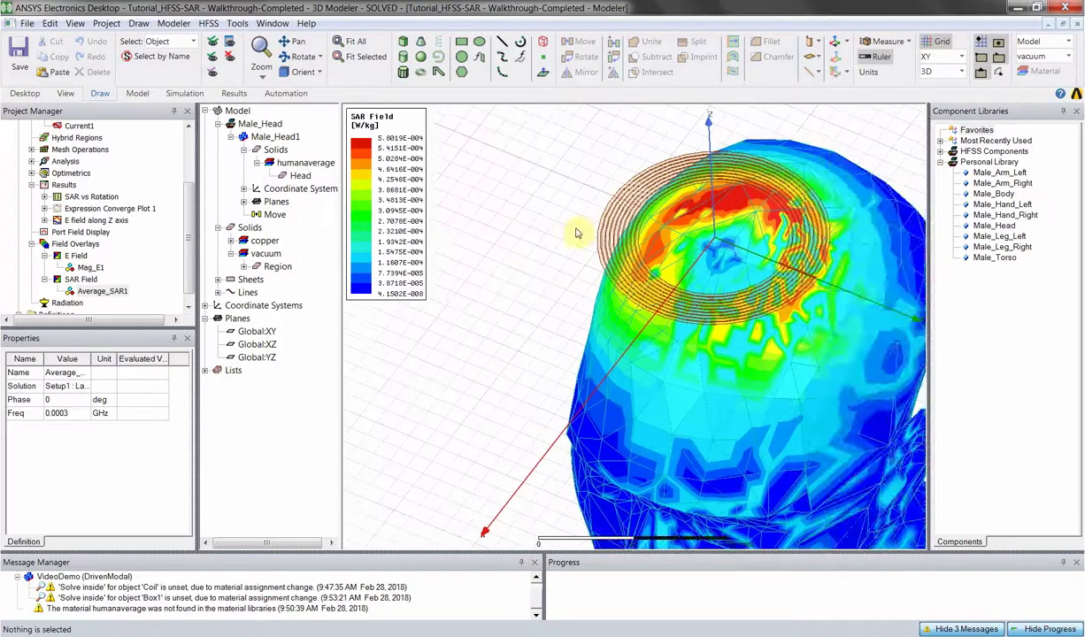
- Hide the coil and redisplay Average_SAR1 to examine the SAR distribution on the top of the head
click(597, 225)
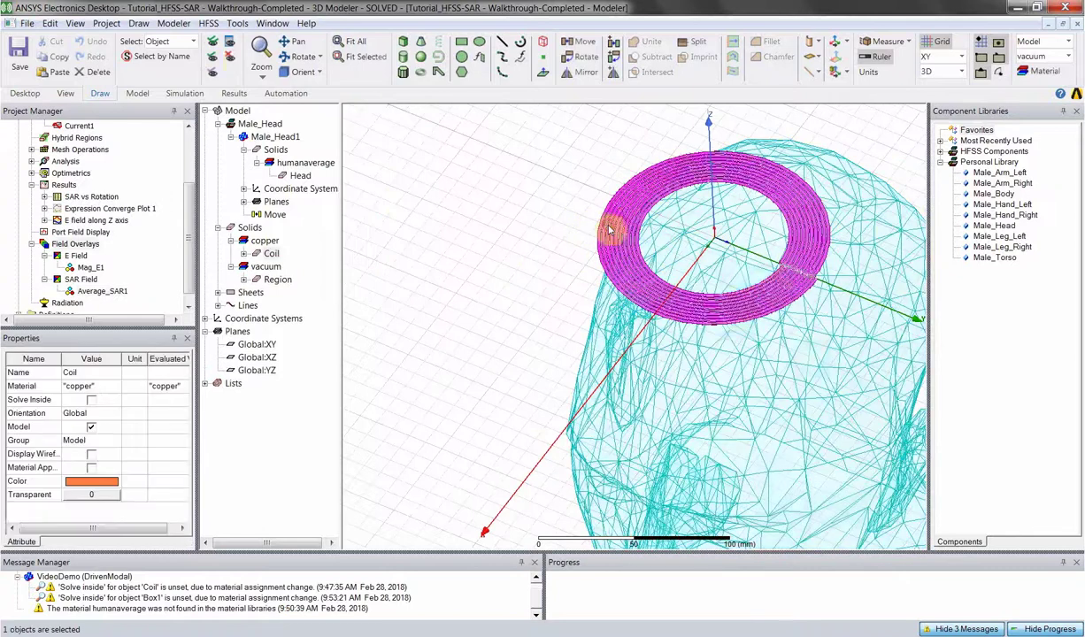
click(232, 58)
click(91, 290)
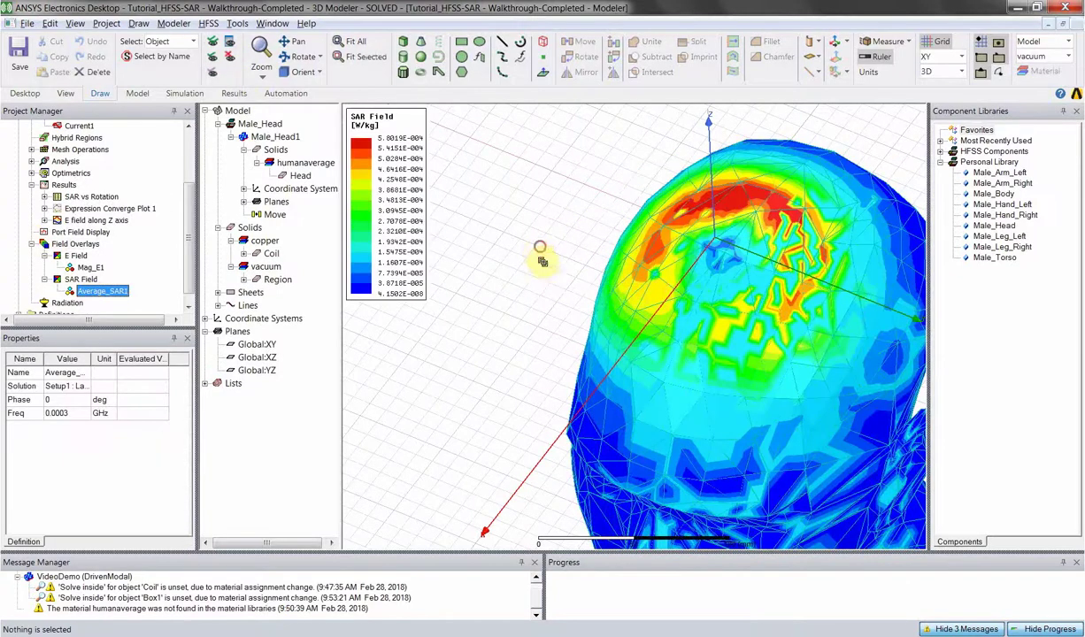
alt+shift+drag(541, 260, 563, 158)
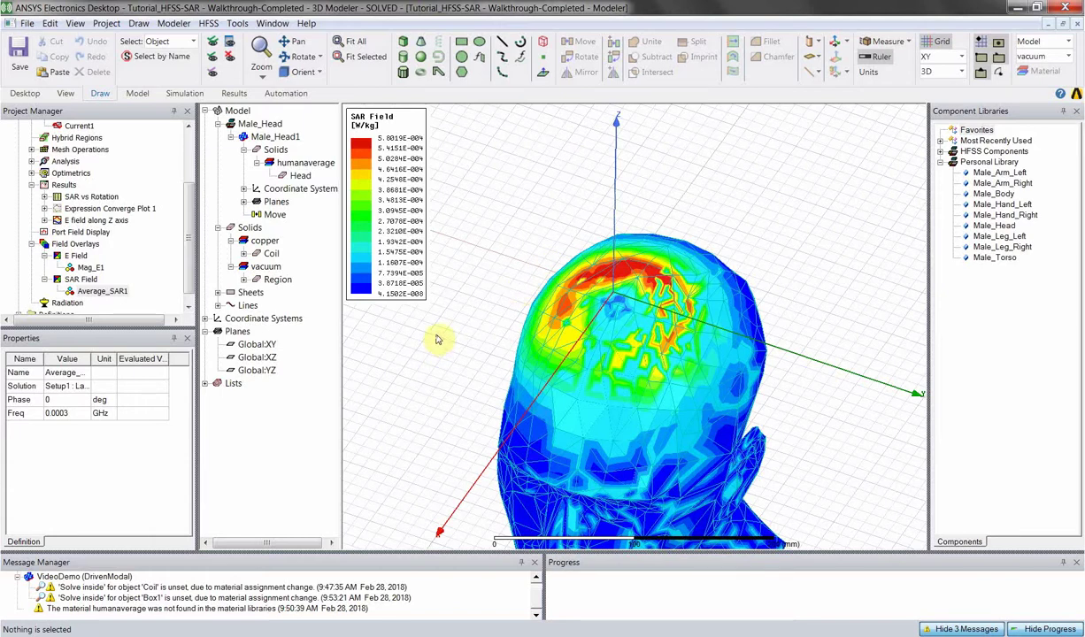
scroll(437, 339, down, 5)
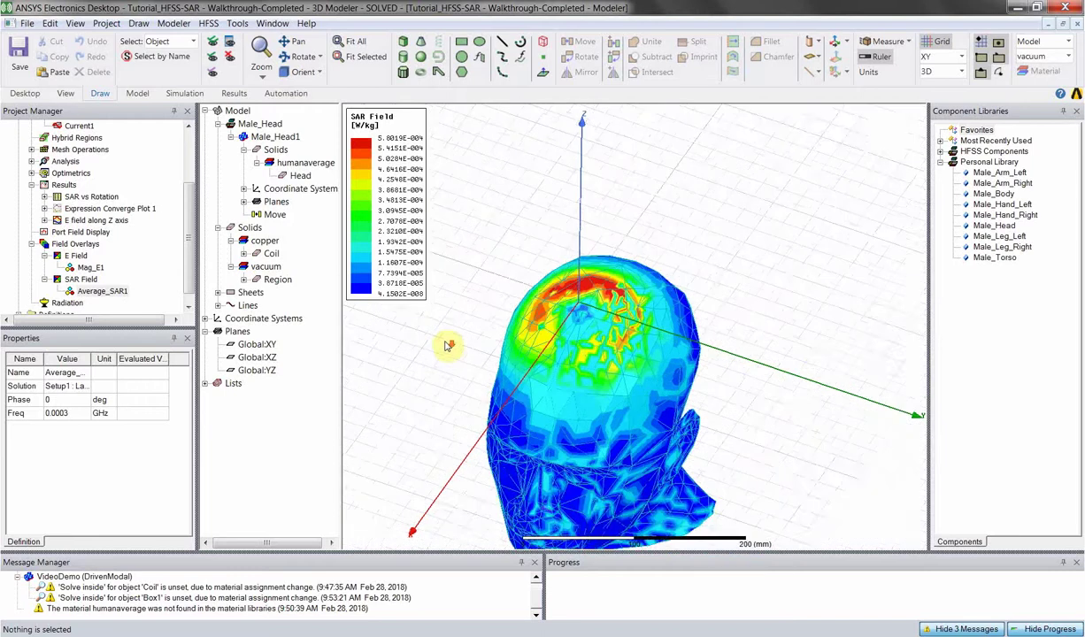
scroll(500, 374, up, 2)
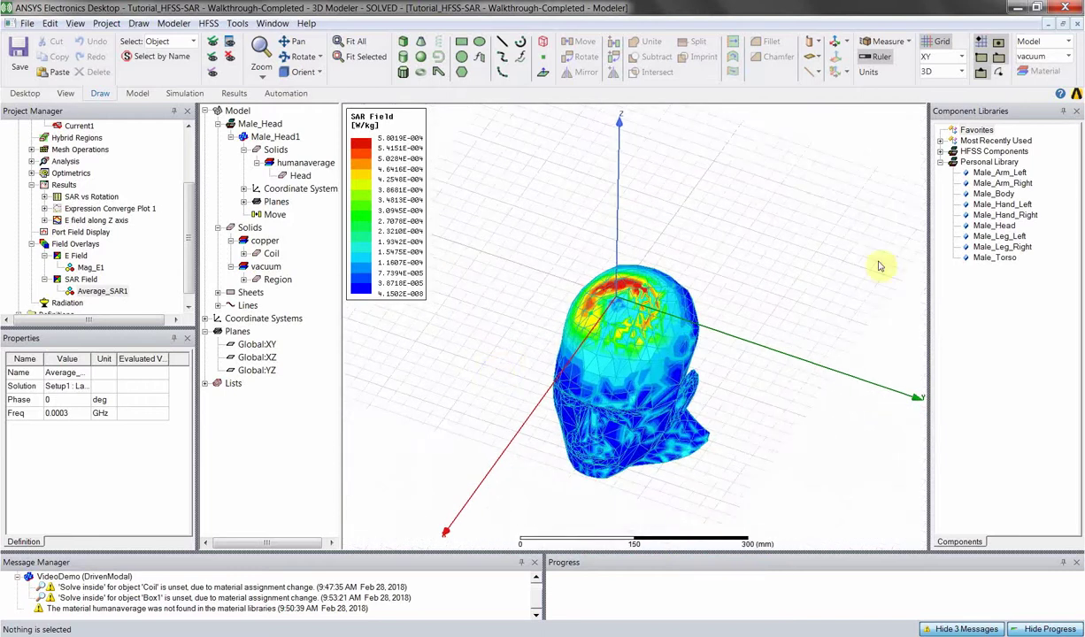
key(alt+Tab)
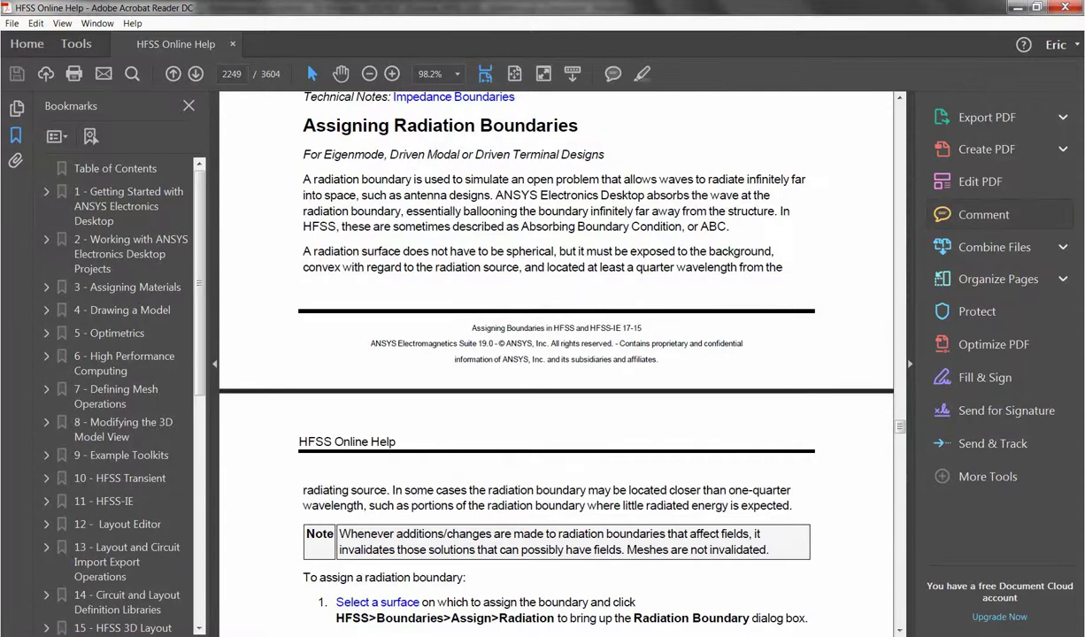
key(alt+Tab)
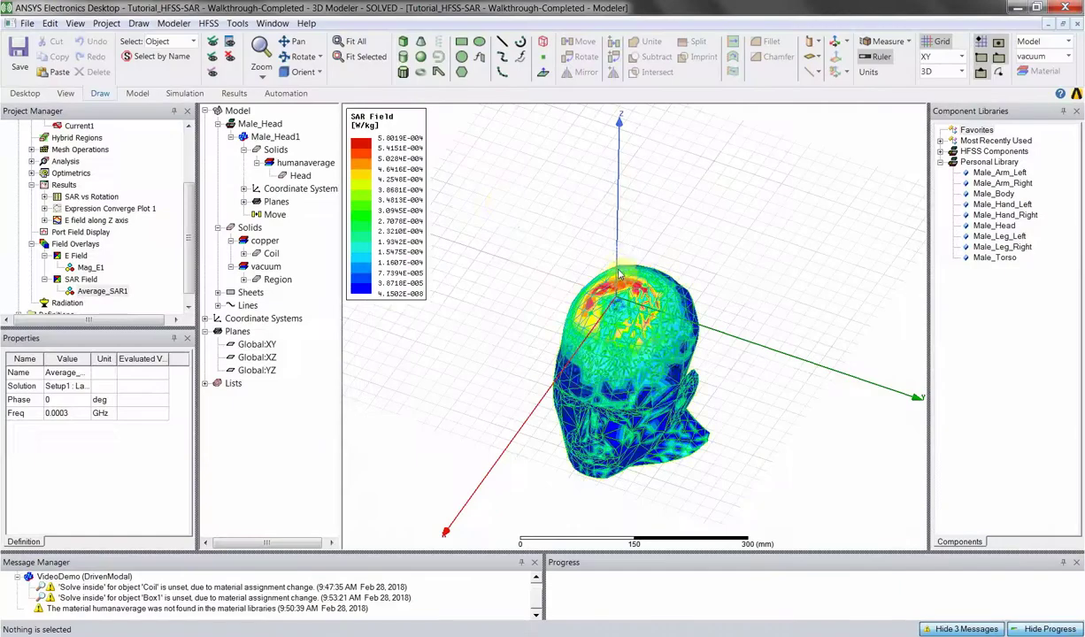